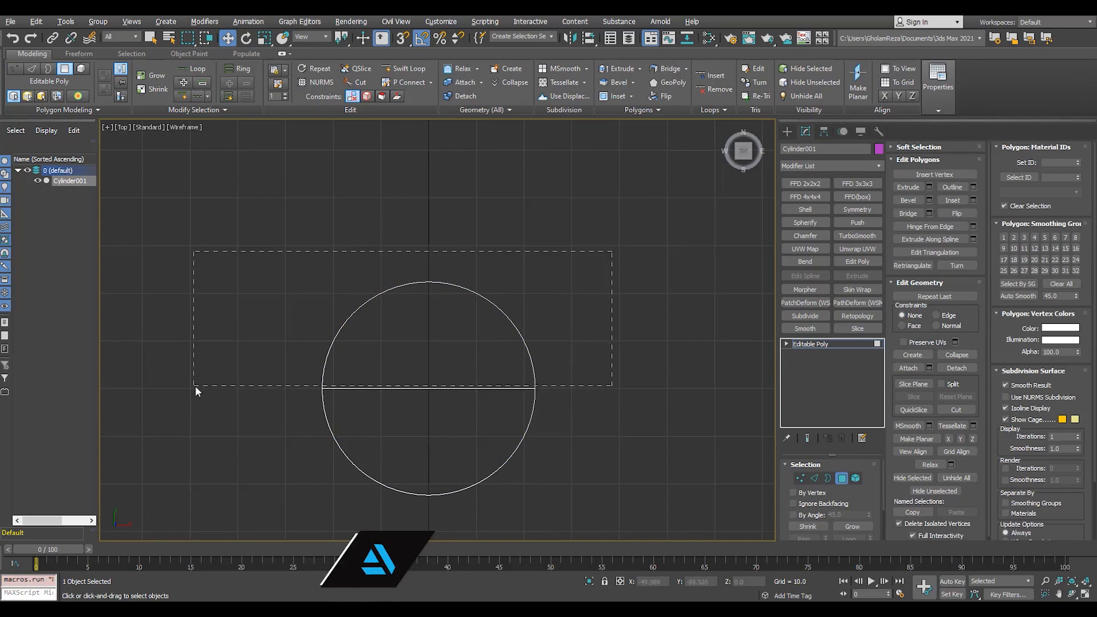
- Delete the polygons forming the upper half of the cylinder in the top view
key("ctrl+shift+b")
right_click(446, 353)
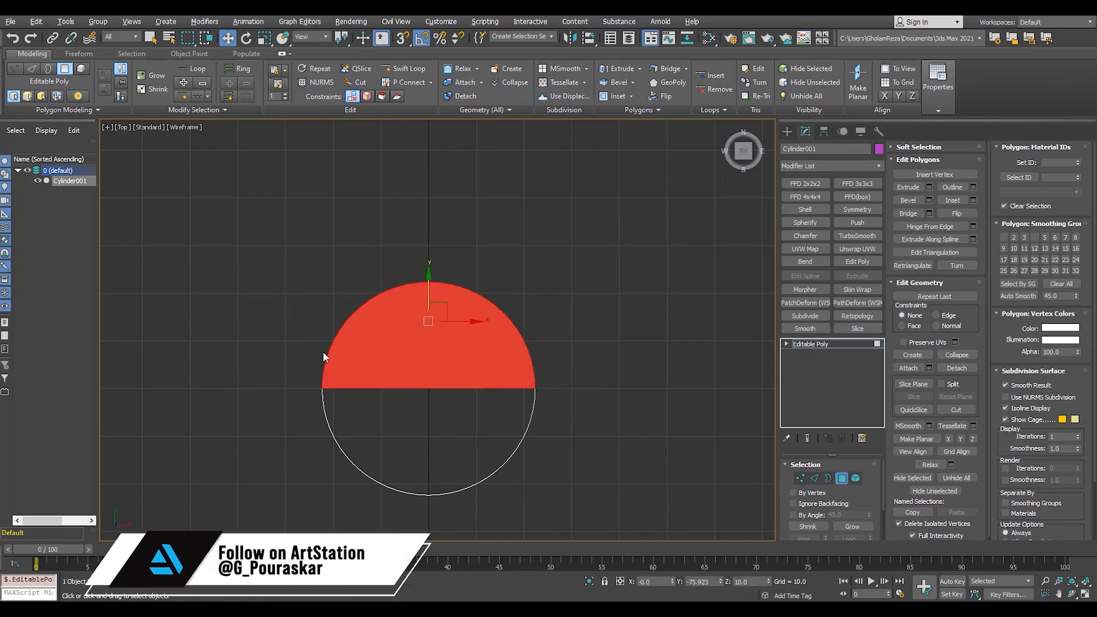
scroll(326, 355, "down", 1)
left_click_drag(404, 329, 403, 186)
key("Delete")
- Extend the half-cylinder's open border into a long straight arm and place its flat end at the world origin
key("3")
left_click_drag(519, 206, 442, 266)
middle_click_drag(443, 195, 433, 395)
scroll(433, 395, "down", 2)
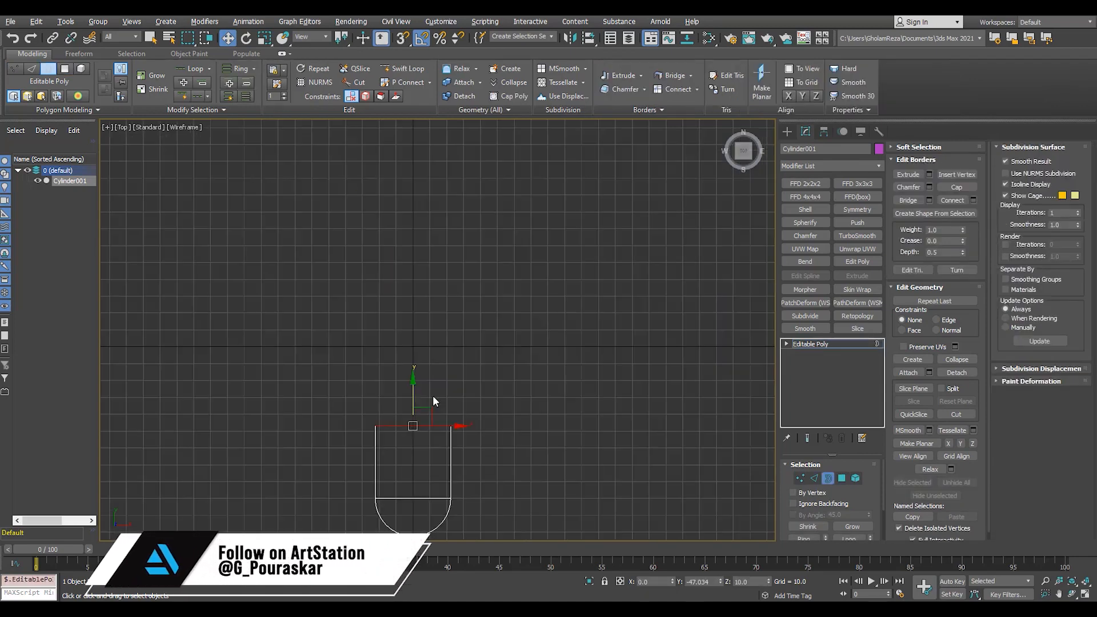
left_click(811, 343)
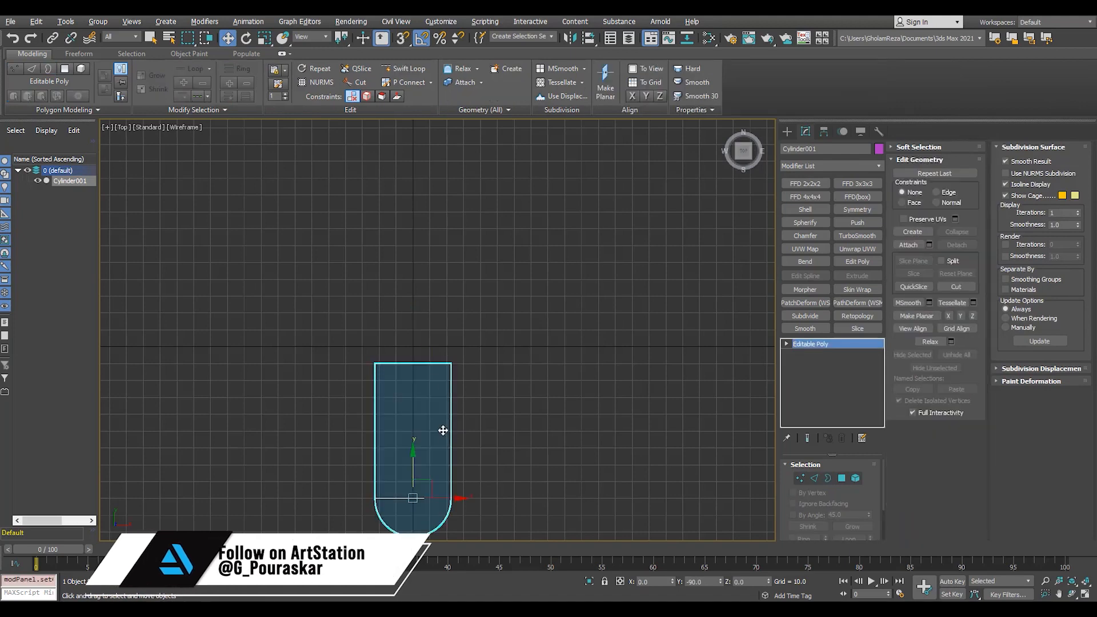
scroll(379, 362, "up", 2)
middle_click_drag(379, 362, 387, 289)
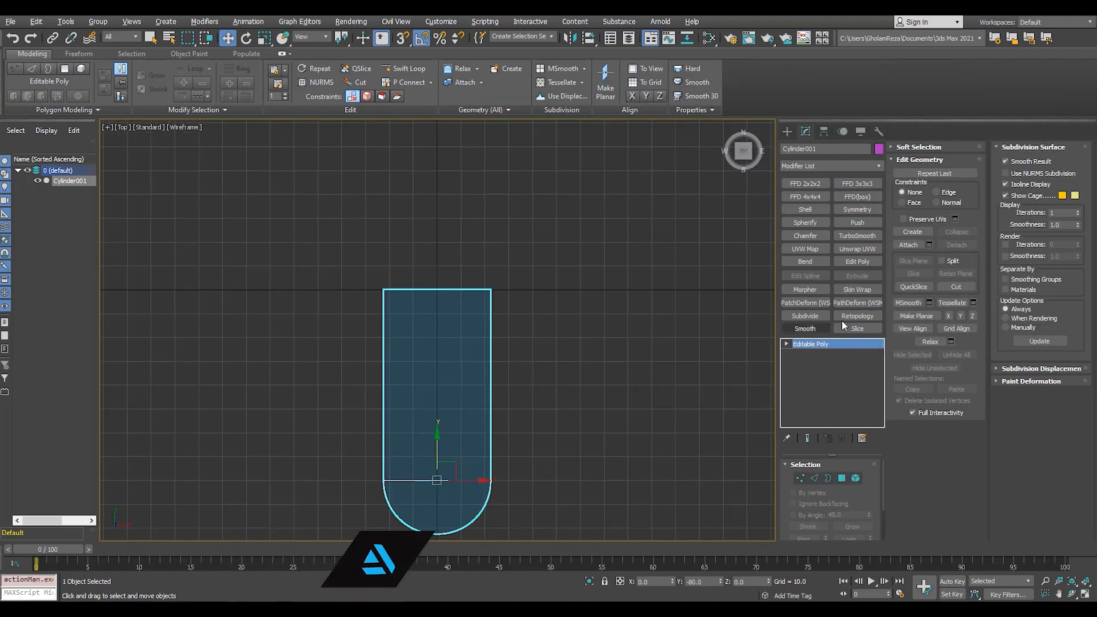
- Move only the arm's pivot to the middle of its flat end, at X 0, Y 0, Z 10
key("alt+w")
middle_click(594, 379)
key("alt+w")
scroll(574, 311, "up", 4)
middle_click_drag(566, 280, 574, 316)
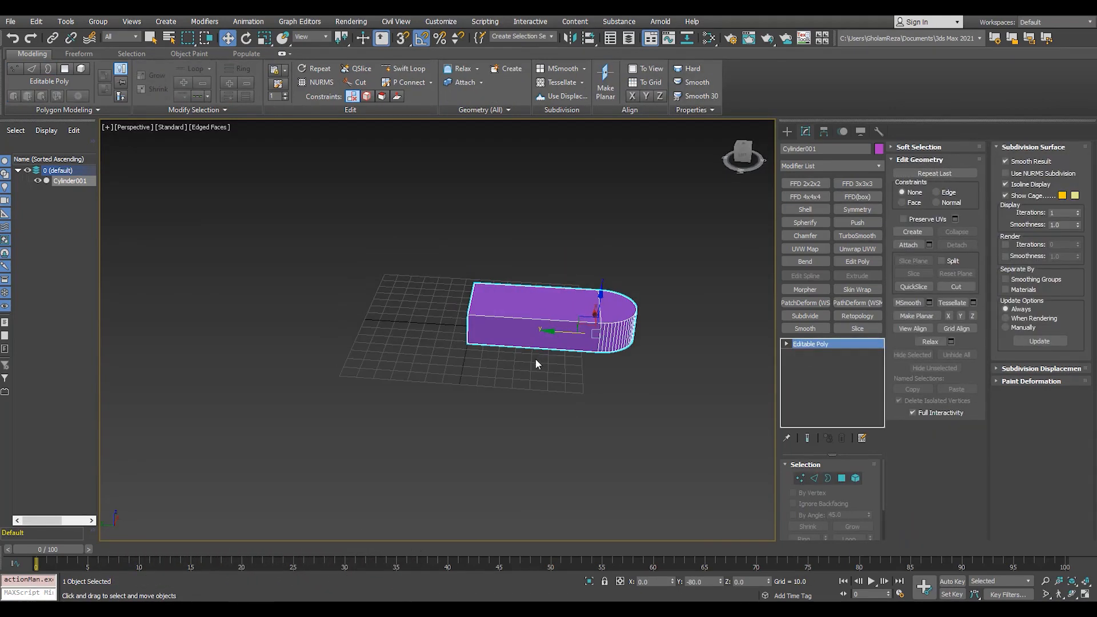
left_click(824, 131)
left_click(838, 270)
scroll(491, 313, "up", 2)
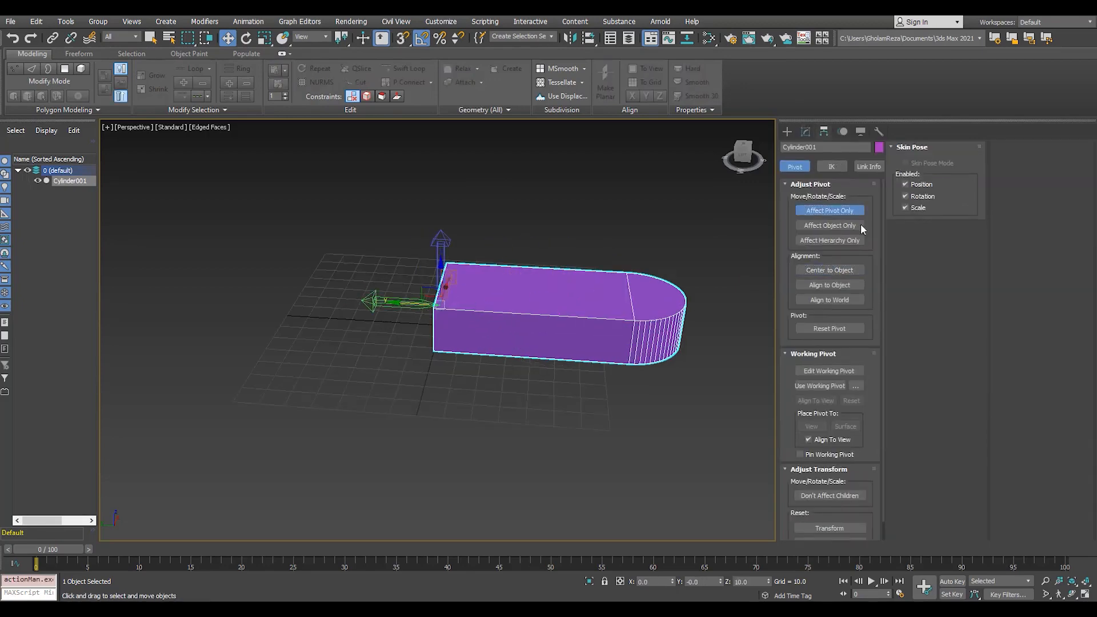
left_click(853, 213)
- Rotate the arm about 45° so it points diagonally toward the lower left, and move it outward along its local Y axis
key("alt+w")
middle_click(257, 222)
key("alt+w")
middle_click_drag(428, 304, 451, 320)
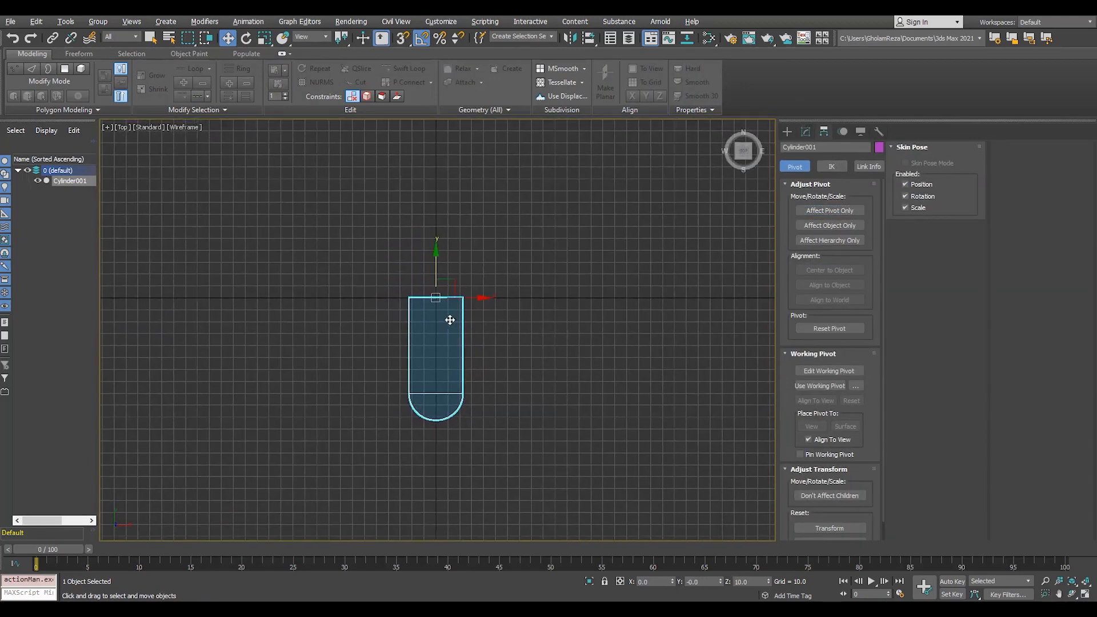
key("e")
left_click_drag(458, 325, 436, 336)
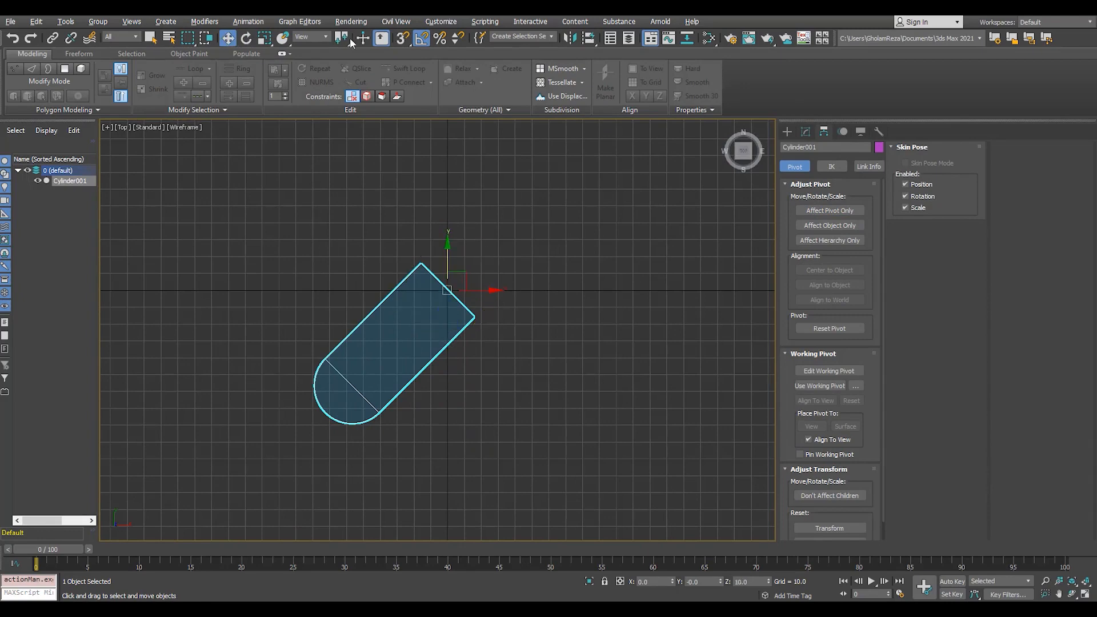
left_click_drag(477, 260, 374, 357)
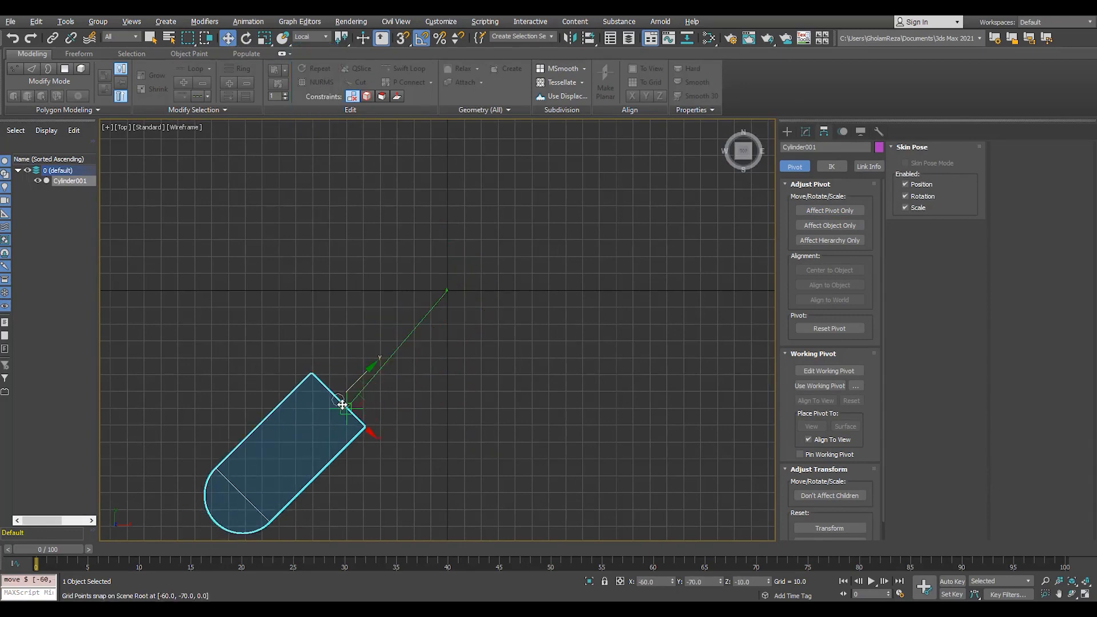
left_click(397, 416)
left_click(786, 131)
key("F3")
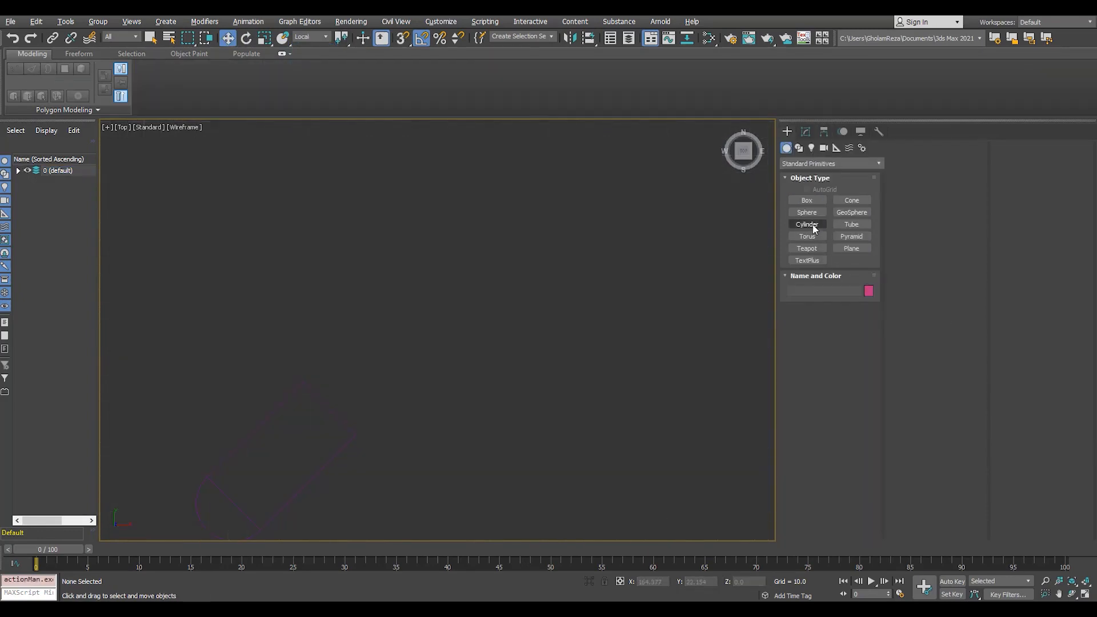
key("F3")
left_click(806, 200)
key("g")
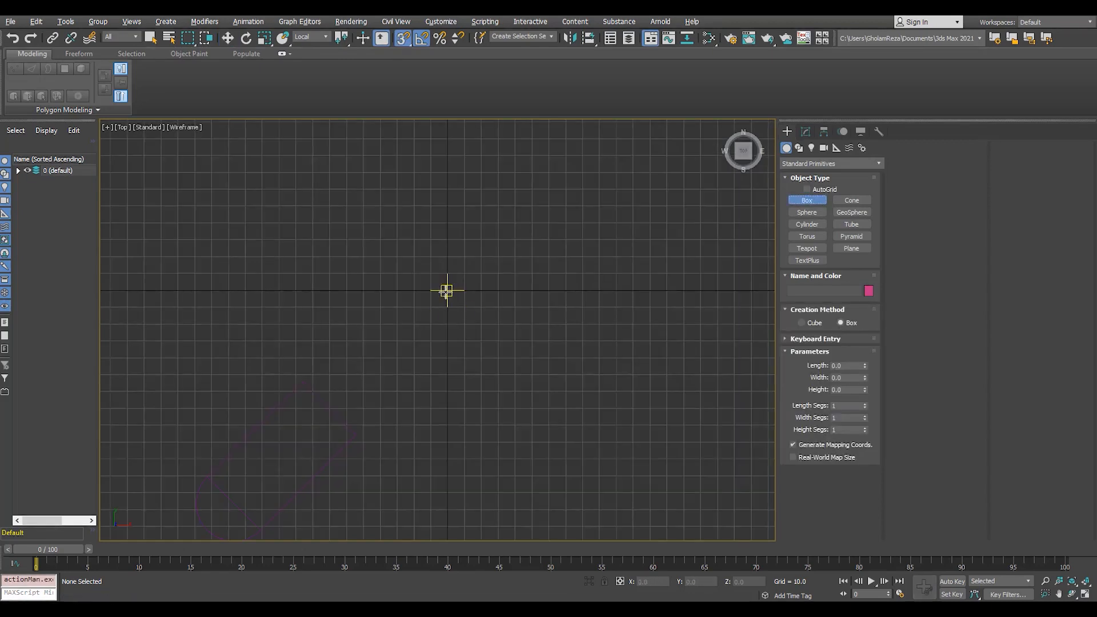
left_click_drag(446, 290, 565, 138)
middle_click_drag(488, 294, 531, 328)
key("Delete")
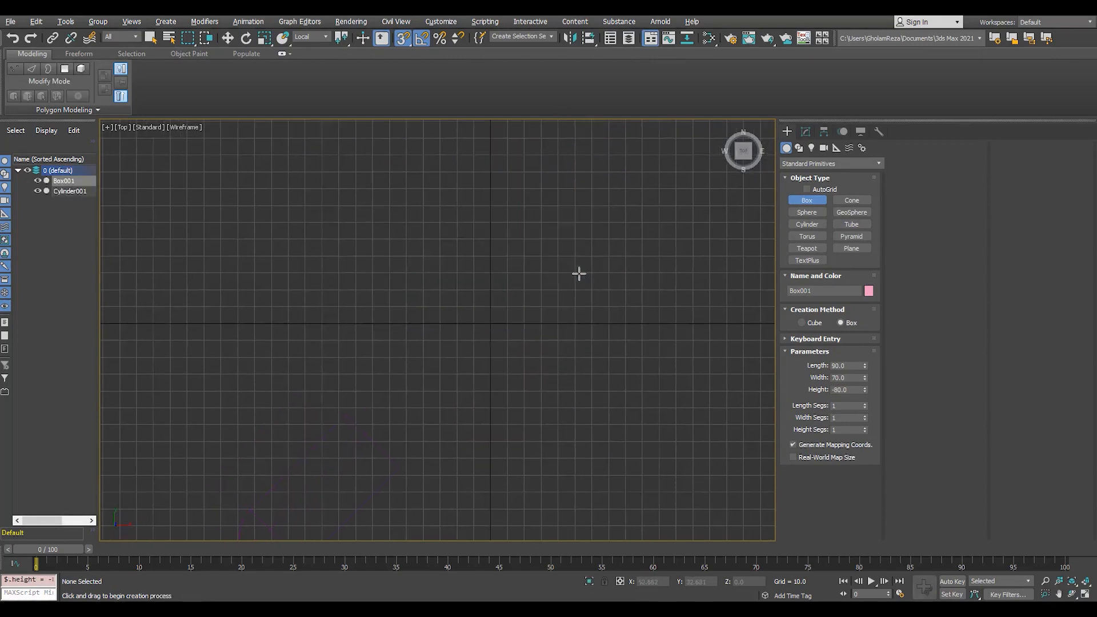
- Create a box 160 long, 160 wide and 20 high, centred on the world origin
left_click_drag(495, 317, 625, 178, "ctrl+alt")
left_click(573, 160)
right_click(573, 160)
middle_click_drag(575, 176, 583, 150)
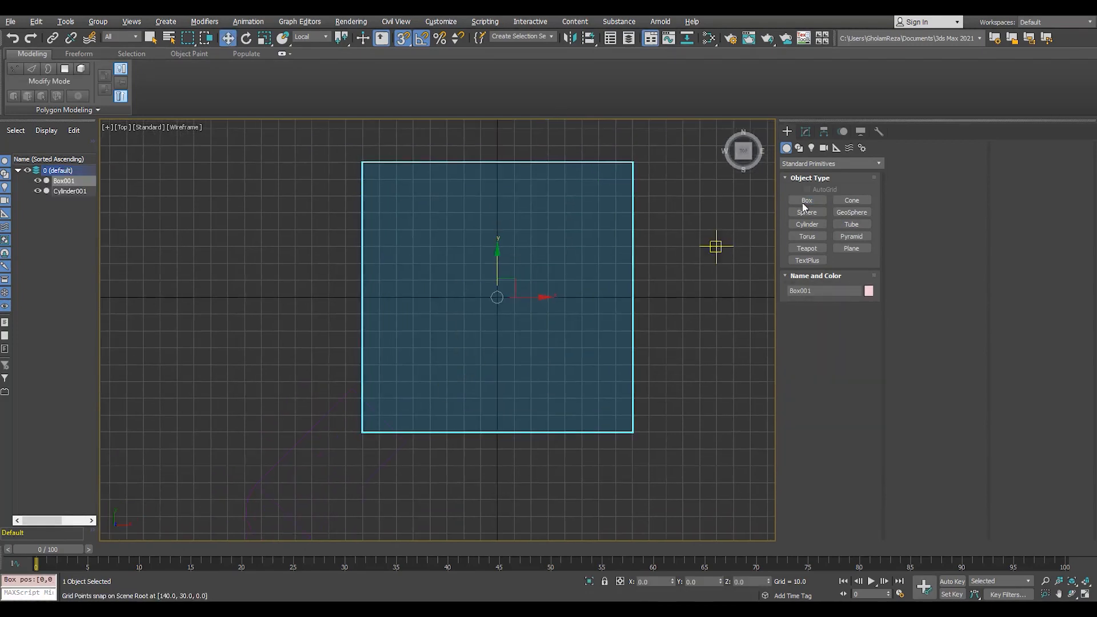
- Move the arm along its local axis so its flat end overlaps the box's lower-left corner
left_click(399, 449)
scroll(370, 385, "up", 3)
key("s")
left_click_drag(412, 386, 359, 473)
left_click_drag(308, 434, 370, 379)
scroll(350, 375, "up", 5)
key("p")
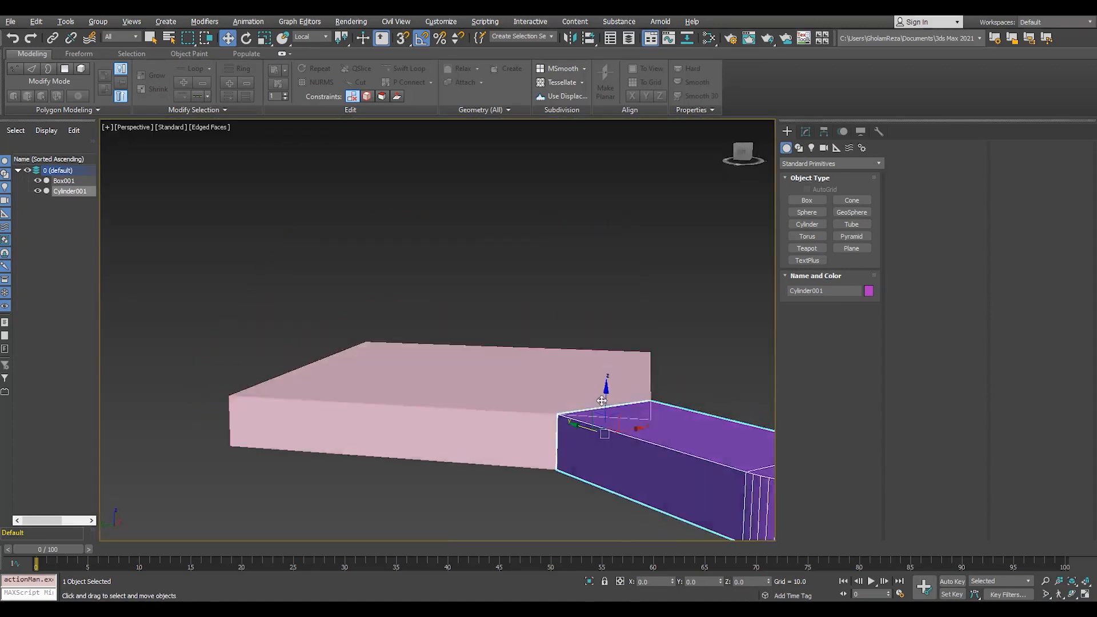
middle_click_drag(577, 436, 552, 466, "alt")
- Set the box's length to 250 and its width to 100
left_click(524, 299)
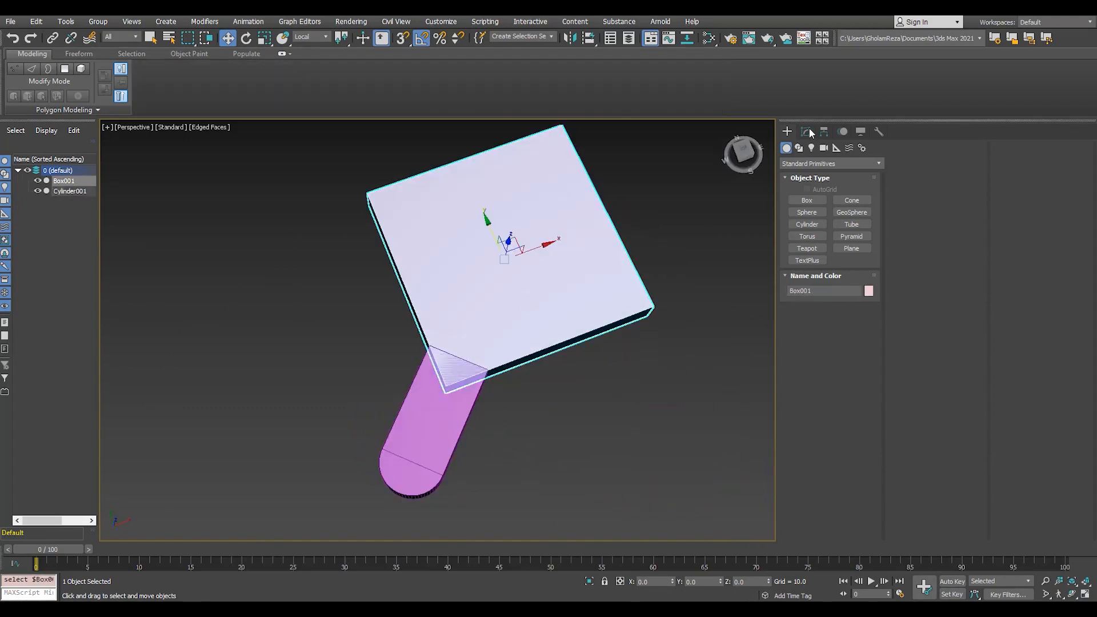
left_click(805, 130)
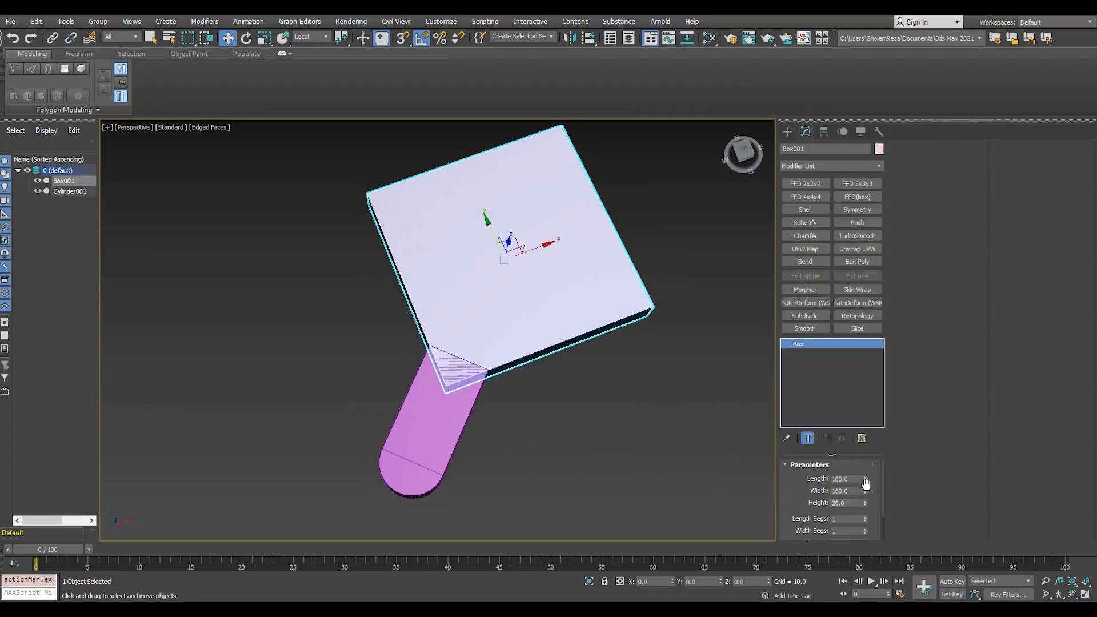
left_click_drag(864, 478, 855, 452)
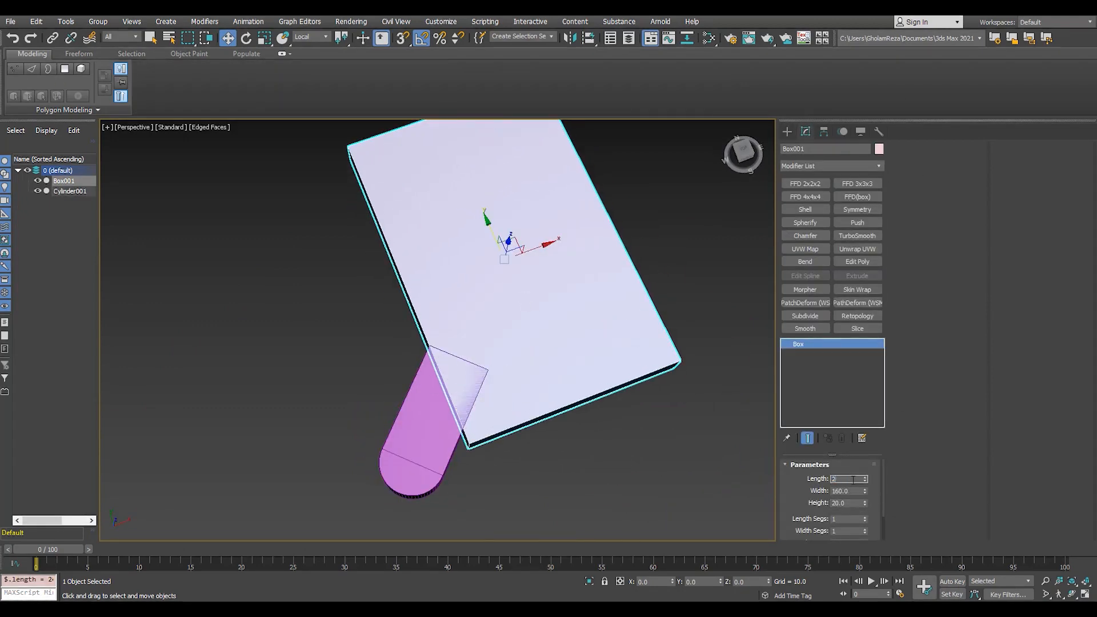
middle_click_drag(503, 451, 495, 354, "alt")
scroll(495, 354, "up", 3)
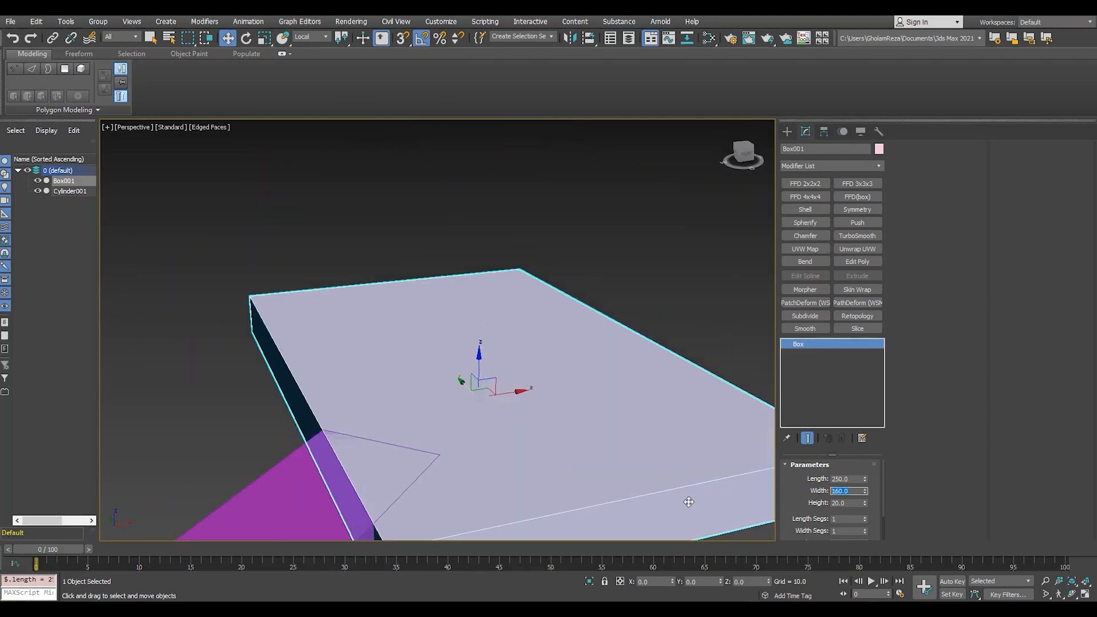
type("100")
key("Return")
scroll(689, 502, "down", 5)
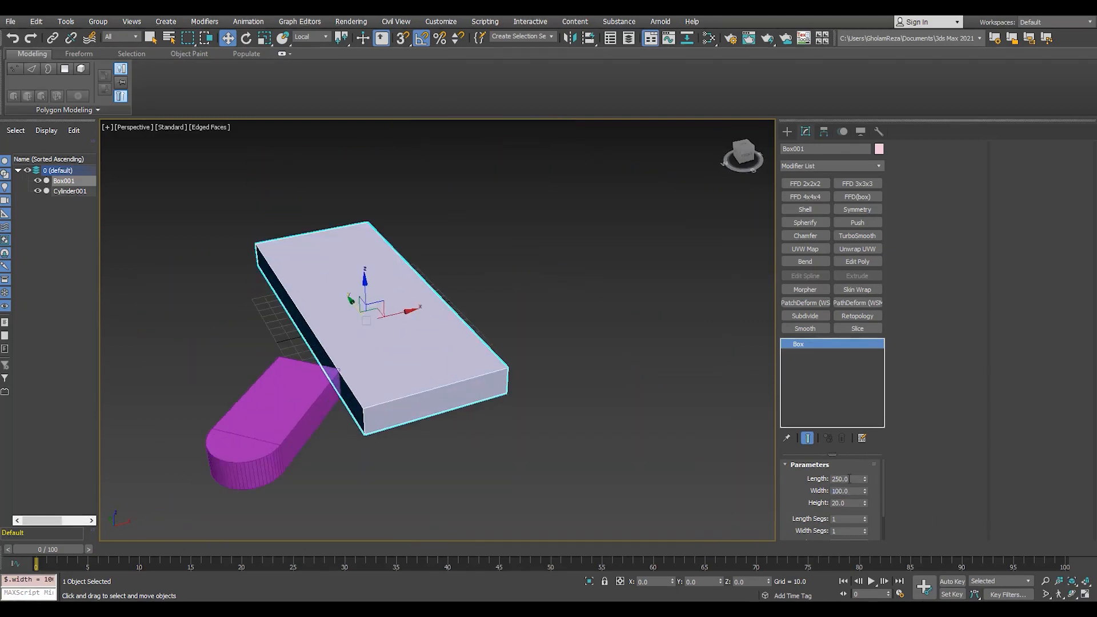
- Shorten the box, trying a length of 150 before setting it to 200
type("150")
key("Return")
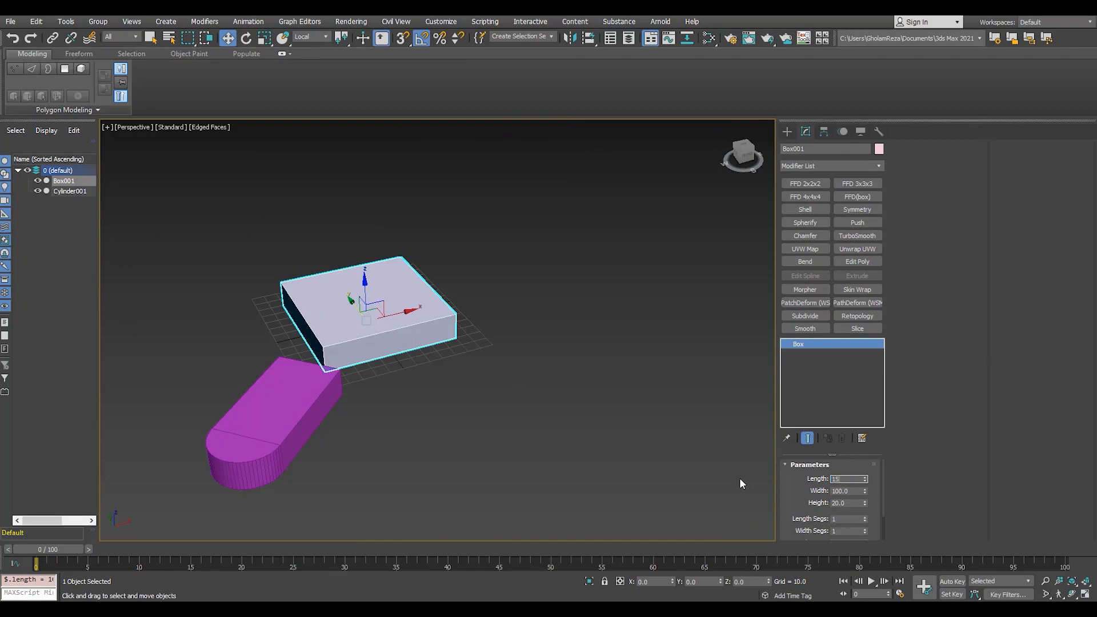
type("200")
key("Return")
middle_click_drag(289, 324, 360, 355)
- Move the arm with vertex snapping to the lower-left corner of the resized box in the top view
left_click(338, 455)
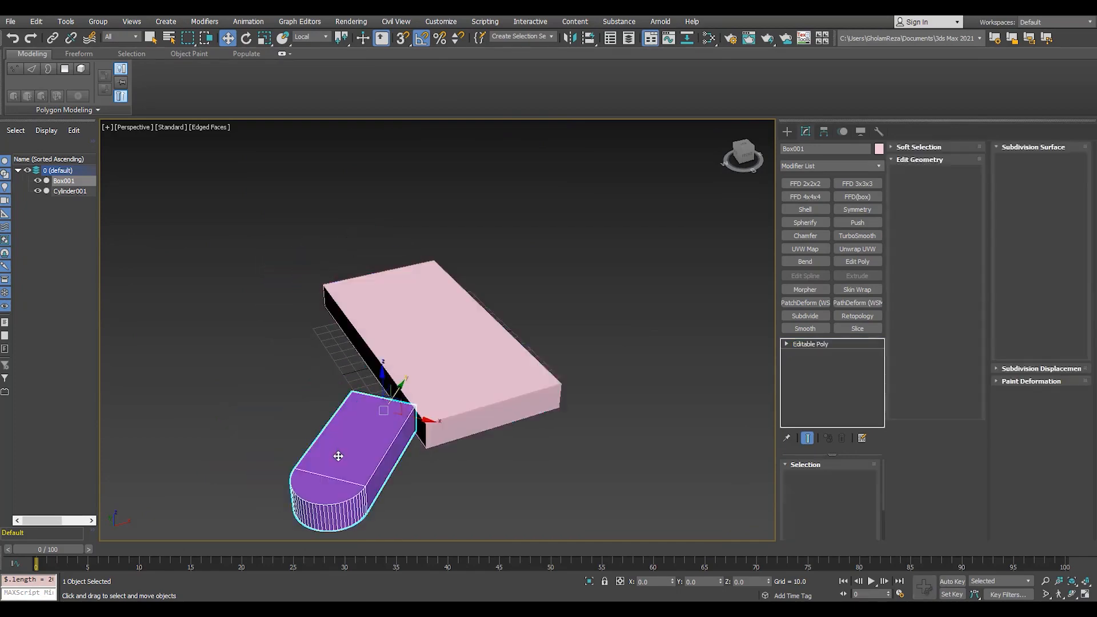
key("t")
scroll(335, 252, "up", 5)
scroll(336, 252, "down", 3)
left_click_drag(410, 328, 472, 389)
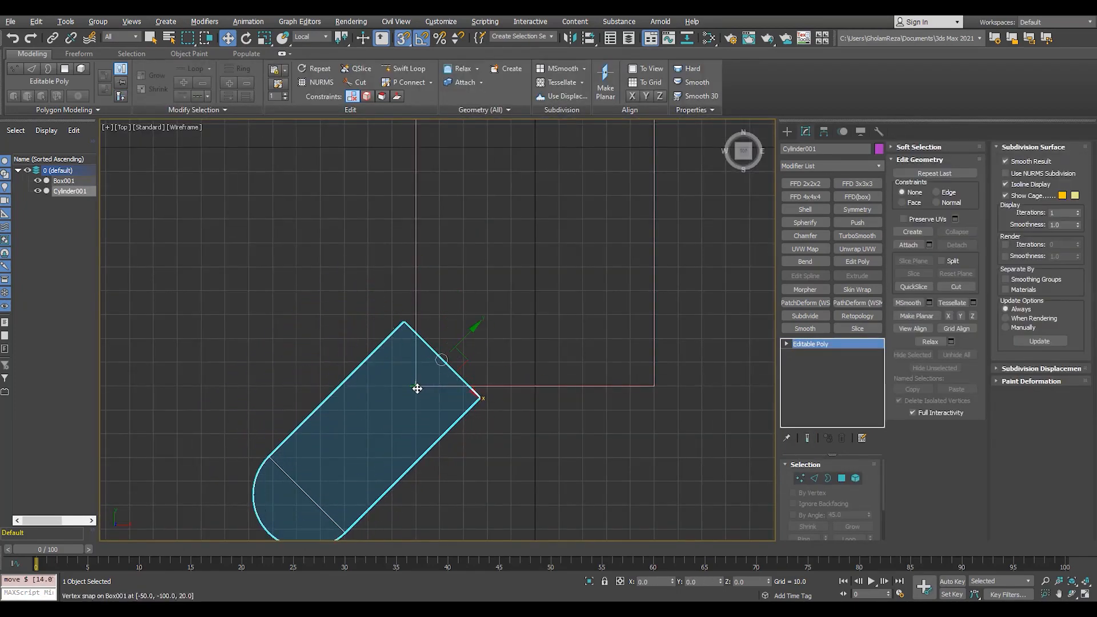
- Fine-tune the arm's position so the corners of its flat end lie on the box's left and bottom edges
scroll(417, 360, "up", 3)
left_click_drag(493, 330, 520, 310)
scroll(424, 247, "up", 5)
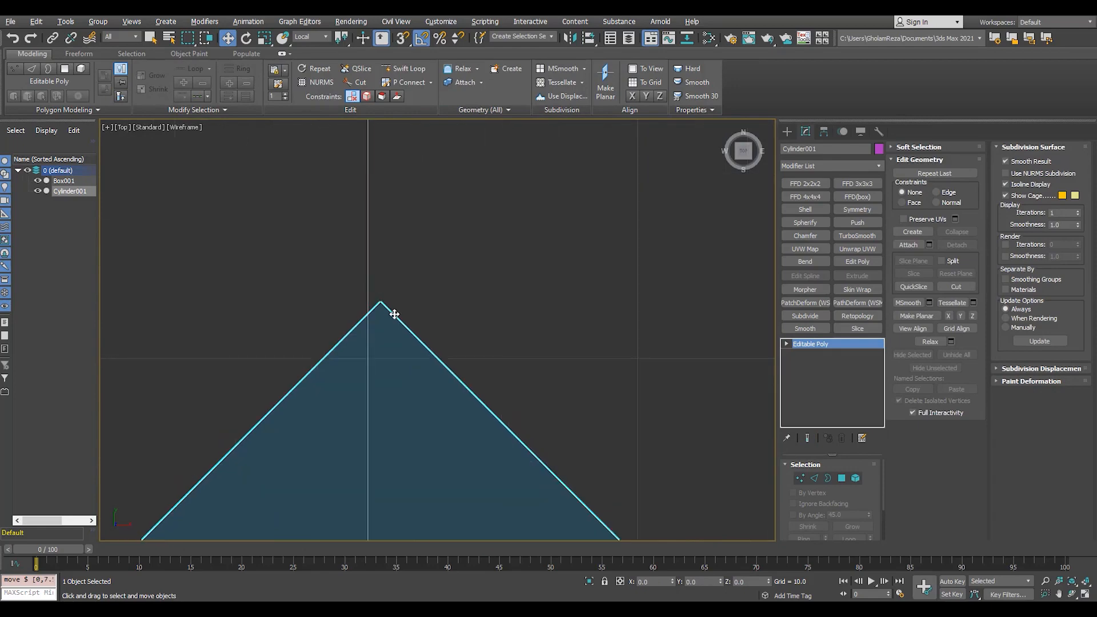
left_click_drag(393, 312, 381, 329)
key("alt+w")
middle_click(496, 403)
key("alt+w")
middle_click_drag(496, 403, 445, 396, "alt")
scroll(446, 396, "down", 4)
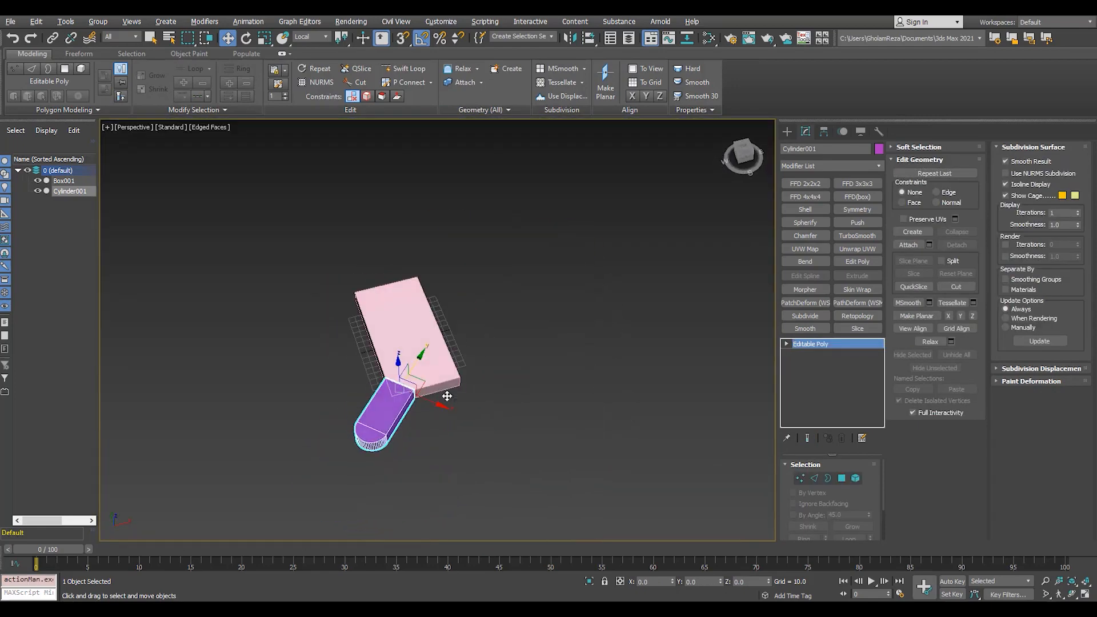
- Move only the arm's pivot to the centre of the box at X 0, Y 0
key("alt+w")
middle_click(293, 277)
key("alt+w")
scroll(352, 268, "down", 5)
middle_click_drag(365, 282, 369, 330)
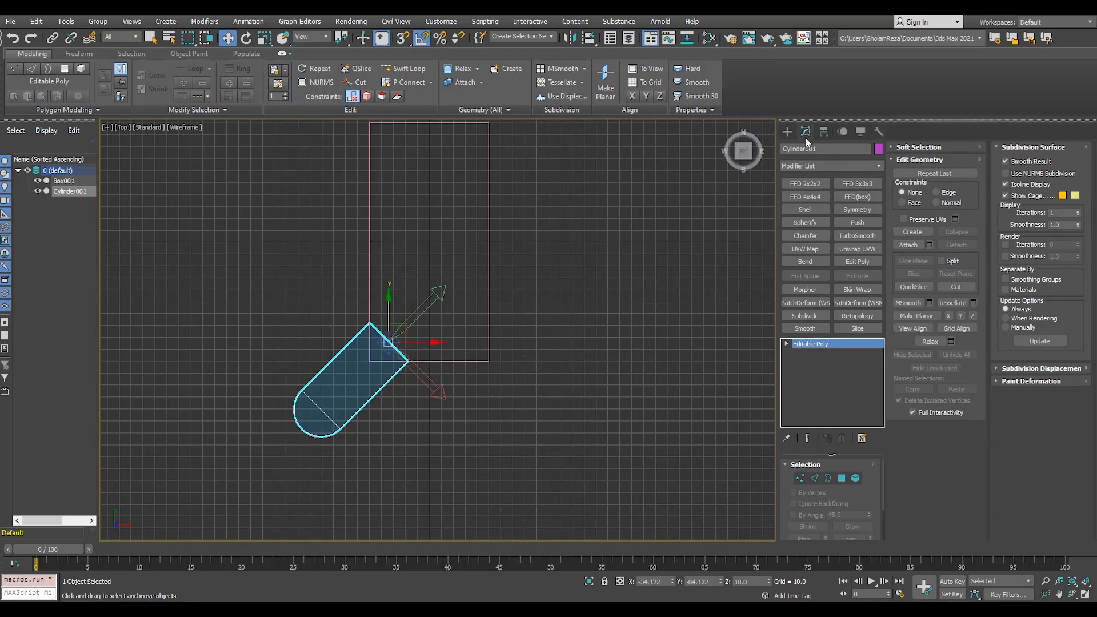
left_click(823, 132)
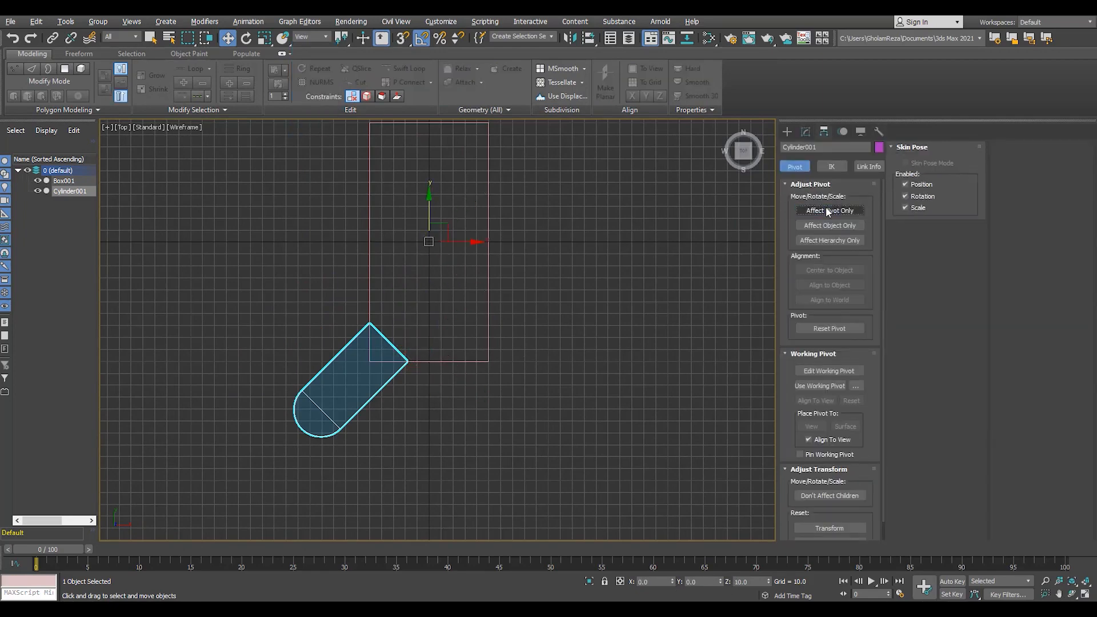
- Reset the arm's transform with Reset XForm and convert it back to an Editable Poly
left_click(878, 132)
left_click(828, 274)
left_click(827, 340)
right_click(663, 240)
left_click(738, 347)
- Mirror the arm to all four box corners with two flipped Symmetry modifiers, one on X and one on Y
left_click(861, 210)
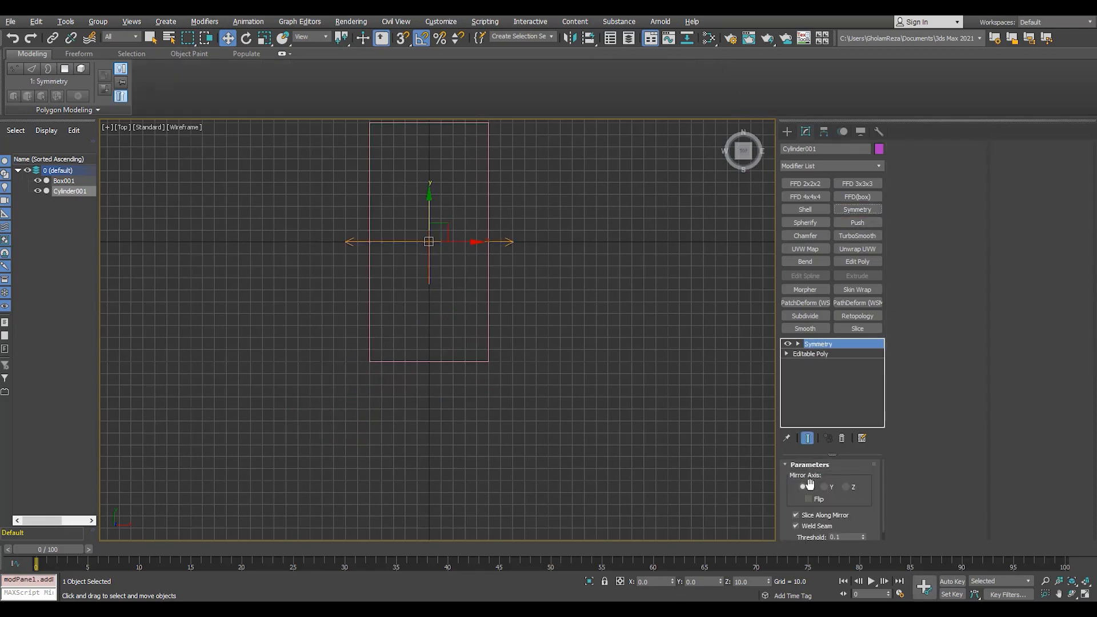
left_click(807, 498)
middle_click_drag(397, 310, 423, 395)
left_click(823, 487)
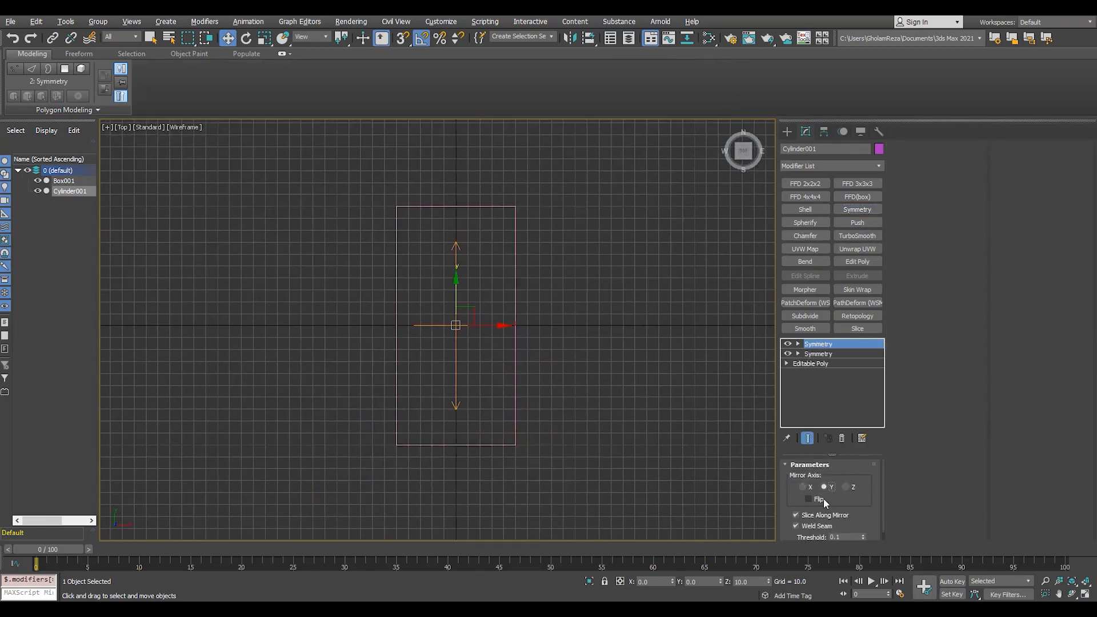
left_click(821, 498)
key("alt+w")
middle_click(646, 409)
key("alt+w")
scroll(594, 394, "up", 3)
middle_click_drag(576, 383, 451, 343, "alt")
scroll(451, 343, "down", 4)
- Create a Standard (Legacy) material and assign it to both the box and the arms
key("ctrl+a")
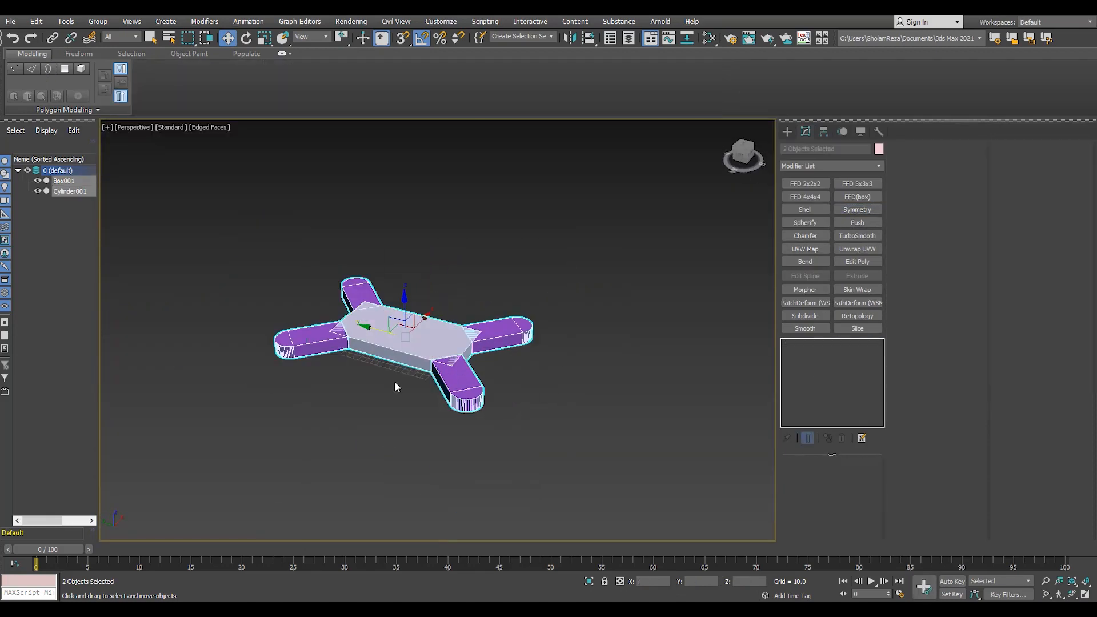
key("m")
left_click(54, 61)
type("sta")
left_click_drag(44, 75, 248, 85)
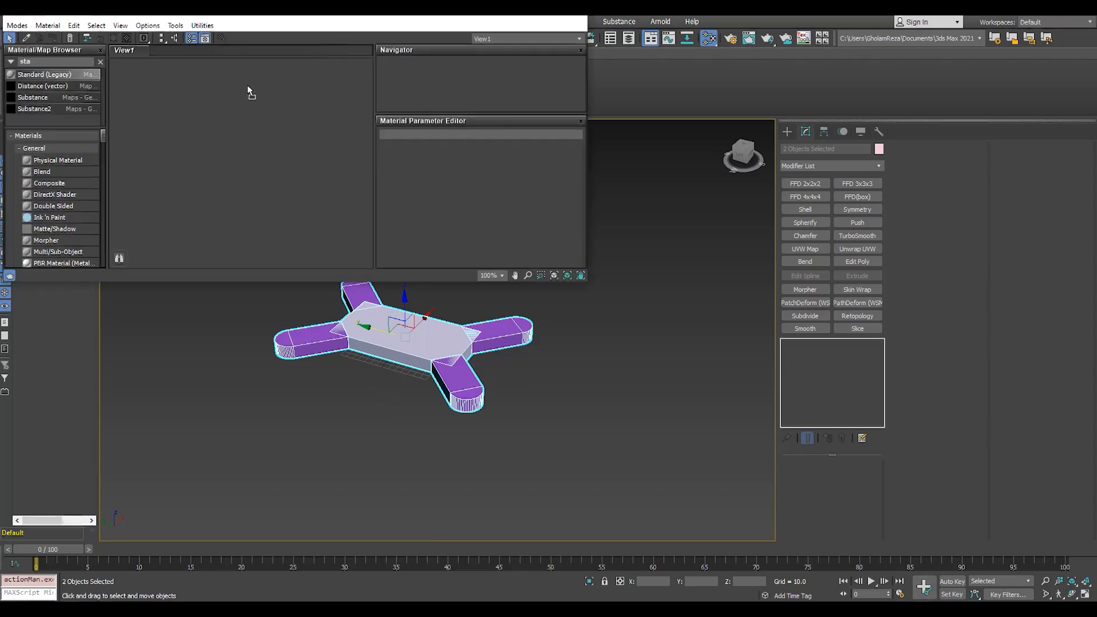
double_click(247, 85)
left_click(52, 38)
left_click_drag(592, 73, 617, 142)
left_click_drag(280, 83, 820, 150)
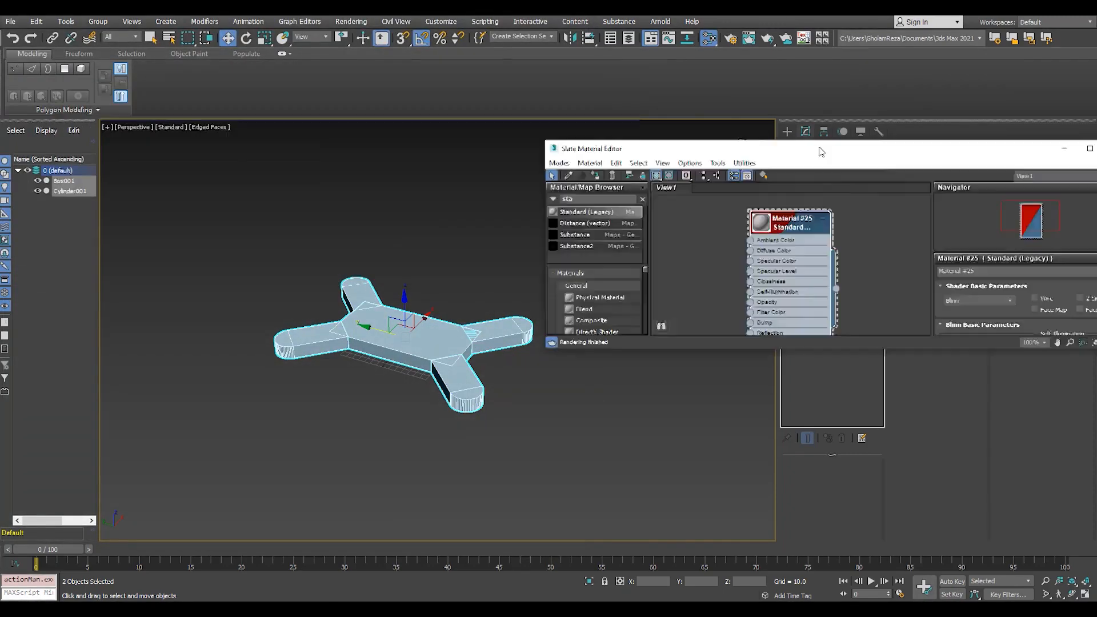
left_click(1062, 148)
- Increase the box's height, trying 40 before setting it to 30
scroll(449, 340, "up", 4)
left_click(579, 408)
mouse_move(534, 357)
middle_mouse_down("alt")
mouse_move(375, 426)
mouse_move(399, 421)
mouse_move(420, 464)
mouse_move(414, 343)
middle_mouse_up("alt")
key("F4")
scroll(409, 334, "up", 3)
left_click(408, 334)
key("F4")
left_click_drag(853, 503, 759, 501)
type("40")
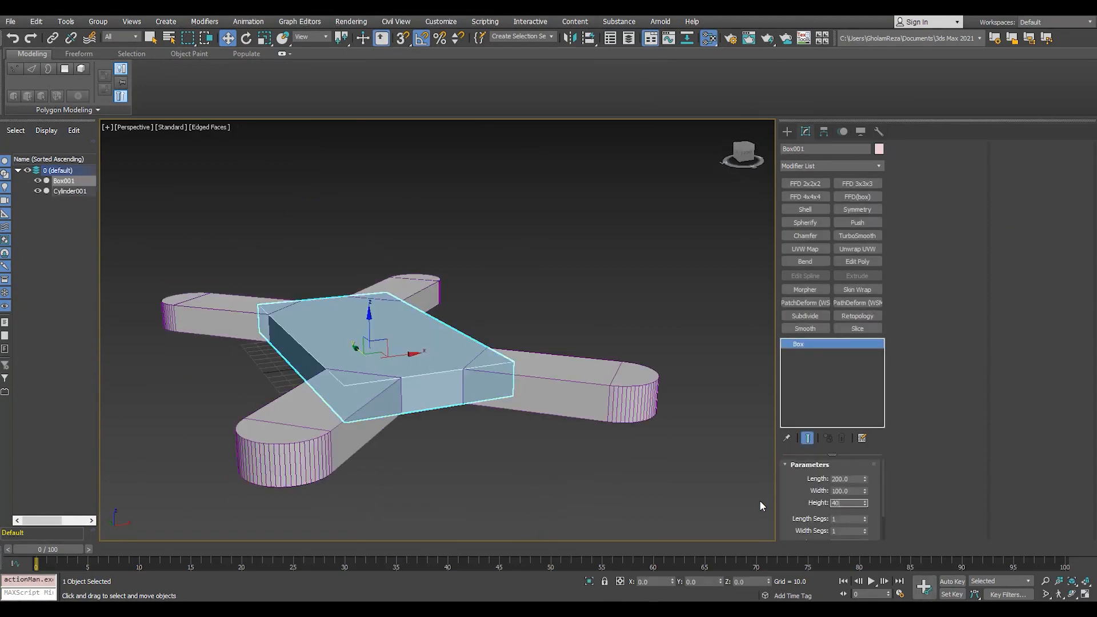
key("Return")
type("30")
key("Return")
- Select the top polygons of all four arms and raise them with snapping to the level of the box's top face
left_click(568, 389)
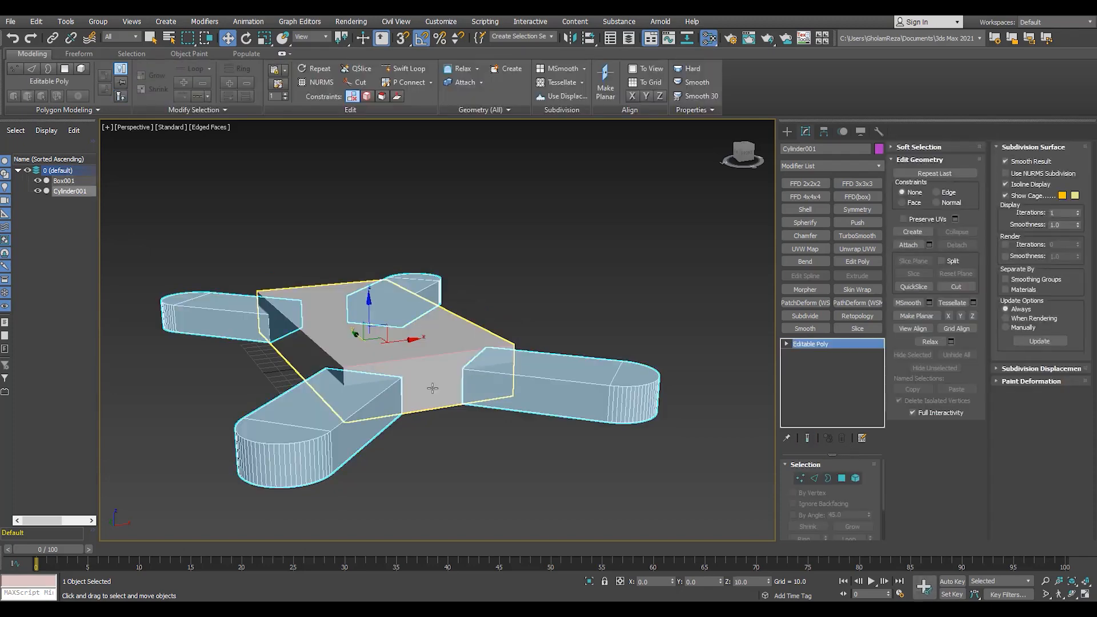
key("4")
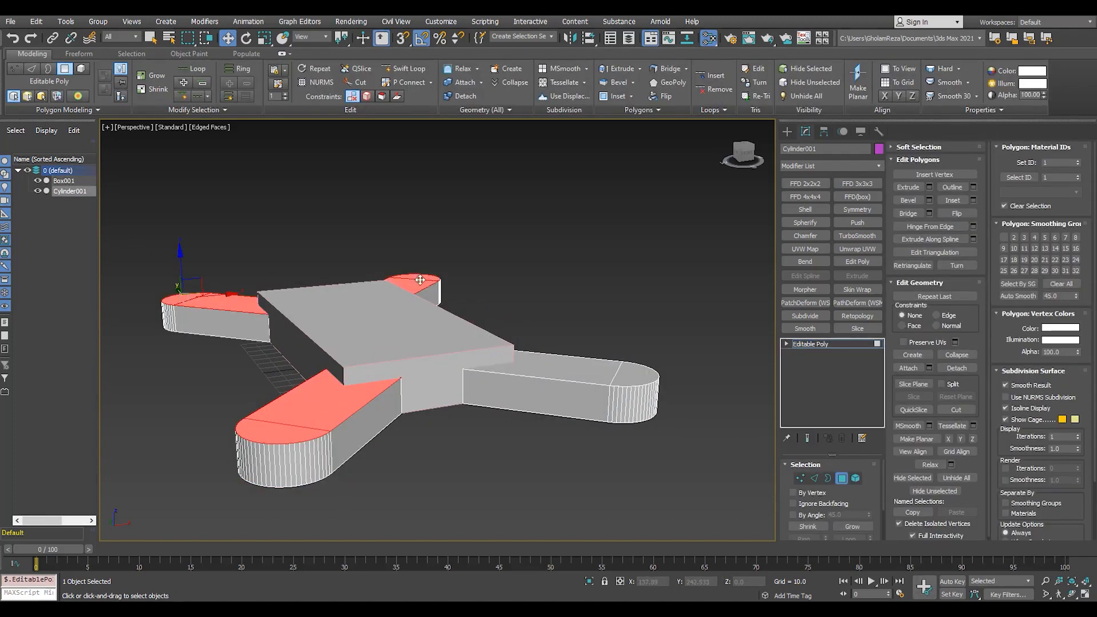
key("s")
left_click_drag(635, 337, 514, 347)
key("s")
left_click(486, 427)
middle_click_drag(471, 400, 513, 387, "alt")
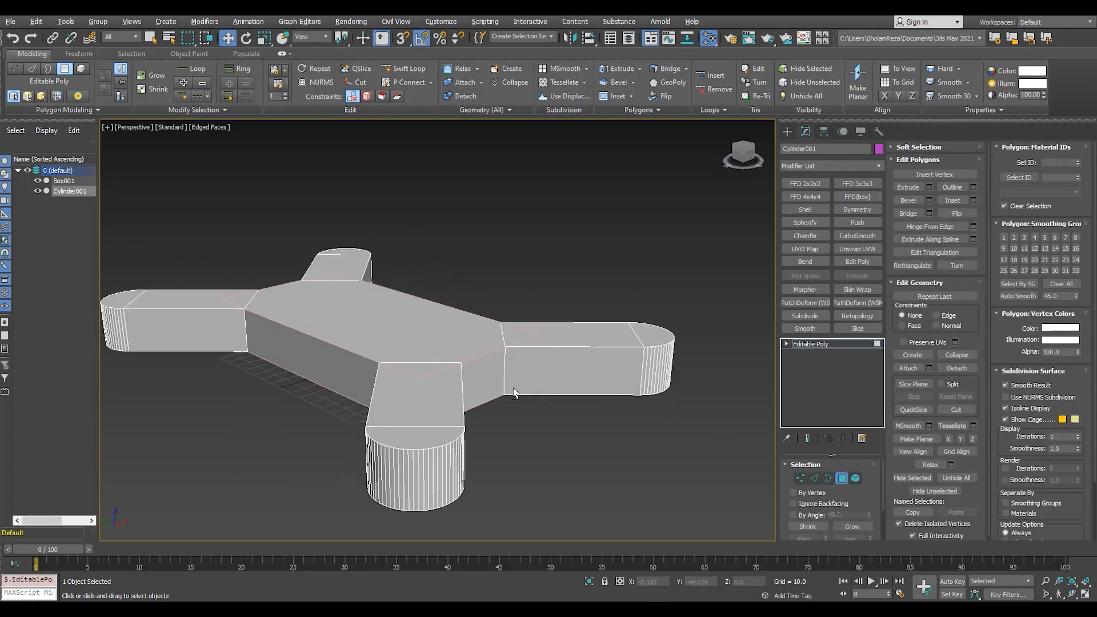
- Detach a clone of the top, side and bottom polygons of one arm's straight section and select the new object
left_click(826, 344)
middle_click_drag(381, 355, 357, 386, "alt")
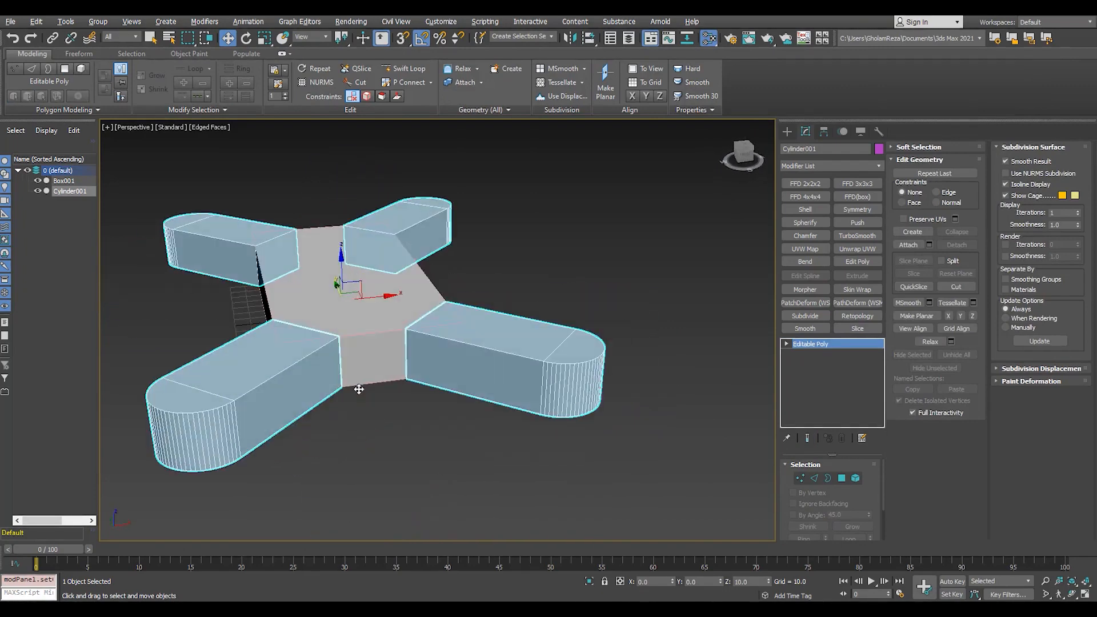
scroll(282, 396, "up", 3)
key("4")
left_click(280, 397)
mouse_move(239, 466)
middle_mouse_down("alt")
mouse_move(230, 425)
mouse_move(271, 435)
mouse_move(232, 440)
mouse_move(327, 455)
middle_mouse_up("alt")
key("alt+d")
left_click(510, 326)
left_click(585, 313)
left_click(807, 345)
left_click(67, 202)
- Connect the detached section's lengthwise edges with 3 segments and chamfer the new edges by about 6.47
key("2")
left_click(326, 413)
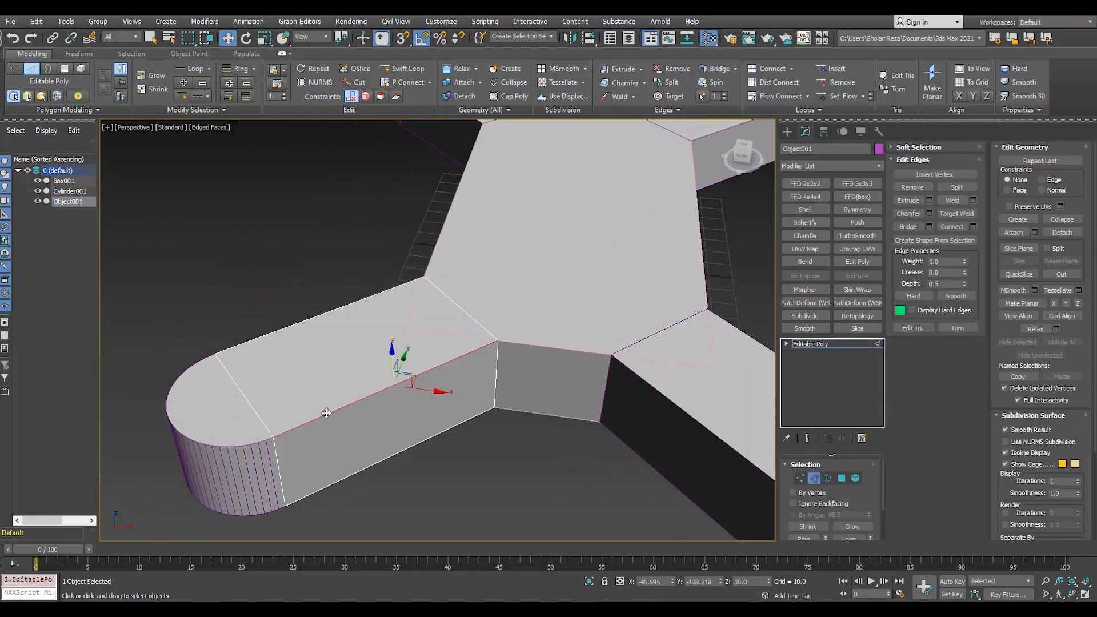
left_click(972, 226)
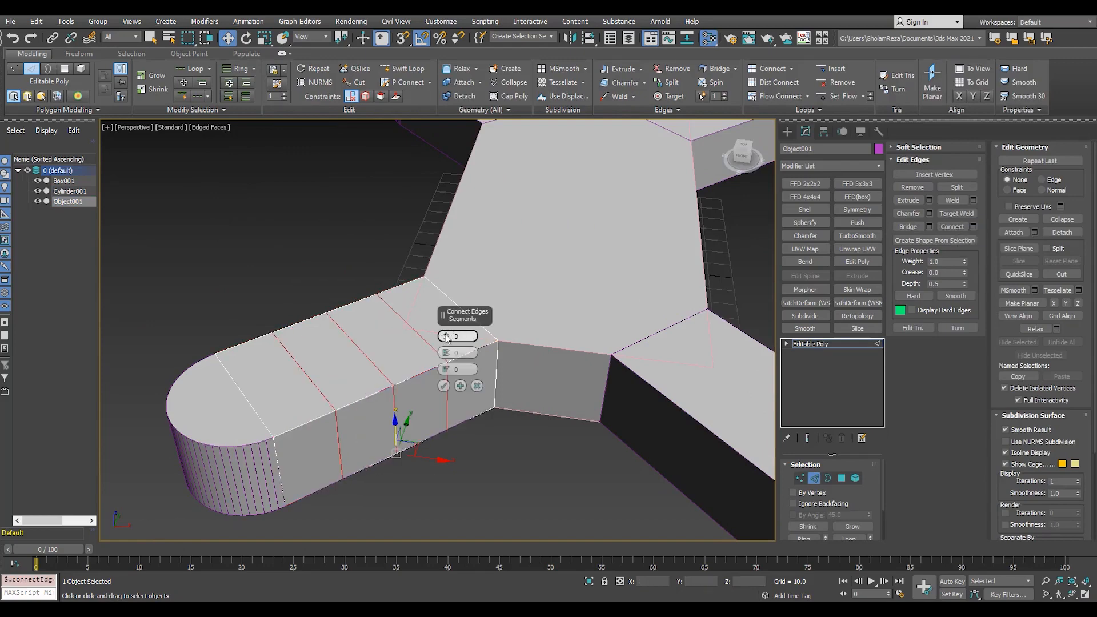
left_click(928, 213)
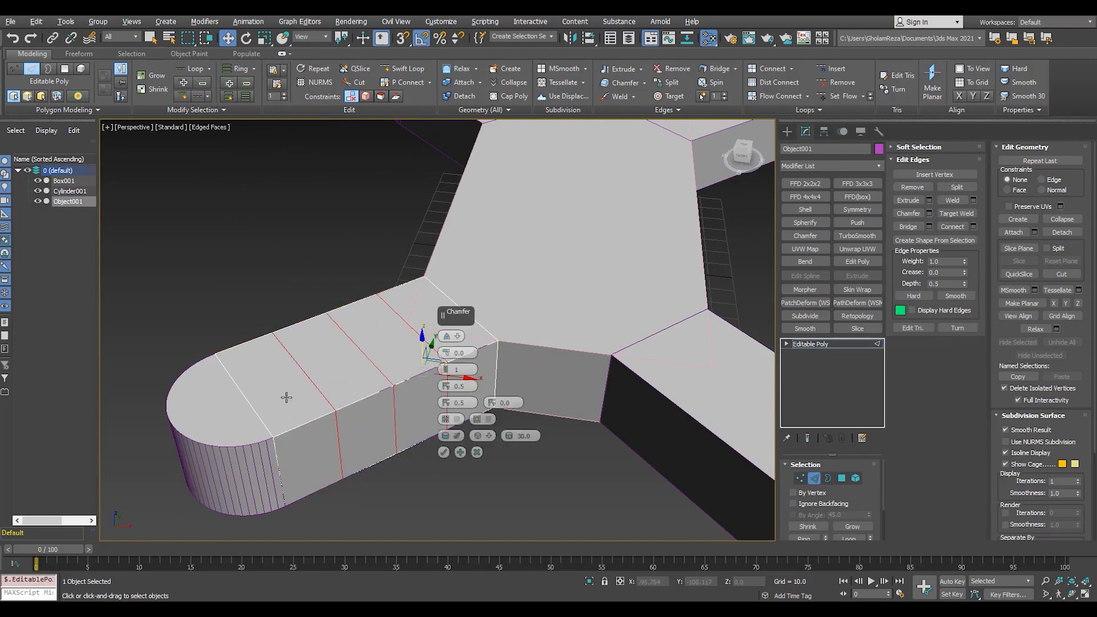
scroll(285, 397, "up", 3)
left_click_drag(446, 352, 457, 326)
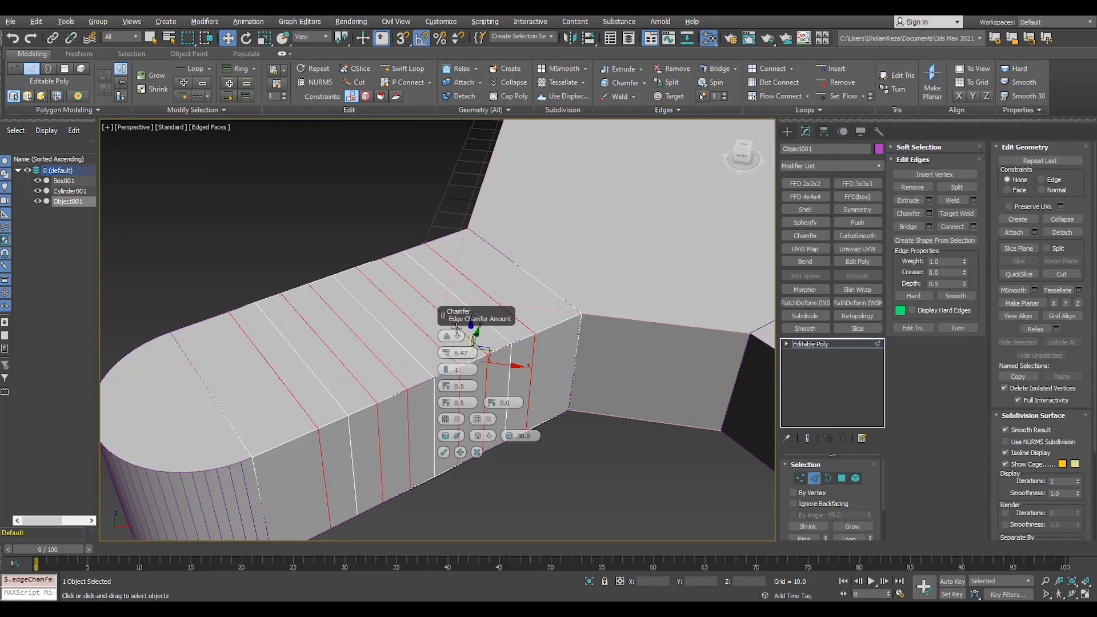
left_click(443, 452)
- Connect the cross edges on the section's top and bottom to add a lengthwise edge loop
scroll(184, 415, "down", 4)
middle_click_drag(184, 414, 335, 503, "alt")
key("F3")
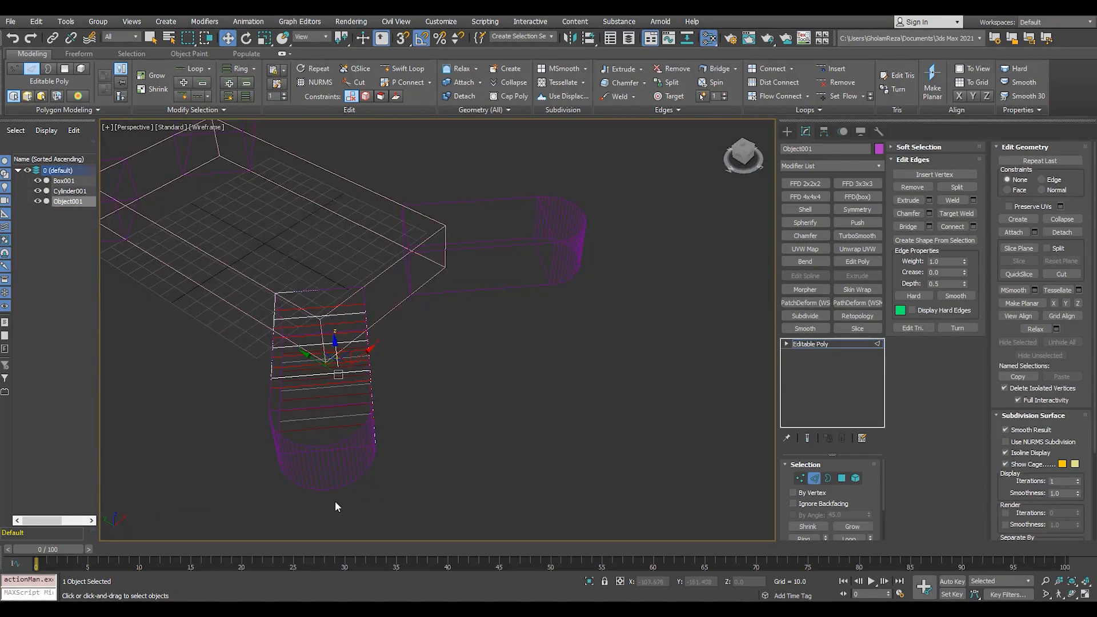
left_click(972, 226)
key("F3")
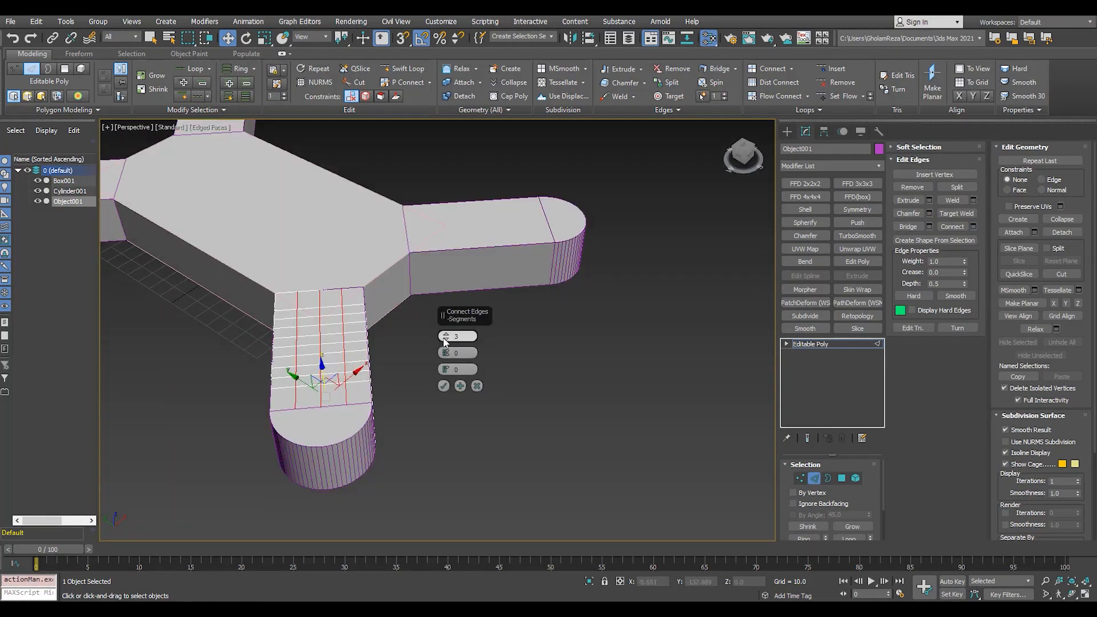
left_click(444, 389)
middle_click_drag(426, 394, 362, 391, "alt")
- Split the section along the lengthwise edges and delete the elements on its far half
left_click(956, 187)
key("5")
key("F3")
left_click(355, 387)
left_click(297, 386)
key("Delete")
key("F3")
scroll(279, 382, "up", 4)
- Keep only three strips, each two polygons wide, across the section's top, side and bottom, deleting all other polygons
key("2")
scroll(401, 371, "up", 3)
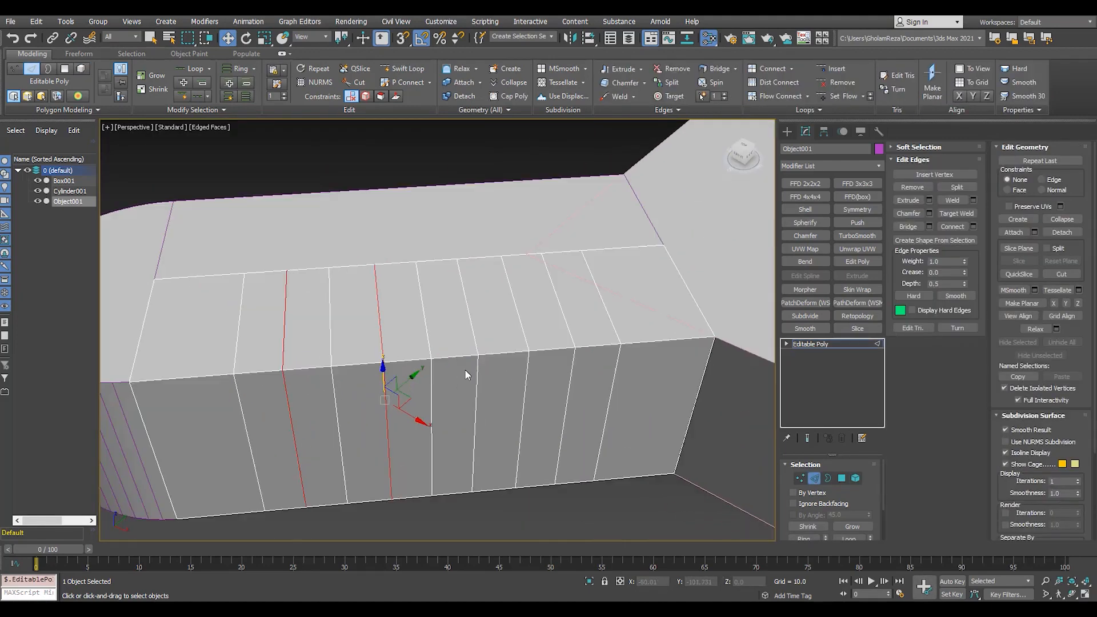
key("4")
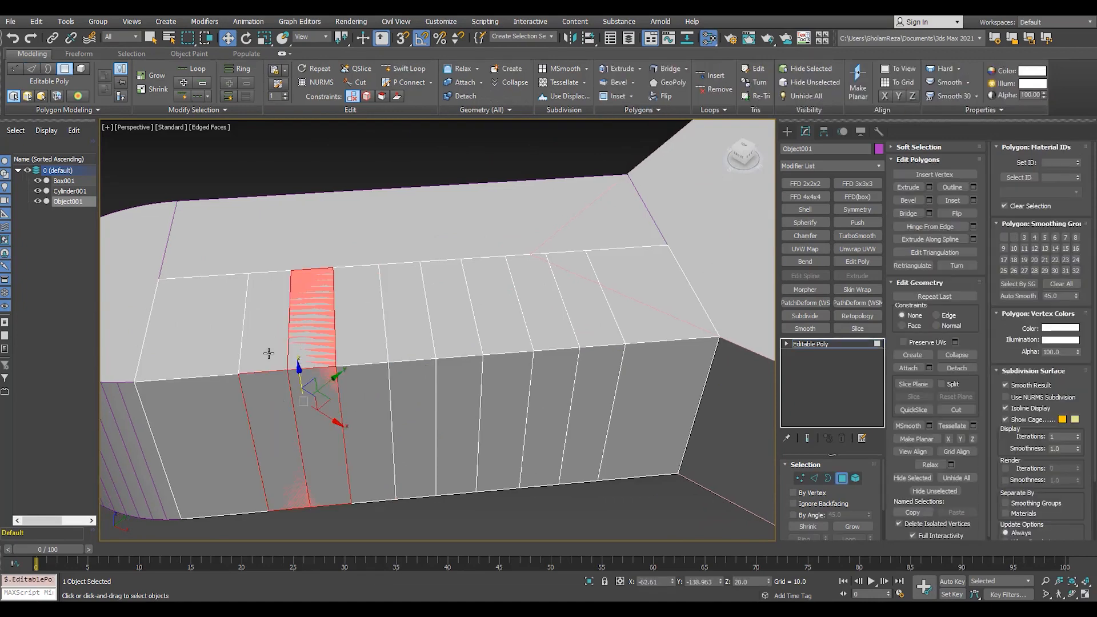
middle_click_drag(383, 398, 417, 387, "alt")
scroll(417, 386, "down", 3)
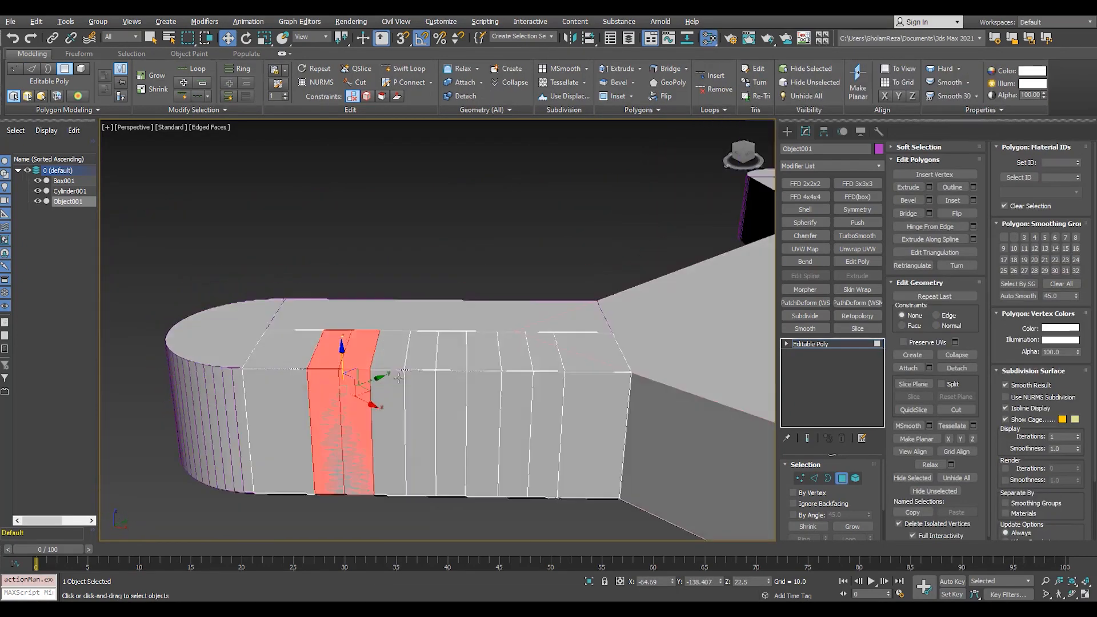
scroll(416, 387, "up", 3)
left_click(461, 349, "ctrl")
left_click(571, 394, "ctrl")
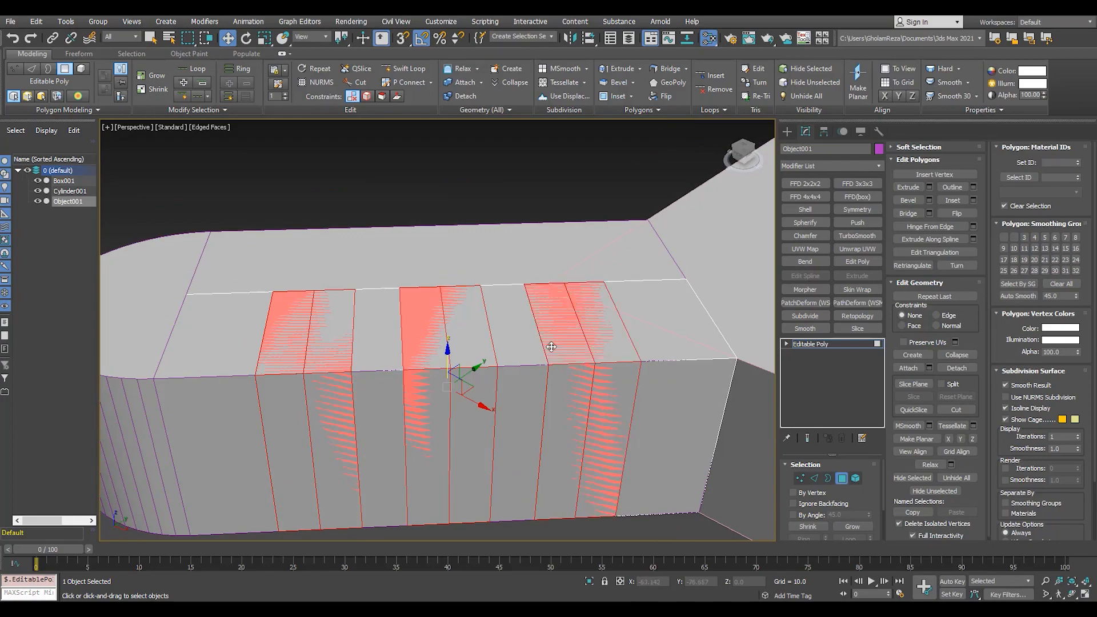
scroll(551, 347, "down", 4)
middle_click_drag(551, 346, 558, 262, "alt")
scroll(508, 380, "up", 3)
left_click(441, 392, "ctrl")
left_click(422, 395, "ctrl")
left_click(511, 420, "ctrl")
left_click(541, 419, "ctrl")
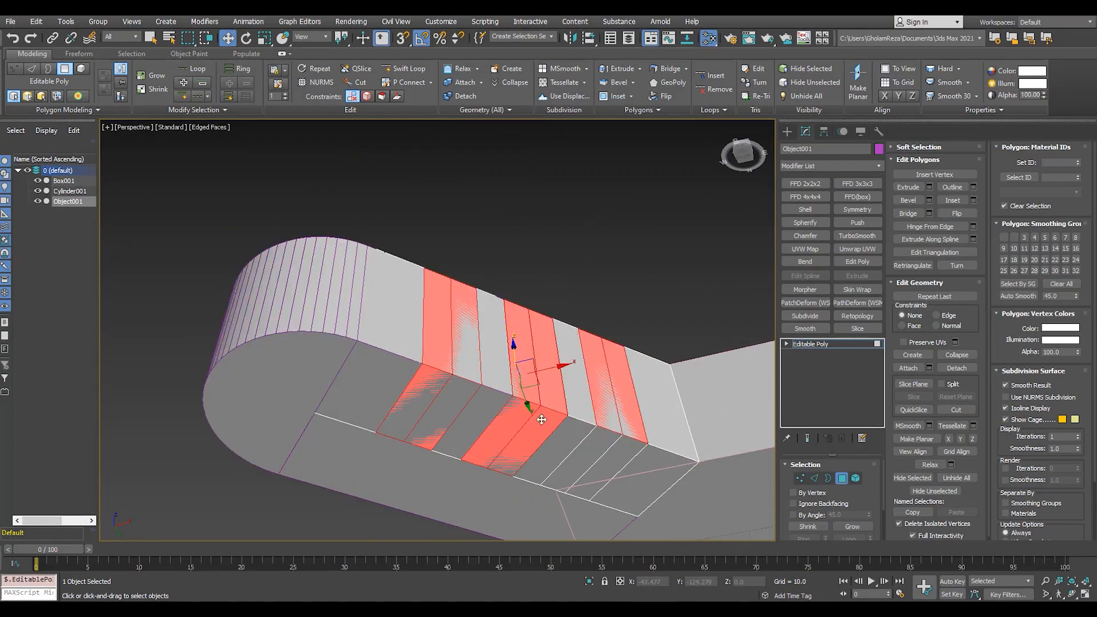
key("ctrl+i")
key("Delete")
scroll(479, 314, "down", 4)
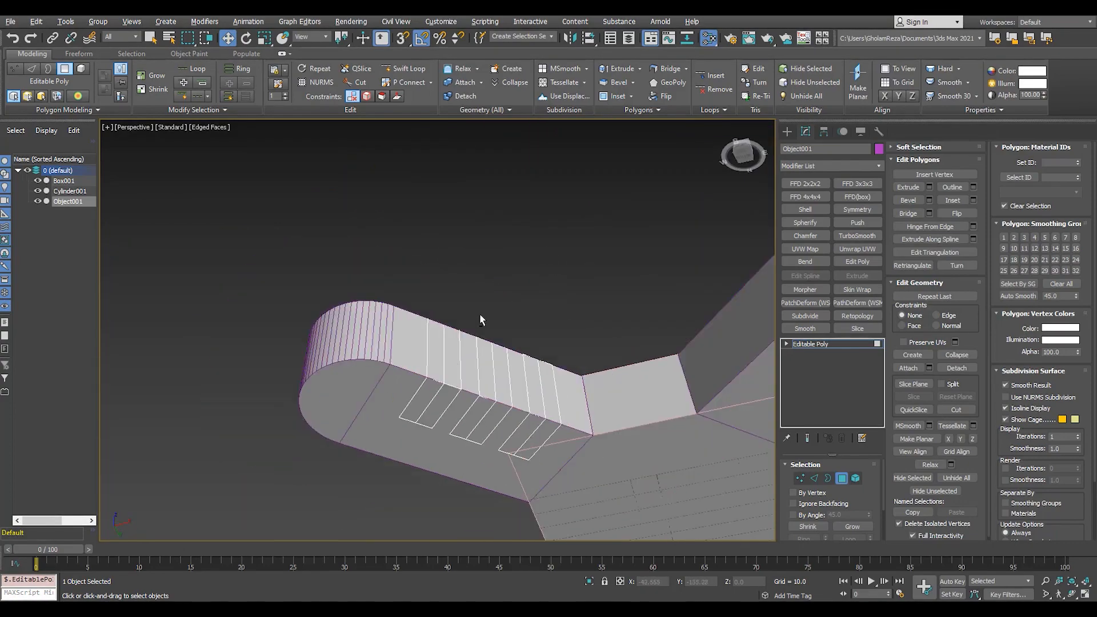
- In the Top view, shorten the three strips by sliding their inner end vertices along the edges with the Edge constraint
middle_click_drag(479, 313, 397, 400, "alt")
key("alt+w")
middle_click(276, 247)
key("alt+w")
scroll(379, 469, "up", 5)
key("1")
left_click_drag(298, 425, 374, 338)
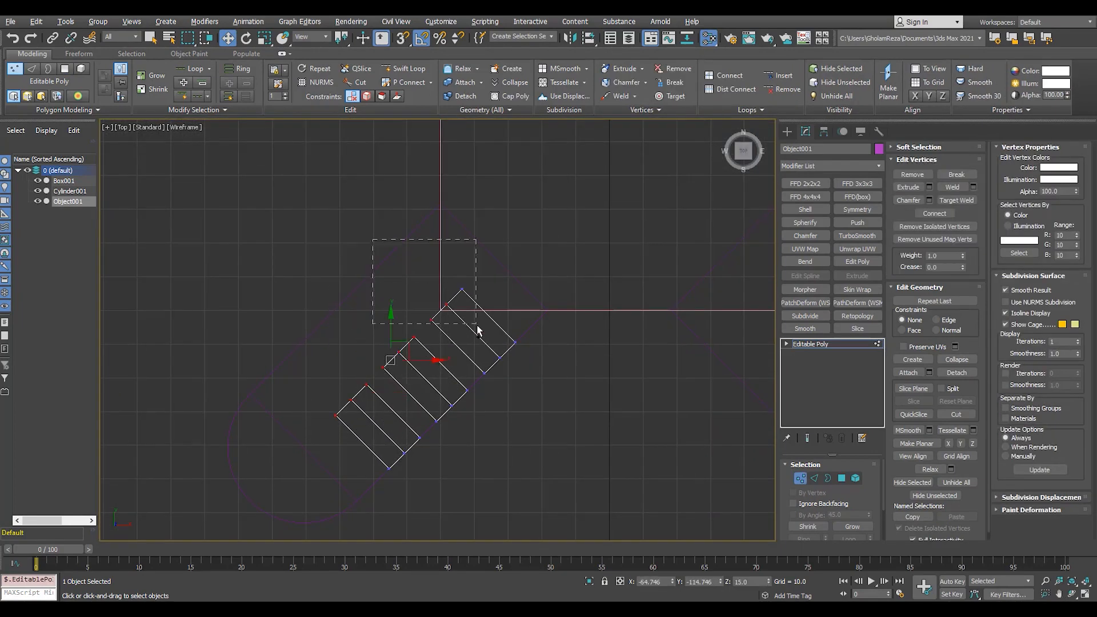
left_click_drag(477, 326, 477, 326, "ctrl")
key("shift+x")
scroll(408, 367, "up", 2)
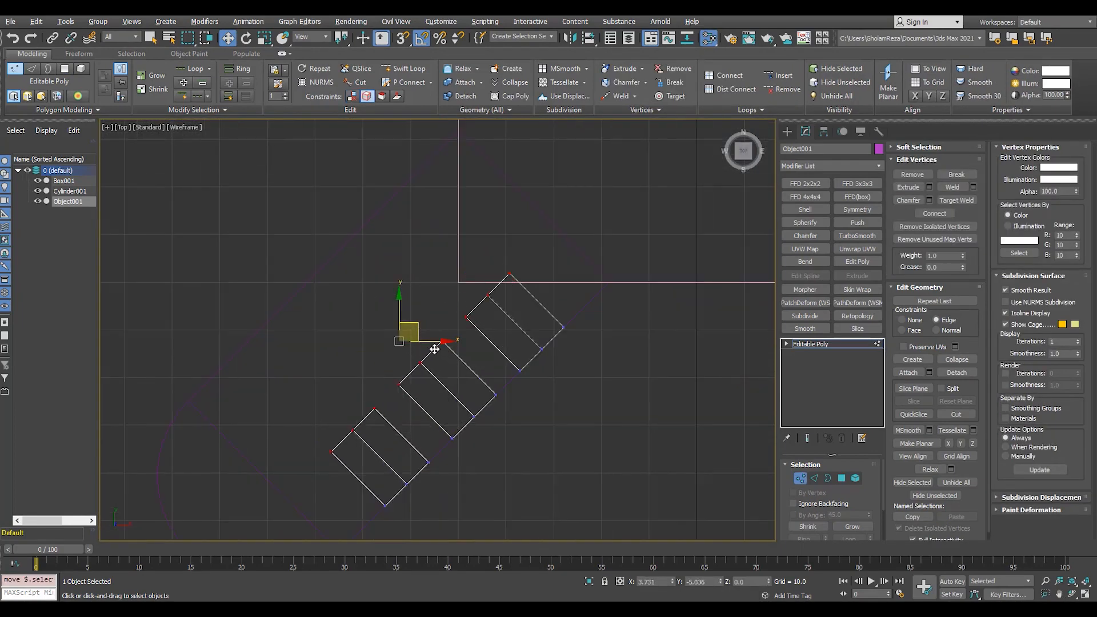
- Round the strips' inner corner vertices with a 4-segment chamfer of about 2.49
scroll(510, 275, "up", 3)
left_click_drag(586, 167, 587, 167, "alt")
middle_click_drag(587, 166, 566, 273)
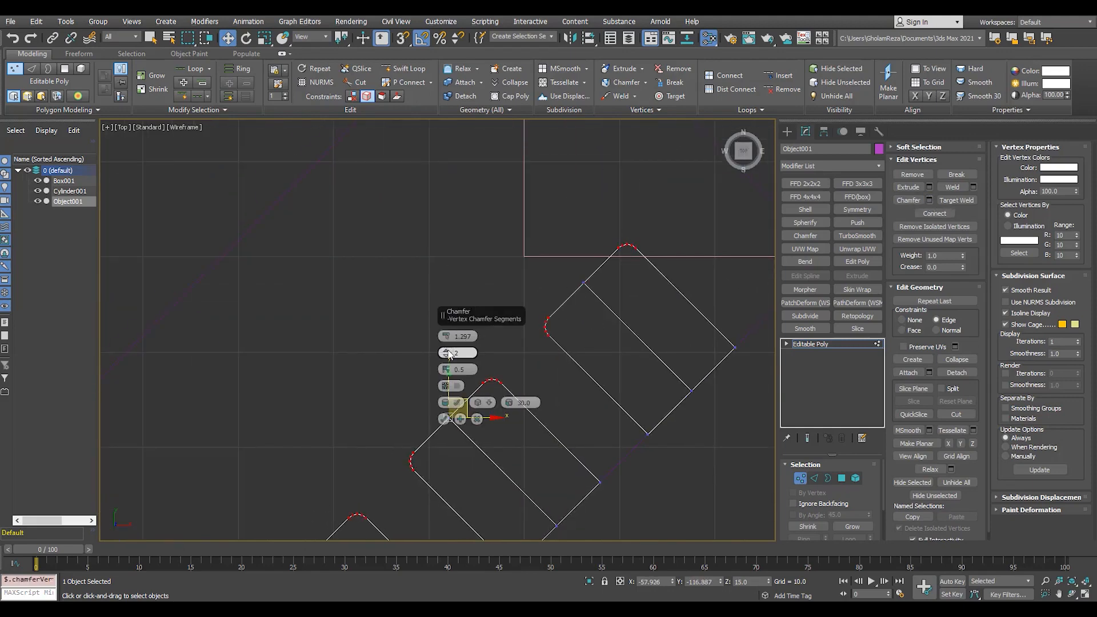
left_click(449, 353)
scroll(497, 366, "up", 3)
middle_click_drag(497, 366, 433, 342)
left_click(447, 353)
scroll(474, 377, "down", 3)
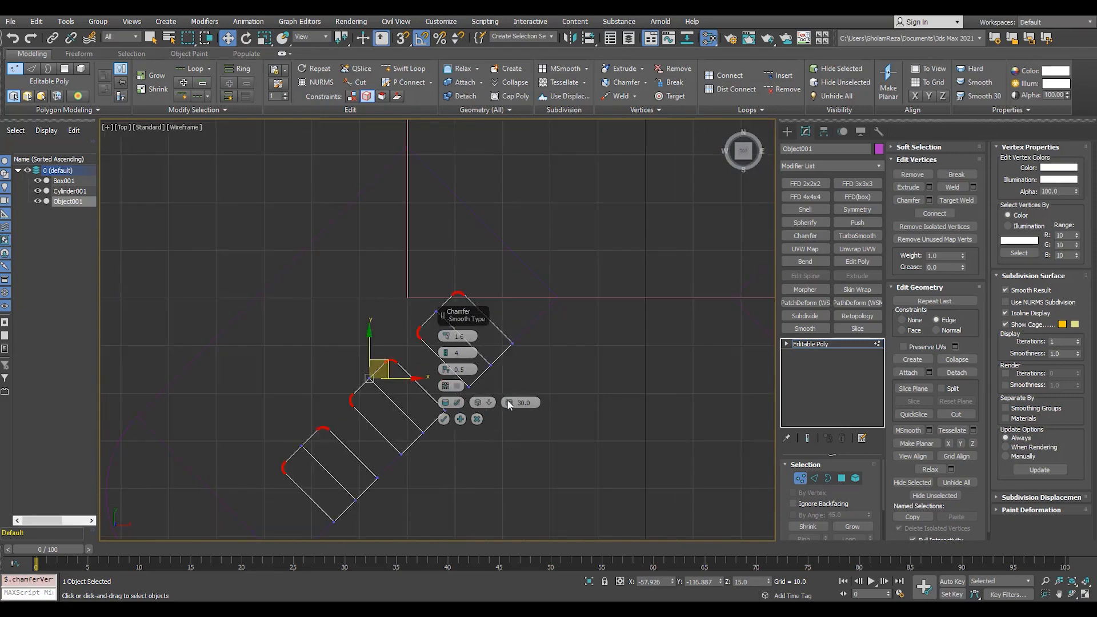
scroll(344, 445, "up", 4)
middle_click_drag(345, 445, 434, 370)
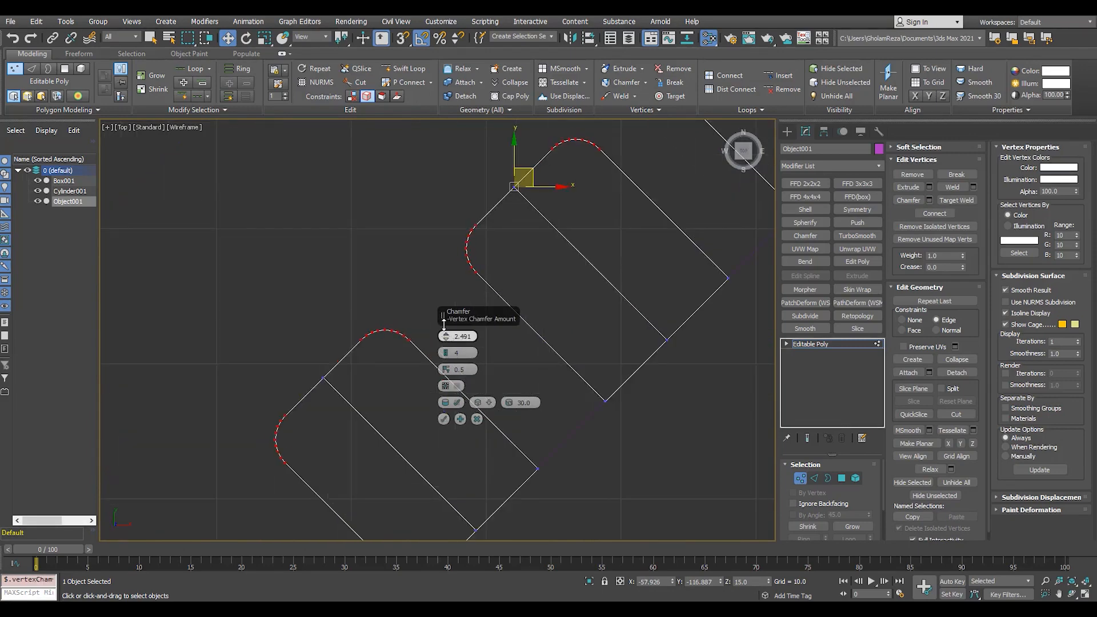
left_click(444, 419)
- Return to the Perspective view and isolate the object with the three strips
key("alt+w")
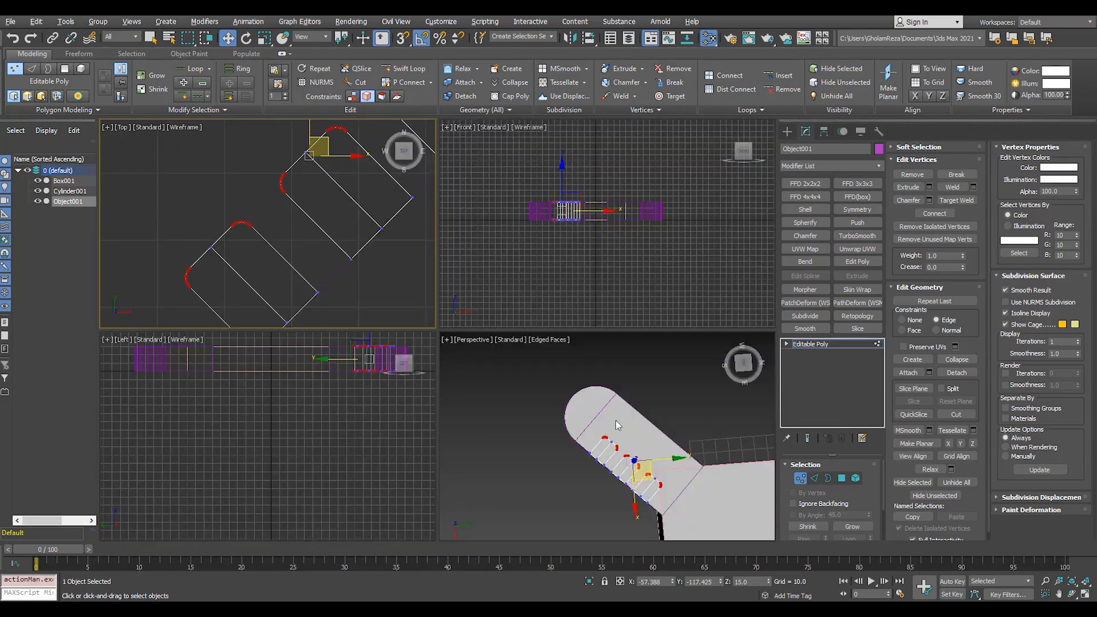
middle_click(615, 420)
key("alt+w")
middle_click_drag(615, 419, 490, 361, "alt")
scroll(490, 361, "up", 4)
scroll(426, 413, "down", 4)
middle_click_drag(390, 452, 577, 445)
scroll(403, 434, "up", 4)
key("alt+q")
key("3")
left_click_drag(577, 517, 431, 152)
middle_click_drag(510, 298, 404, 355, "alt")
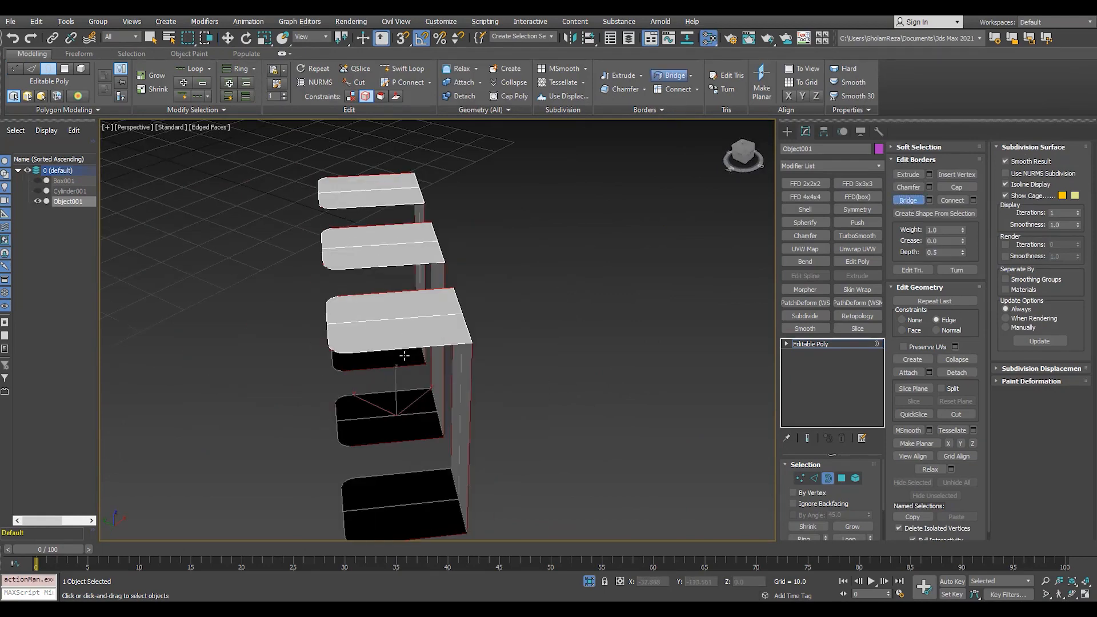
- Bridge the top and bottom side edges of the first strip to build both its side walls
key("2")
key("w")
left_click(409, 346)
middle_click_drag(419, 460, 409, 361)
left_click(405, 453, "ctrl")
middle_click_drag(331, 337, 335, 363, "alt")
left_click(915, 226)
middle_click_drag(565, 319, 317, 344, "alt")
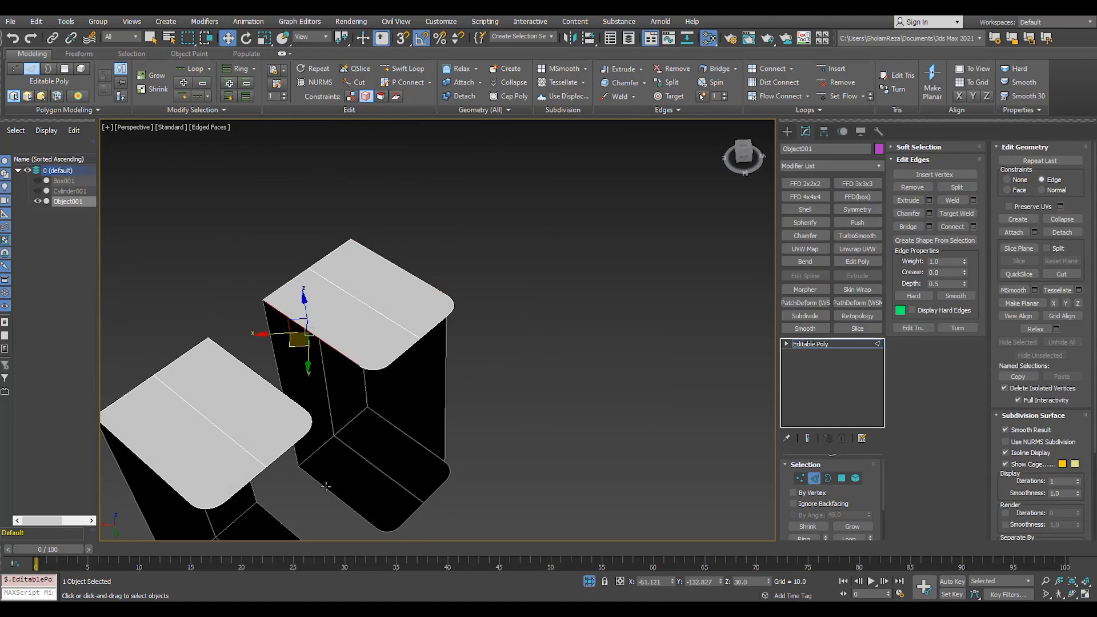
middle_click_drag(457, 394, 456, 348)
- Bridge the remaining top and bottom edges around the first strip's rounded end to close the block
key("3")
left_click(367, 399)
key("2")
left_click_drag(323, 406, 357, 389)
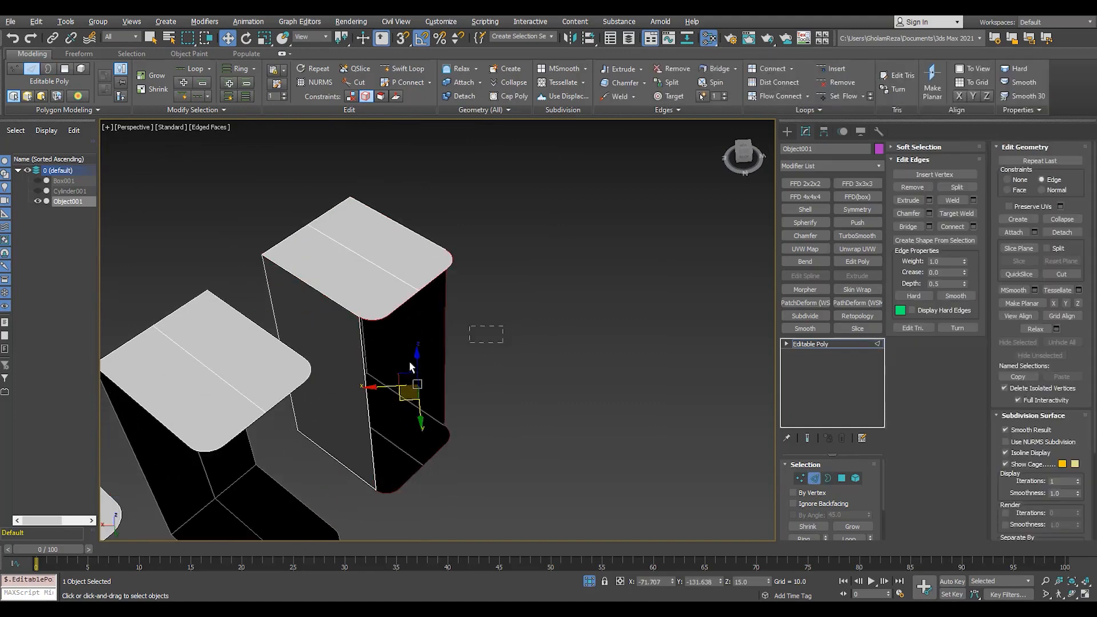
middle_click_drag(409, 366, 426, 343, "alt")
left_click(908, 227)
middle_click_drag(708, 368, 640, 385, "alt")
left_click(640, 385)
middle_click_drag(571, 365, 340, 333, "alt")
scroll(343, 342, "down", 4)
- Bridge the top and bottom side edges of the middle strip to build both its side walls
key("3")
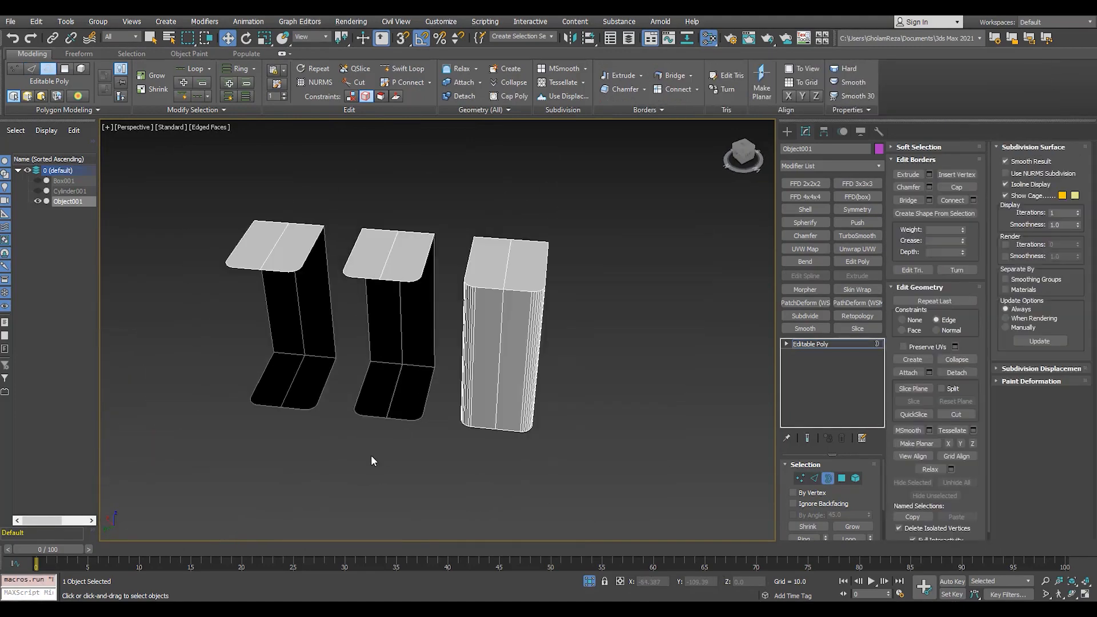
key("2")
left_click(908, 226)
scroll(378, 395, "up", 3)
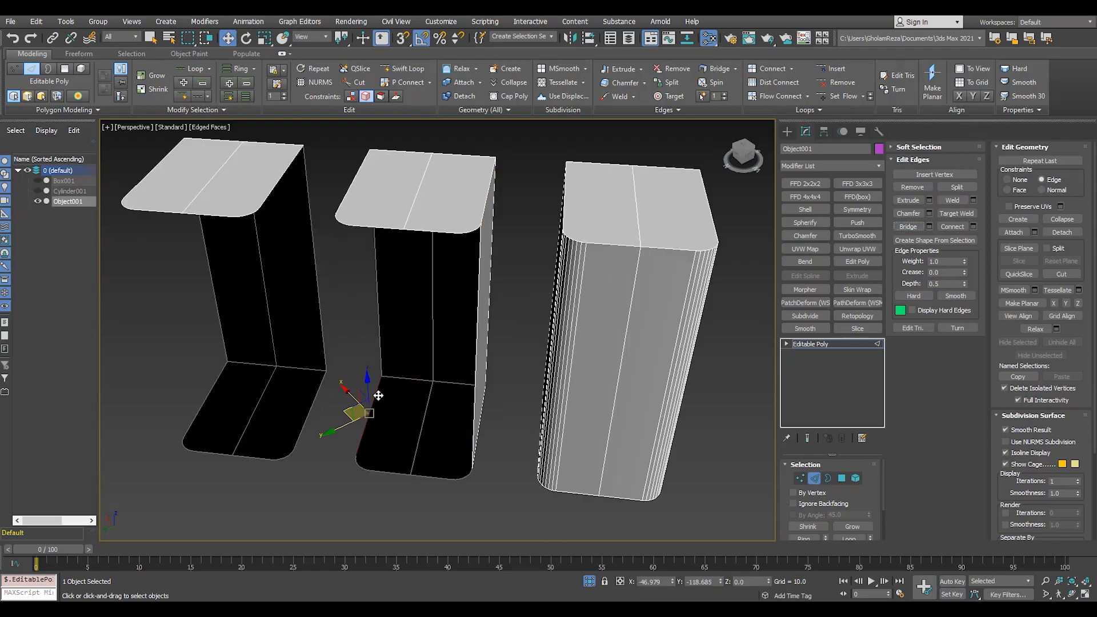
left_click(908, 226)
- Bridge the middle strip's open rounded end, leaving the vertical border edges out of the selection
key("3")
left_click_drag(380, 506, 449, 158)
key("2")
left_click_drag(323, 313, 492, 338, "alt")
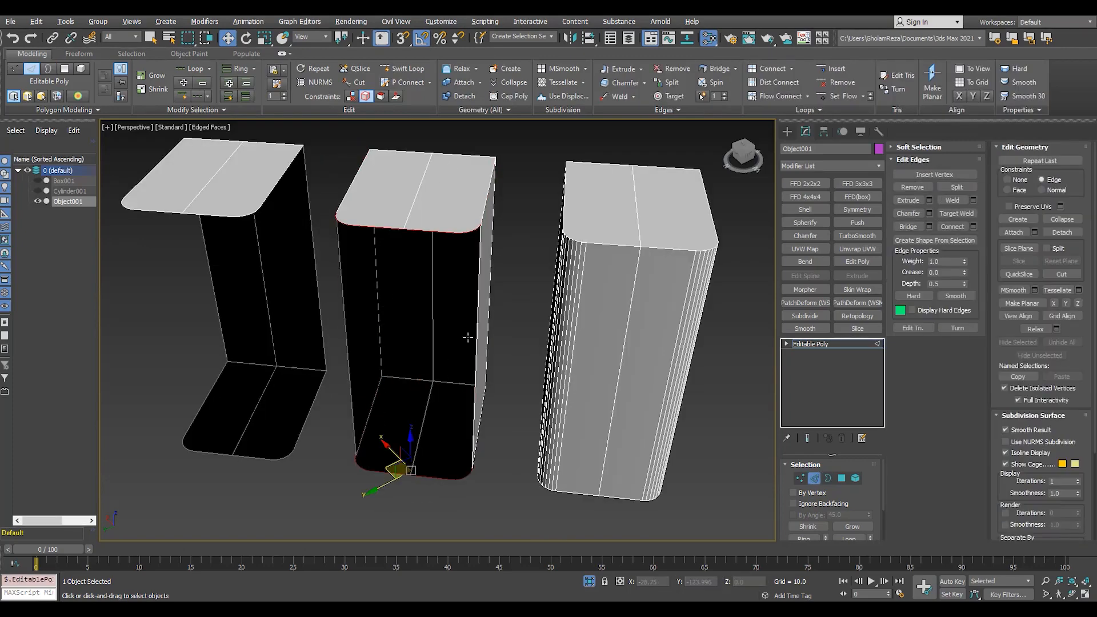
left_click(908, 227)
scroll(616, 279, "down", 2)
middle_click_drag(465, 277, 528, 289)
- Bridge the top and bottom side edges of the last strip to build both its side walls
scroll(457, 263, "down", 3)
key("3")
left_click_drag(459, 206, 438, 264)
key("2")
scroll(440, 265, "up", 4)
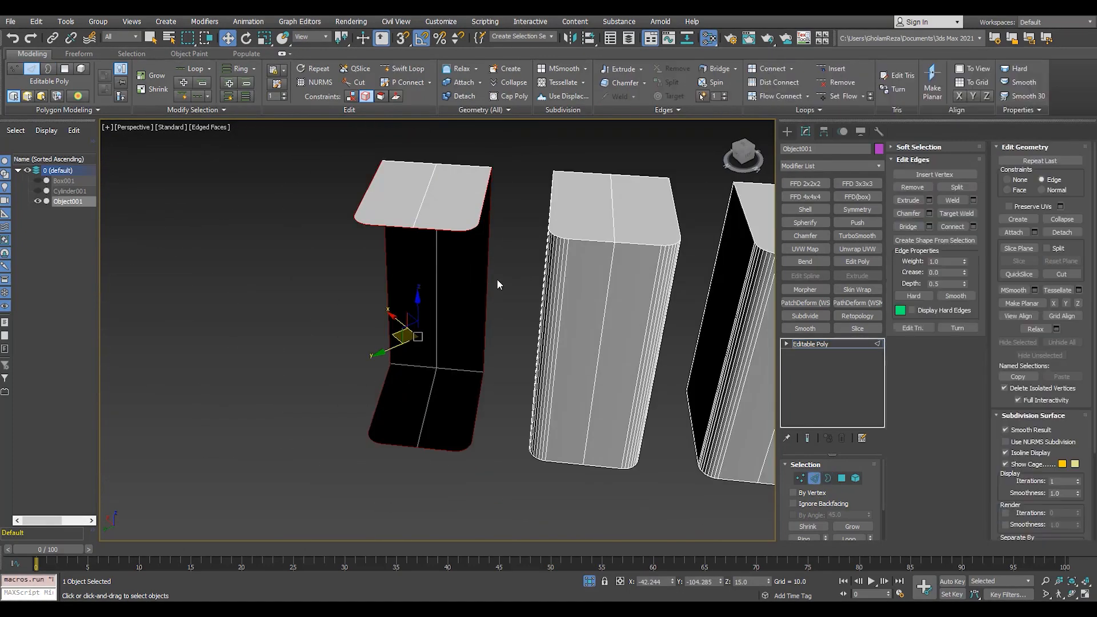
middle_click_drag(496, 278, 517, 255, "alt")
left_click(492, 219)
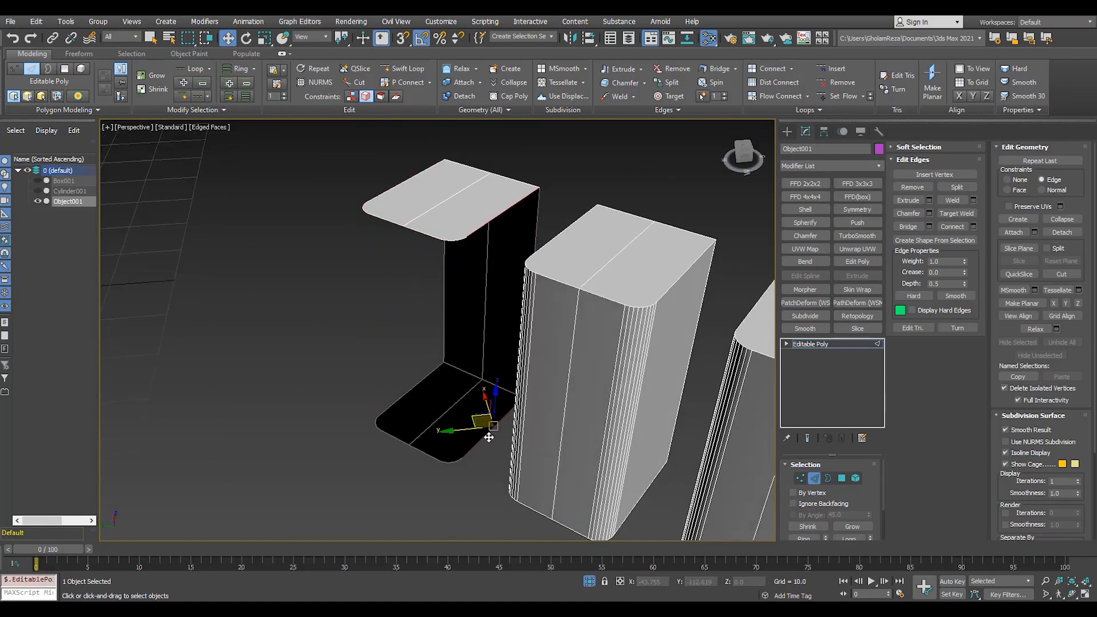
left_click(908, 227)
left_click(906, 228)
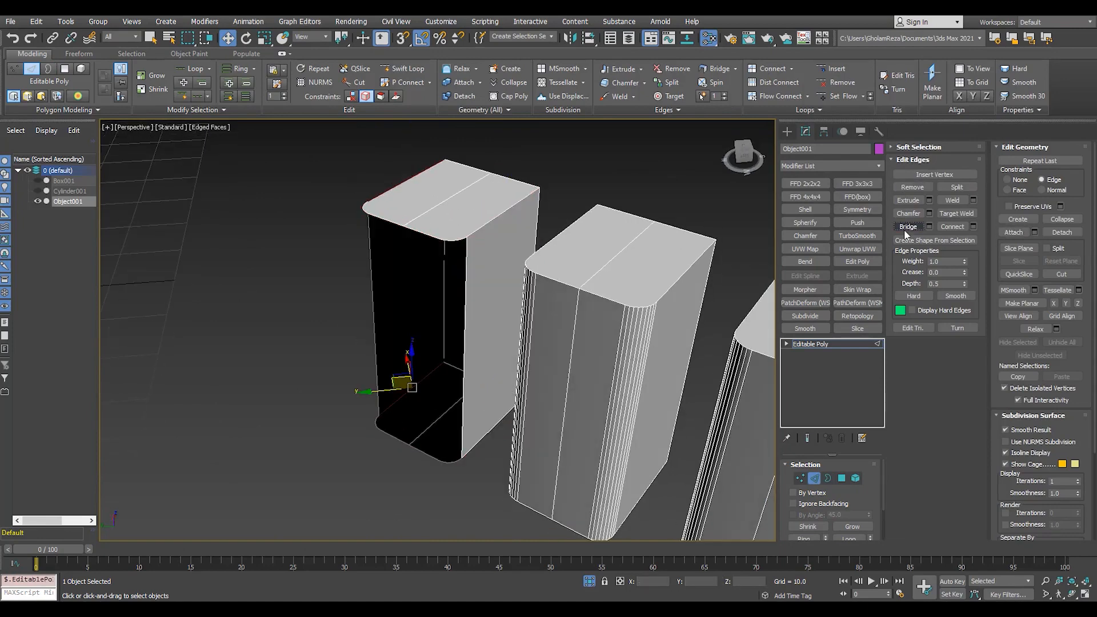
- Close the last strip's rounded end by bridging its remaining top and bottom edges
middle_click_drag(220, 290, 181, 295)
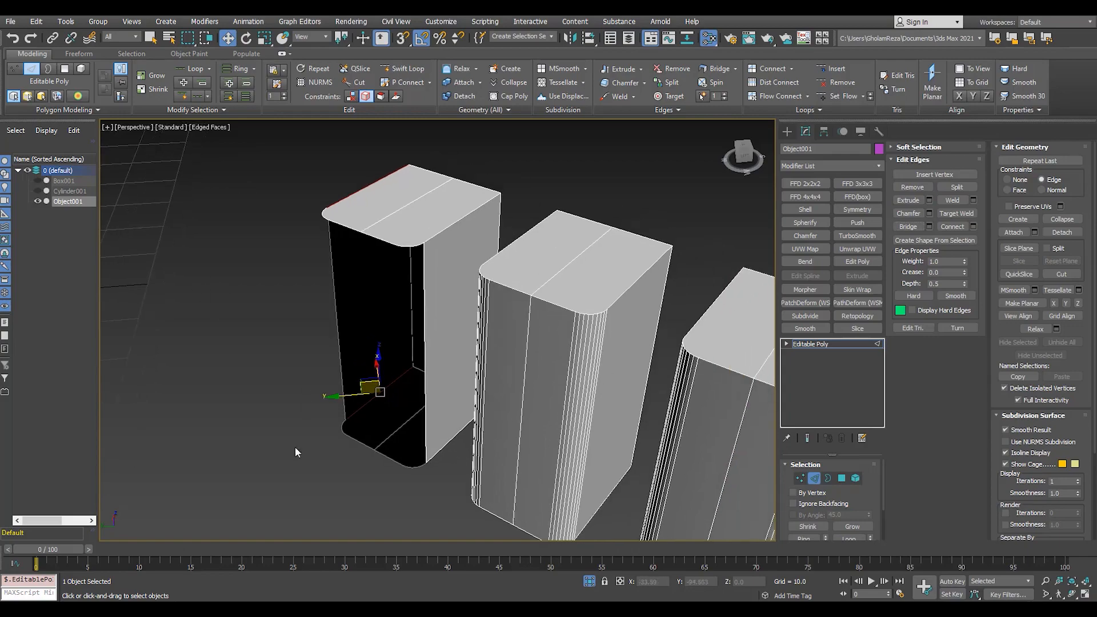
key("3")
left_click(343, 433)
key("2")
left_click_drag(389, 297, 440, 328, "alt")
left_click(908, 226)
- Finish edge editing and end isolation so the box and arms are shown again
scroll(379, 308, "down", 4)
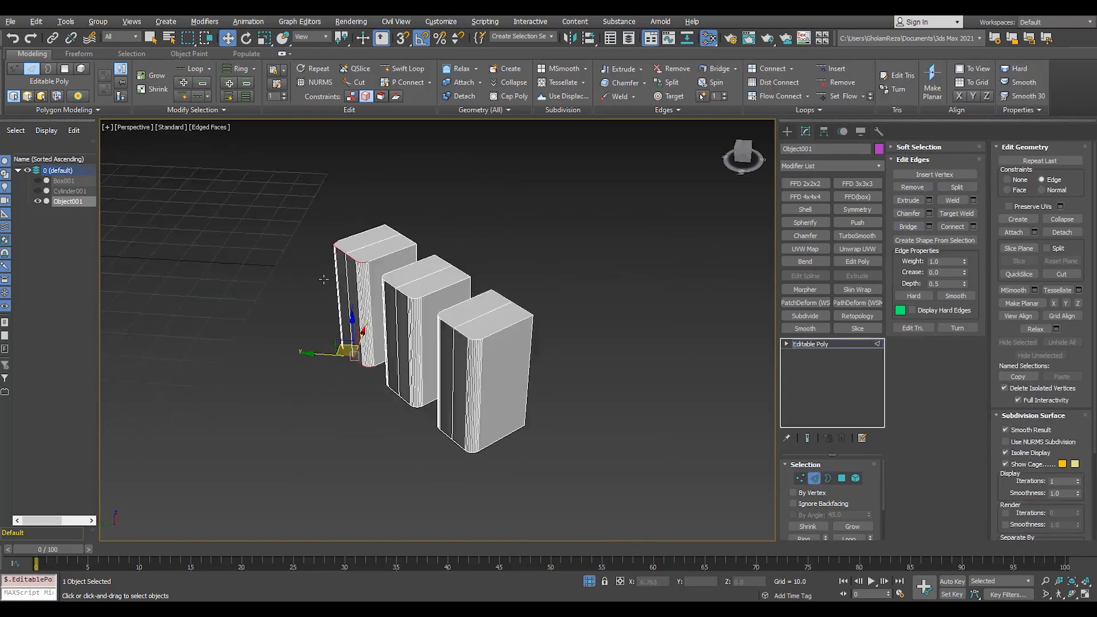
middle_click_drag(325, 278, 223, 270, "alt")
left_click(836, 344)
left_click(589, 585)
scroll(518, 311, "up", 2)
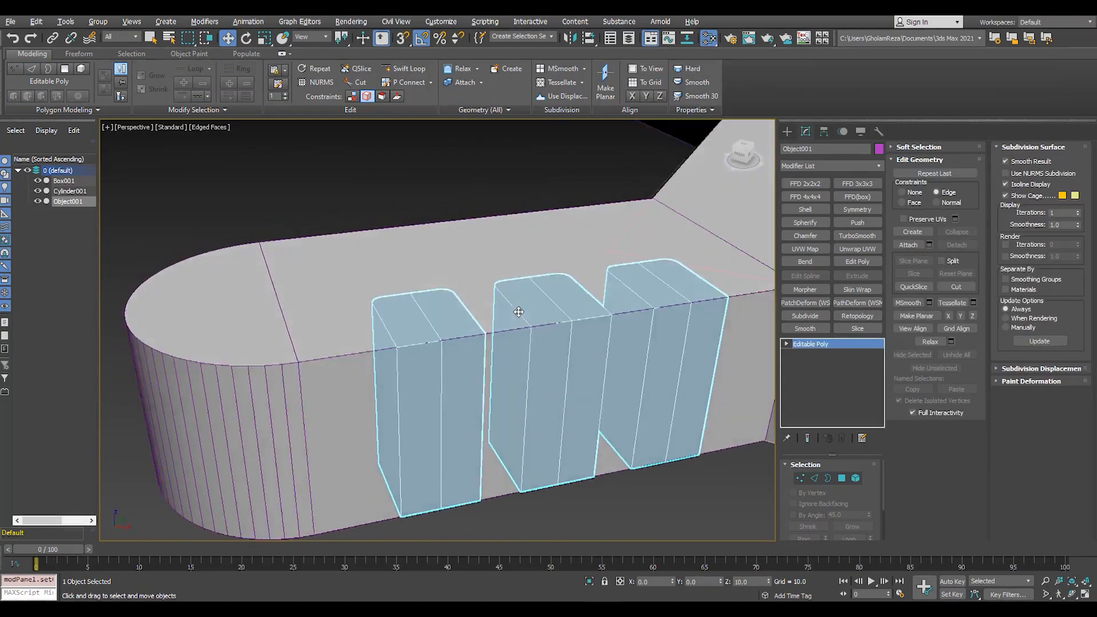
- Move all polygons of the three blocks slightly outward from the arm using the Normal constraint
middle_click_drag(518, 311, 502, 362, "alt")
scroll(497, 366, "up", 3)
key("4")
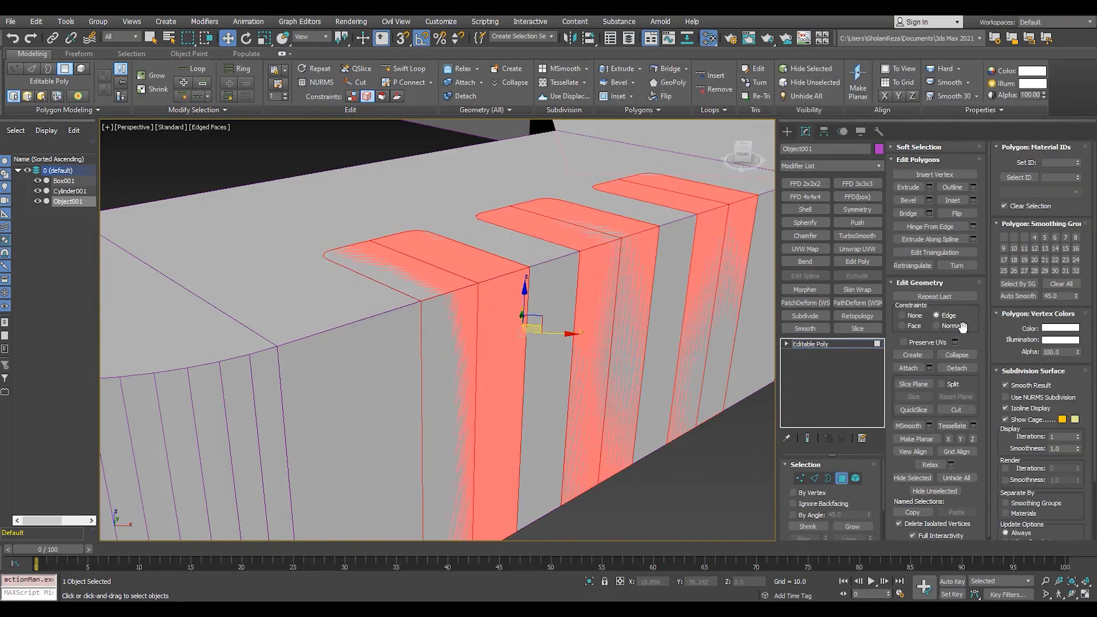
left_click_drag(526, 302, 527, 294)
mouse_move(528, 294)
middle_mouse_down("alt")
mouse_move(557, 312)
mouse_move(453, 341)
mouse_move(514, 311)
middle_mouse_up("alt")
scroll(537, 320, "up", 4)
scroll(464, 341, "down", 6)
scroll(464, 341, "up", 3)
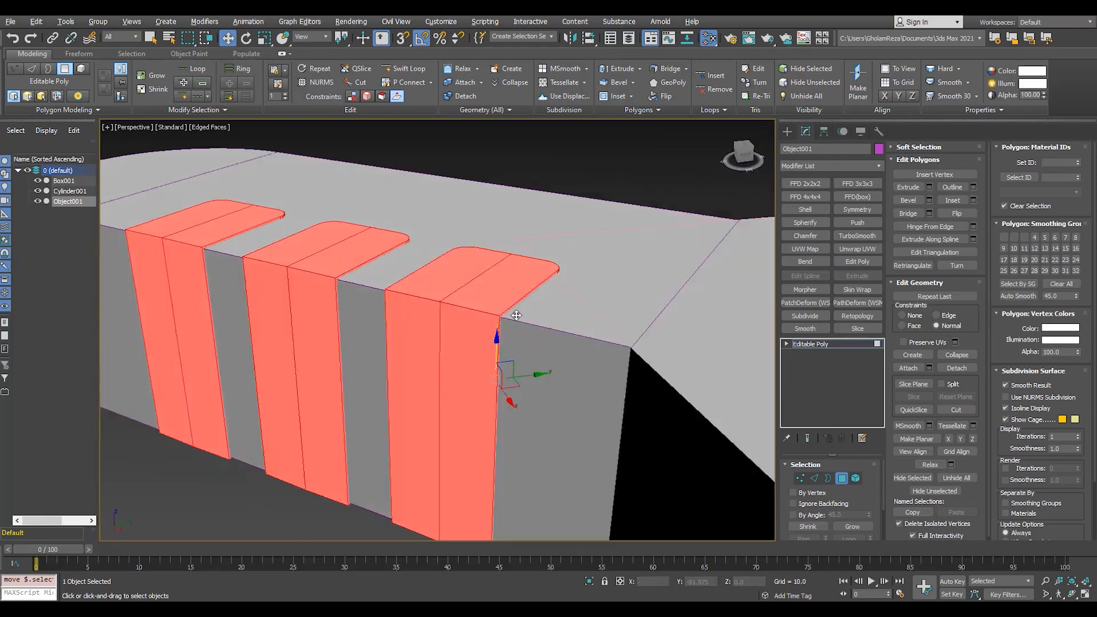
scroll(519, 289, "up", 3)
scroll(521, 287, "down", 2)
- Clear the polygon selection, turn off the edged-faces display and leave polygon editing of the blocks
key("ctrl+d")
key("F4")
key("4")
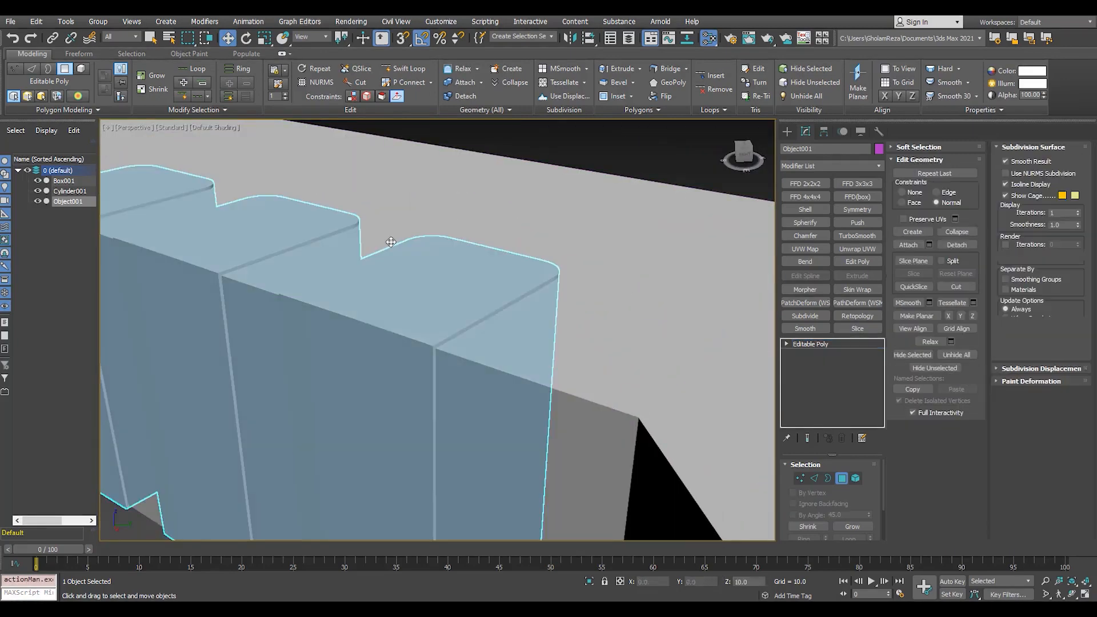
scroll(388, 274, "down", 6)
middle_click_drag(337, 306, 440, 286, "alt")
scroll(296, 270, "up", 8)
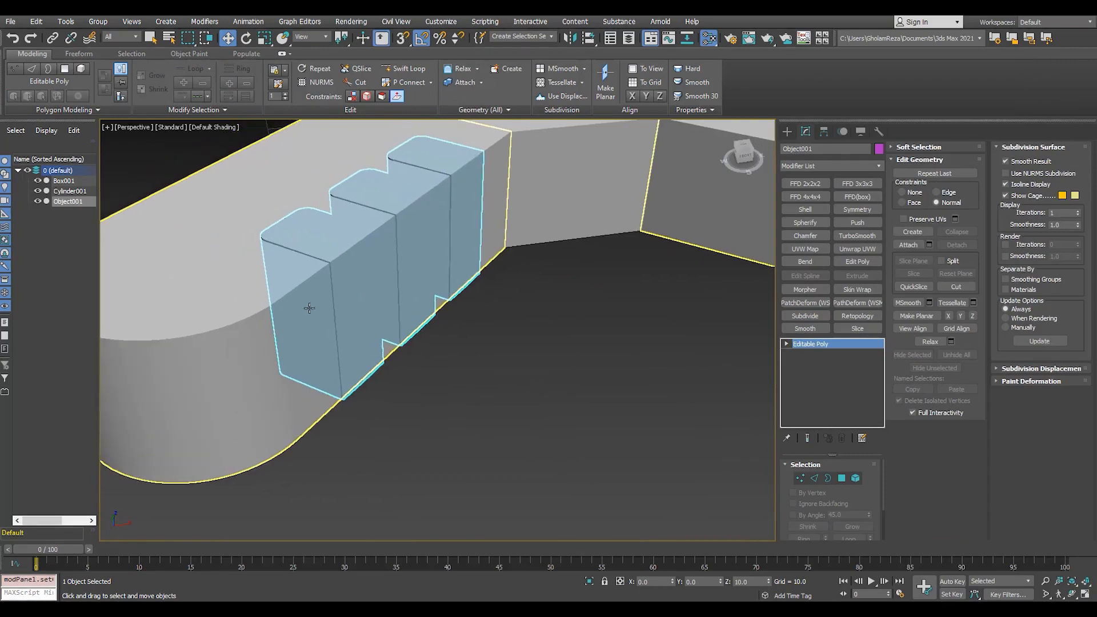
- Turn on the edged-faces display, copy the three rounded blocks in place and hide the original set
key("F4")
left_click_drag(350, 274, 355, 275, "shift")
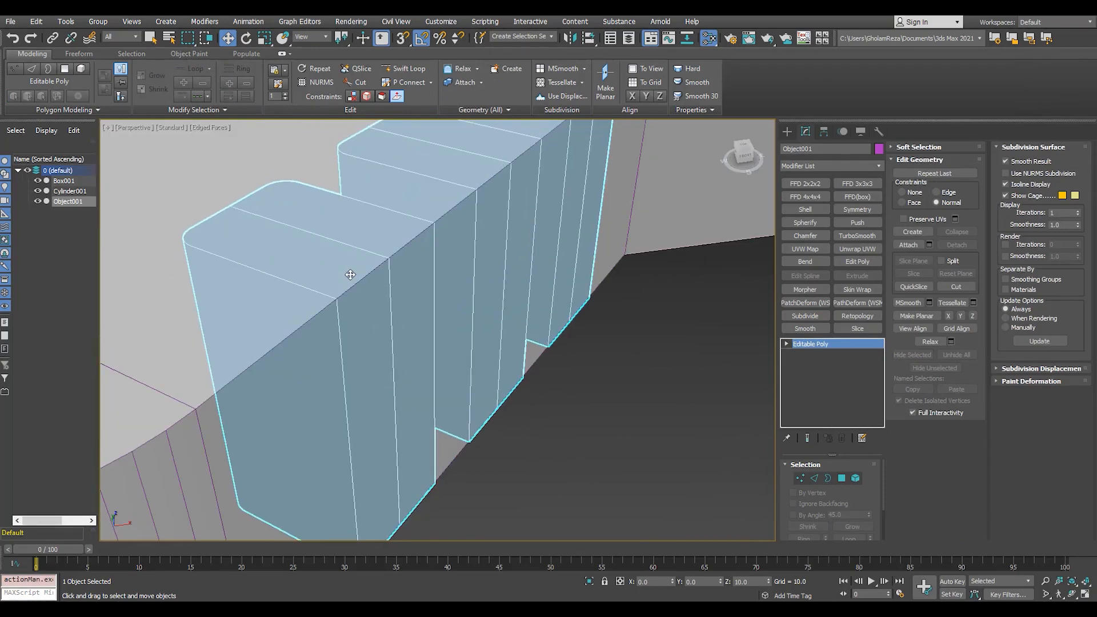
left_click(525, 351)
left_click(37, 201)
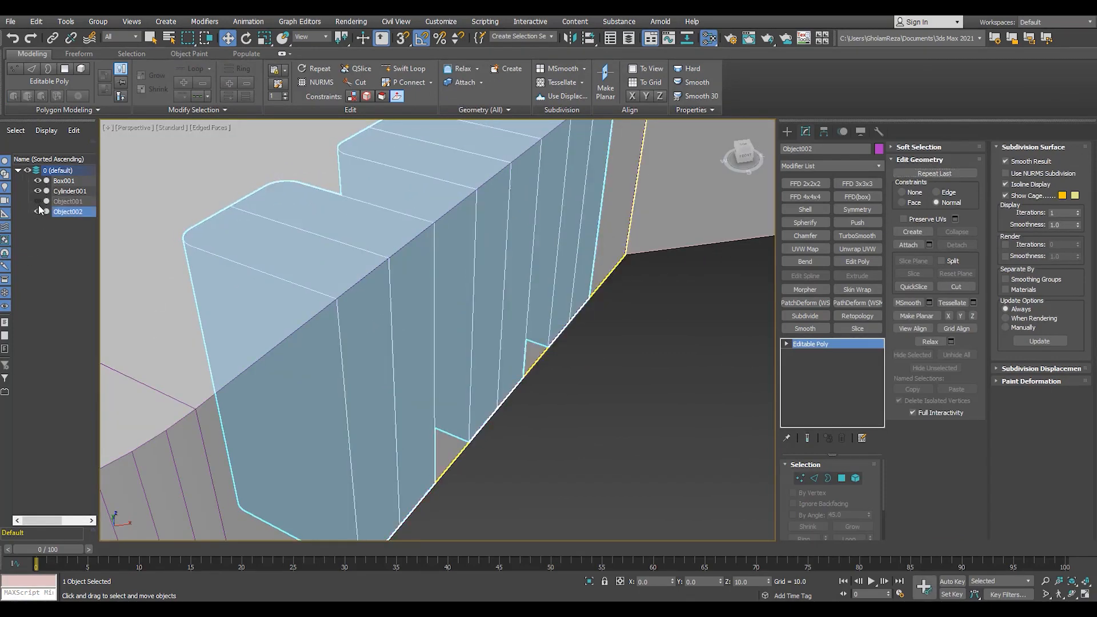
- Move all polygons of the copied blocks slightly outward using the Normal constraint to make a larger set
scroll(312, 322, "down", 4)
key("4")
scroll(328, 288, "up", 4)
key("F3")
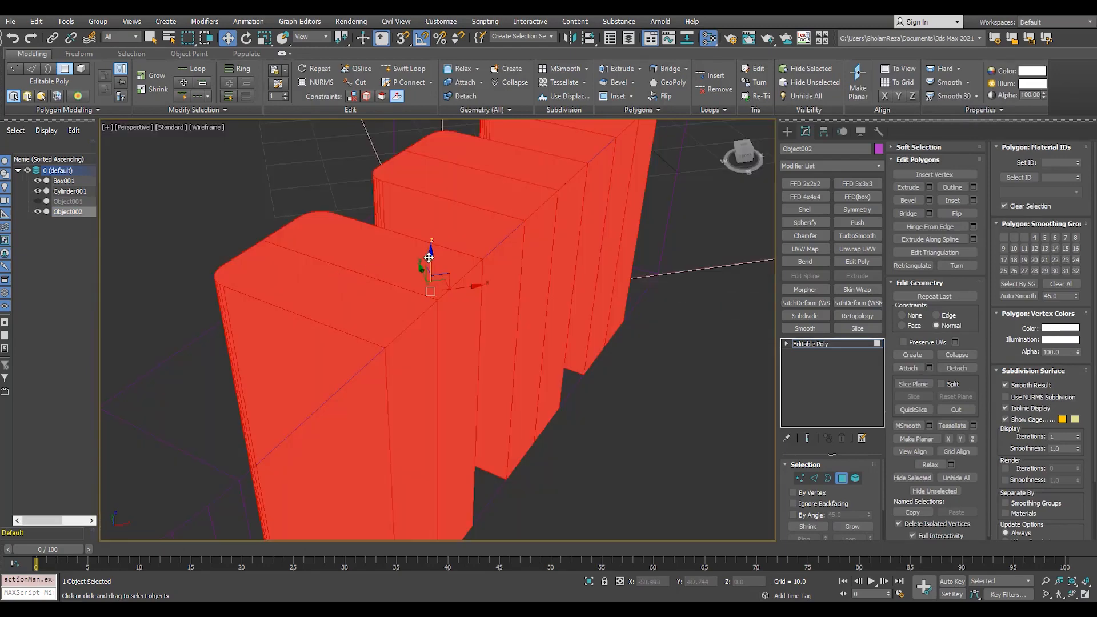
left_click_drag(430, 255, 436, 247)
key("F3")
key("F3")
key("F3")
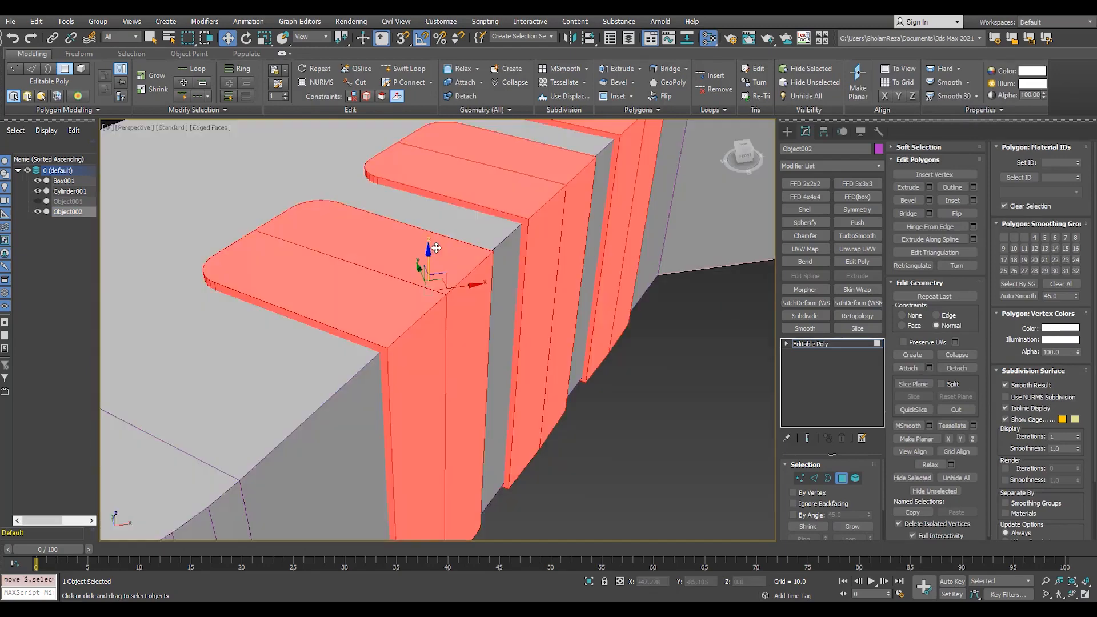
- Leave polygon editing of the enlarged blocks and unhide the original block set inside them
scroll(435, 249, "down", 3)
left_click(806, 344)
left_click(38, 201)
scroll(410, 299, "up", 3)
key("F3")
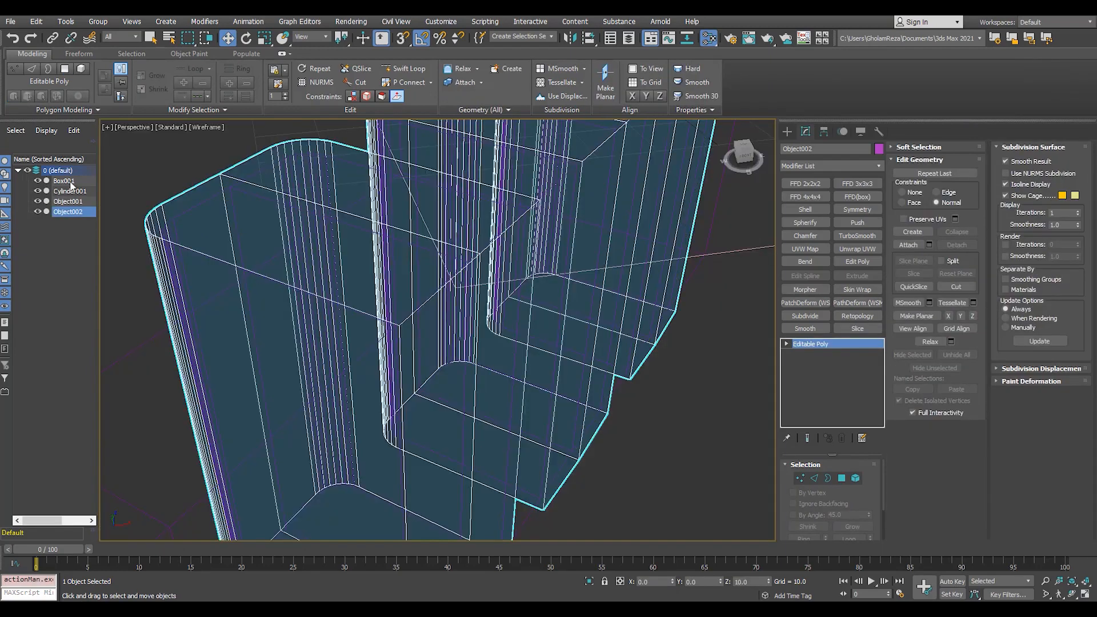
left_click(73, 205)
key("F3")
- Select the enlarged block set on the arm and make a copy of it
scroll(421, 360, "down", 2)
mouse_move(421, 360)
middle_mouse_down("alt")
mouse_move(358, 365)
mouse_move(378, 332)
mouse_move(350, 298)
mouse_move(400, 377)
mouse_move(355, 406)
mouse_move(362, 413)
middle_mouse_up("alt")
scroll(378, 331, "down", 2)
scroll(378, 331, "up", 3)
scroll(375, 318, "down", 5)
left_click(405, 383)
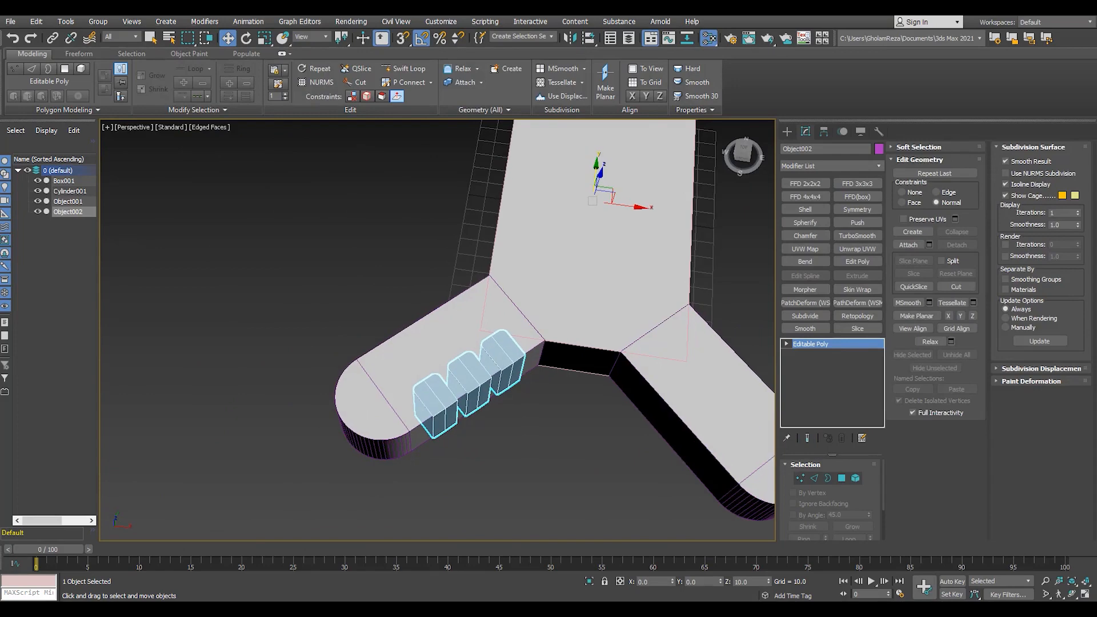
scroll(468, 336, "up", 3)
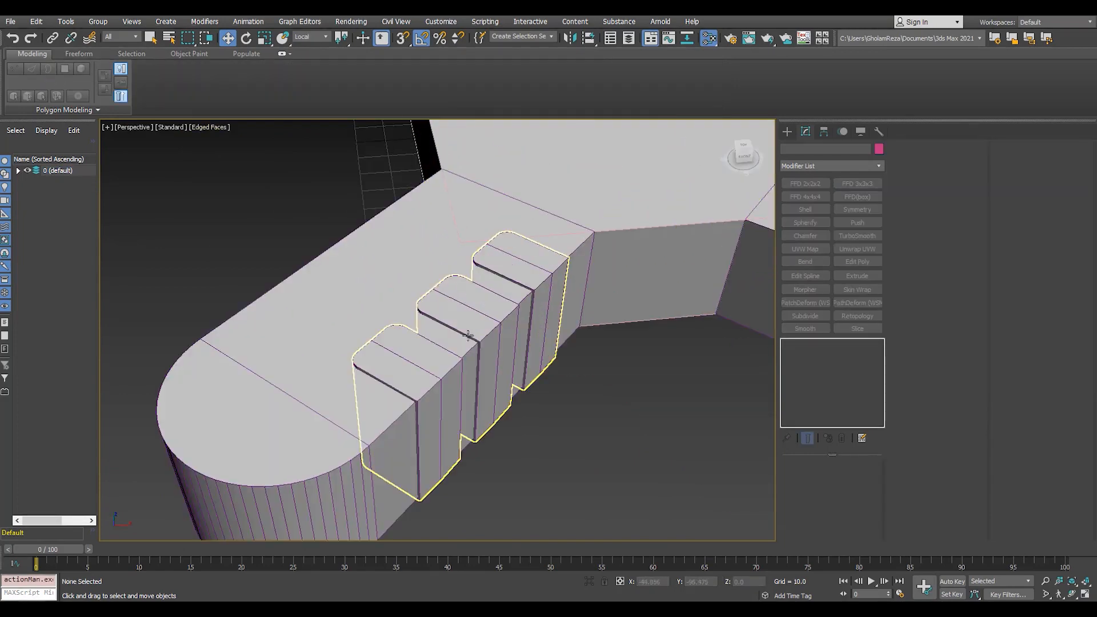
left_click(468, 336)
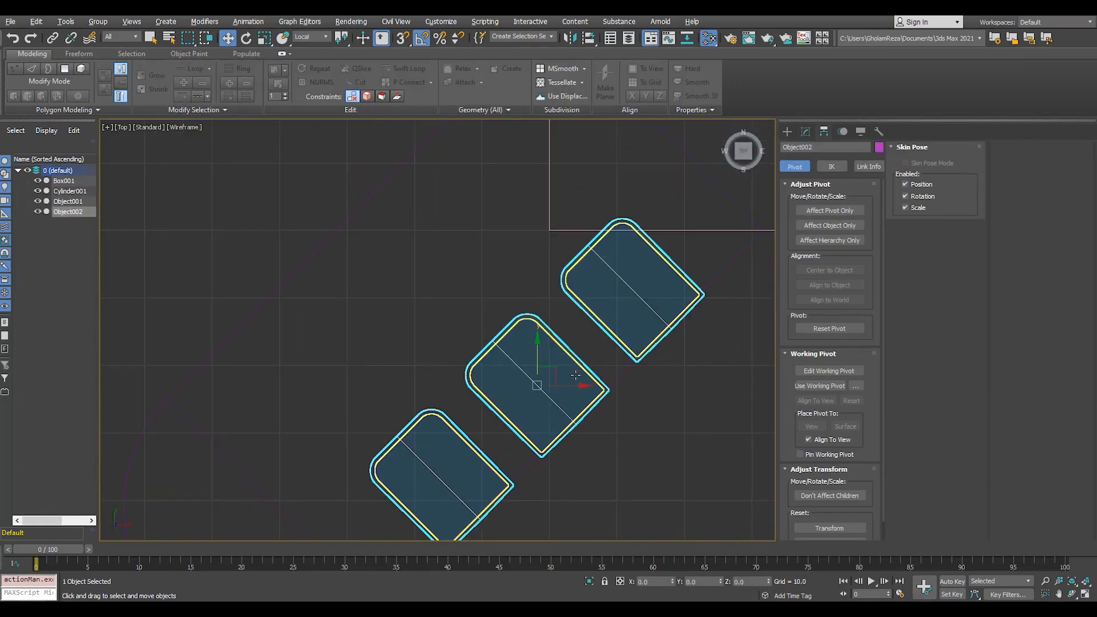
key("ctrl+v")
left_click(517, 349)
scroll(522, 377, "up", 1)
- Rotate only the copy's pivot by 45 degrees so that its axes follow the diagonal arm
left_click(829, 211)
scroll(569, 372, "up", 2)
key("e")
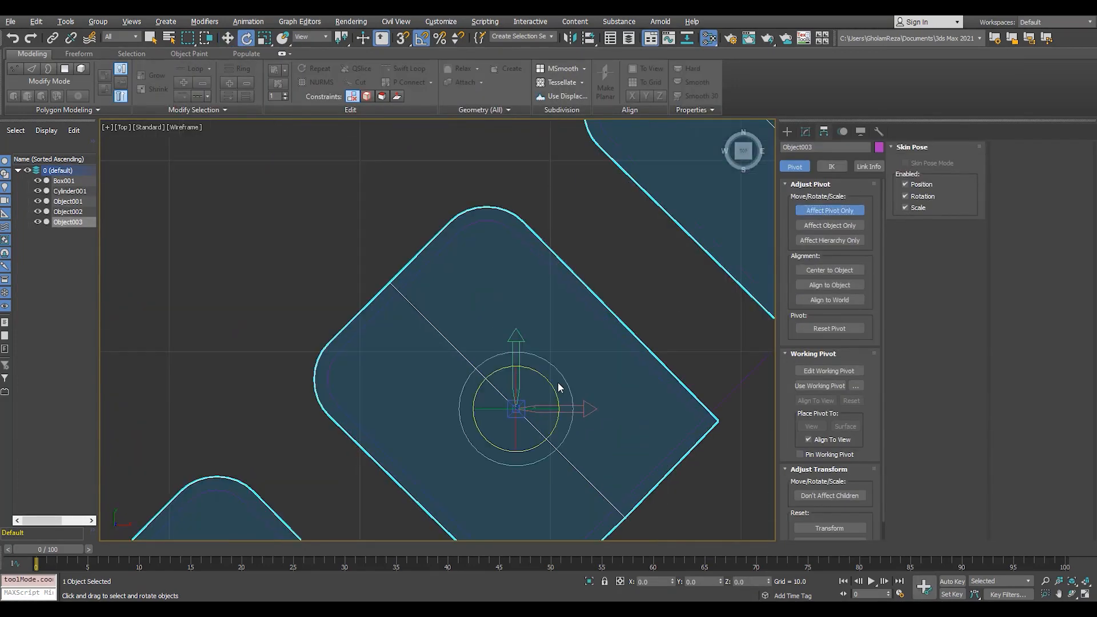
left_click(821, 211)
key("w")
- Move the copied enlarged blocks toward the arm's opposite side and rotate them half a turn
scroll(553, 365, "down", 5)
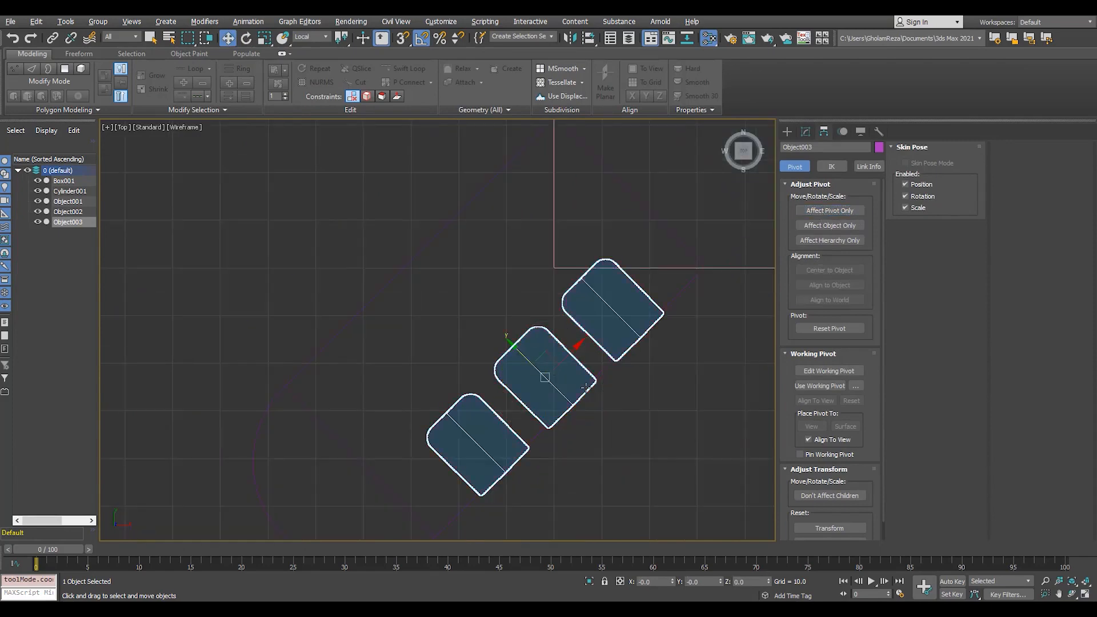
scroll(588, 380, "up", 5)
scroll(568, 356, "down", 6)
left_click_drag(572, 349, 362, 143)
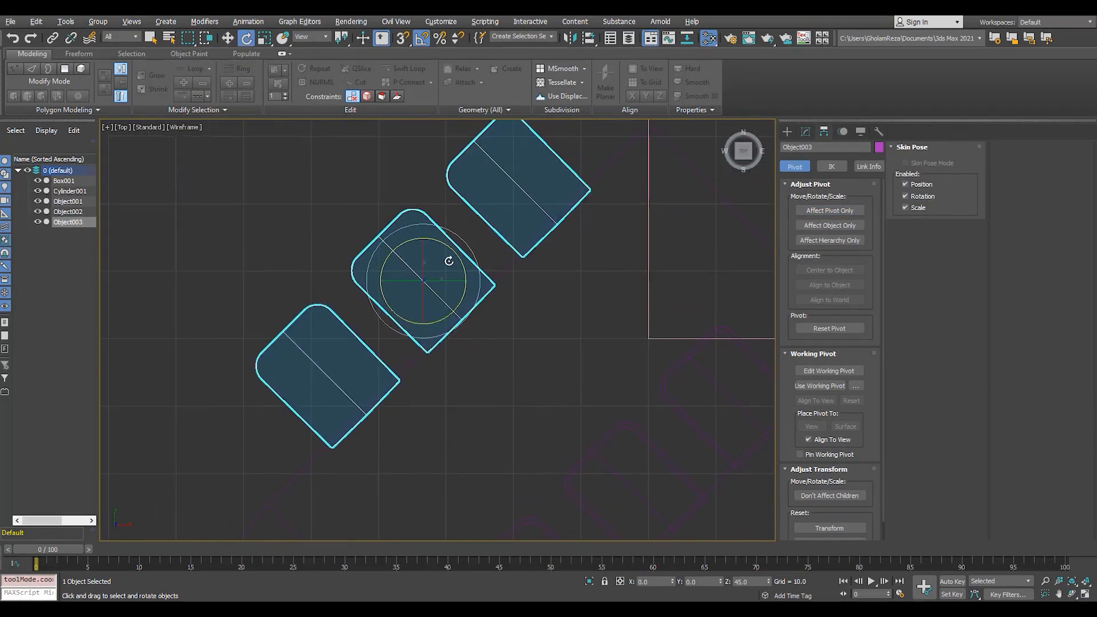
left_click_drag(453, 257, 563, 283)
key("w")
left_click_drag(455, 311, 515, 357)
- Fine-position the rotated enlarged blocks against the opposite edge of the arm in the Top view
middle_click_drag(515, 352, 255, 302)
scroll(345, 351, "up", 2)
middle_click_drag(345, 351, 526, 470)
scroll(245, 218, "up", 1)
left_click_drag(249, 241, 281, 272)
scroll(234, 317, "up", 3)
left_click_drag(250, 326, 250, 327)
scroll(398, 342, "down", 4)
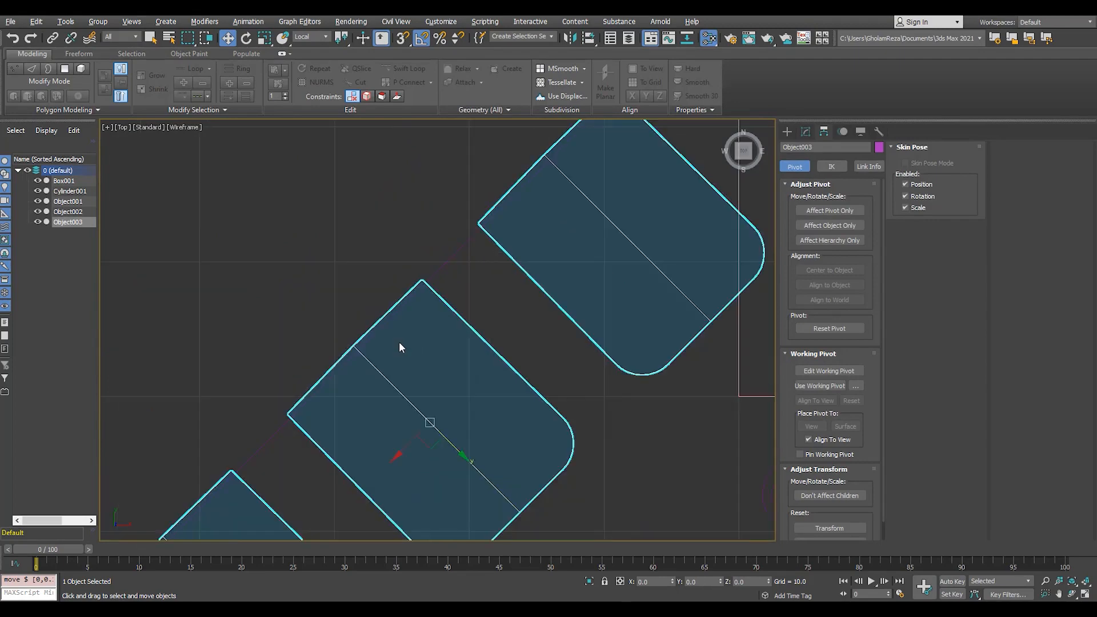
scroll(398, 342, "down", 4)
- Select the original smaller block set and rotate only its pivot by 45 degrees
middle_click_drag(474, 409, 421, 358)
scroll(405, 270, "up", 3)
middle_click_drag(449, 468, 404, 299)
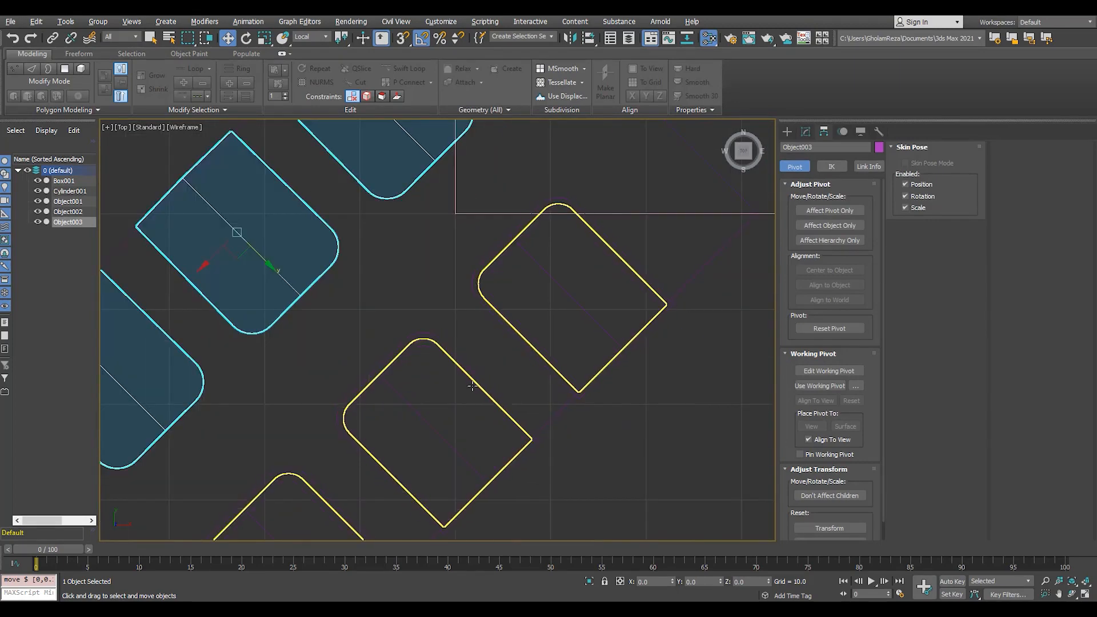
left_click(465, 429)
scroll(443, 357, "down", 3)
scroll(434, 360, "up", 6)
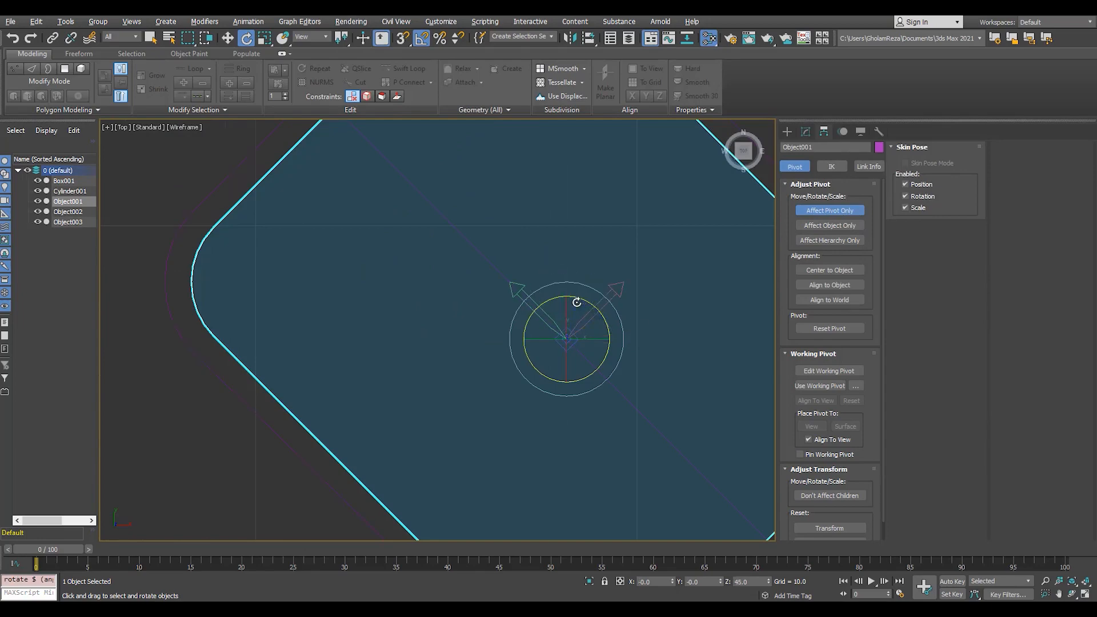
scroll(576, 302, "down", 4)
left_click(829, 211)
- Copy the smaller block set, rotate the copy half a turn and move it to the arm's opposite side
scroll(559, 270, "down", 3)
middle_click_drag(560, 270, 435, 317)
key("ctrl+v")
key("Return")
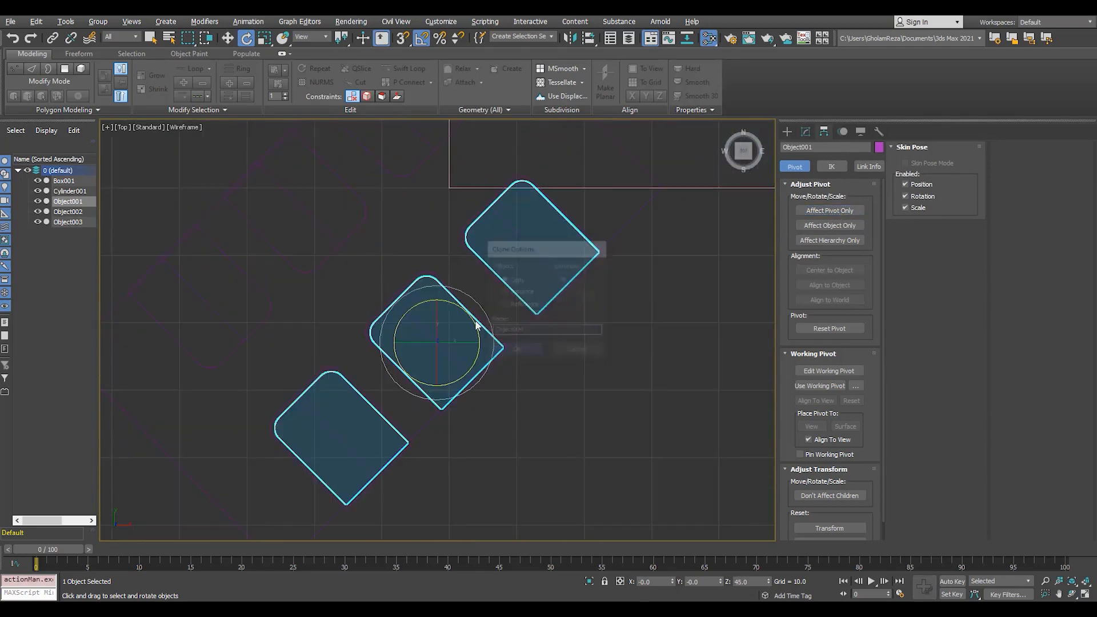
left_click_drag(458, 306, 556, 325)
key("w")
left_click_drag(454, 372, 300, 244)
- Fine-position the copied smaller blocks inside the enlarged set on the opposite side of the arm
middle_click_drag(354, 278, 514, 410)
scroll(453, 269, "up", 10)
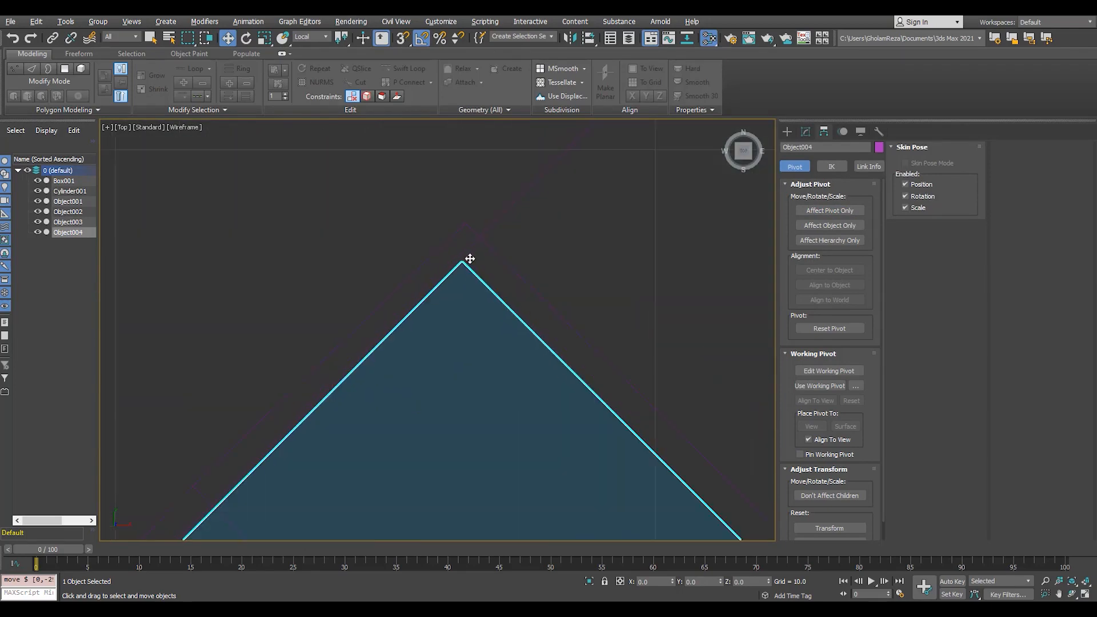
left_click_drag(461, 271, 451, 267)
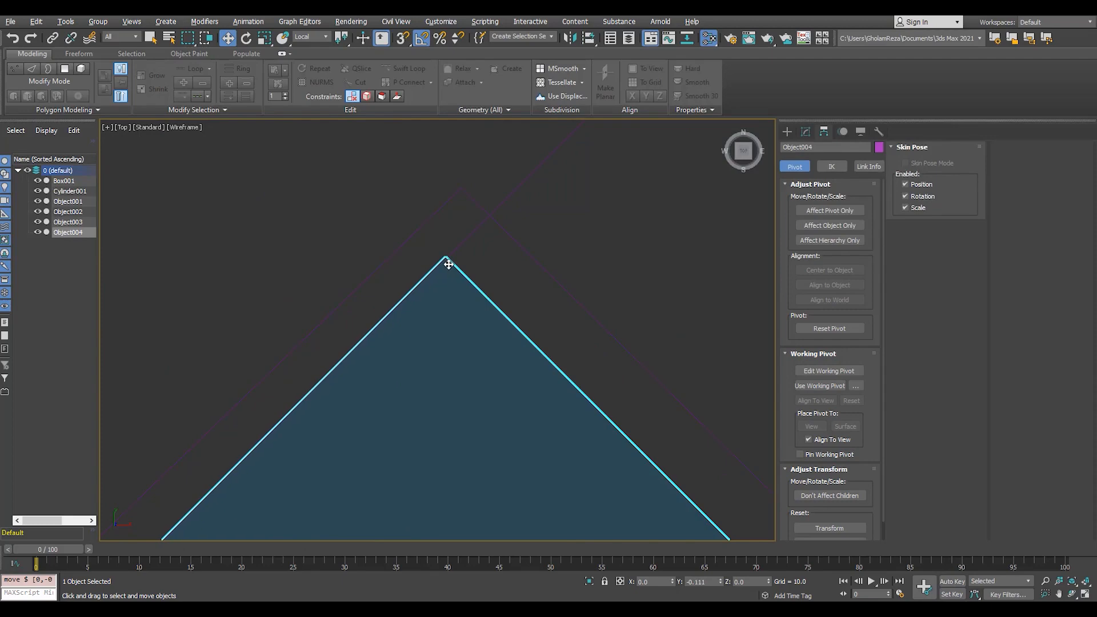
scroll(313, 213, "down", 12)
- Examine how the block sets sit on both sides of the arm, from the Top view and in perspective
left_click(455, 352)
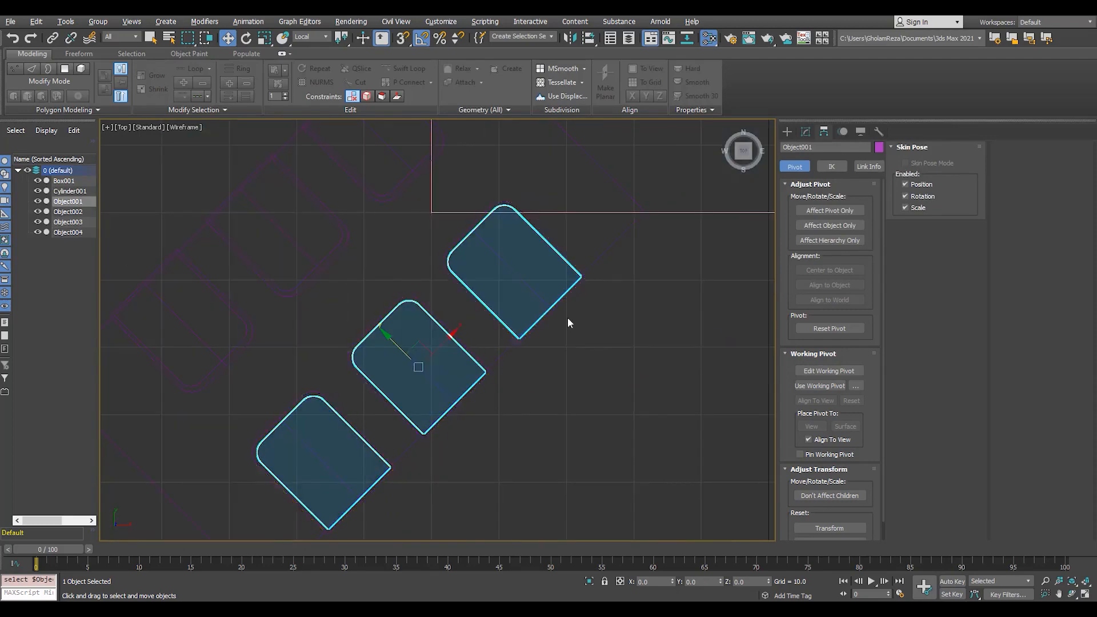
scroll(568, 296, "up", 6)
scroll(634, 204, "down", 6)
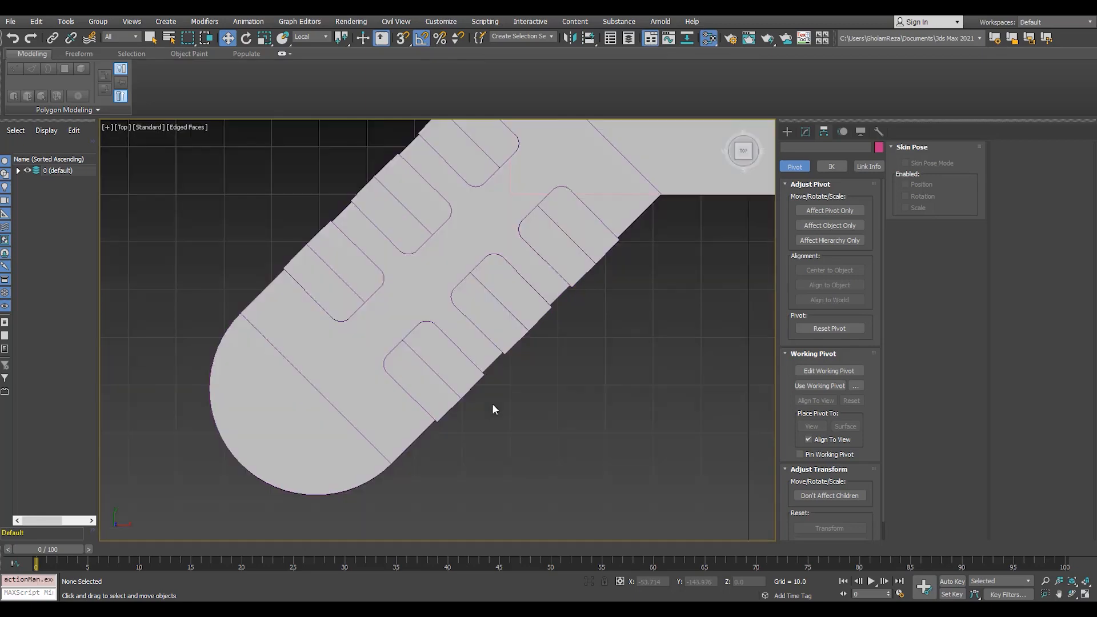
key("alt+w")
middle_click(632, 416)
key("alt+w")
middle_click_drag(632, 416, 464, 300, "alt")
scroll(464, 300, "down", 3)
scroll(463, 427, "up", 3)
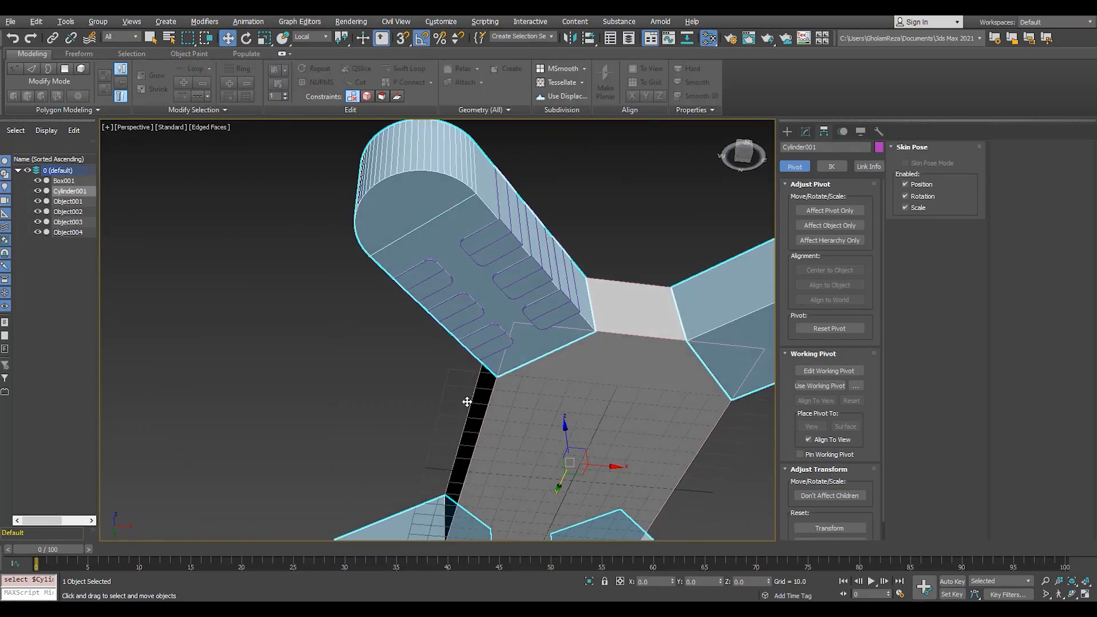
middle_click_drag(465, 398, 468, 389, "alt")
scroll(468, 388, "up", 3)
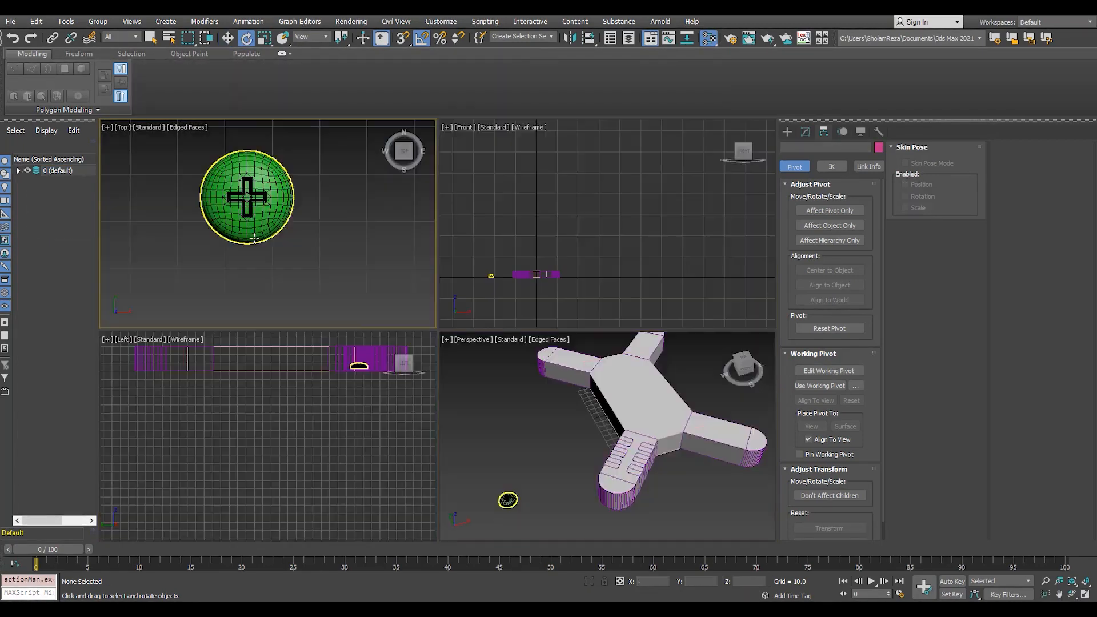
- Draw a cylinder over the green screw in the Top view, with radius about 10.25 and height about 2
key("alt+w")
left_click(786, 132)
left_click(817, 223)
scroll(451, 346, "up", 3)
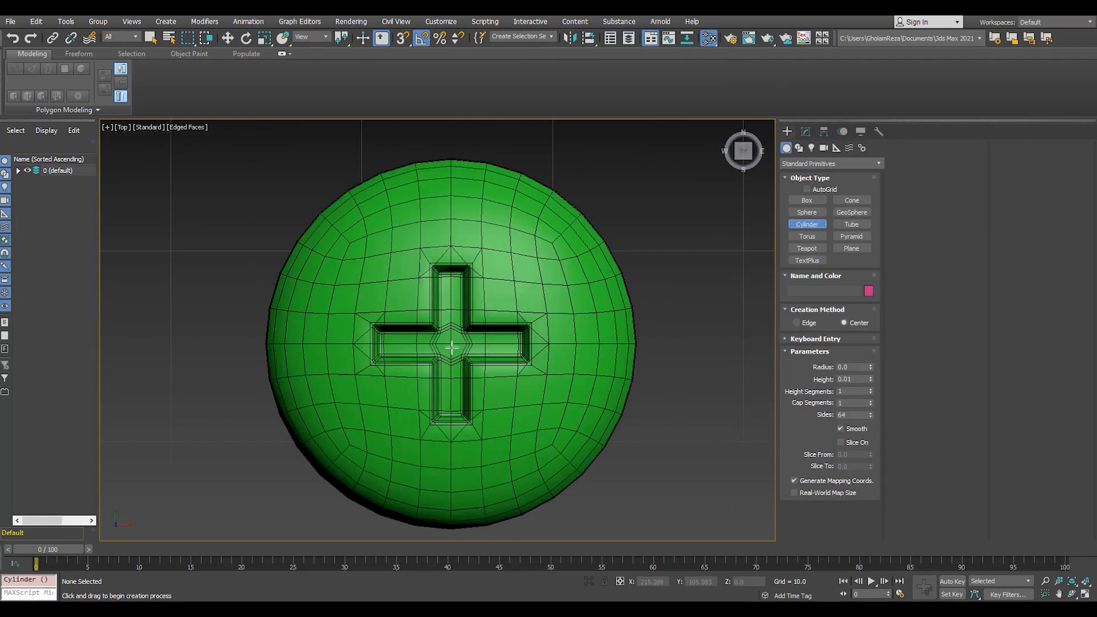
left_click_drag(497, 248, 550, 177)
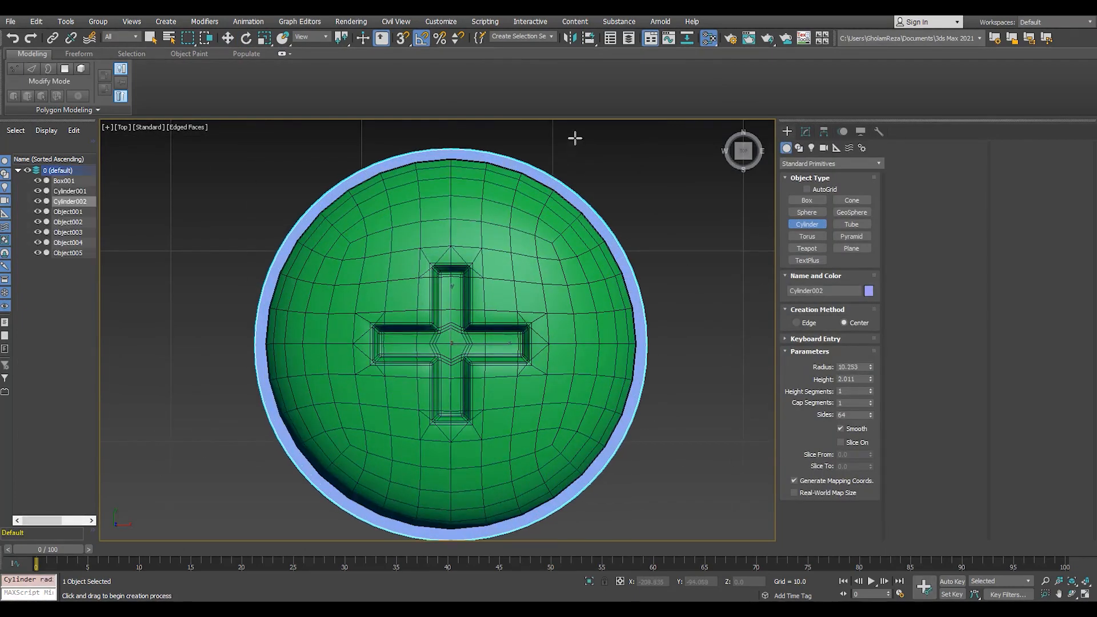
- Quick-align the cylinder to the green screw and check it from the side in perspective
key("w")
key("shift+a")
left_click(551, 324)
key("alt+w")
middle_click(563, 399)
key("alt+w")
key("z")
middle_click_drag(564, 399, 380, 352, "alt")
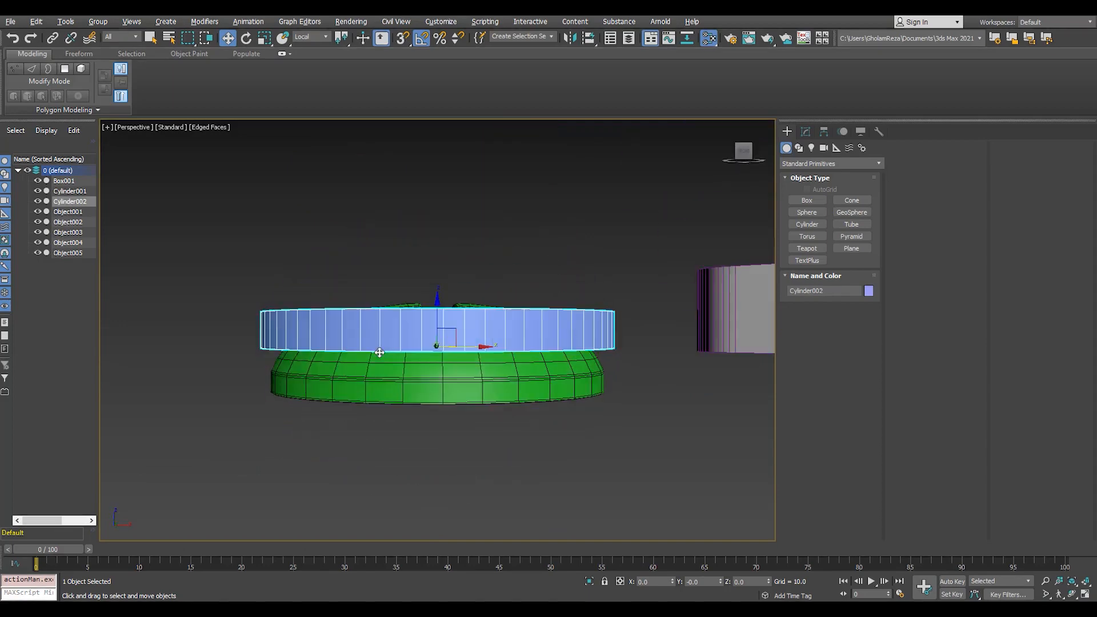
- Lower the cylinder roughly toward the base of the screw, checking its height in the Front view
scroll(417, 351, "up", 3)
left_click_drag(438, 311, 438, 322)
key("alt+w")
middle_click(567, 236)
key("z")
key("alt+w")
middle_click_drag(476, 385, 467, 348)
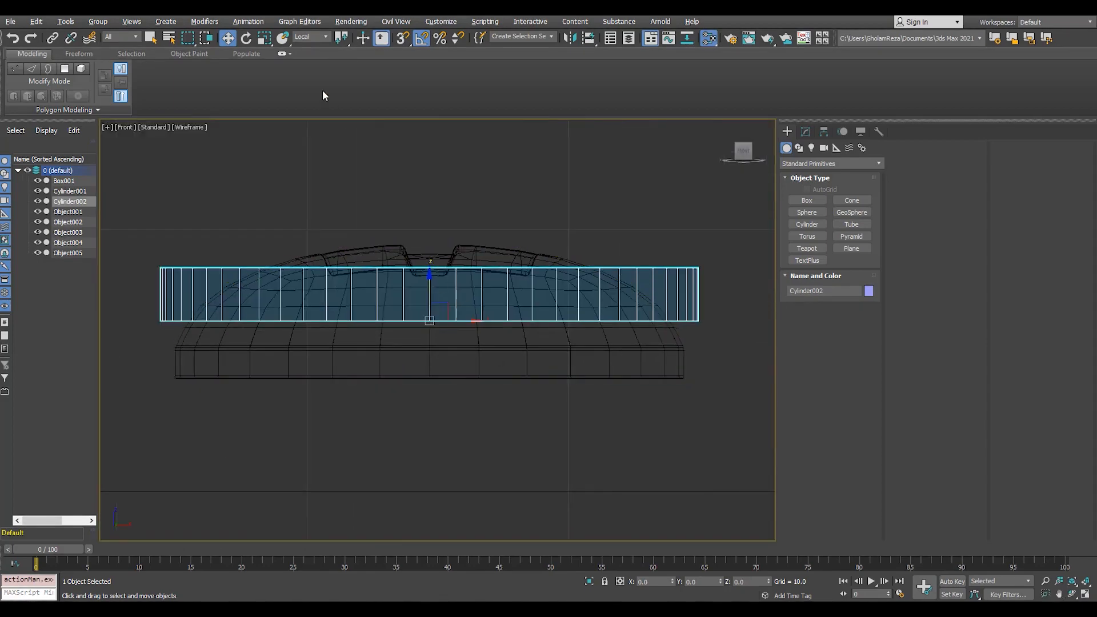
left_click_drag(424, 287, 426, 298)
- Align the cylinder's base exactly with the bottom of the screw using vertex snapping
scroll(687, 350, "up", 3)
key("s")
left_click_drag(706, 309, 562, 402)
key("s")
scroll(662, 393, "down", 3)
scroll(673, 394, "up", 8)
key("s")
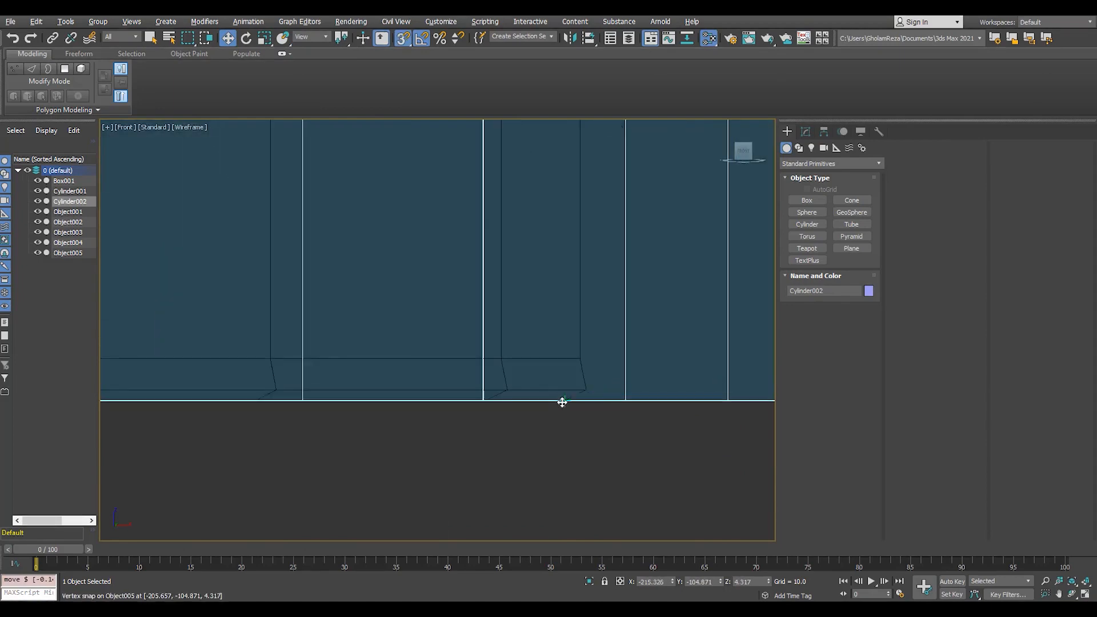
key("s")
scroll(561, 402, "down", 9)
- Set the cylinder's radius to 10 and its height to about 5.64 so it encloses the screw
middle_click_drag(461, 397, 523, 390)
left_click(806, 132)
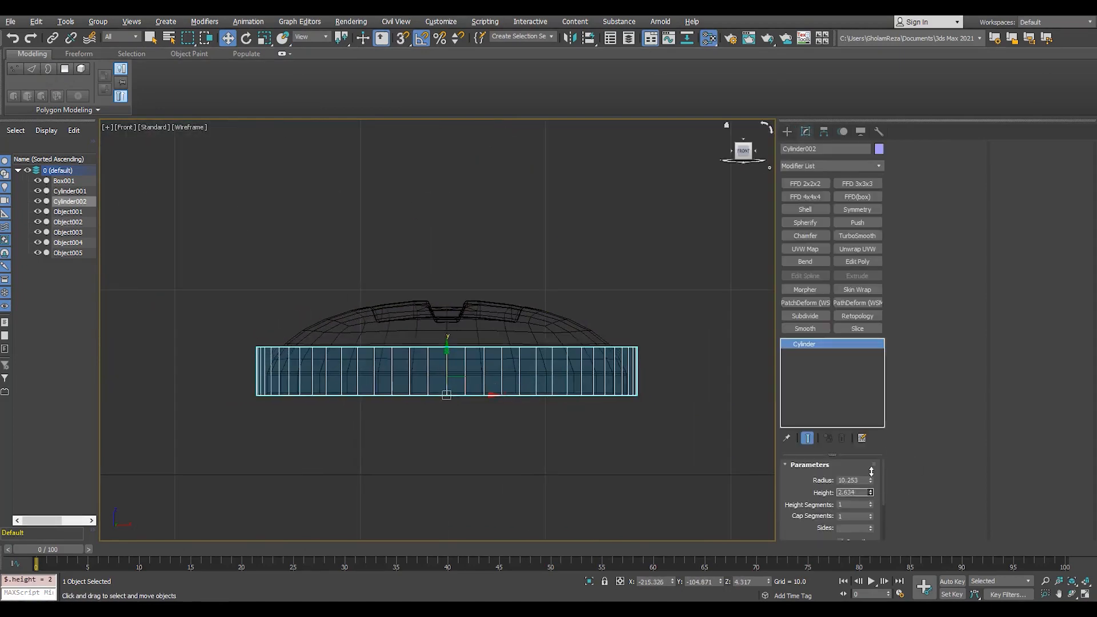
left_click_drag(870, 472, 868, 403)
scroll(546, 354, "up", 5)
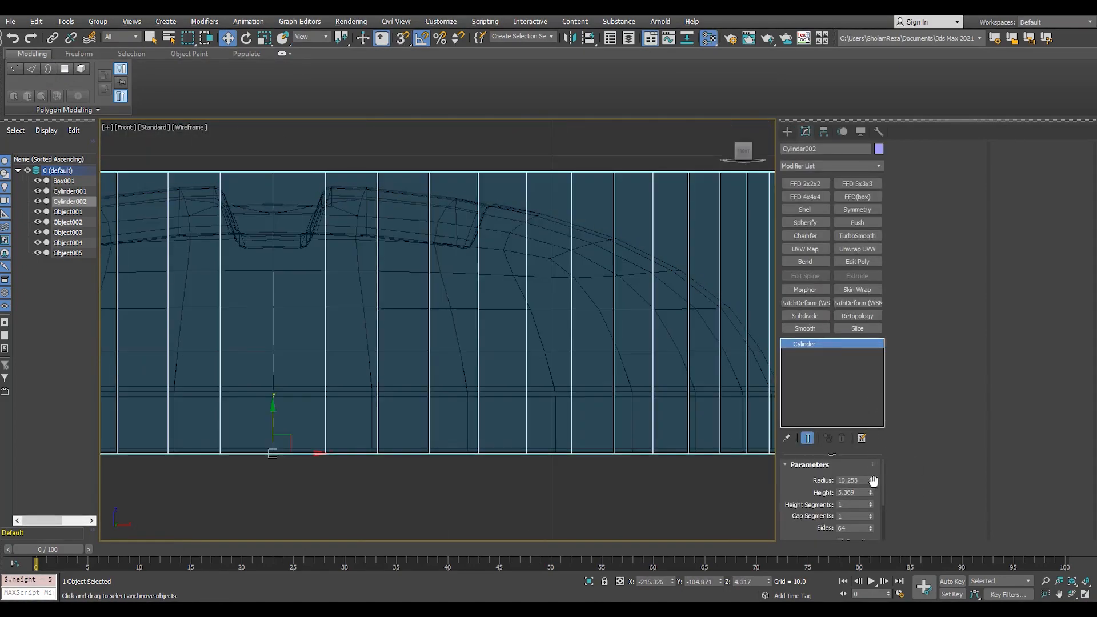
scroll(685, 495, "up", 4)
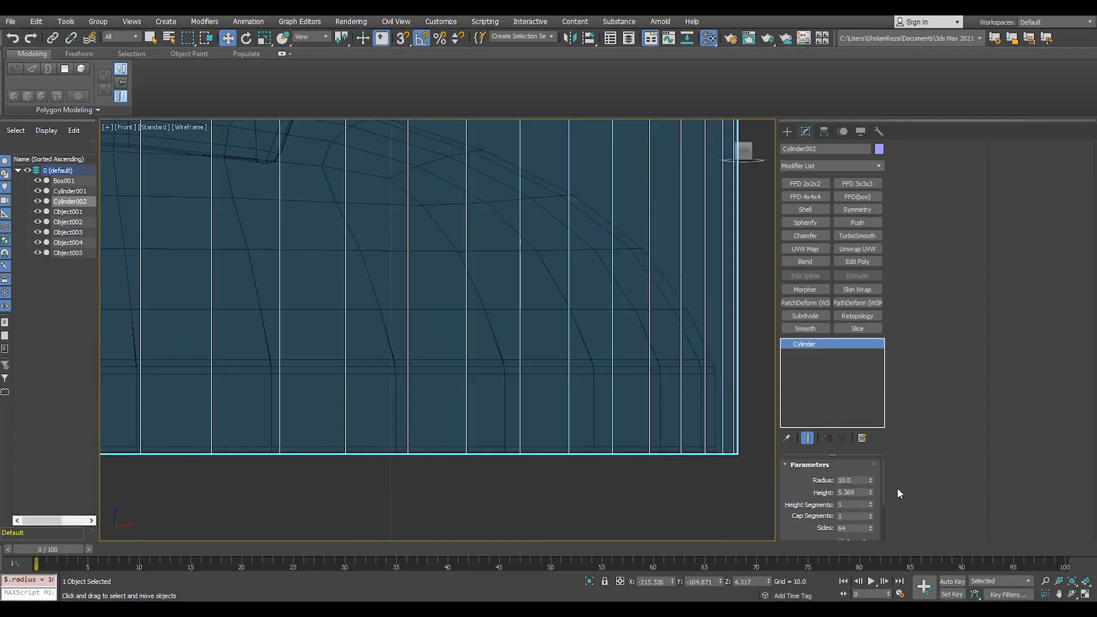
left_click_drag(870, 479, 873, 484)
scroll(769, 444, "down", 5)
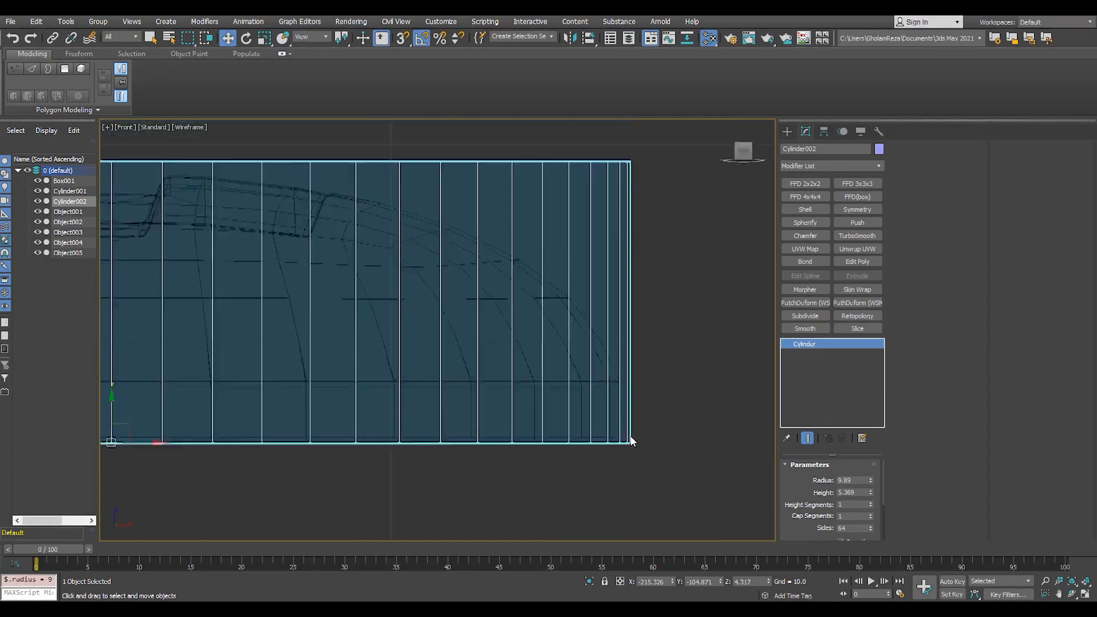
key("Return")
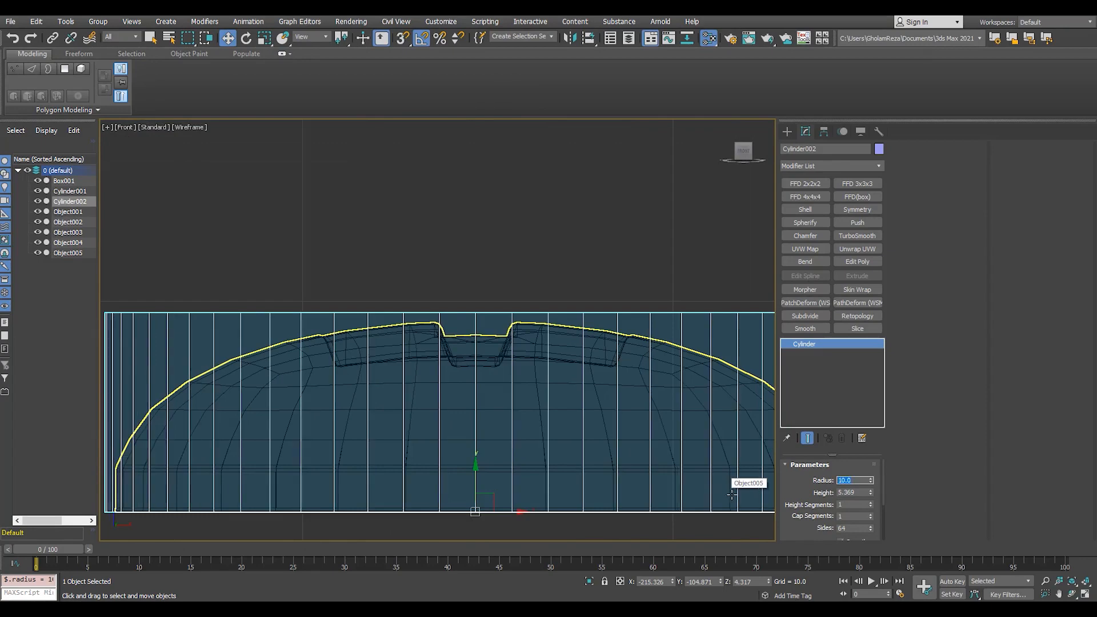
scroll(320, 374, "down", 4)
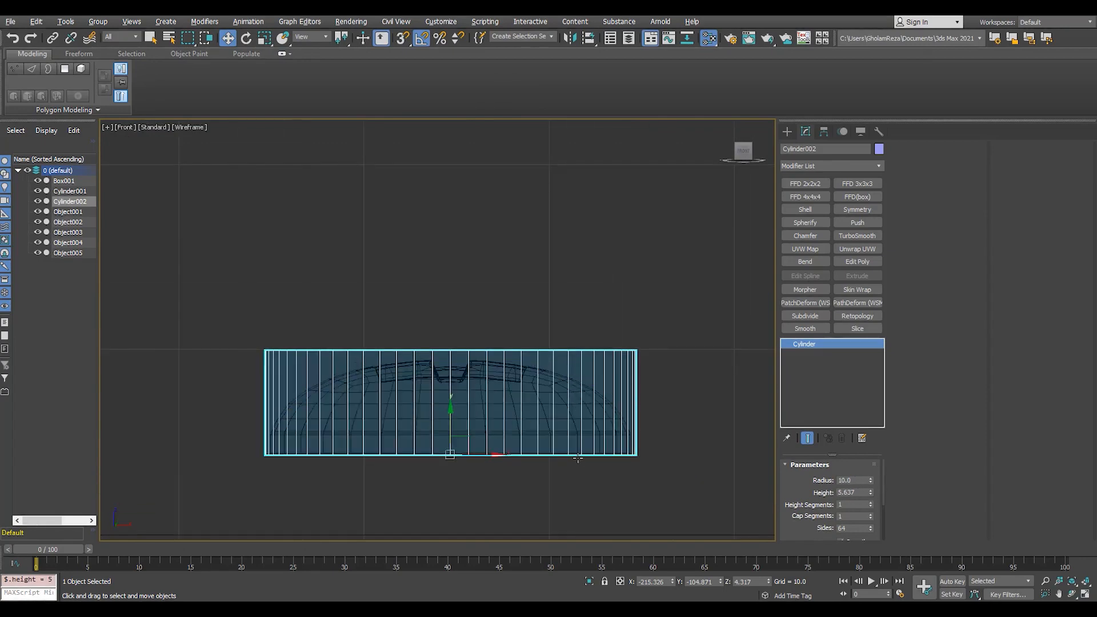
- Make the cylinder an editable poly and scale its top polygon up to about 116 percent
key("alt+w")
key("alt+w")
key("4")
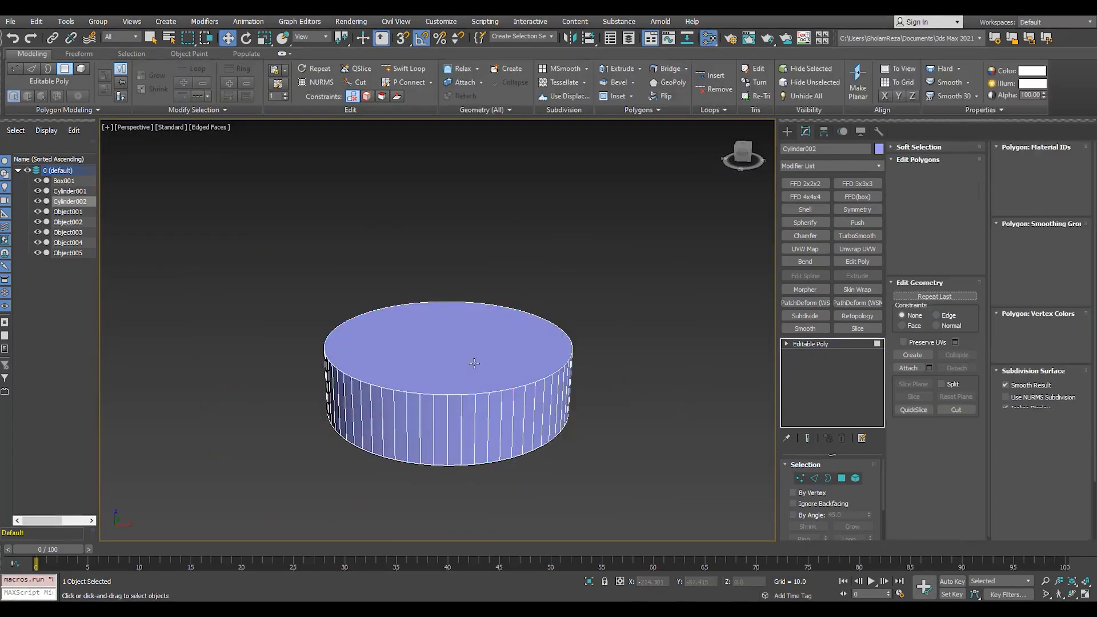
left_click(475, 363)
scroll(473, 337, "up", 3)
key("r")
left_click_drag(442, 336, 442, 324)
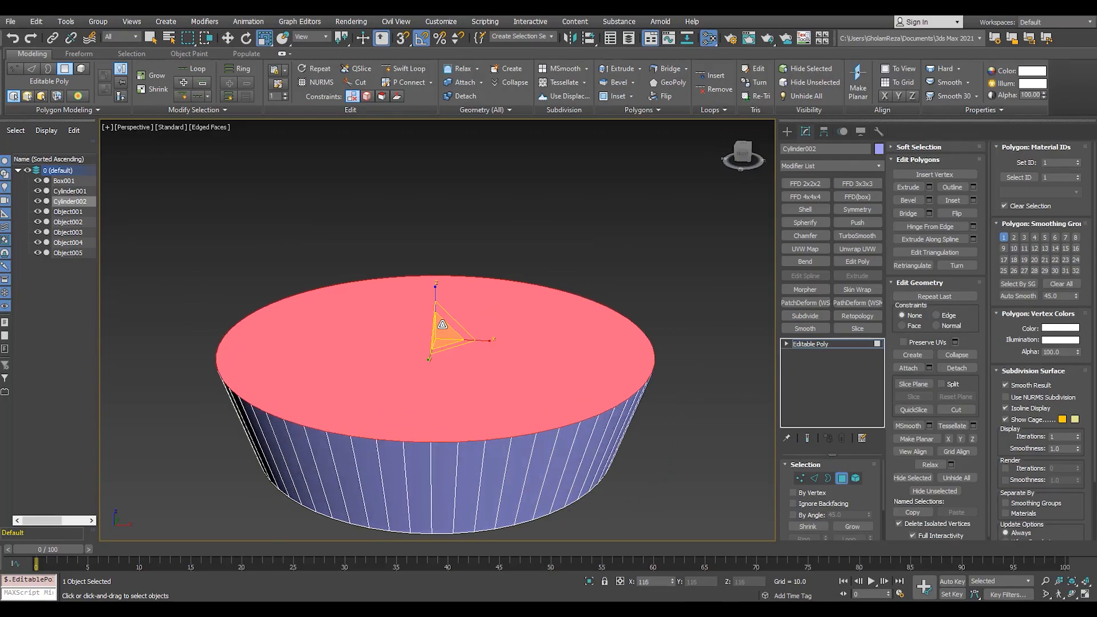
middle_click_drag(443, 324, 448, 311, "alt")
- Turn on see-through display for the flared cylinder and leave its polygon editing
key("alt+x")
middle_click_drag(521, 362, 484, 445, "alt")
left_click(837, 344)
scroll(484, 402, "down", 4)
scroll(484, 396, "up", 4)
key("w")
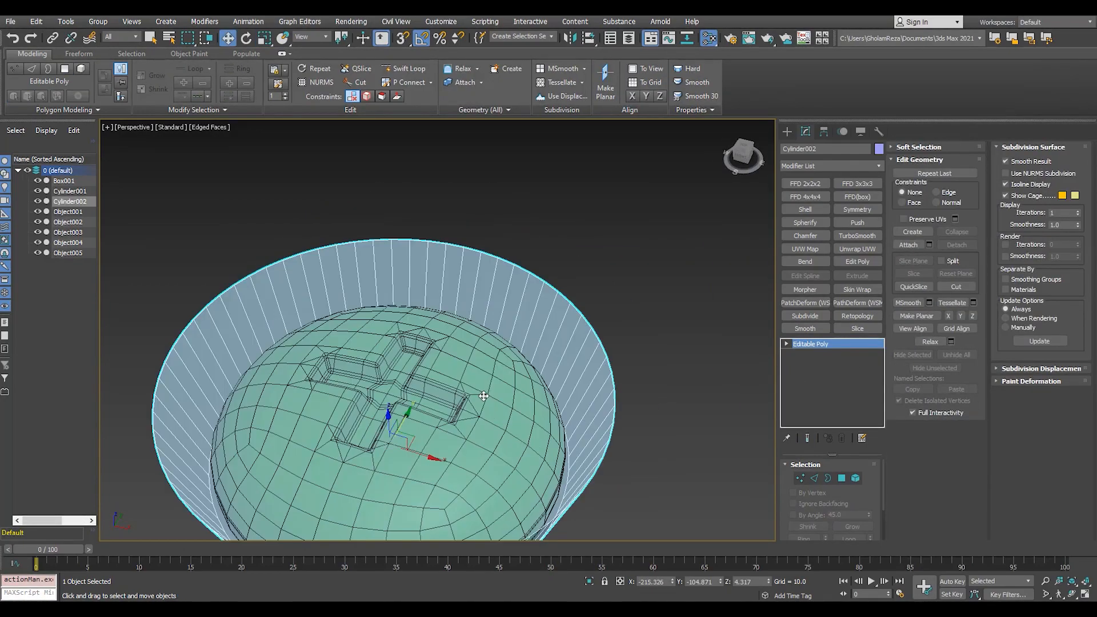
- Link the screw to the flared cylinder so the cylinder becomes its parent
left_click(460, 411)
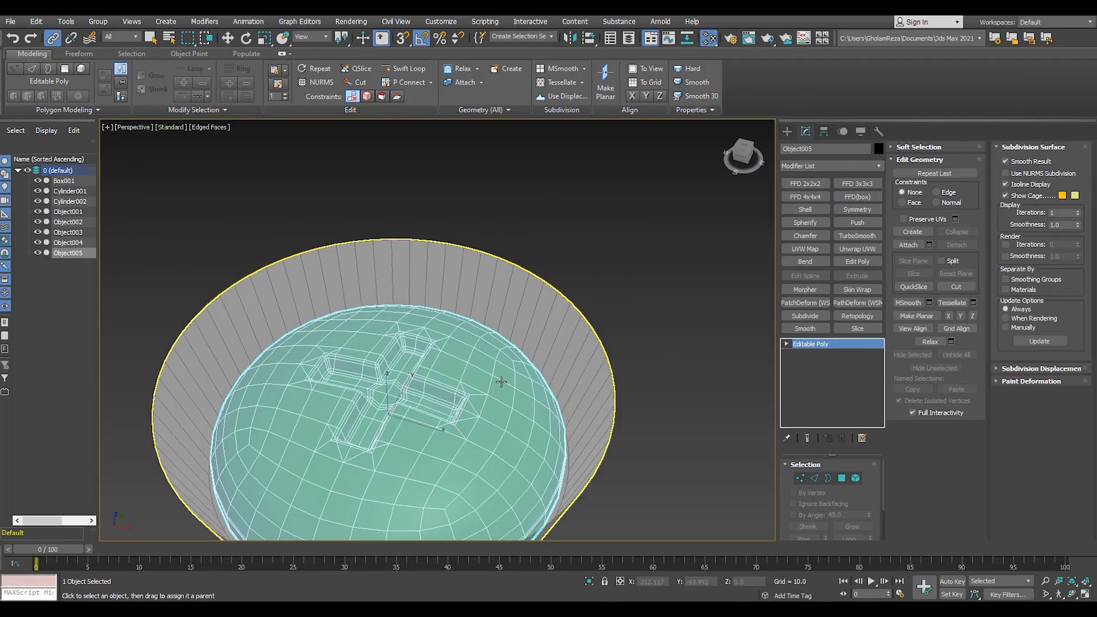
left_click_drag(493, 382, 607, 366)
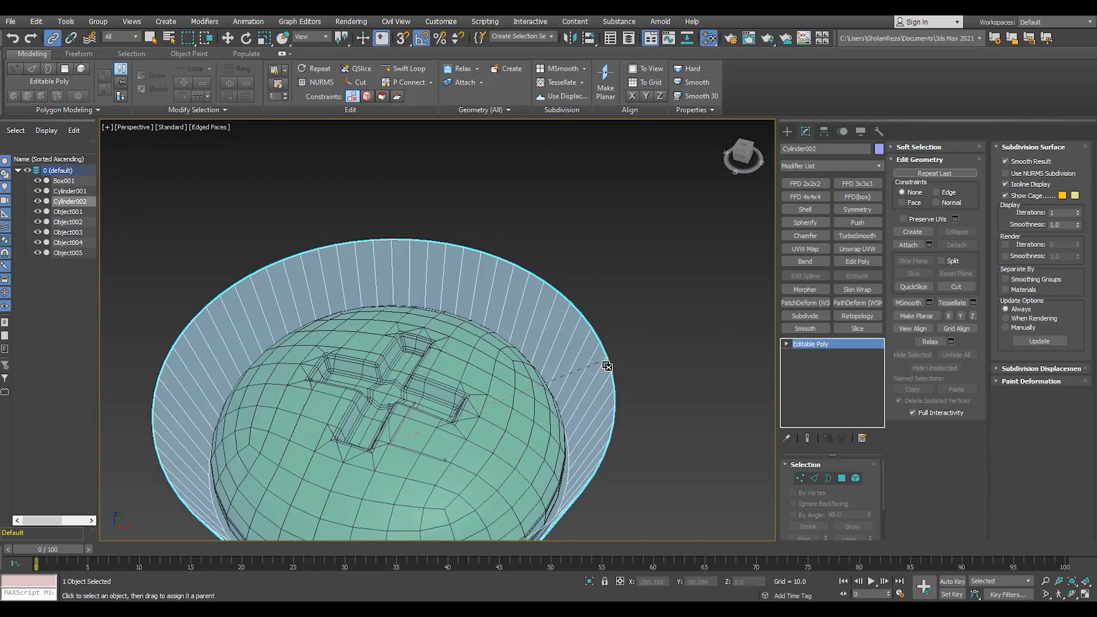
left_click(64, 253)
scroll(446, 357, "down", 4)
right_click(531, 337)
left_click(502, 365)
left_click(502, 367)
scroll(504, 368, "up", 4)
key("F3")
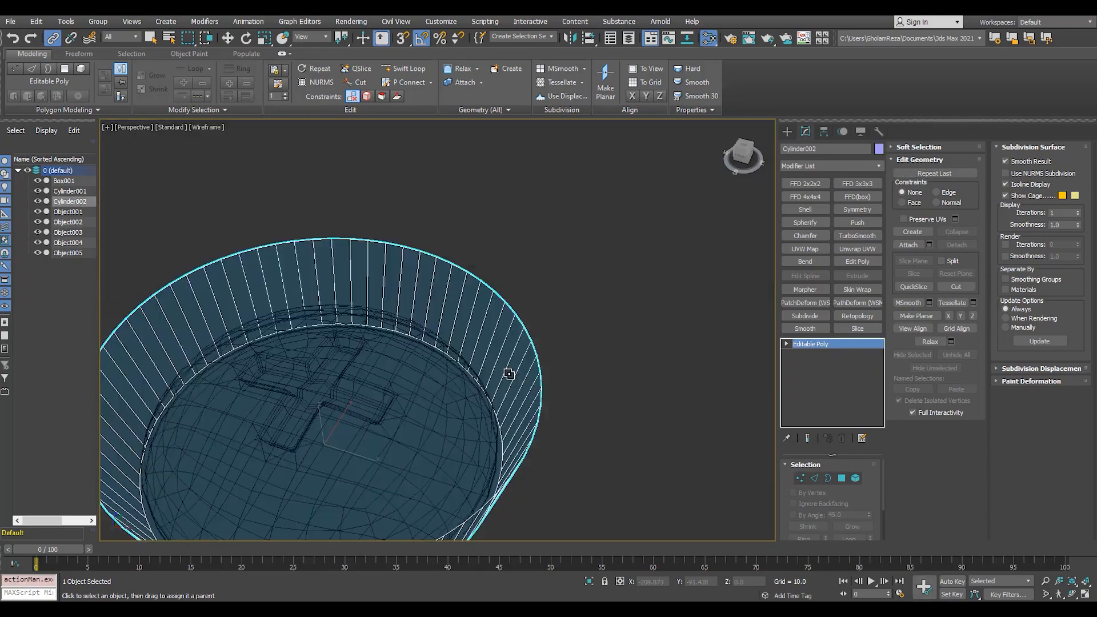
left_click_drag(440, 427, 521, 466)
left_click_drag(543, 398, 543, 398)
scroll(559, 409, "down", 4)
key("w")
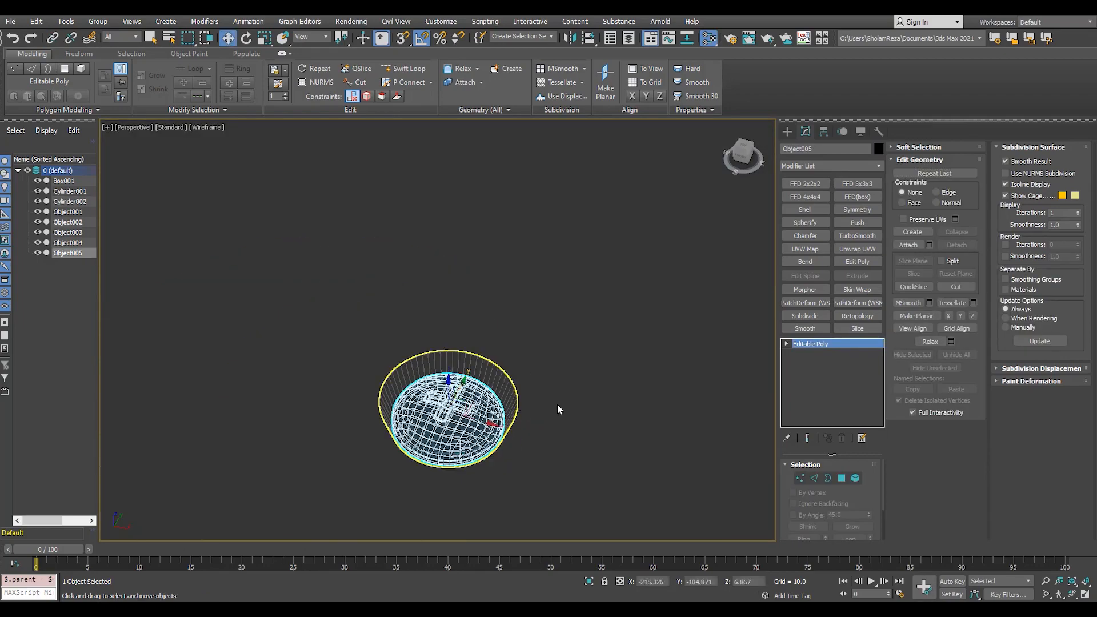
- Test the link by moving the flared cylinder, and undo the move
left_click(508, 395)
left_click_drag(469, 413, 421, 471)
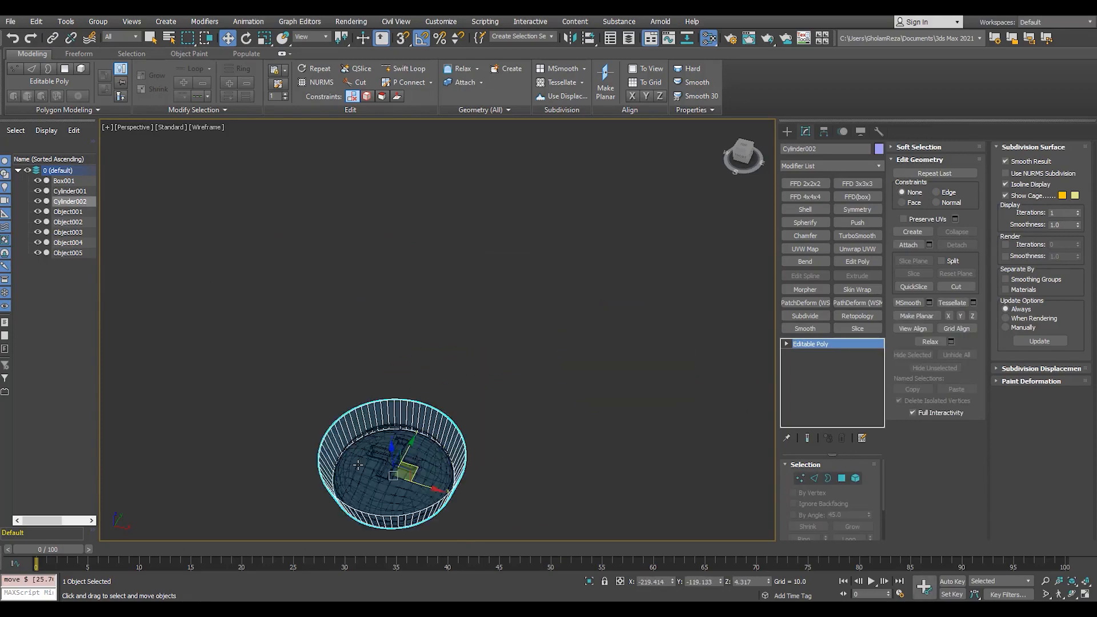
key("ctrl+z")
- Using the top view, move the cylinder with its screw over the rounded end of the arm with the nested blocks
key("alt+w")
middle_click(343, 277)
key("alt+w")
scroll(342, 285, "down", 7)
middle_click_drag(343, 286, 363, 282)
key("F3")
scroll(577, 323, "down", 2)
middle_click_drag(577, 323, 421, 312)
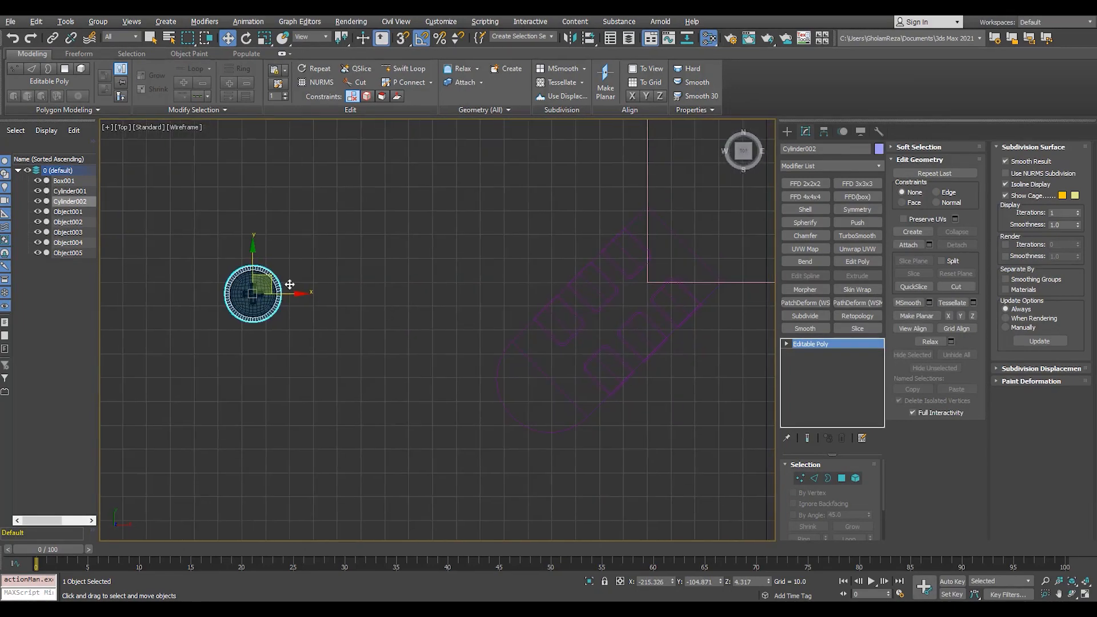
key("p")
middle_click_drag(511, 394, 493, 348, "alt")
scroll(493, 348, "down", 4)
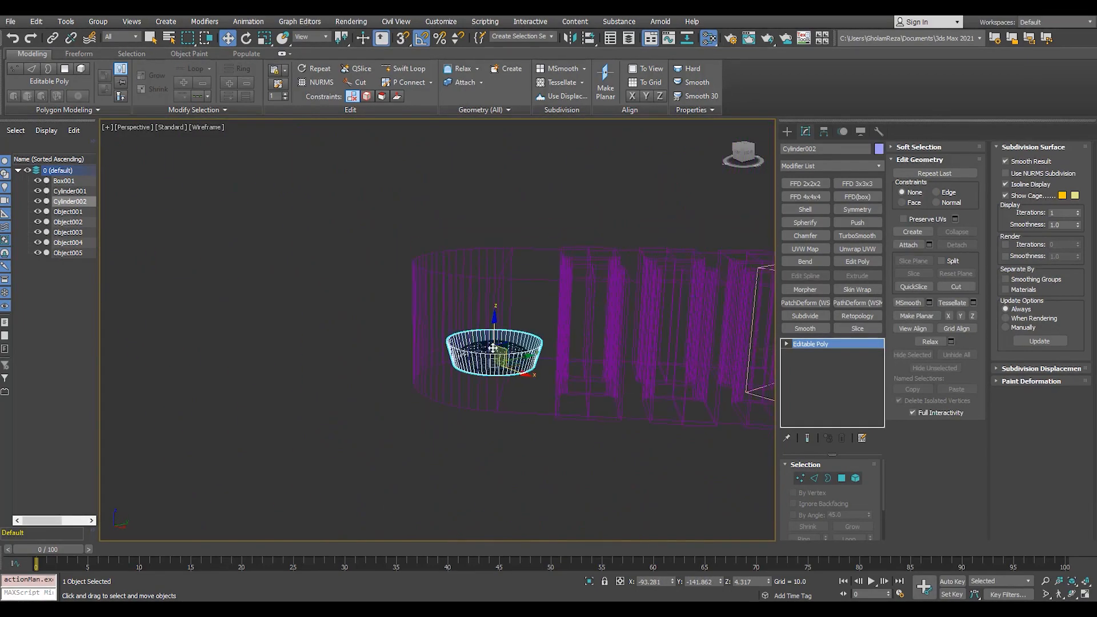
- Raise the cylinder and screw until the cylinder's rim is about level with the arm's top surface, and clear the selection
left_click_drag(495, 285, 494, 234)
scroll(494, 237, "up", 7)
middle_click_drag(335, 276, 352, 264, "alt")
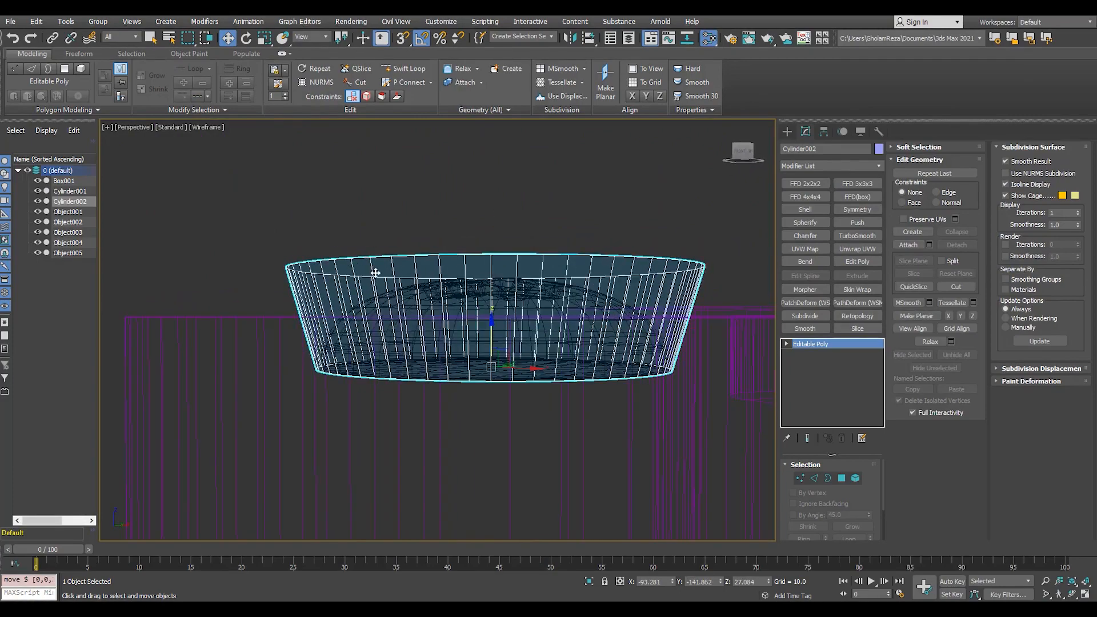
scroll(353, 264, "down", 4)
key("s")
left_click_drag(352, 264, 274, 289)
key("s")
scroll(436, 314, "up", 3)
left_click_drag(436, 314, 436, 309)
middle_click_drag(436, 291, 492, 340, "alt")
key("F3")
scroll(395, 298, "up", 4)
scroll(411, 295, "down", 2)
scroll(525, 310, "up", 2)
scroll(526, 310, "down", 7)
key("ctrl+d")
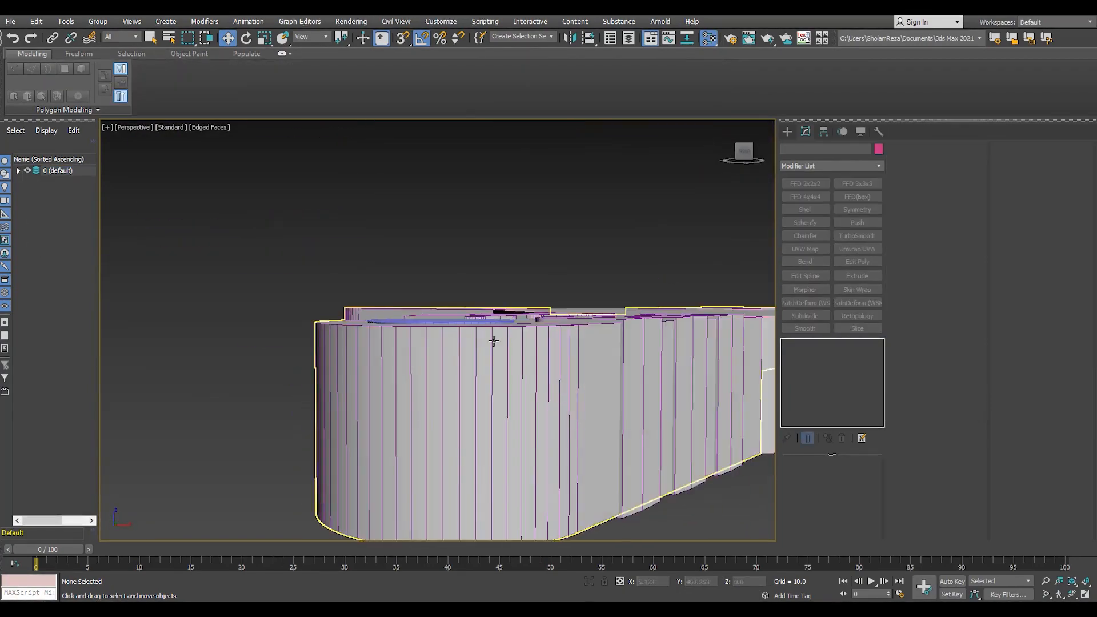
- Duplicate the central body box as an independent copy and make the copy an editable poly
key("F3")
scroll(494, 343, "up", 4)
key("t")
key("F3")
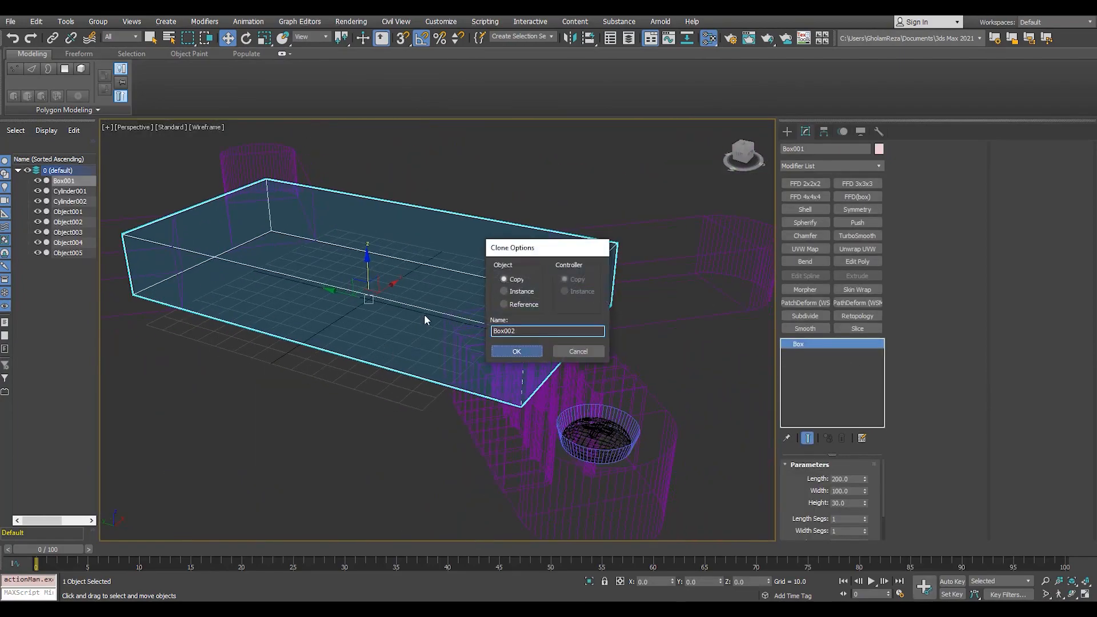
key("Return")
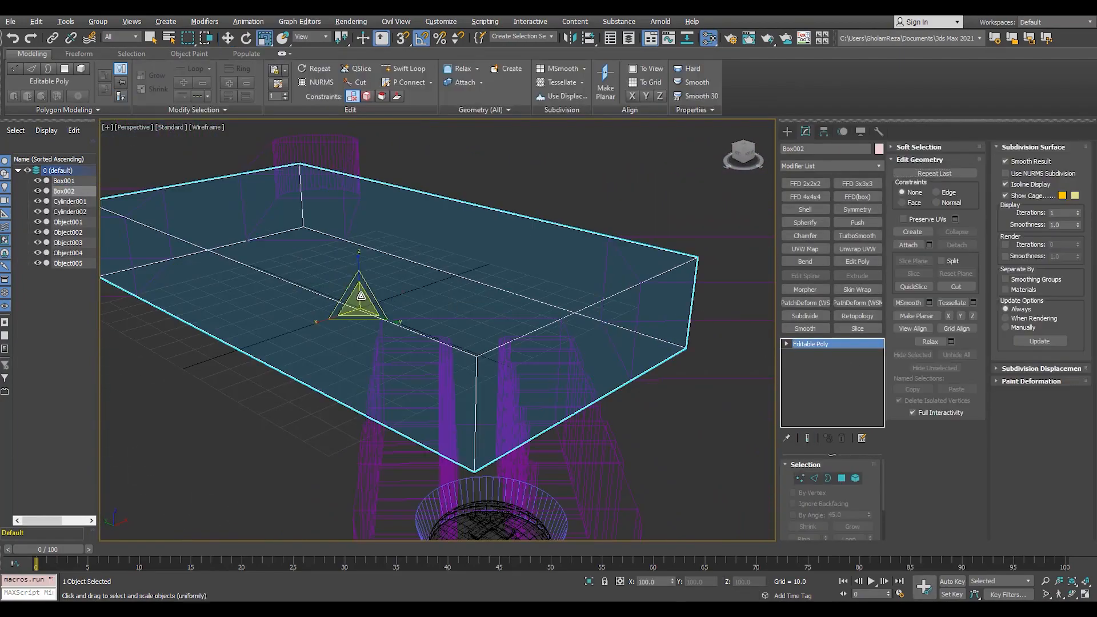
- Try scaling the box copy uniformly, undo it, and center the copy's pivot on the object
left_click_drag(361, 296, 361, 299)
key("ctrl+z")
left_click(824, 131)
left_click(828, 210)
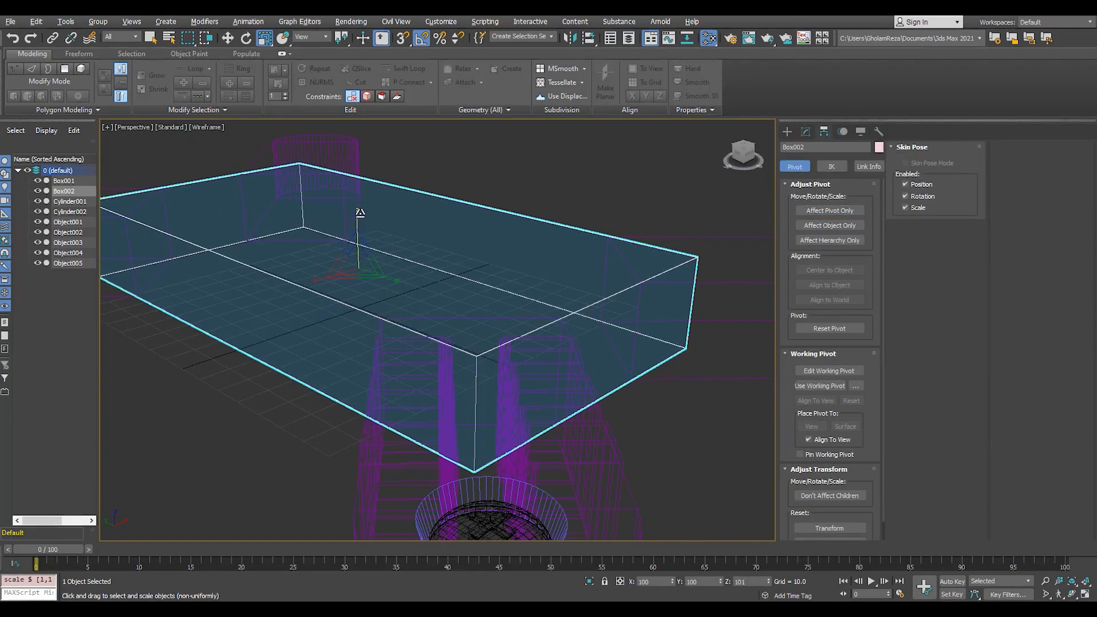
left_click_drag(360, 212, 360, 208)
key("ctrl+z")
left_click_drag(359, 258, 359, 252)
key("ctrl+z")
- Scale the box copy's vertices to 108 percent along Z
key("4")
middle_click_drag(423, 286, 399, 246, "alt")
left_click(800, 478)
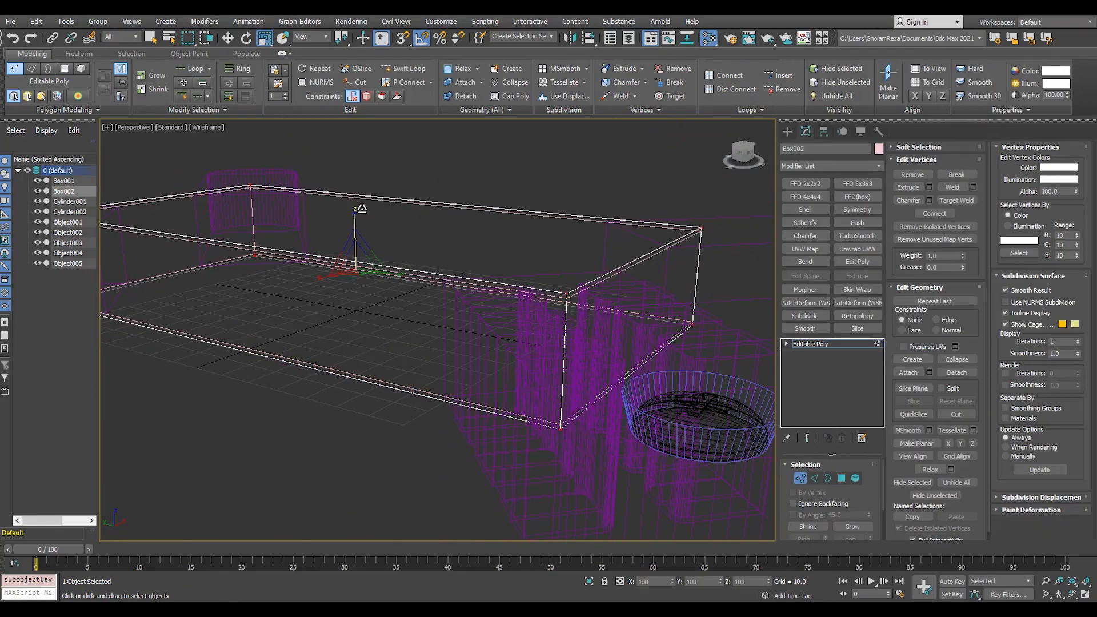
scroll(419, 235, "down", 3)
- Scale the box copy's vertices to 102 percent along Y, and leave vertex editing
key("4")
left_click(568, 277)
middle_click_drag(514, 277, 571, 303, "alt")
left_click(264, 324, "ctrl")
mouse_move(343, 319)
middle_mouse_down("alt")
mouse_move(291, 305)
mouse_move(351, 326)
middle_mouse_up("alt")
scroll(311, 307, "up", 3)
key("1")
key("F3")
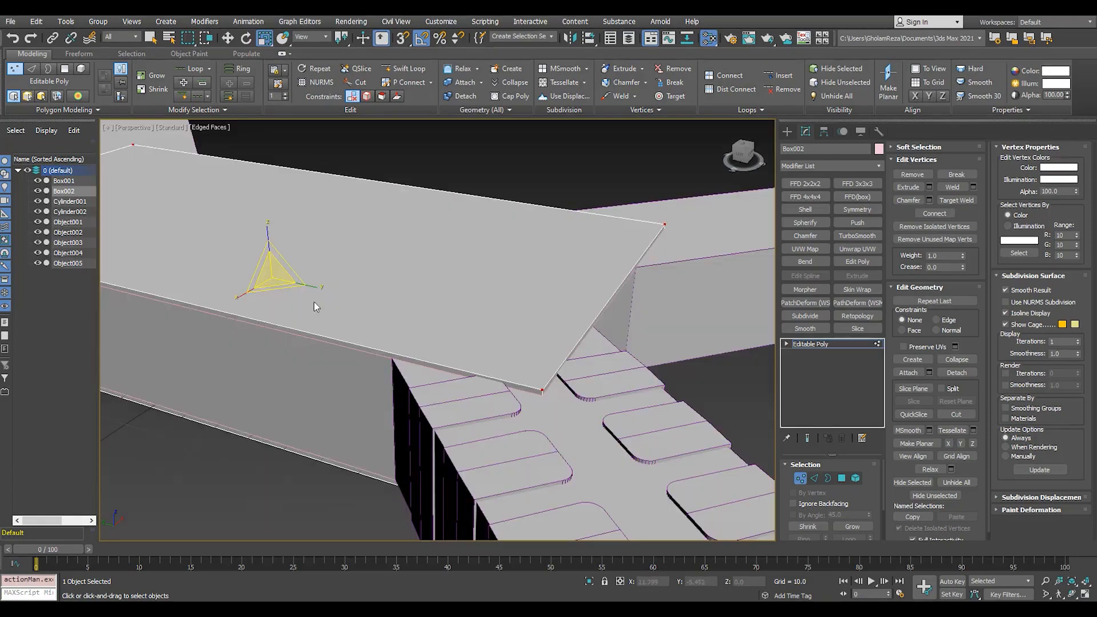
key("F3")
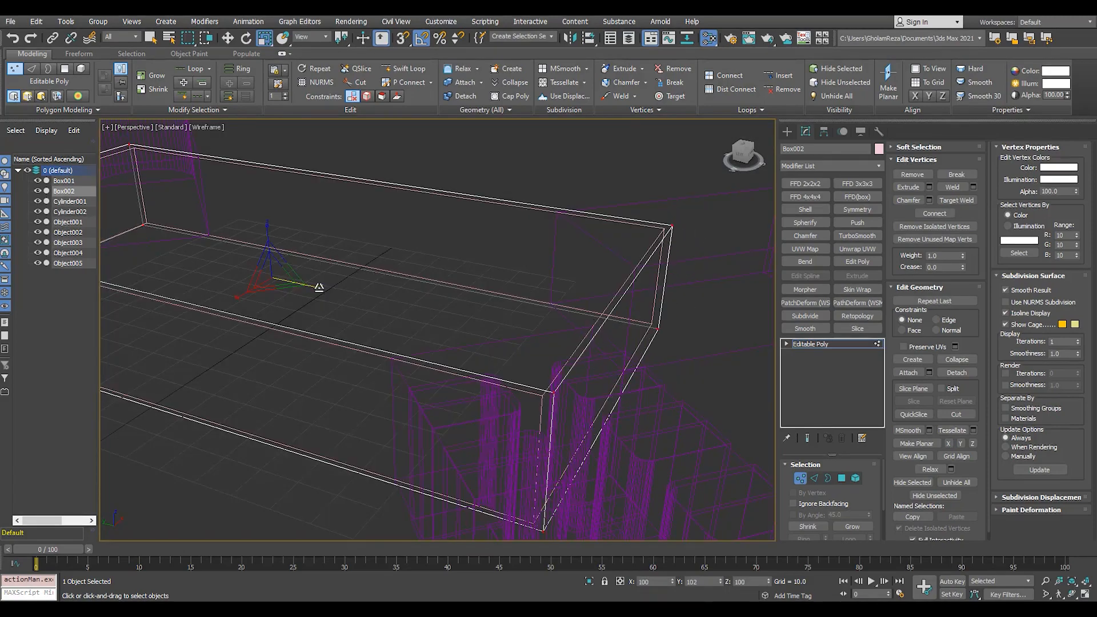
scroll(472, 311, "down", 3)
key("F3")
scroll(473, 310, "up", 2)
key("1")
- In the top view, scale the box copy's vertices to about 109 percent along X
middle_click_drag(505, 298, 269, 263, "alt")
key("F3")
key("alt+w")
middle_click(167, 201)
key("z")
key("alt+w")
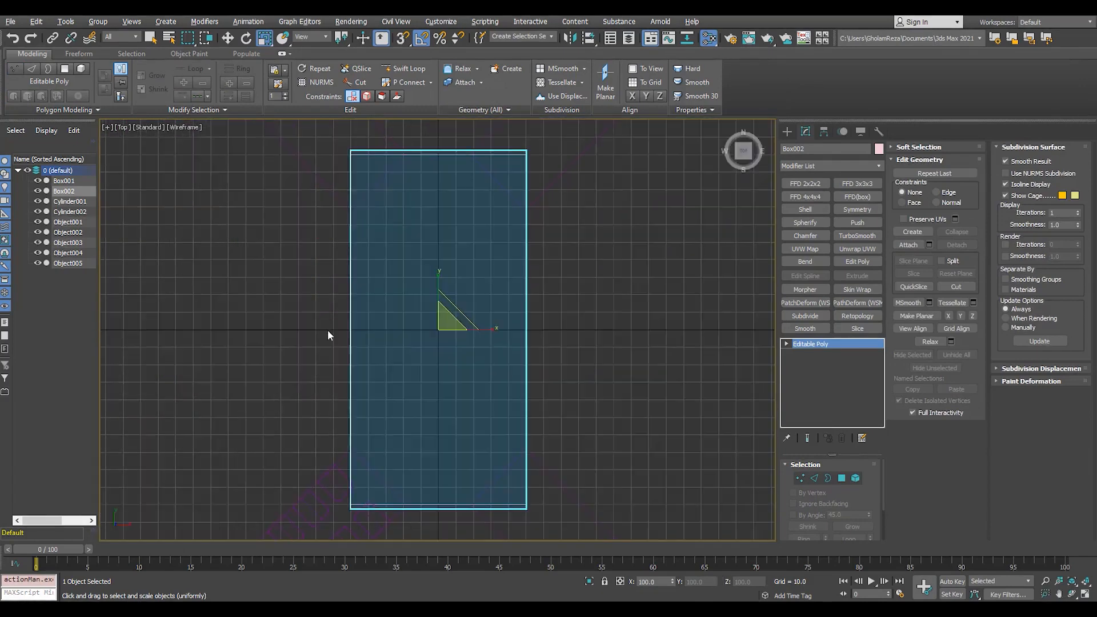
scroll(400, 348, "down", 4)
key("1")
scroll(352, 334, "up", 4)
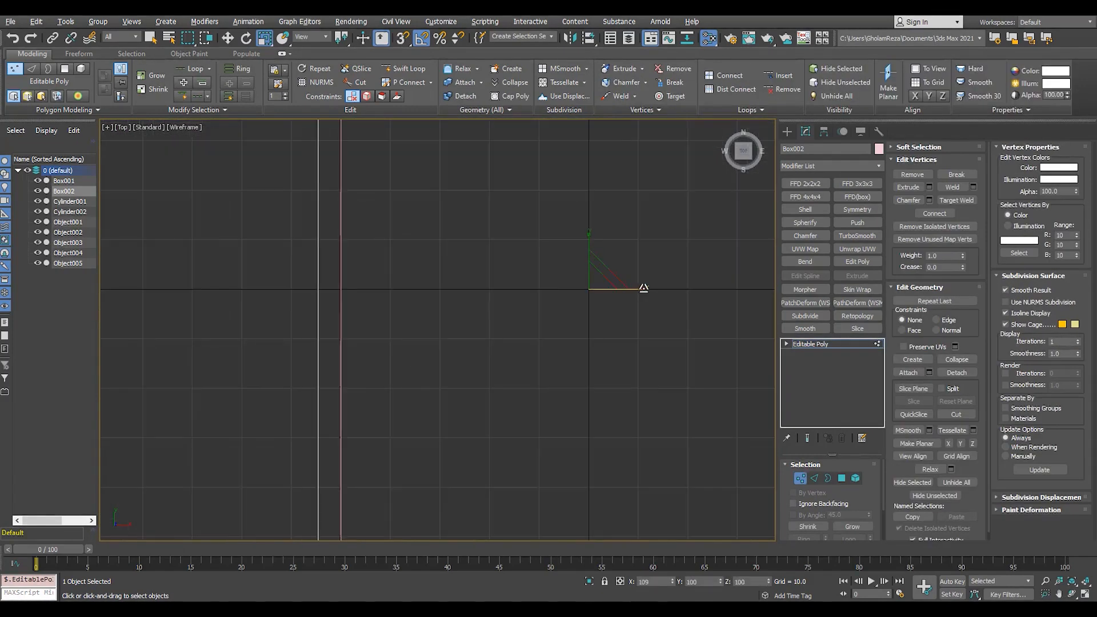
key("alt+w")
middle_click(616, 399)
key("alt+w")
key("F3")
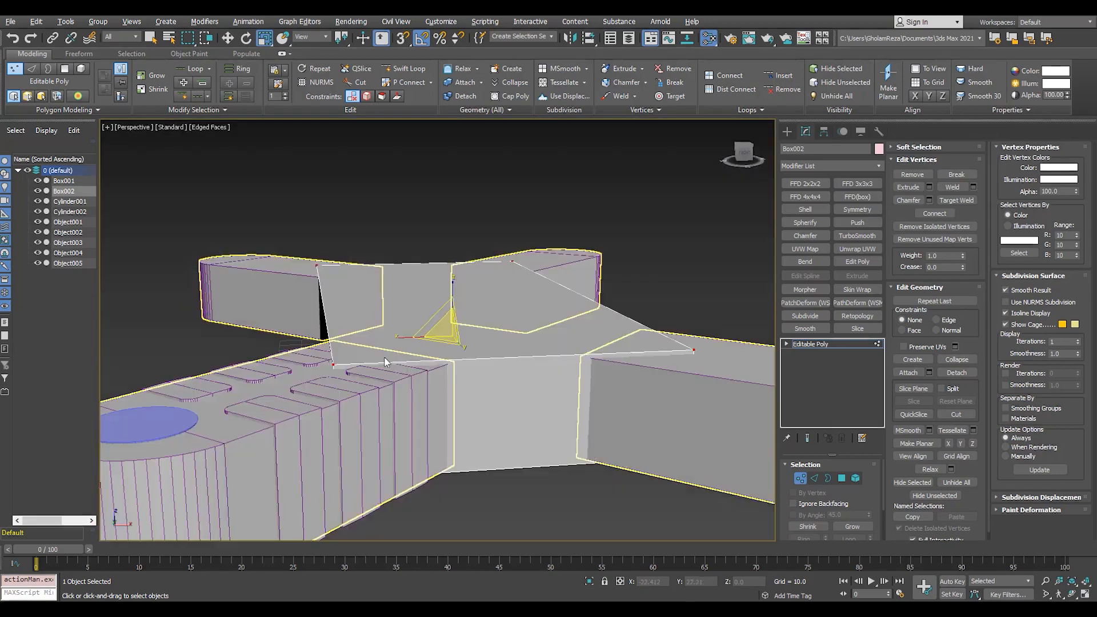
- Connect the box copy's lengthwise edges with cross loops at the middle and in the half nearest the arm with the blocks
scroll(385, 361, "down", 4)
mouse_move(384, 361)
middle_mouse_down("alt")
mouse_move(365, 345)
mouse_move(400, 343)
middle_mouse_up("alt")
scroll(439, 360, "up", 4)
key("2")
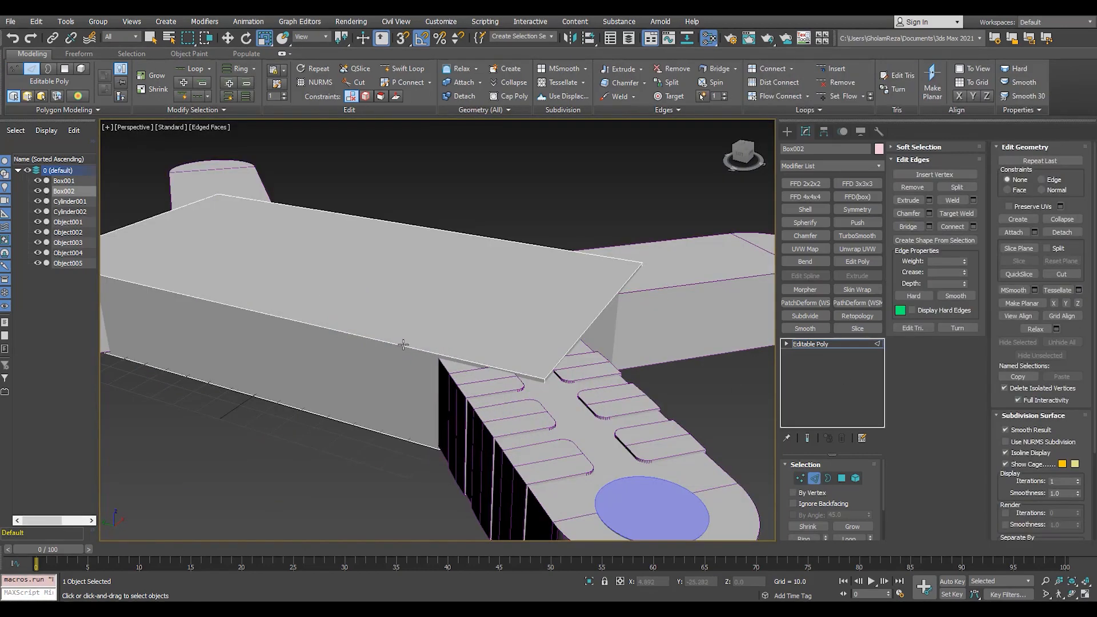
left_click(229, 306)
middle_click_drag(228, 349, 458, 317, "alt")
key("alt+r")
key("ctrl+shift+e")
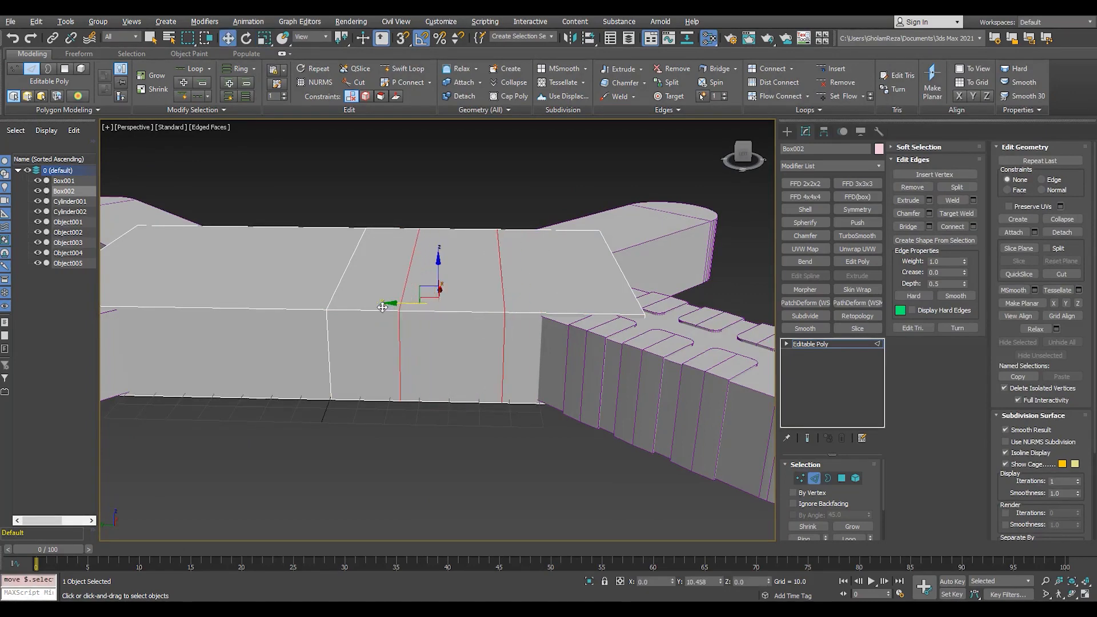
- Add lengthwise edge loops with Swift Loop, and chamfer the cross loop between the middle and the arm into a narrow strip
middle_click_drag(514, 332, 483, 352, "alt")
key("alt+1")
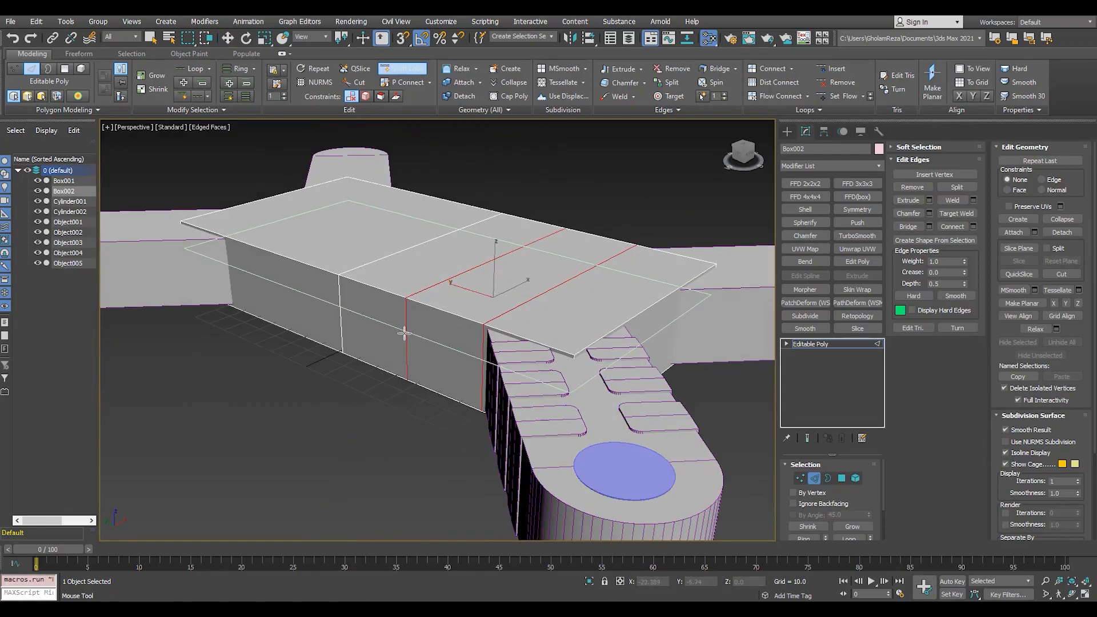
middle_click_drag(404, 334, 459, 324, "alt")
key("w")
scroll(479, 315, "up", 3)
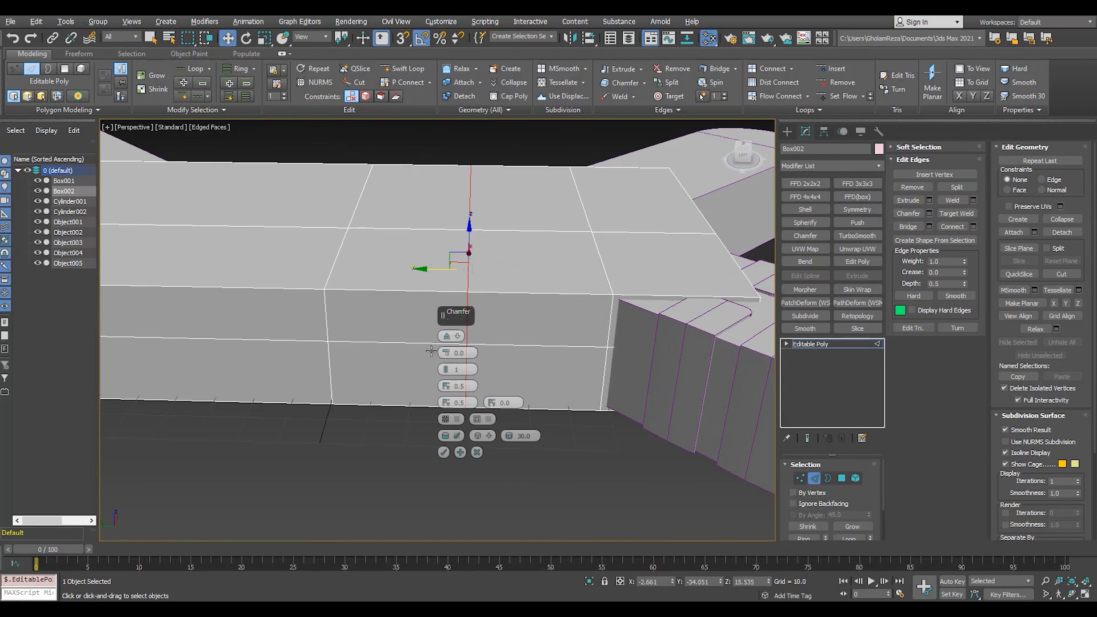
left_click(443, 454)
- Select the top and upper side polygons of the two panels on either side of the chamfered strip
middle_click_drag(449, 309, 489, 307, "alt")
scroll(490, 307, "up", 3)
key("4")
left_click(463, 313)
left_click(435, 276, "ctrl")
middle_click_drag(430, 285, 360, 339, "alt")
scroll(363, 341, "down", 3)
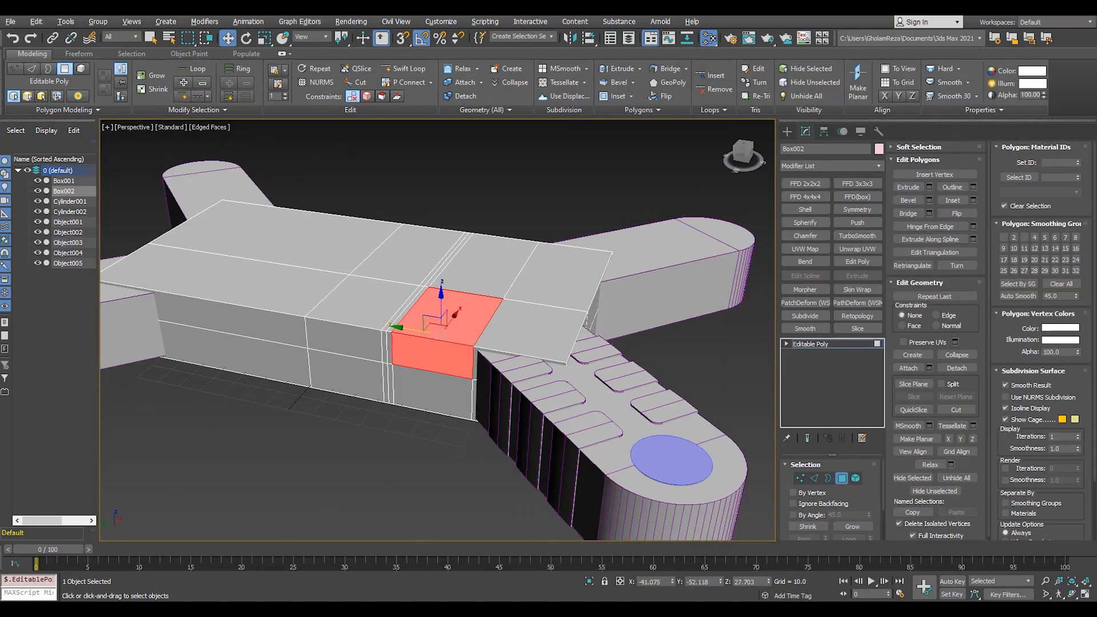
middle_click_drag(341, 281, 360, 297, "alt")
scroll(359, 297, "up", 3)
left_click(336, 378, "ctrl")
left_click(349, 348, "ctrl")
middle_click_drag(347, 343, 223, 318, "alt")
- Detach the selected panel polygons as a clone, and hide the enlarged box copy
key("alt+d")
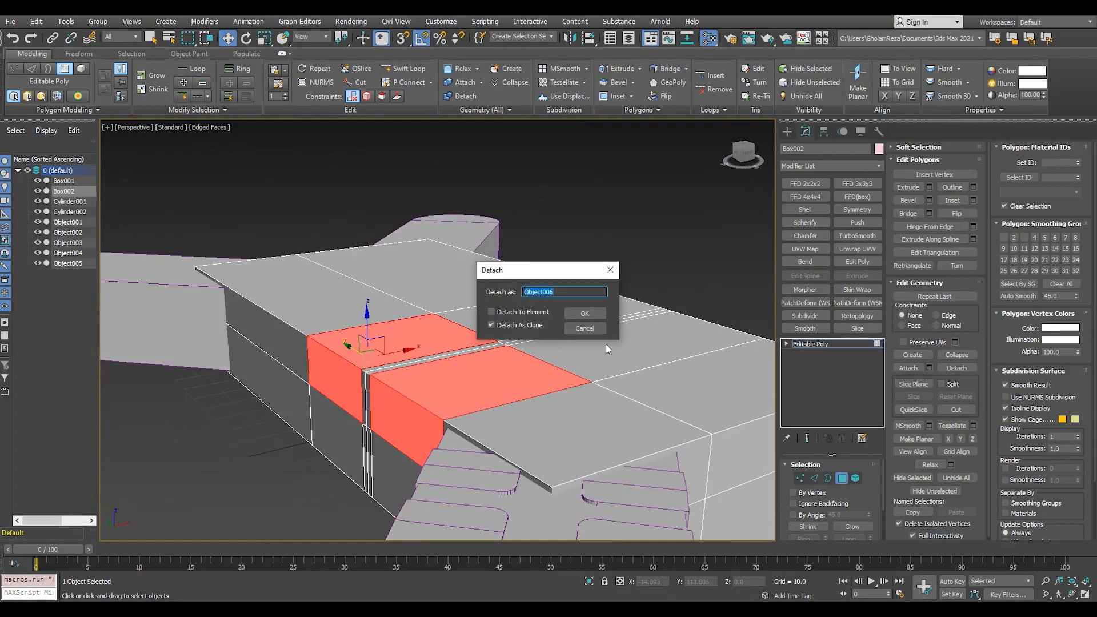
left_click(585, 315)
left_click(844, 344)
left_click(38, 191)
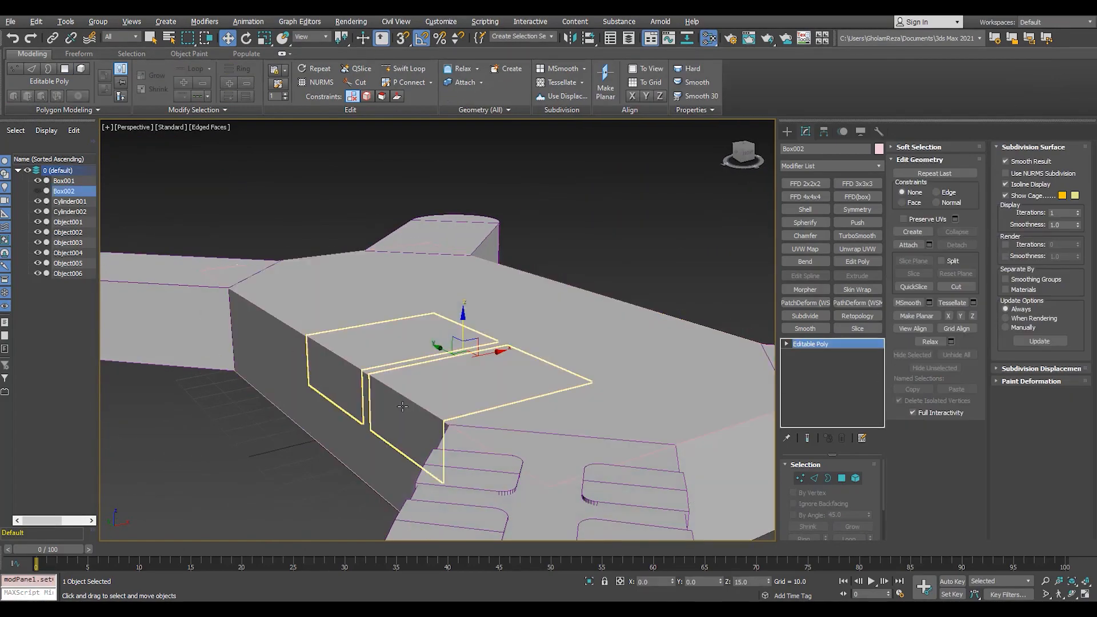
- Add a Shell modifier to the detached panels and turn on Straighten Corners
left_click(399, 402)
middle_click_drag(399, 402, 428, 345, "alt")
scroll(475, 455, "up", 3)
scroll(450, 359, "up", 2)
scroll(428, 345, "down", 3)
scroll(325, 288, "up", 3)
key("F3")
left_click(807, 211)
key("F3")
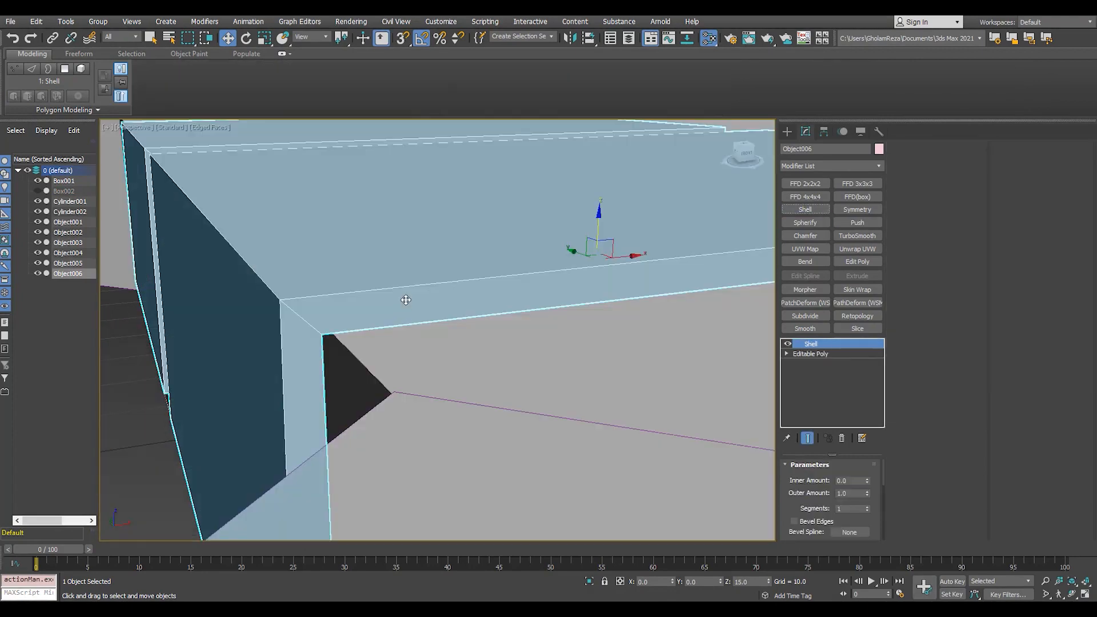
left_click(808, 530)
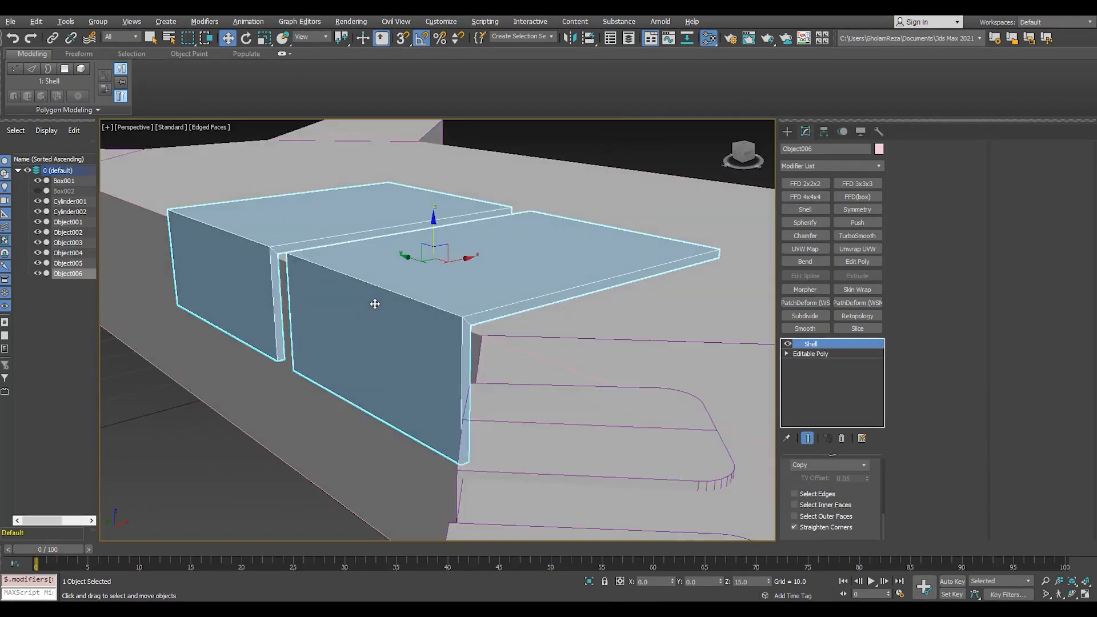
- Set the Shell's outer amount to 0 and its inner amount to 2.5
right_click(868, 493)
left_click_drag(866, 480, 868, 464)
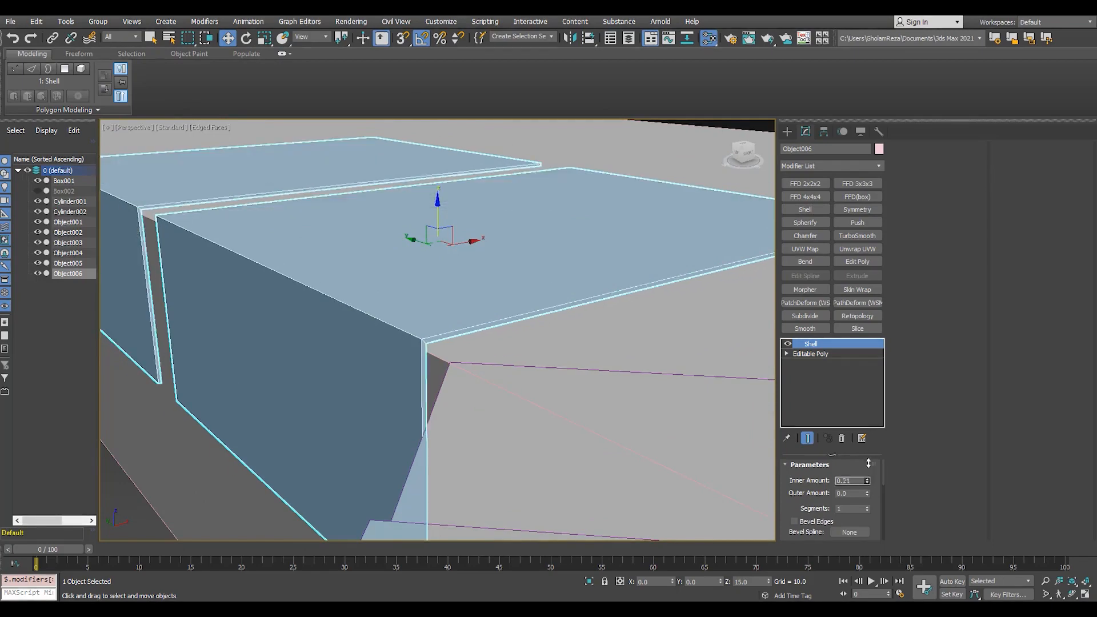
left_click_drag(853, 388, 853, 386)
scroll(514, 345, "down", 4)
middle_click_drag(485, 346, 541, 347, "alt")
scroll(304, 277, "up", 5)
middle_click_drag(303, 276, 344, 325)
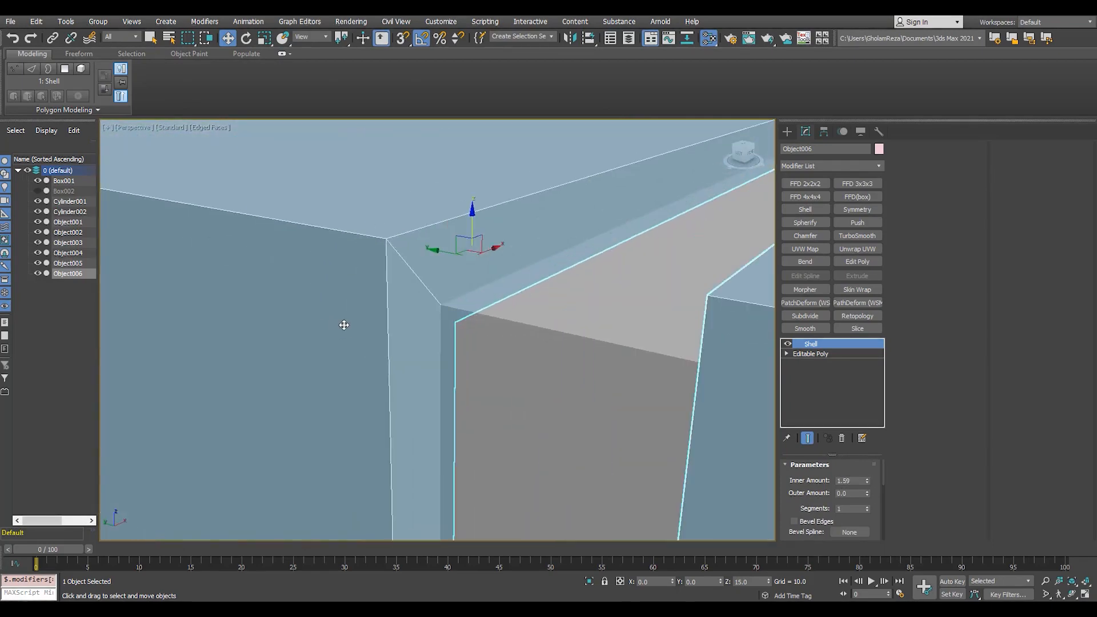
scroll(423, 360, "down", 5)
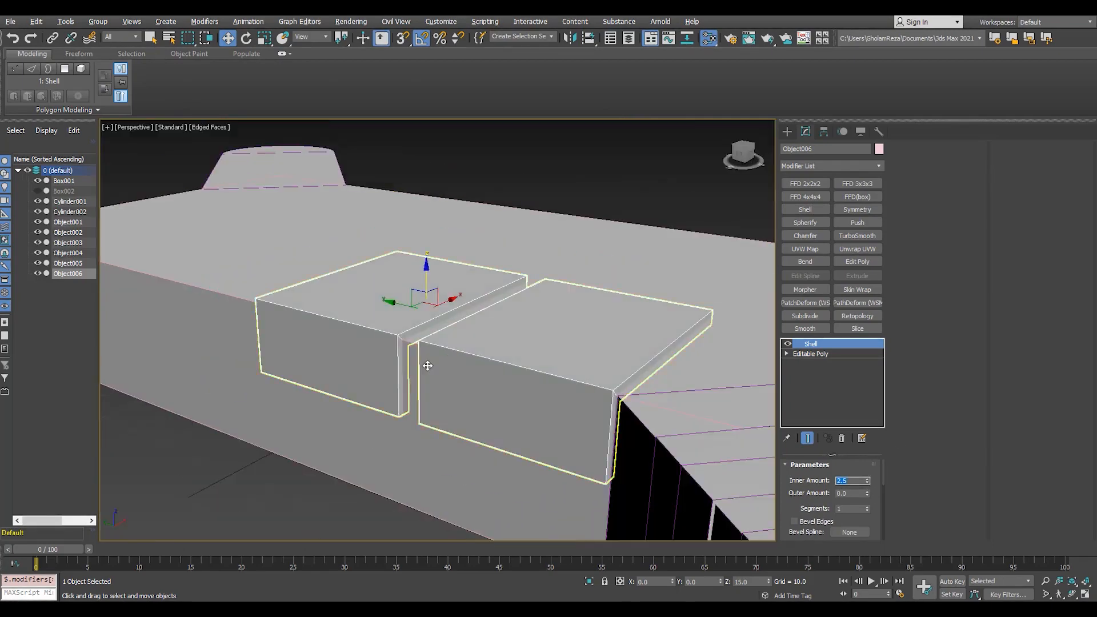
- Select the panel element farther from the arm beneath the Shell and shift it along Y toward the neighboring panel
middle_click_drag(423, 359, 336, 379, "alt")
scroll(345, 379, "up", 2)
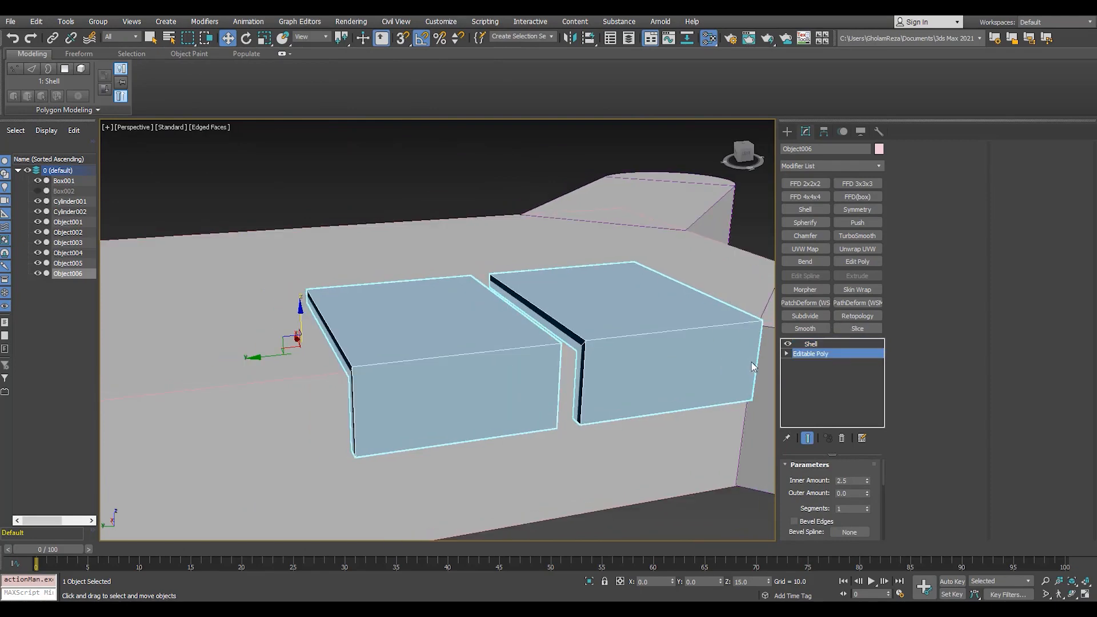
key("5")
left_click(438, 369)
middle_click_drag(486, 416, 449, 422, "alt")
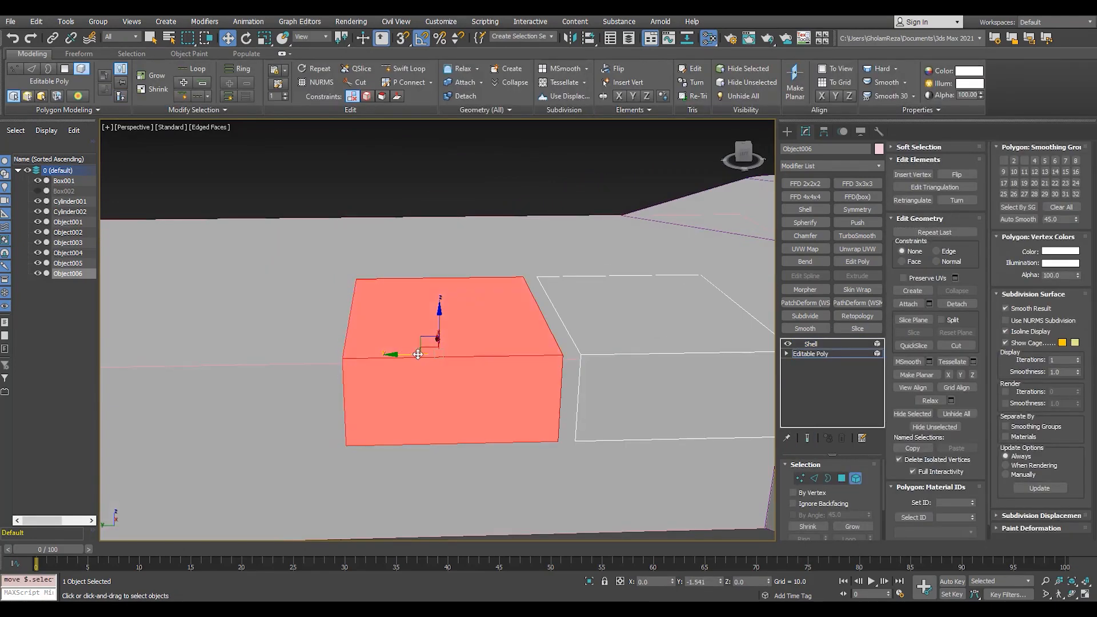
scroll(421, 343, "down", 3)
middle_click_drag(421, 343, 421, 331, "alt")
- Fine-tune the panel element's Y position to about -16.9 using the top view, and return to the Shell modifier
key("t")
scroll(423, 301, "up", 4)
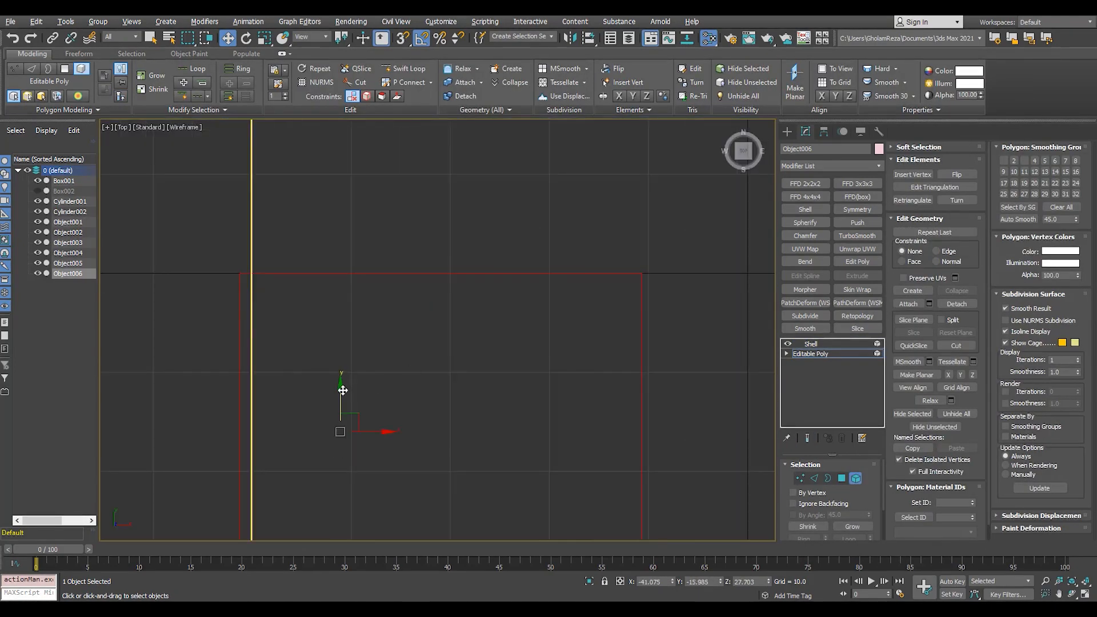
scroll(383, 370, "down", 6)
key("alt+w")
key("alt+w")
scroll(423, 382, "up", 5)
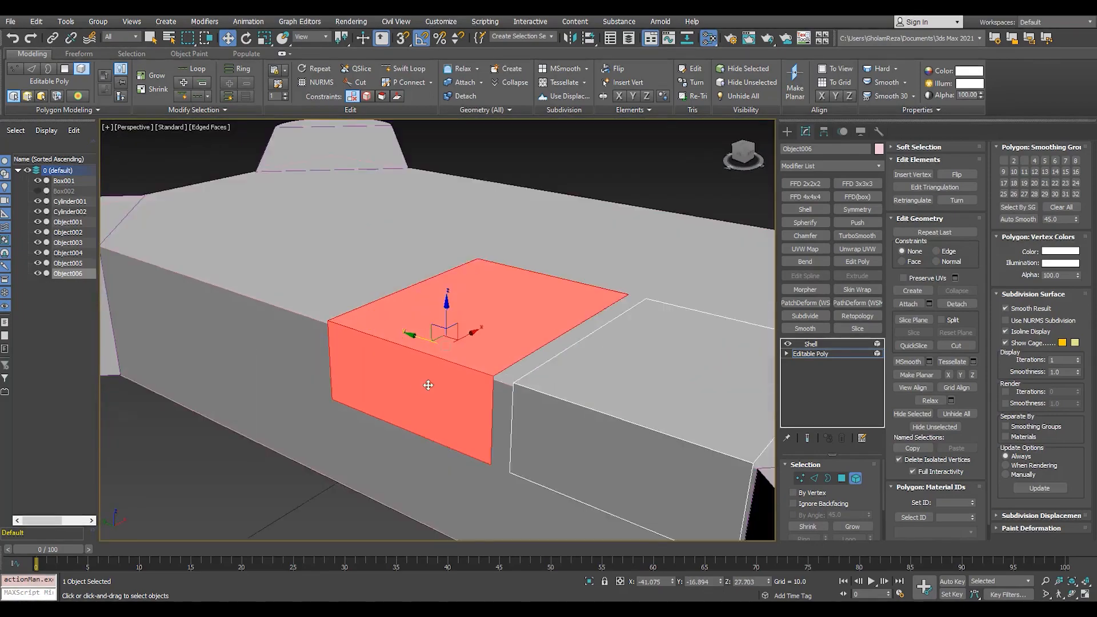
scroll(424, 382, "up", 3)
left_click(814, 345)
middle_click_drag(429, 419, 485, 400, "alt")
scroll(404, 406, "down", 5)
middle_click_drag(431, 262, 409, 304)
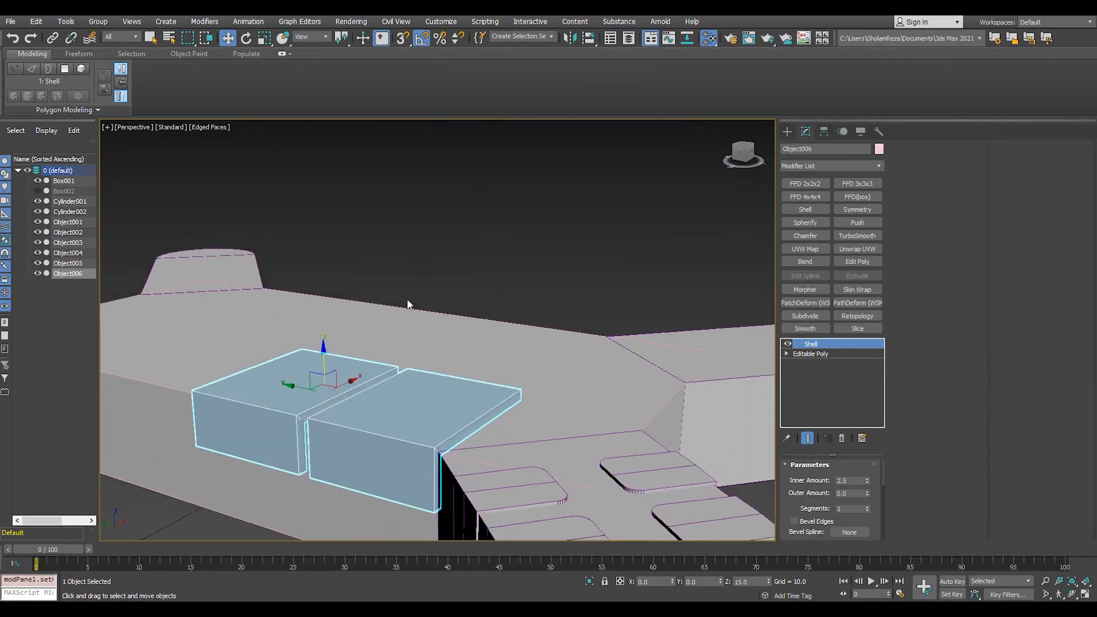
- Add an Edit Poly modifier above the Shell and select the eight outer corner edges of the two panels
left_click(859, 262)
middle_click_drag(479, 434, 296, 468, "alt")
key("2")
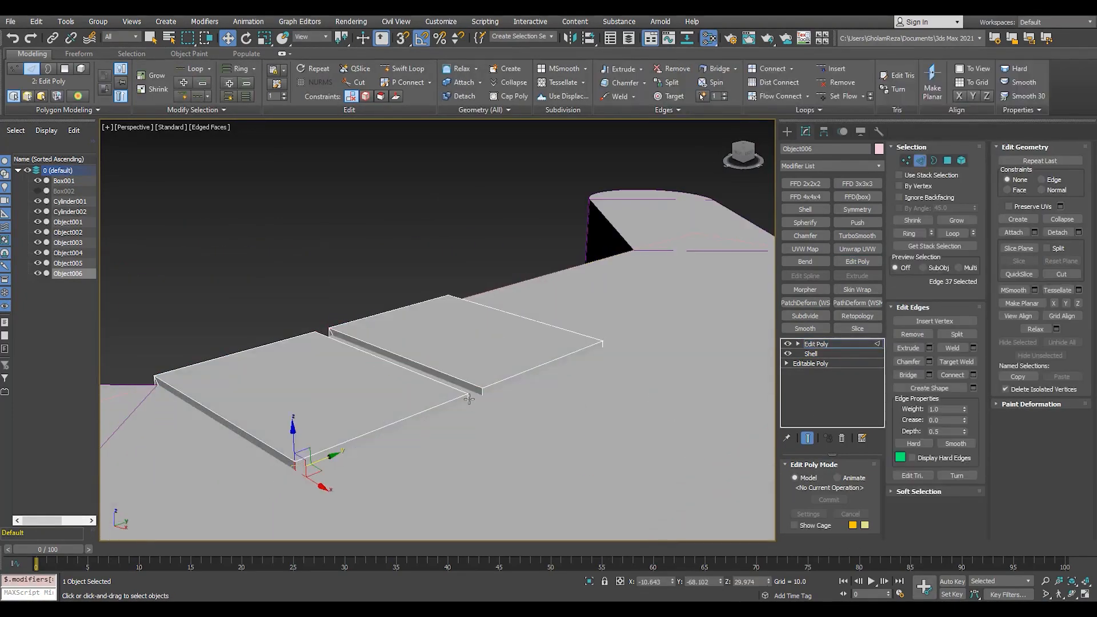
left_click(601, 347, "ctrl")
scroll(308, 426, "down", 4)
middle_click_drag(309, 426, 303, 364, "alt")
scroll(457, 370, "up", 5)
key("F3")
left_click(449, 376, "ctrl")
scroll(449, 376, "down", 4)
scroll(403, 365, "up", 2)
left_click(421, 352, "ctrl")
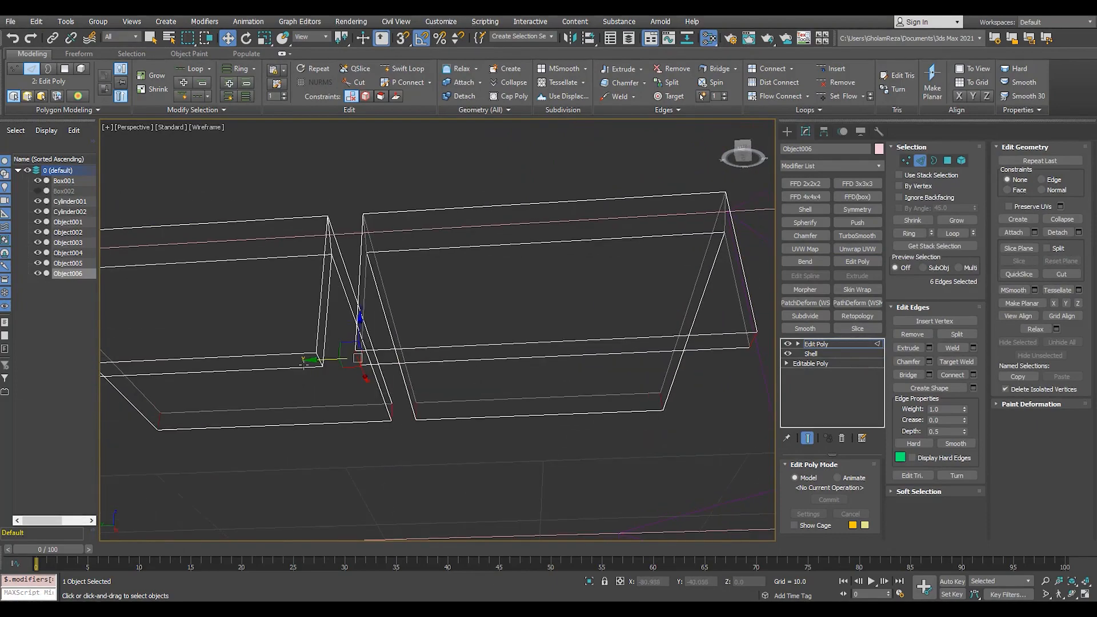
left_click(320, 359, "ctrl")
scroll(319, 359, "down", 4)
middle_click_drag(262, 400, 448, 399, "alt")
left_click(352, 350, "ctrl")
scroll(352, 350, "down", 3)
scroll(370, 442, "up", 3)
- Shift the six end vertices of the panel nearest the arm about 0.85 along Y, away from the arm
key("F3")
key("1")
key("F3")
left_click_drag(479, 468, 639, 130)
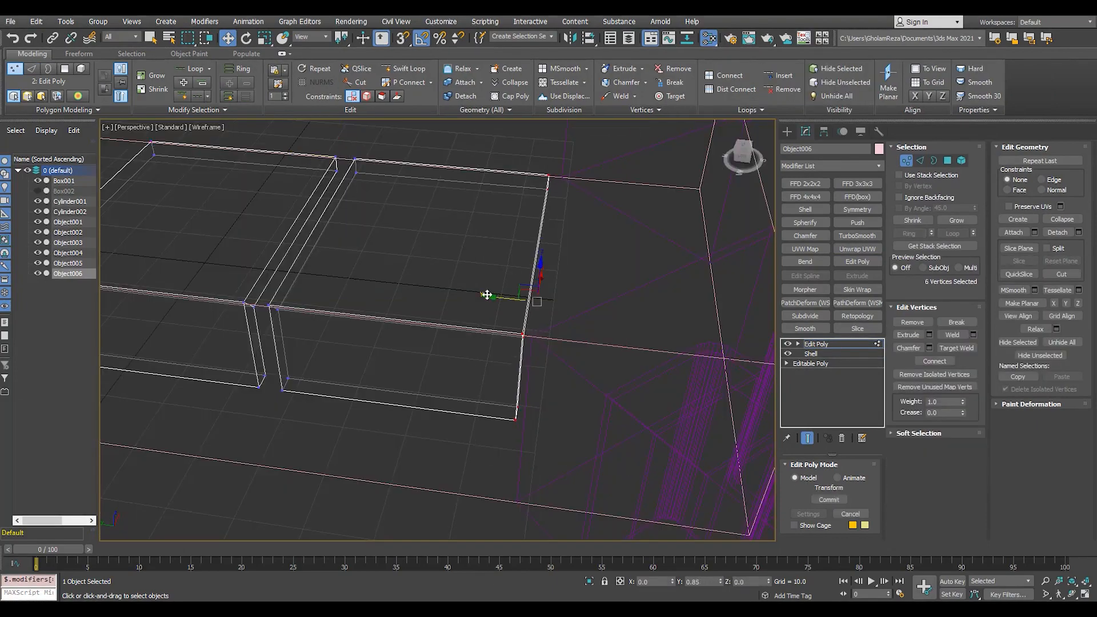
key("2")
key("F3")
middle_click_drag(489, 298, 766, 270, "alt")
- Chamfer the eight panel corner edges by about 1.5 with 4 segments and leave edge editing
left_click(929, 362)
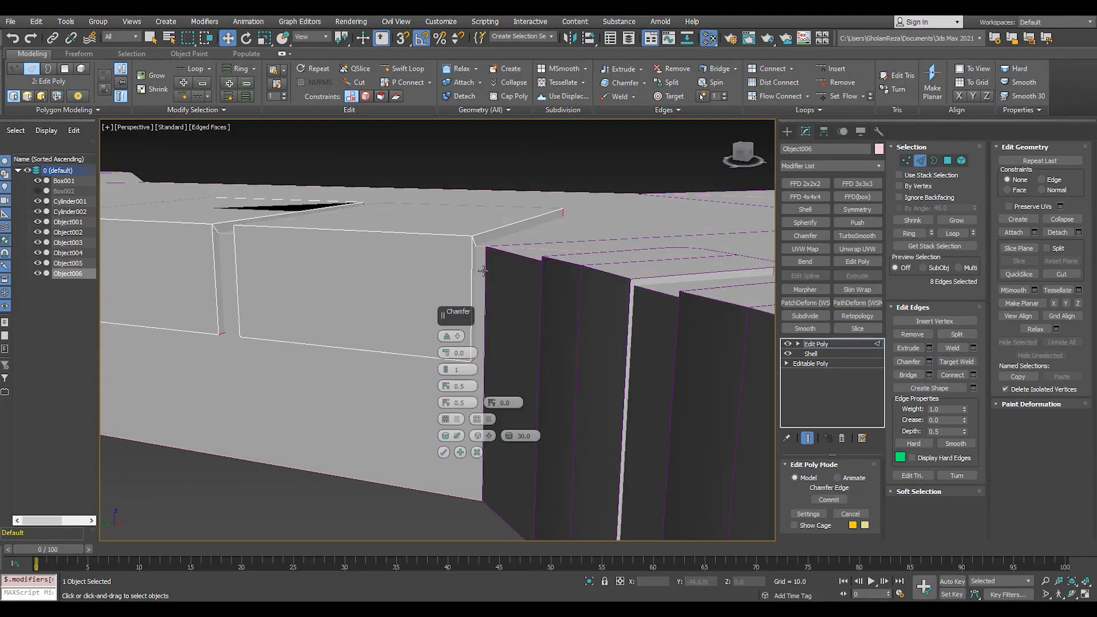
middle_click_drag(502, 285, 457, 342, "alt")
scroll(457, 342, "up", 2)
mouse_move(291, 403)
middle_mouse_down("alt")
mouse_move(409, 319)
mouse_move(410, 365)
mouse_move(380, 385)
middle_mouse_up("alt")
left_click(442, 367)
key("F4")
left_click(446, 368)
scroll(377, 365, "down", 5)
mouse_move(339, 342)
middle_mouse_down("alt")
mouse_move(232, 362)
mouse_move(353, 347)
middle_mouse_up("alt")
scroll(269, 337, "up", 6)
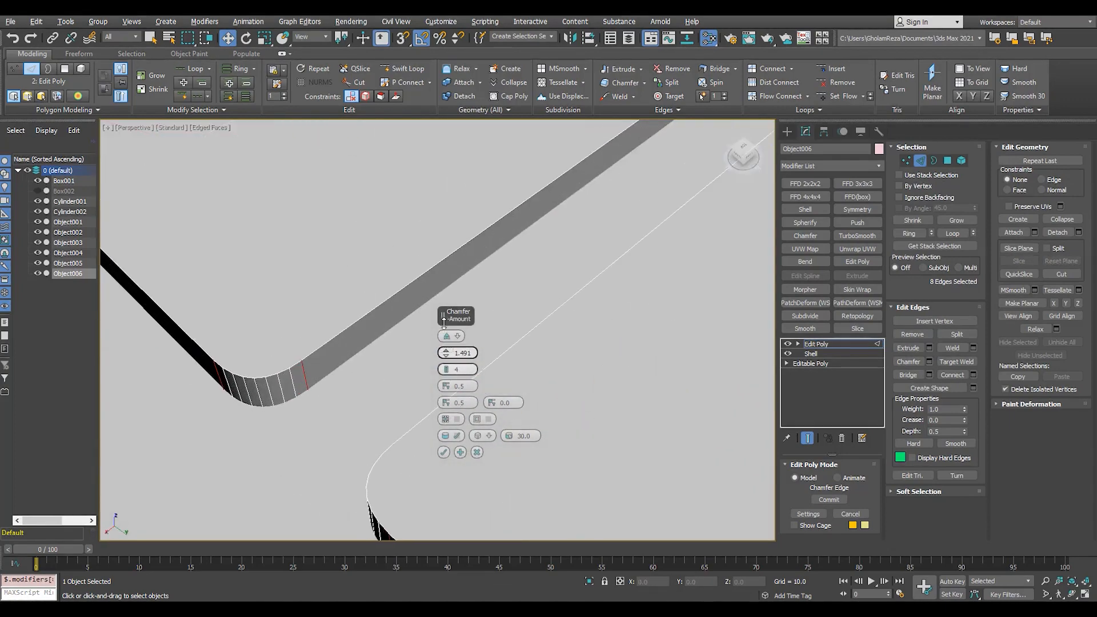
scroll(397, 372, "down", 5)
middle_click_drag(337, 369, 378, 255, "alt")
left_click(443, 452)
scroll(445, 366, "down", 4)
scroll(431, 369, "up", 6)
key("F4")
left_click(823, 344)
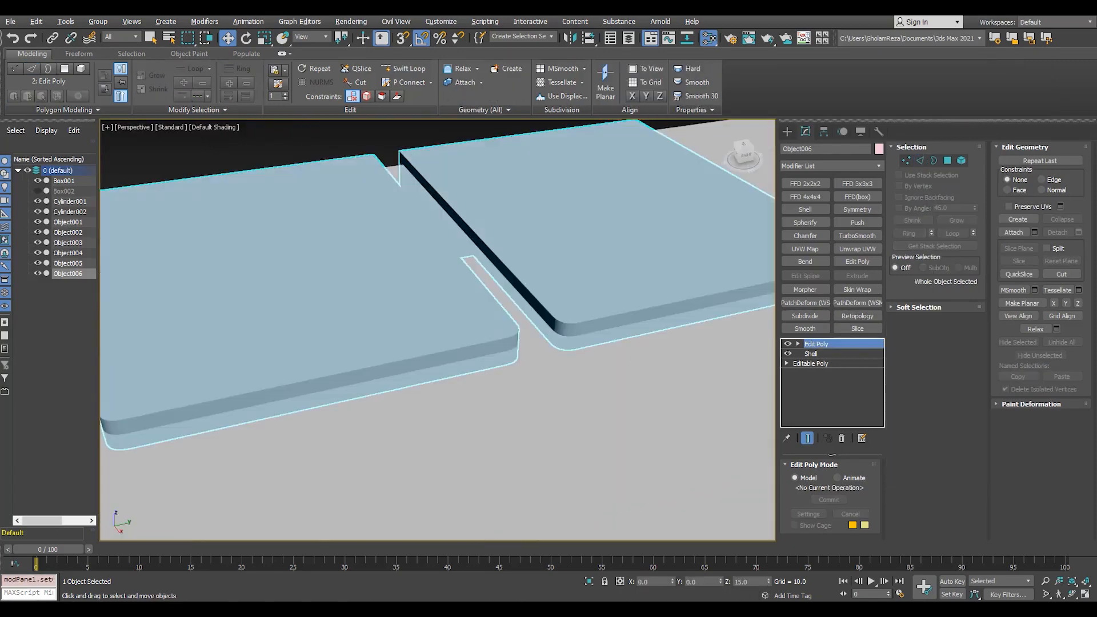
- In the top view, draw a closed right-triangle spline in the upper left part of the upper panel
scroll(423, 342, "down", 8)
key("F4")
middle_click_drag(320, 343, 416, 362, "alt")
key("t")
middle_click_drag(342, 285, 282, 242)
left_click(786, 131)
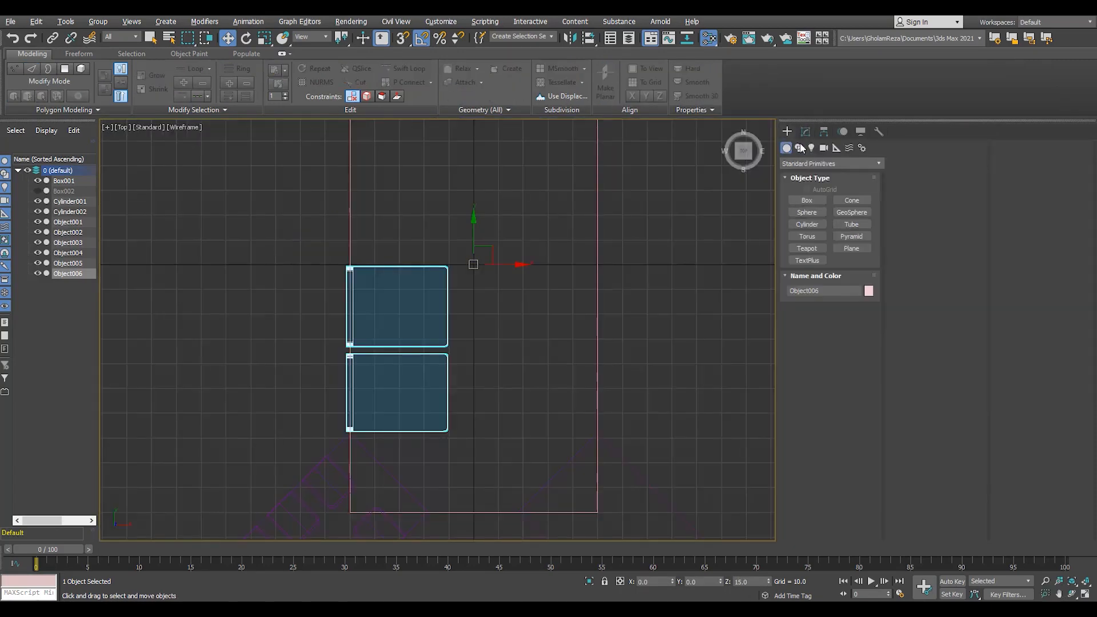
left_click(799, 147)
left_click(807, 209)
scroll(456, 287, "up", 5)
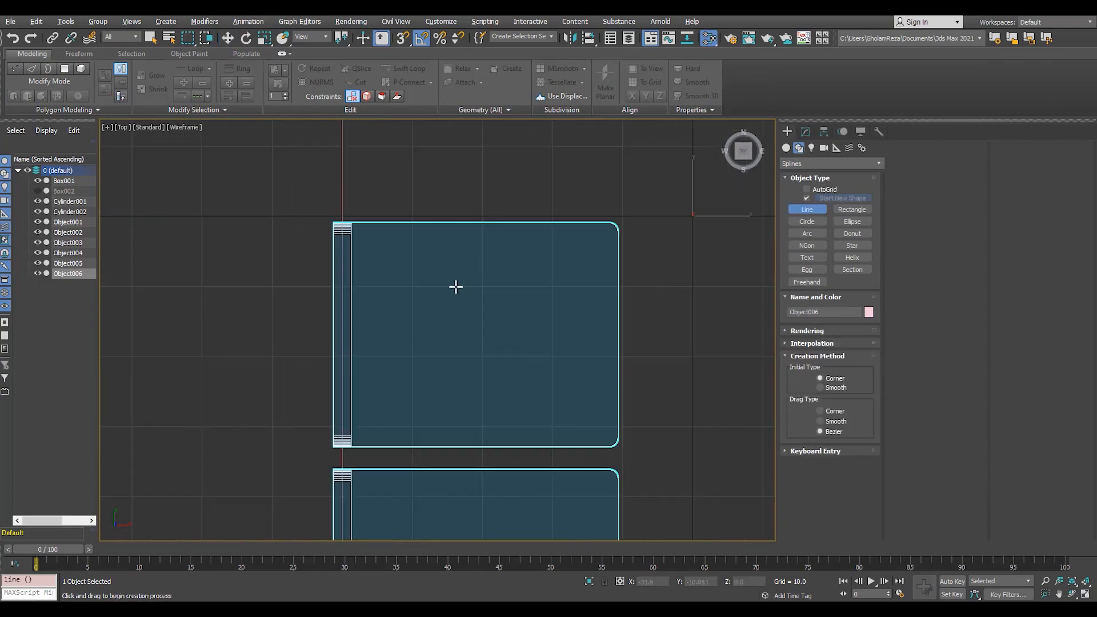
left_click(370, 234)
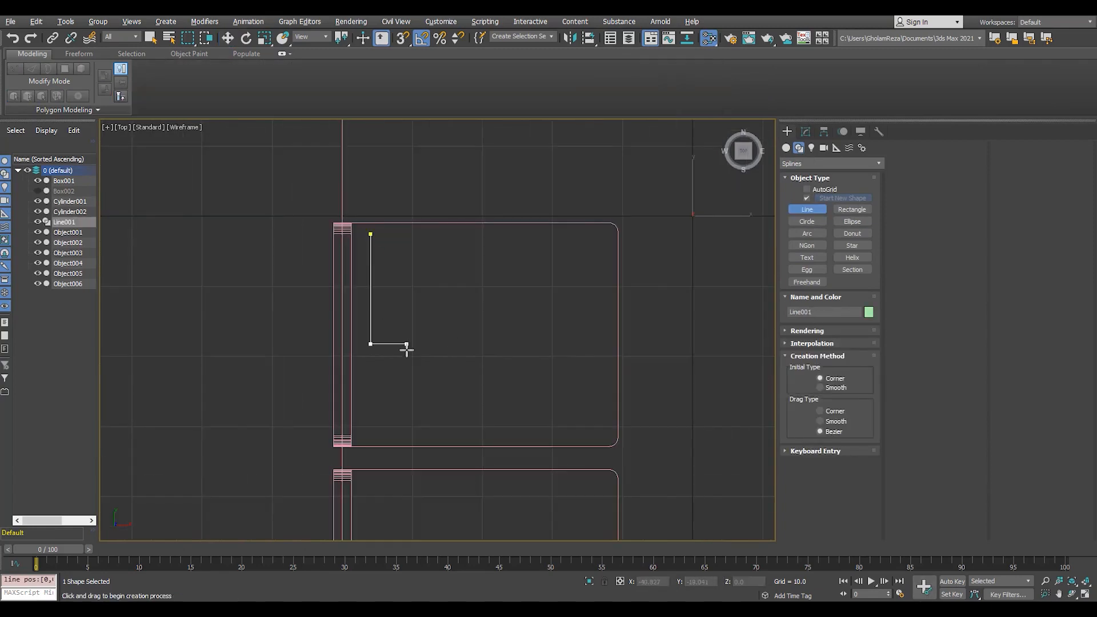
left_click(496, 237)
left_click(370, 233)
left_click(525, 317)
- Level the triangle's upper right vertex with its upper left one at Y -2.576 and leave vertex editing
key("1")
left_click(497, 237)
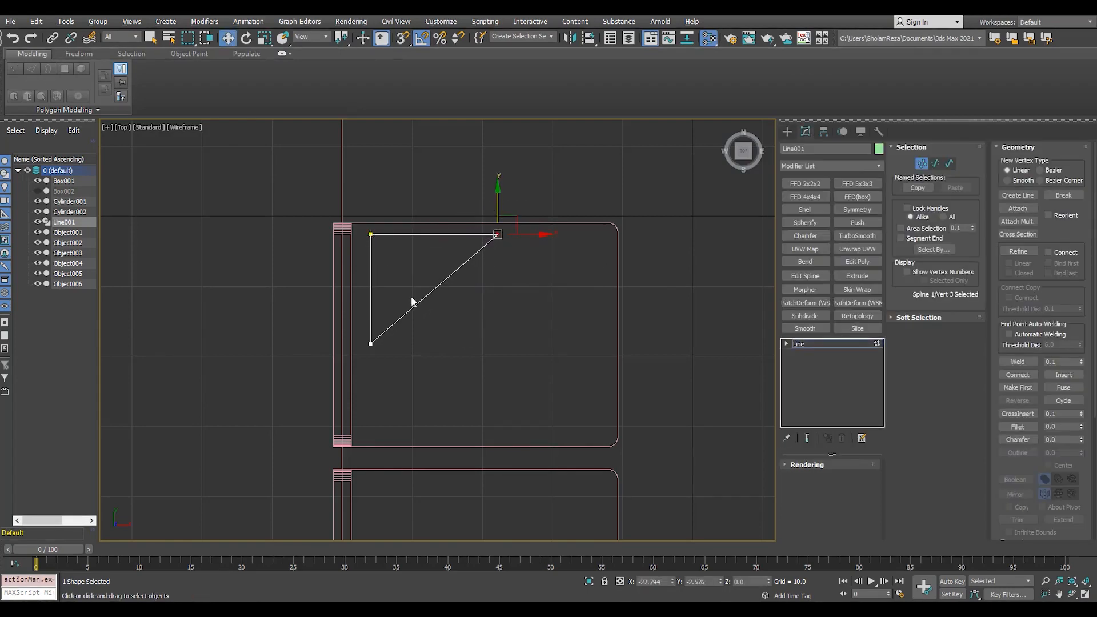
scroll(412, 300, "down", 4)
key("1")
scroll(463, 312, "up", 6)
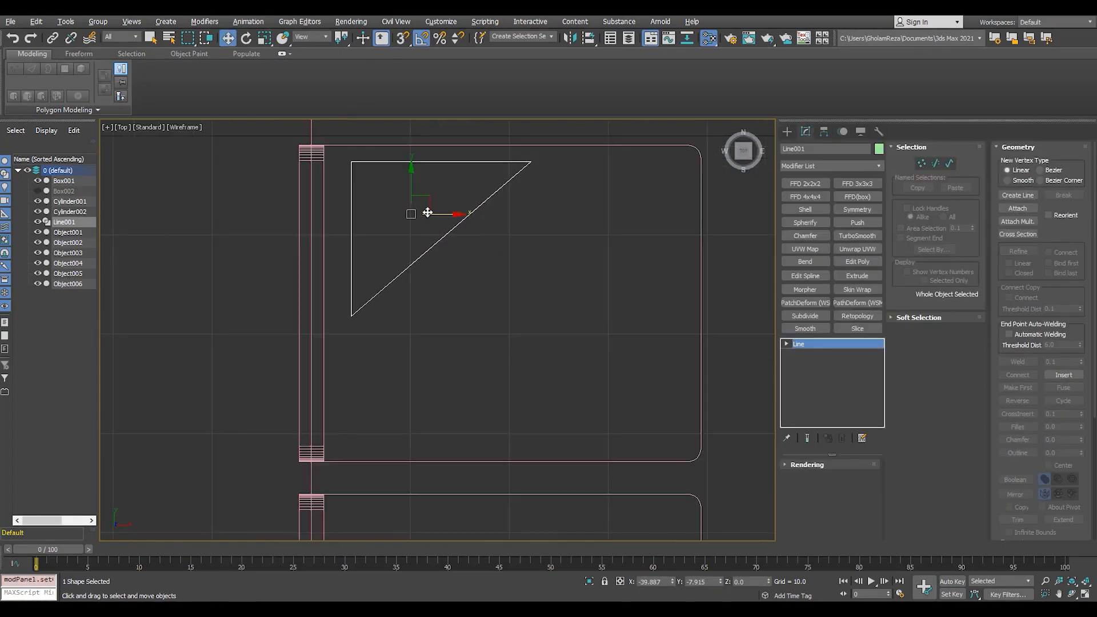
- Mirror a copy of the triangle in both X and Y and move it down along Y beneath the original's diagonal
left_click(570, 40)
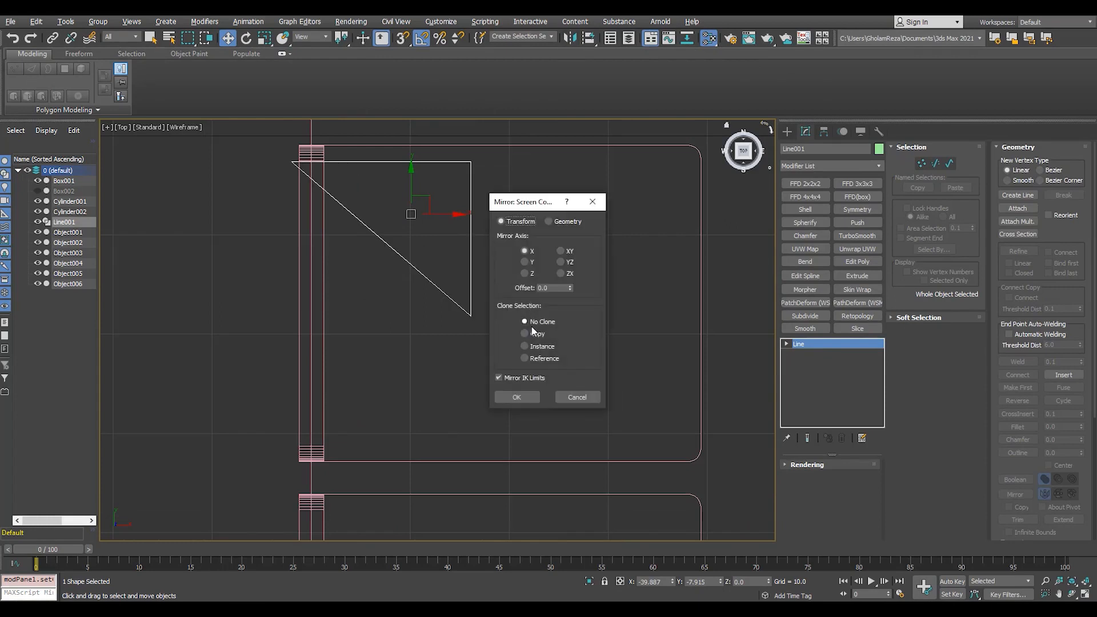
left_click(525, 262)
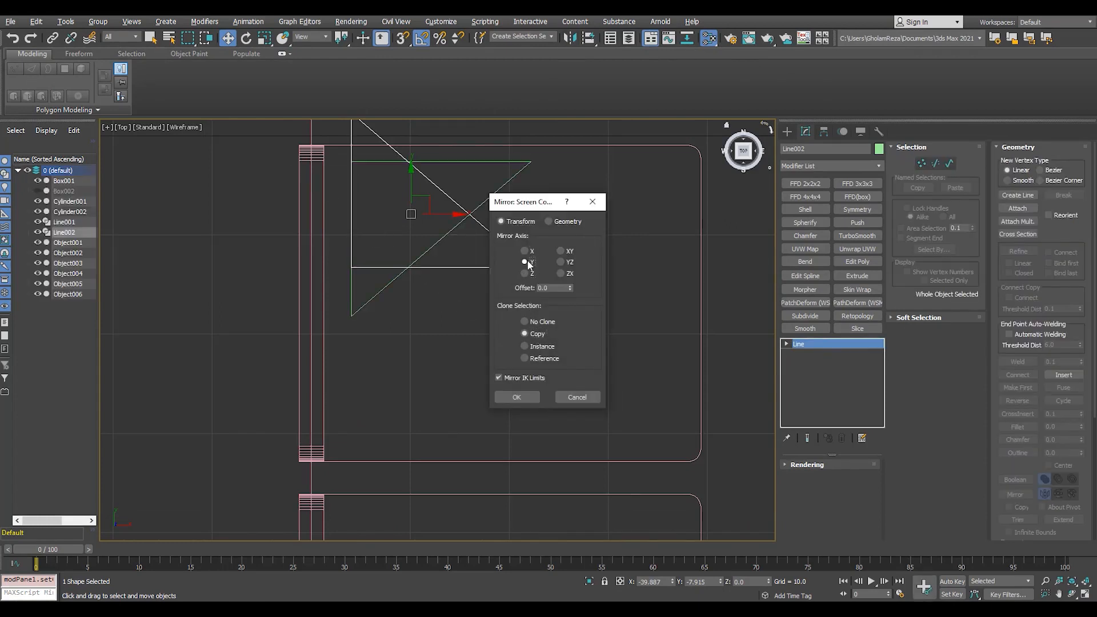
mouse_move(569, 288)
left_mouse_down()
mouse_move(576, 180)
mouse_move(572, 272)
left_mouse_up()
left_click(516, 397)
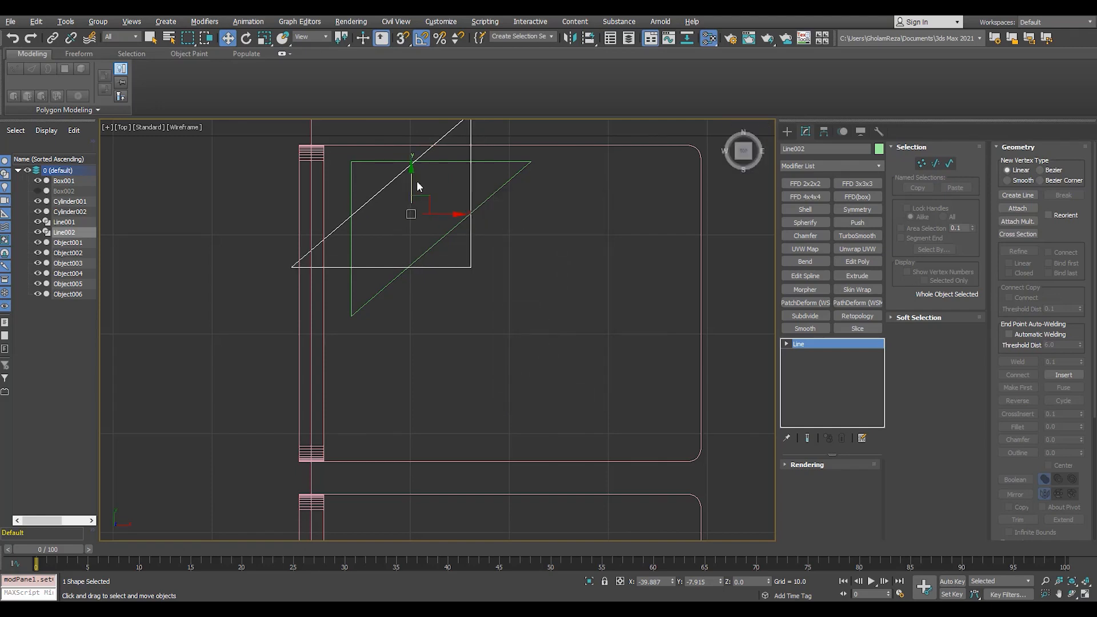
left_click_drag(466, 174, 466, 267)
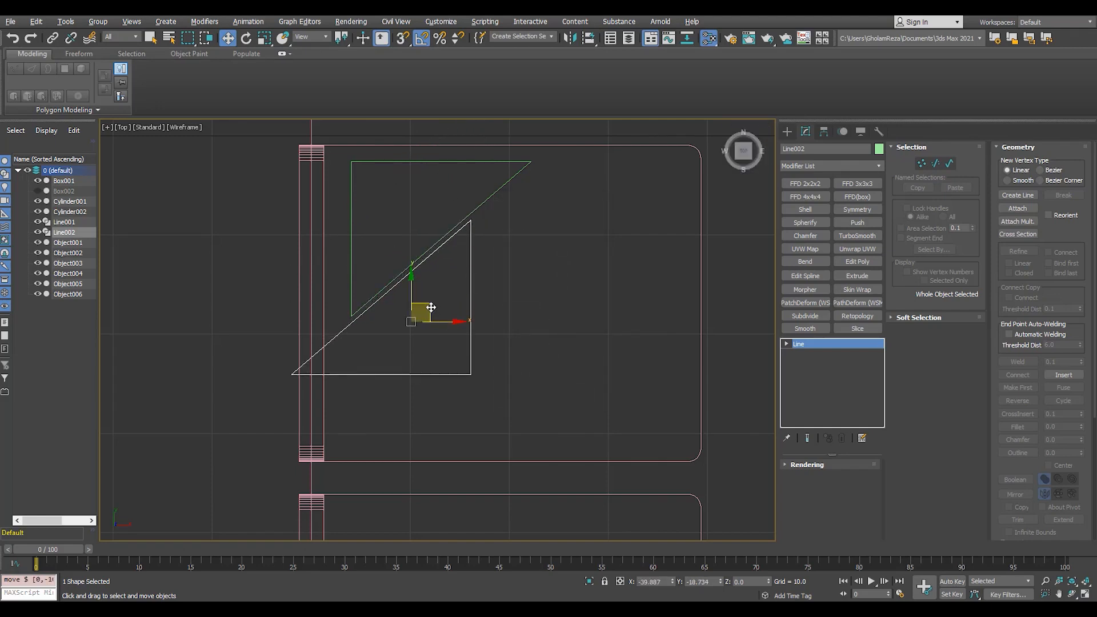
left_click(301, 37)
left_click(313, 78)
left_click(307, 35)
left_click(309, 46)
- Snap the mirrored triangle against the original's diagonal, then offset it about 1.7 units down along Y to leave a gap
middle_click_drag(435, 315, 404, 379)
key("s")
left_click_drag(442, 285, 500, 230)
left_click(398, 320)
scroll(423, 333, "up", 4)
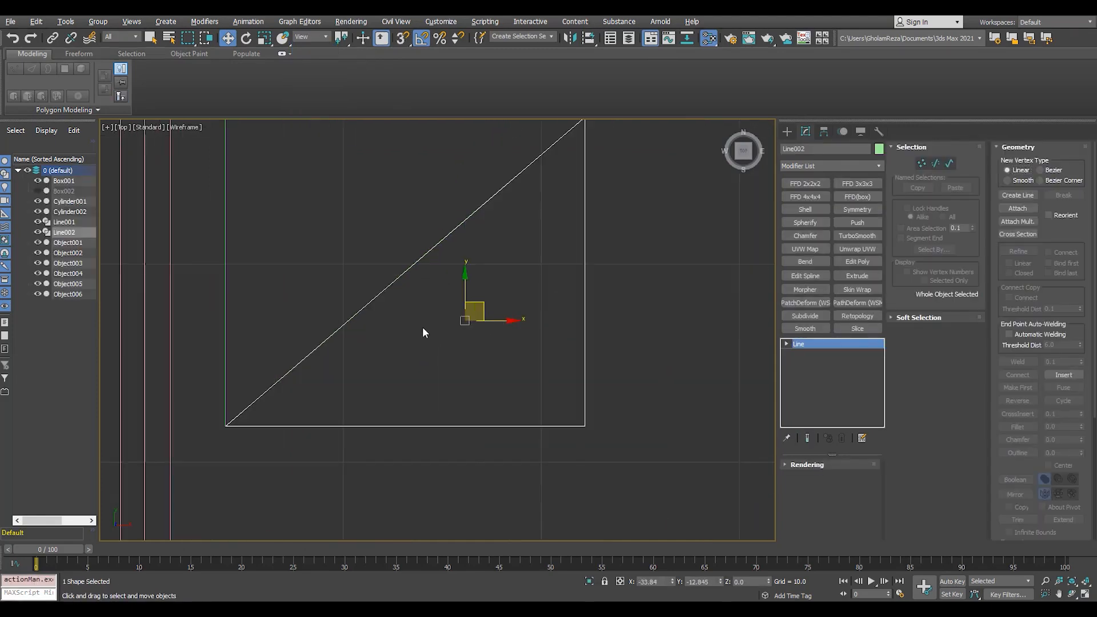
scroll(487, 386, "down", 2)
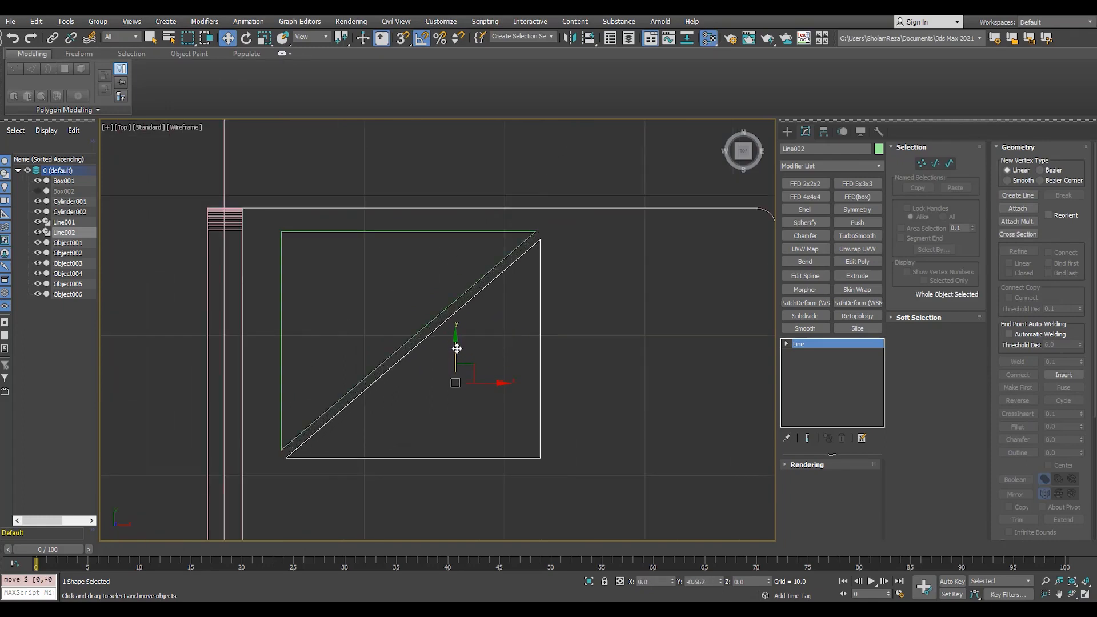
left_click_drag(458, 354, 459, 362)
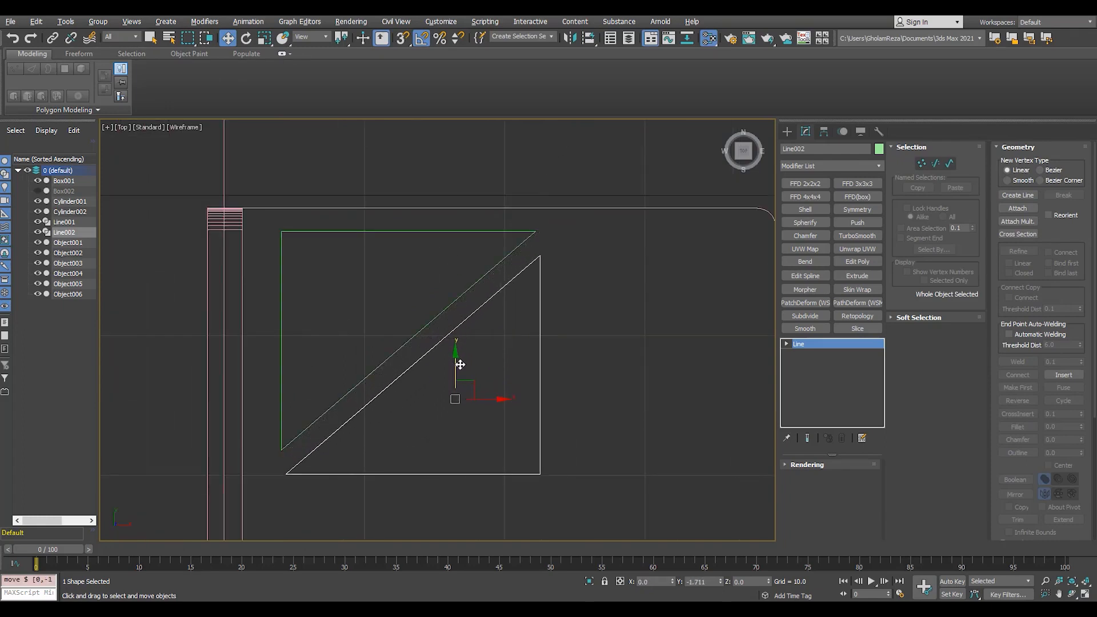
middle_click_drag(435, 314, 457, 267)
- Copy both triangles straight down below the originals and delete the mirrored triangle of the copied pair
left_click_drag(429, 357, 398, 274)
scroll(396, 274, "down", 4)
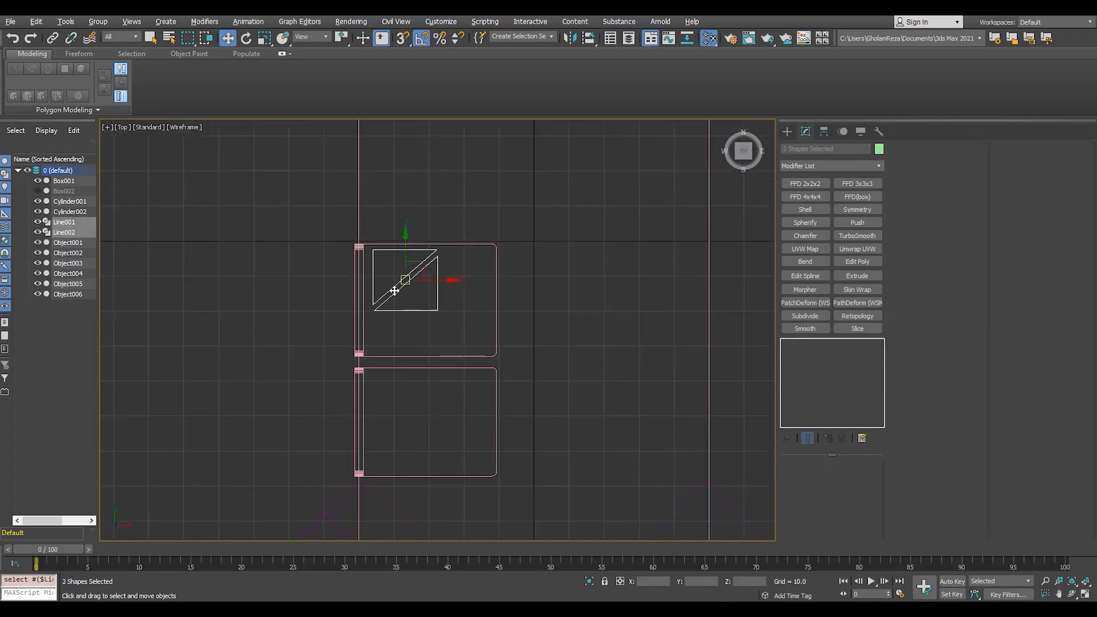
scroll(392, 303, "up", 3)
middle_click_drag(416, 233, 402, 294)
mouse_move(432, 275)
left_mouse_down("shift")
mouse_move(443, 430)
mouse_move(461, 433)
left_mouse_up("shift")
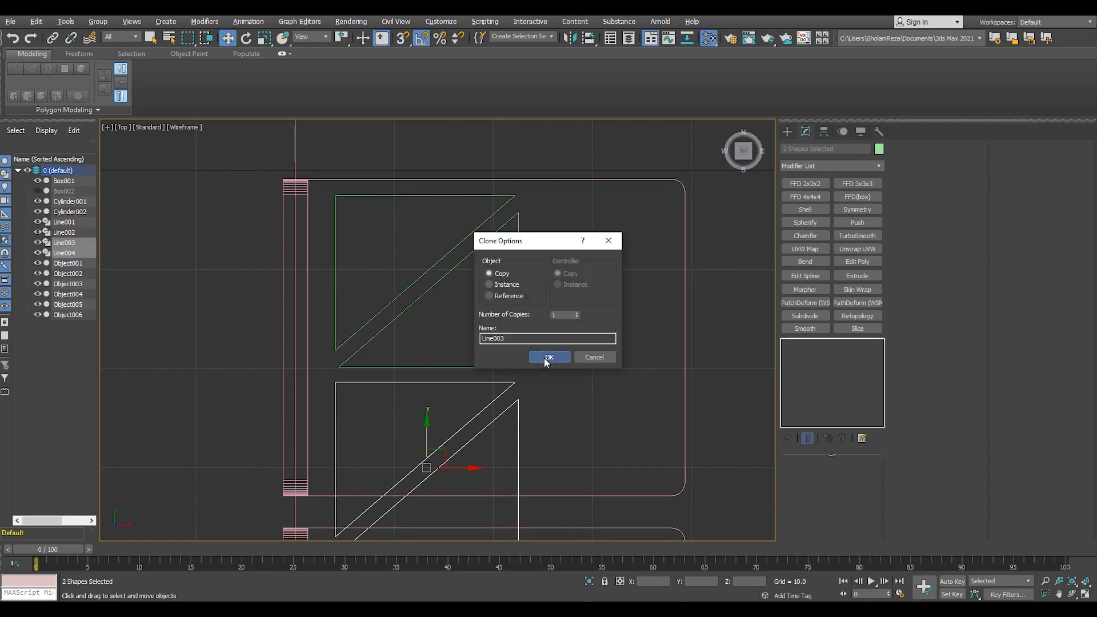
left_click(547, 359)
middle_click_drag(521, 446, 491, 337)
left_click(488, 337)
key("Delete")
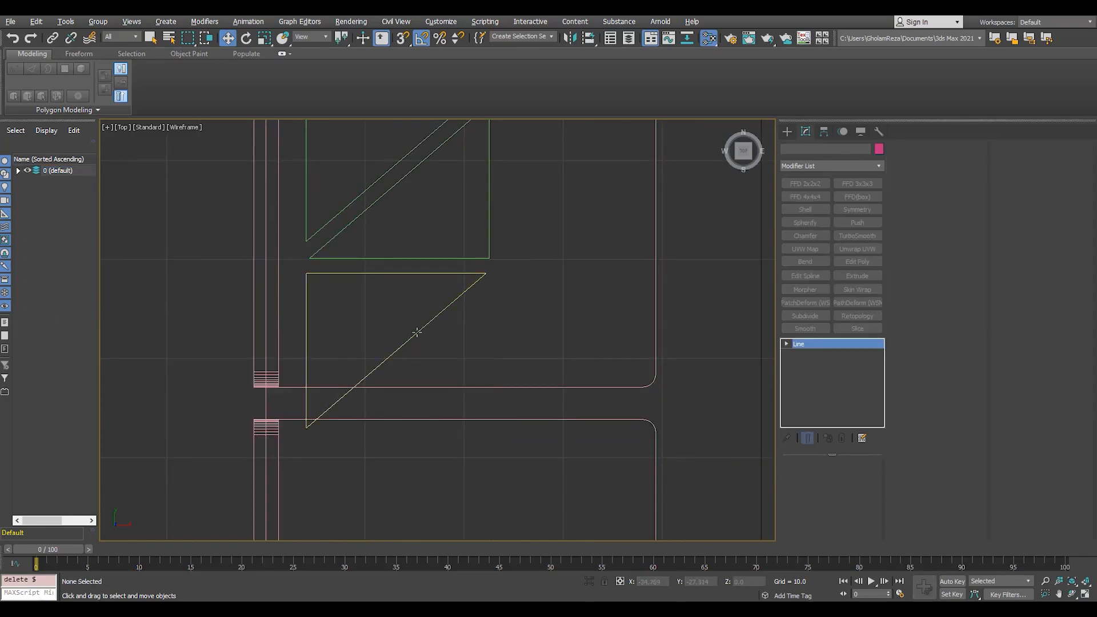
- Raise the copied triangle's lower left vertex along Y so that the shape fits inside the panel
left_click(417, 332)
key("1")
left_click(307, 427)
scroll(315, 412, "up", 2)
left_click_drag(301, 397, 301, 333)
scroll(314, 333, "down", 3)
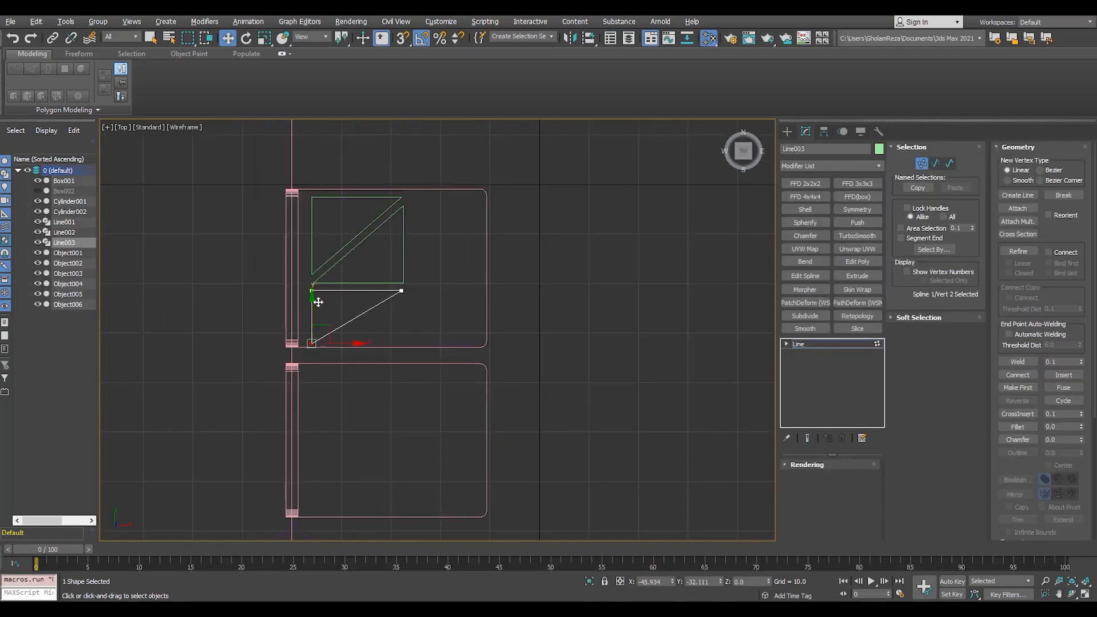
scroll(306, 218, "up", 2)
left_click(814, 344)
scroll(394, 329, "down", 1)
scroll(418, 261, "up", 1)
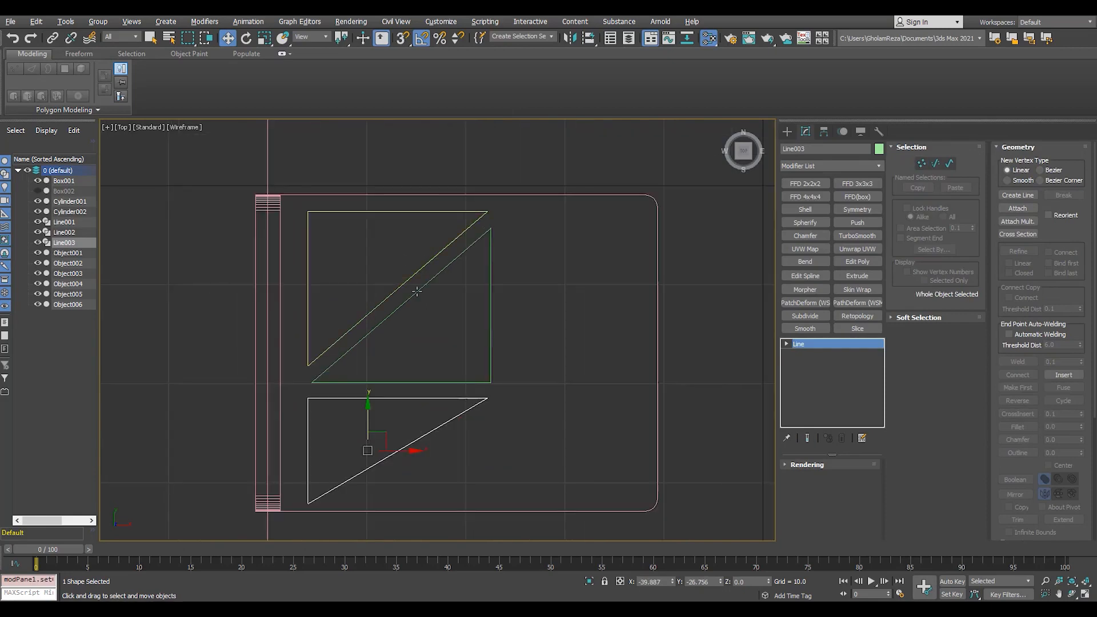
- Create a copy of the mirrored triangle rotated 90 degrees and place it in the panel's upper right area
key("e")
mouse_move(460, 303)
left_mouse_down("shift")
mouse_move(512, 328)
mouse_move(611, 333)
left_mouse_up("shift")
left_click(548, 357)
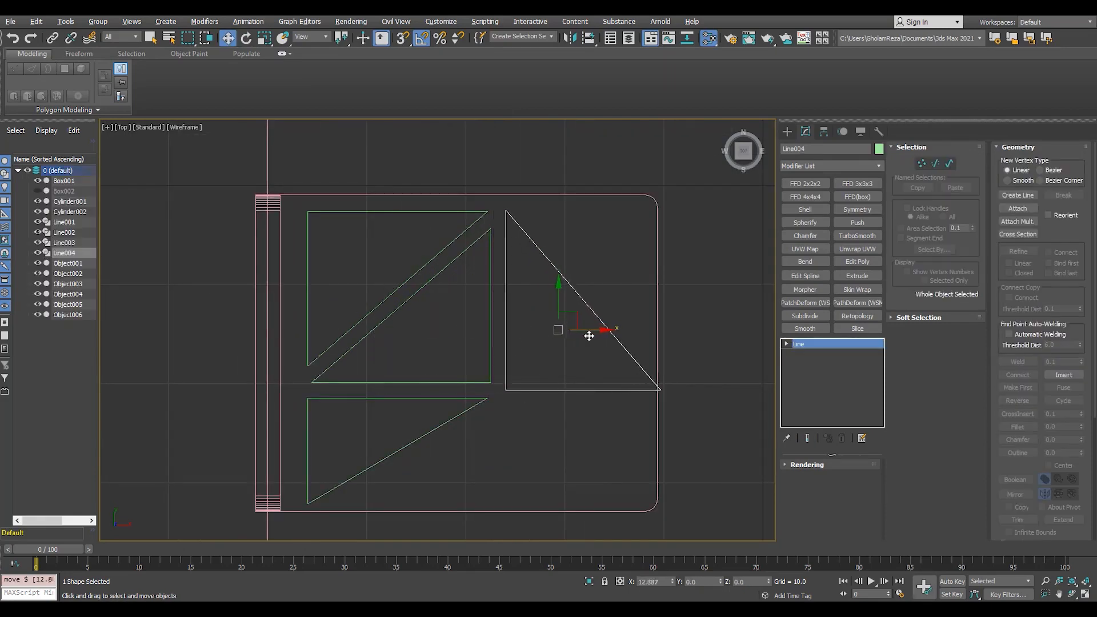
- Move the rotated triangle's lower right vertex along X to just inside the panel's outer edge
key("1")
left_click(659, 390)
scroll(678, 390, "up", 2)
left_click_drag(677, 394, 394, 386)
scroll(662, 392, "down", 3)
scroll(663, 390, "up", 2)
- Align the rotated triangle's base and top vertex with the neighboring triangles using snapping, then leave vertex editing
key("s")
key("s")
middle_click_drag(464, 140, 465, 223)
left_click_drag(473, 198, 387, 268)
left_click_drag(384, 230, 382, 230)
key("s")
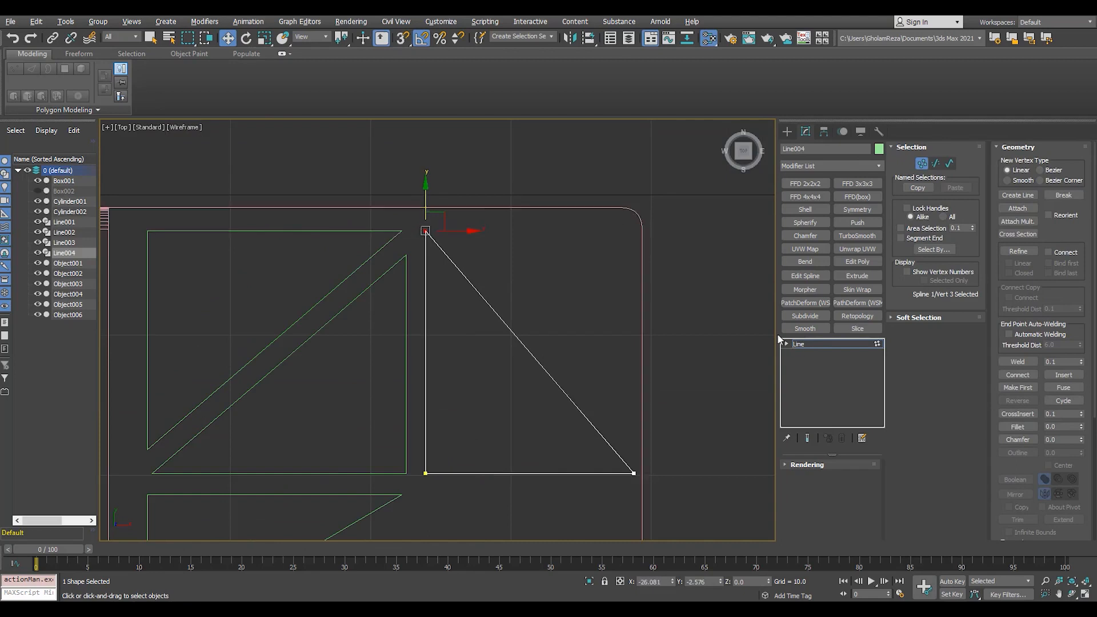
left_click(799, 345)
- Create a copy of the rotated triangle turned 180 degrees and snap it against the source triangle's diagonal
middle_click_drag(494, 336, 485, 301)
key("e")
mouse_move(516, 330)
left_mouse_down("shift")
mouse_move(568, 350)
mouse_move(599, 384)
left_mouse_up("shift")
key("Return")
key("w")
middle_click_drag(537, 367, 499, 311)
key("s")
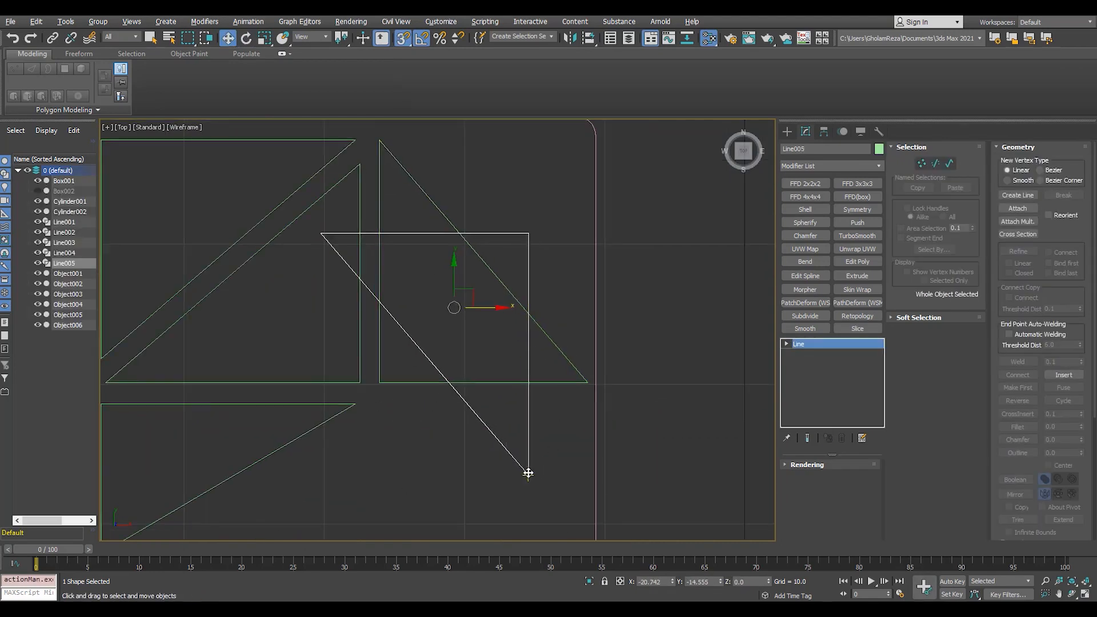
left_click_drag(527, 472, 582, 383)
left_click_drag(380, 233, 362, 139)
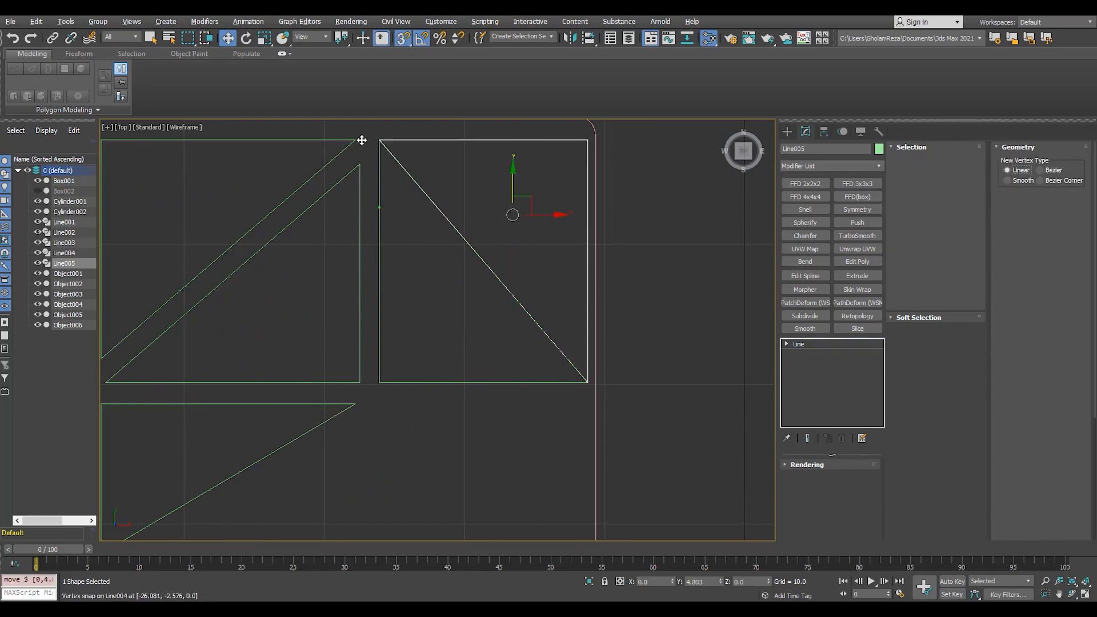
- Move the new triangle about 1.2 units along X to open a gap between the two diagonals
middle_click_drag(505, 244, 522, 315)
scroll(500, 303, "up", 3)
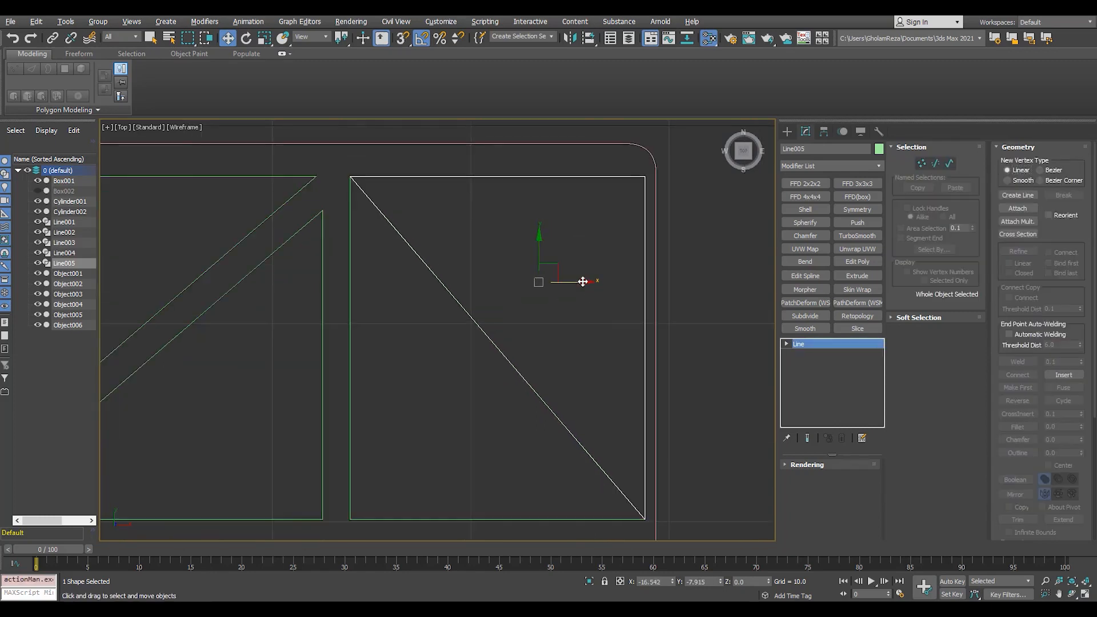
left_click_drag(581, 281, 605, 280)
scroll(607, 280, "down", 4)
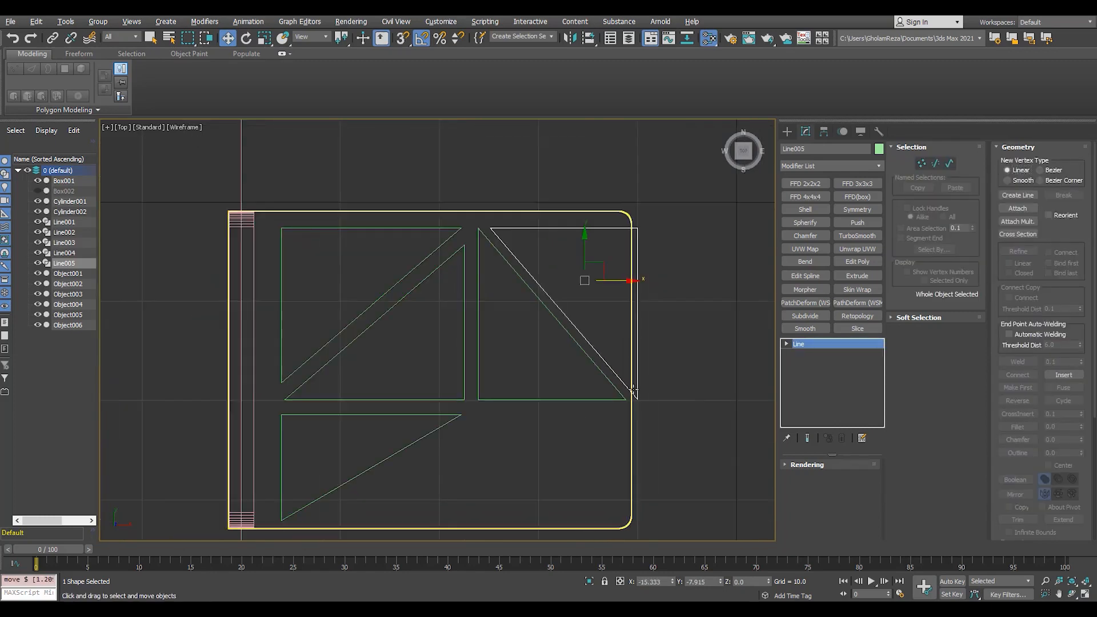
key("1")
scroll(646, 351, "up", 2)
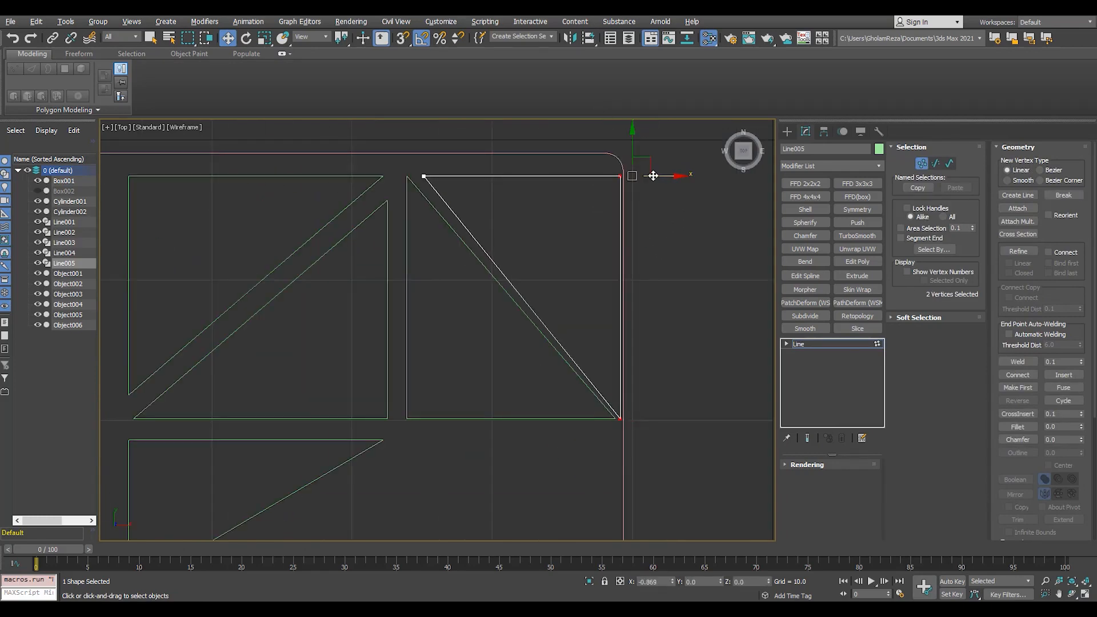
left_click_drag(653, 176, 664, 176)
left_click(812, 345)
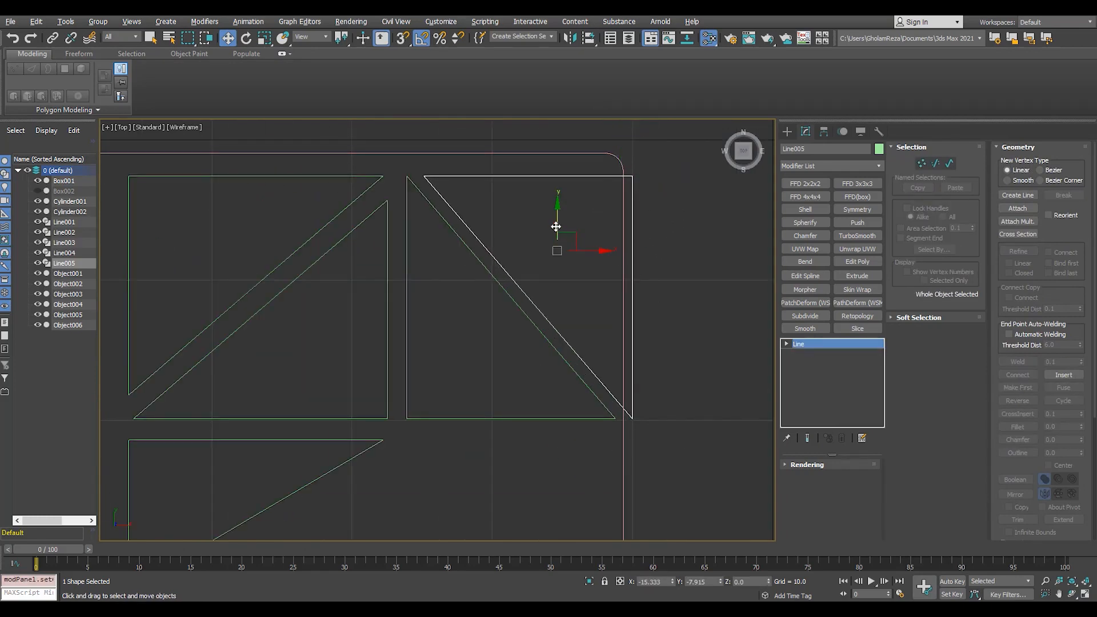
- Raise the new triangle's lower vertex along Y and shift its upper left vertex right along X
key("1")
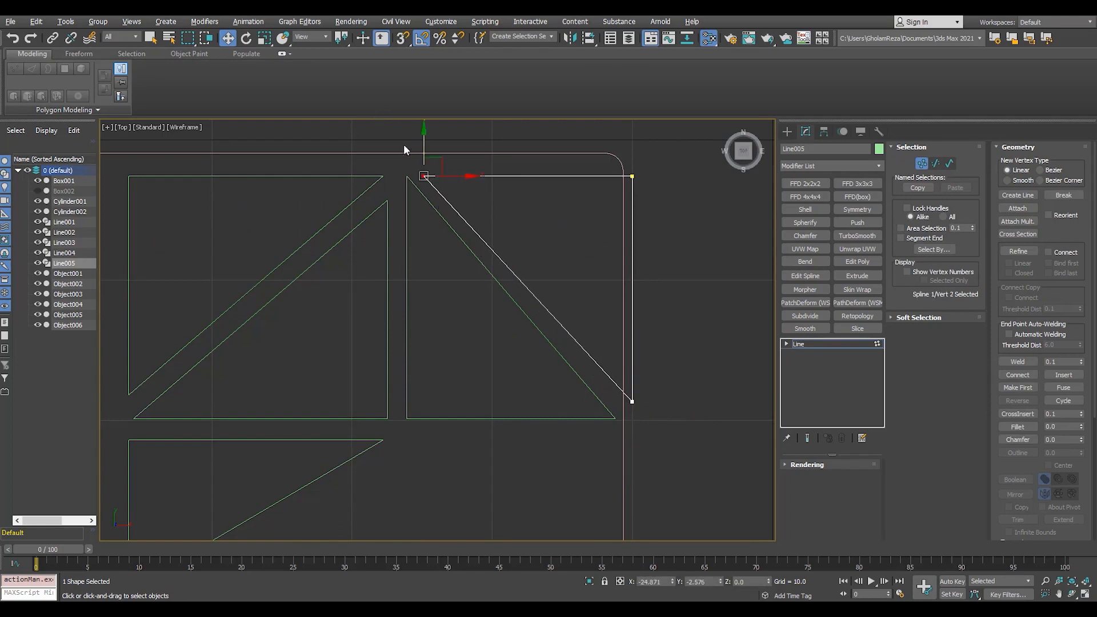
scroll(440, 158, "up", 1)
left_click_drag(445, 182, 458, 181)
- Move the new triangle's two right vertices along X into line with the lower right corner of the adjacent triangle
scroll(482, 228, "down", 2)
left_click_drag(628, 394, 571, 189)
scroll(563, 275, "up", 2)
left_click_drag(670, 137, 611, 478)
scroll(605, 428, "down", 3)
- Raise the triangle's lower right vertex about 0.8 units along Y, leave vertex editing and deselect the spline
left_click(631, 397)
middle_click_drag(606, 400, 581, 335)
left_click(577, 374)
scroll(577, 375, "up", 3)
middle_click_drag(595, 381, 587, 425)
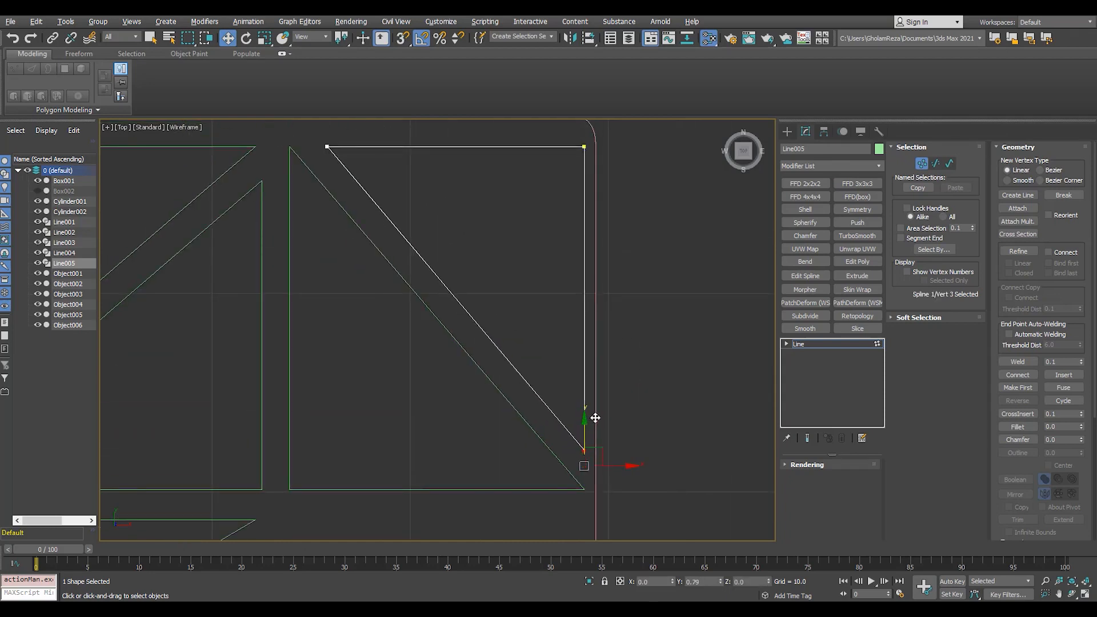
scroll(522, 446, "down", 2)
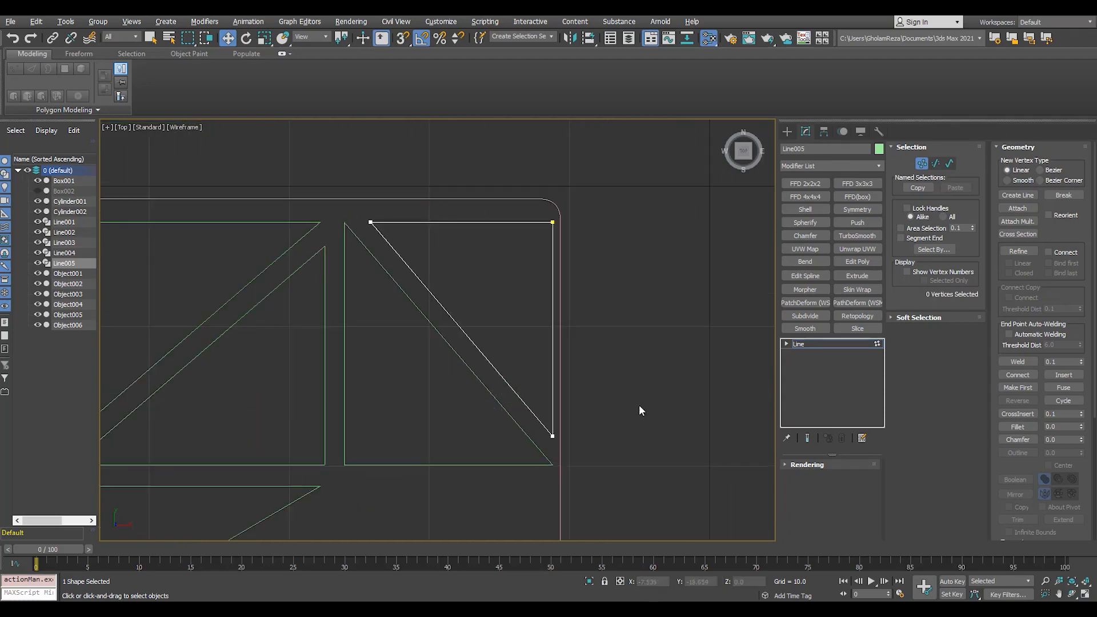
left_click(804, 345)
scroll(440, 368, "down", 3)
left_click(421, 391)
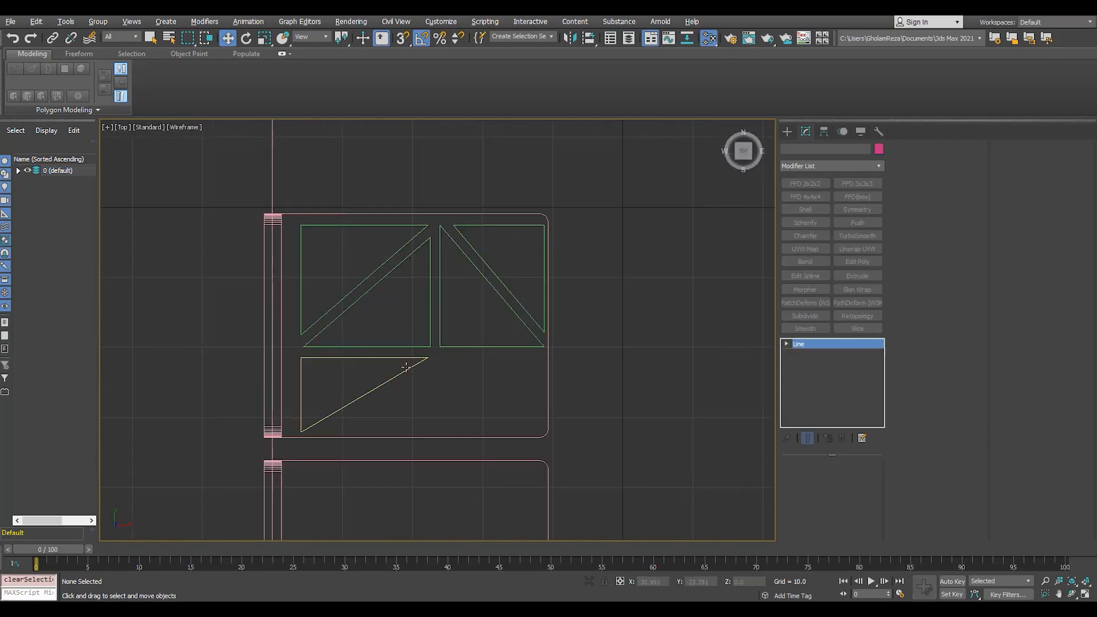
- Copy the lower left triangle with a 180-degree rotation and move the copy about 8 units along X
left_click(406, 367)
key("e")
mouse_move(380, 380)
left_mouse_down("shift")
mouse_move(502, 409)
mouse_move(484, 404)
left_mouse_up("shift")
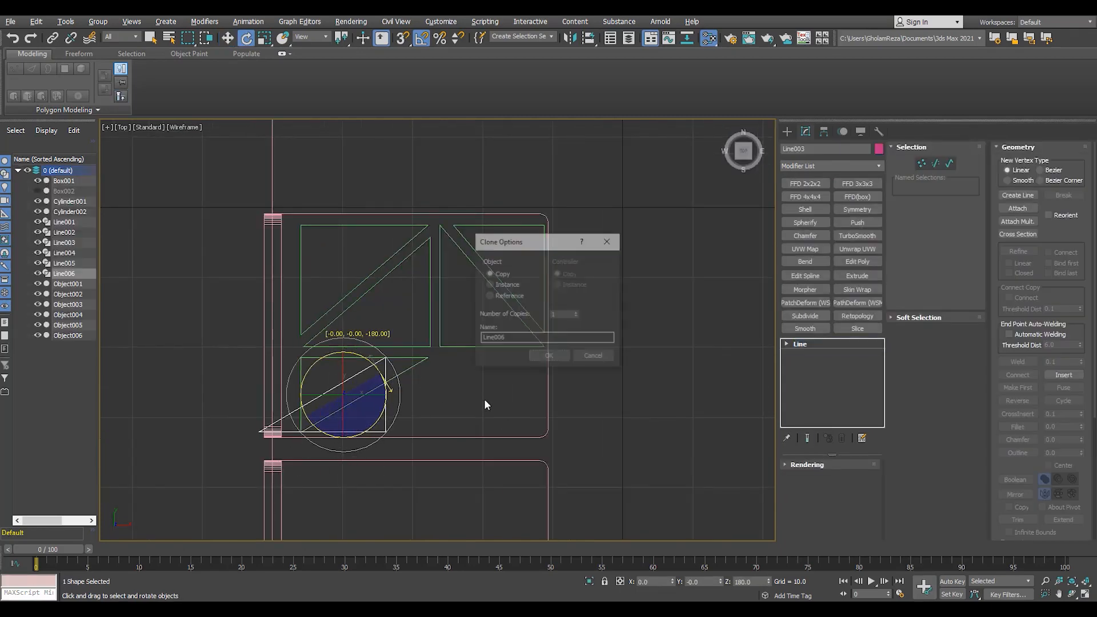
key("Return")
scroll(327, 389, "up", 3)
key("w")
left_click_drag(382, 403, 491, 425)
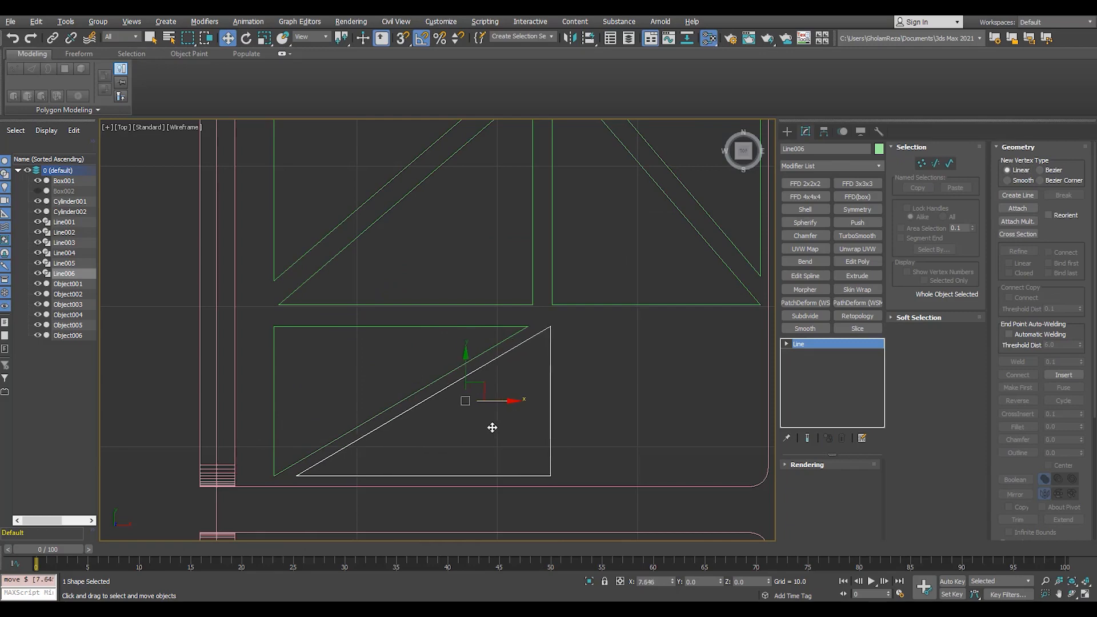
- Move the copied triangle's lower right vertex along X into line with the lower right corner of the triangle above
middle_click_drag(496, 429, 425, 420)
scroll(452, 375, "up", 1)
key("2")
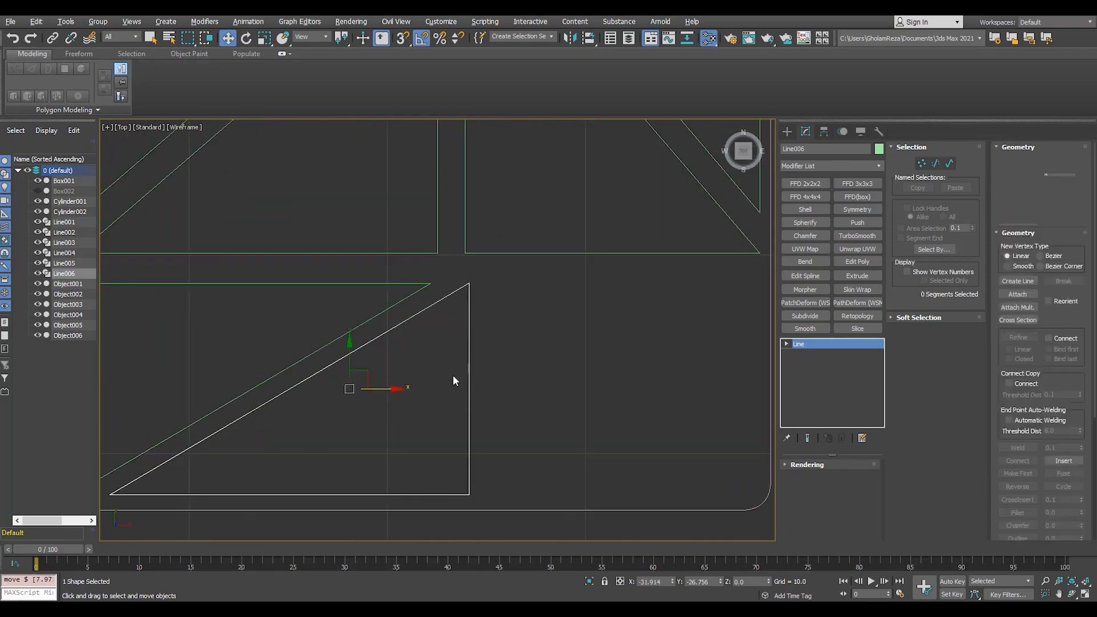
scroll(470, 287, "up", 5)
scroll(487, 286, "down", 5)
scroll(498, 303, "up", 4)
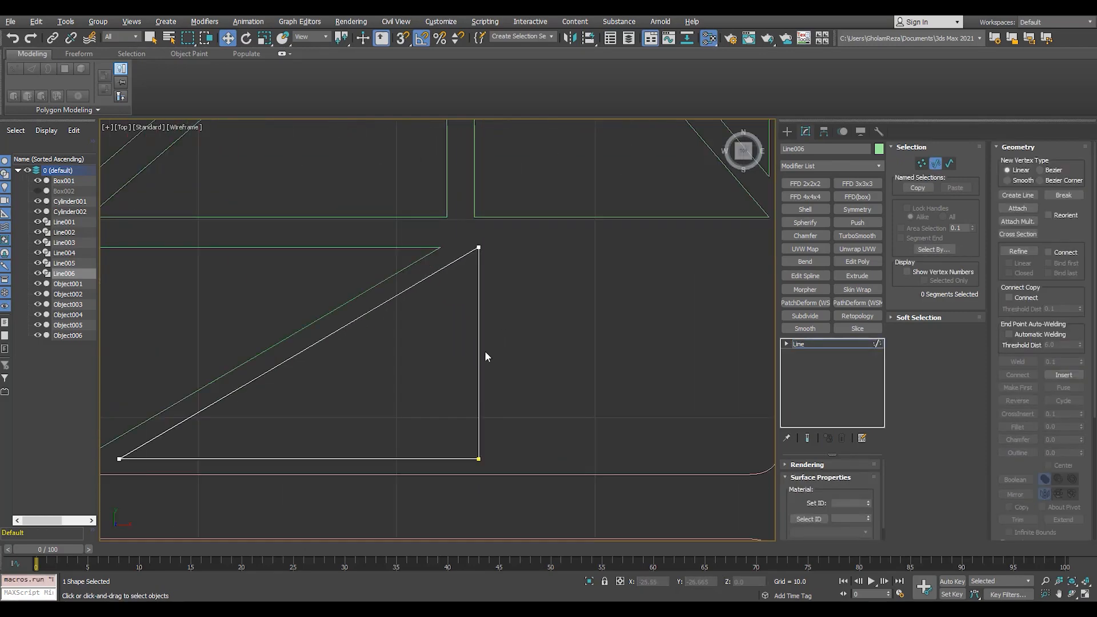
key("1")
left_click(478, 459)
middle_click_drag(520, 456, 345, 465)
scroll(320, 470, "down", 2)
left_click_drag(308, 469, 482, 333)
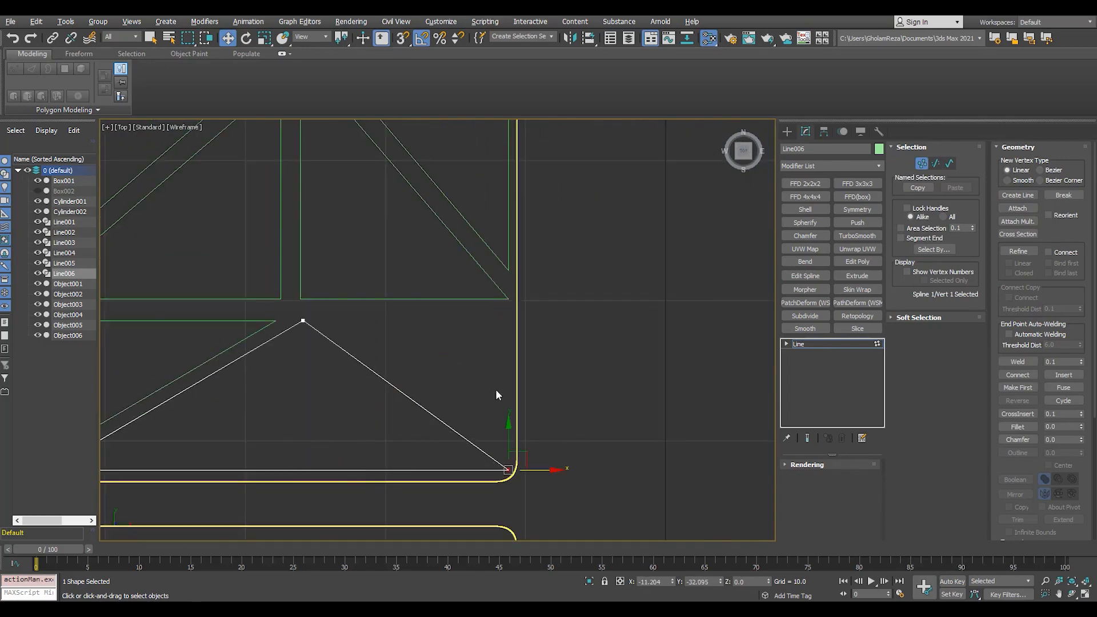
- Refine the copy's right edge with an extra vertex and snap it into place as the shape's upper right corner
scroll(505, 441, "up", 2)
key("2")
right_click(470, 407)
left_click(453, 443)
left_click(492, 467)
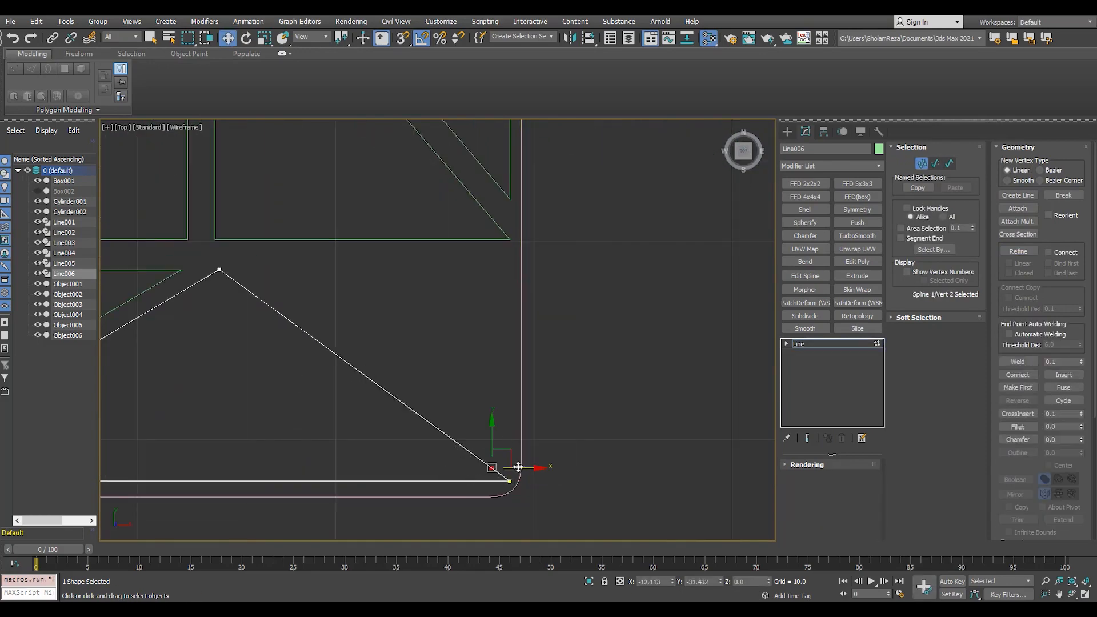
left_click_drag(237, 268, 233, 269)
scroll(494, 318, "down", 2)
left_click(494, 318)
scroll(492, 317, "down", 2)
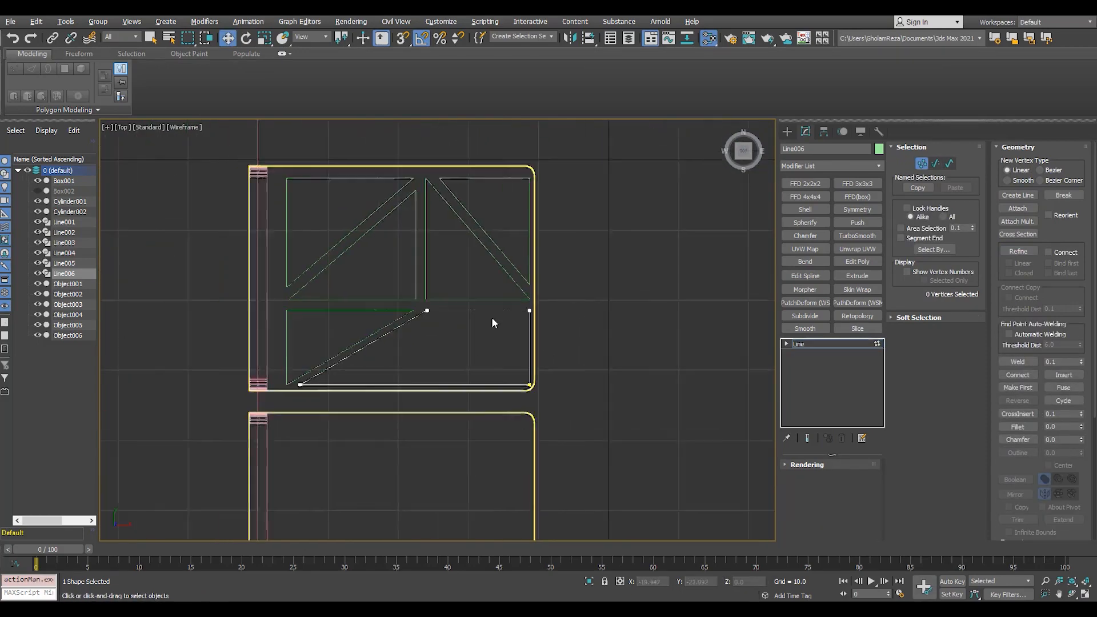
- Move the four-sided shape's two right vertices inward along X, then open the triangle above for vertex editing
scroll(514, 287, "up", 3)
left_click_drag(639, 303, 604, 469)
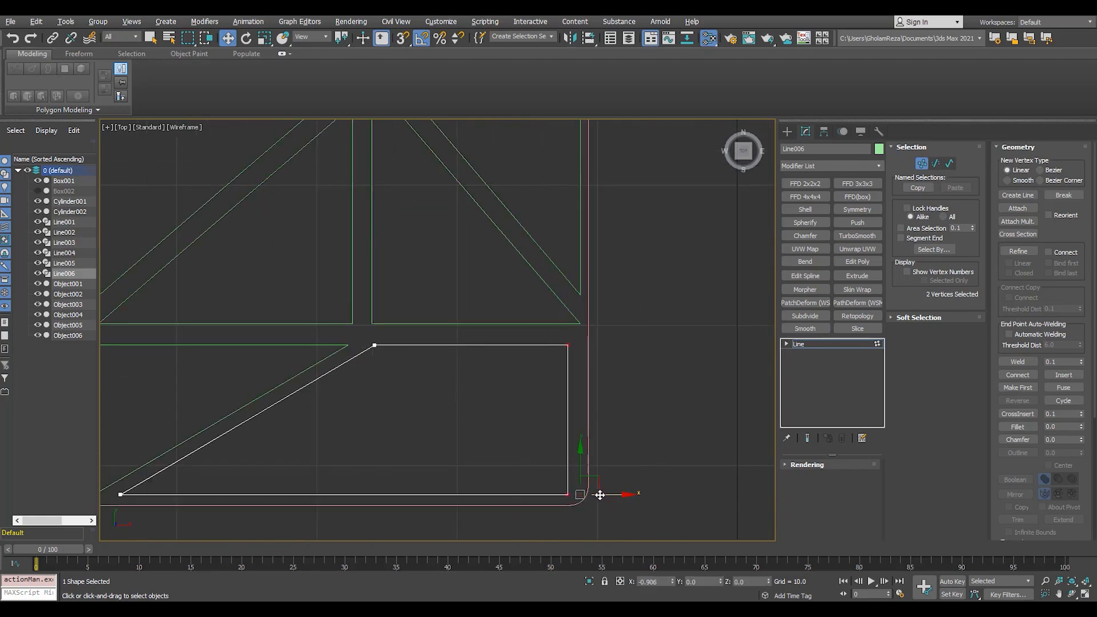
key("1")
left_click(528, 322)
key("1")
- Snap the lower right vertex of the triangle above along X into line with the four-sided shape's right edge
scroll(580, 310, "up", 2)
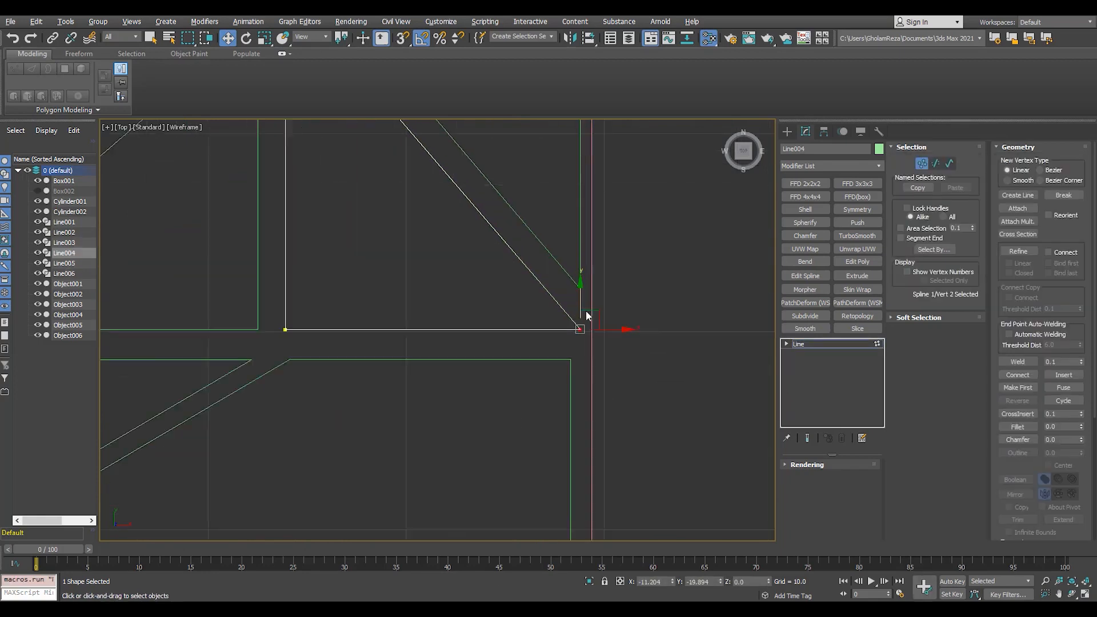
key("s")
left_click_drag(579, 337, 564, 391)
key("s")
middle_click_drag(574, 390, 576, 492)
left_click(798, 344)
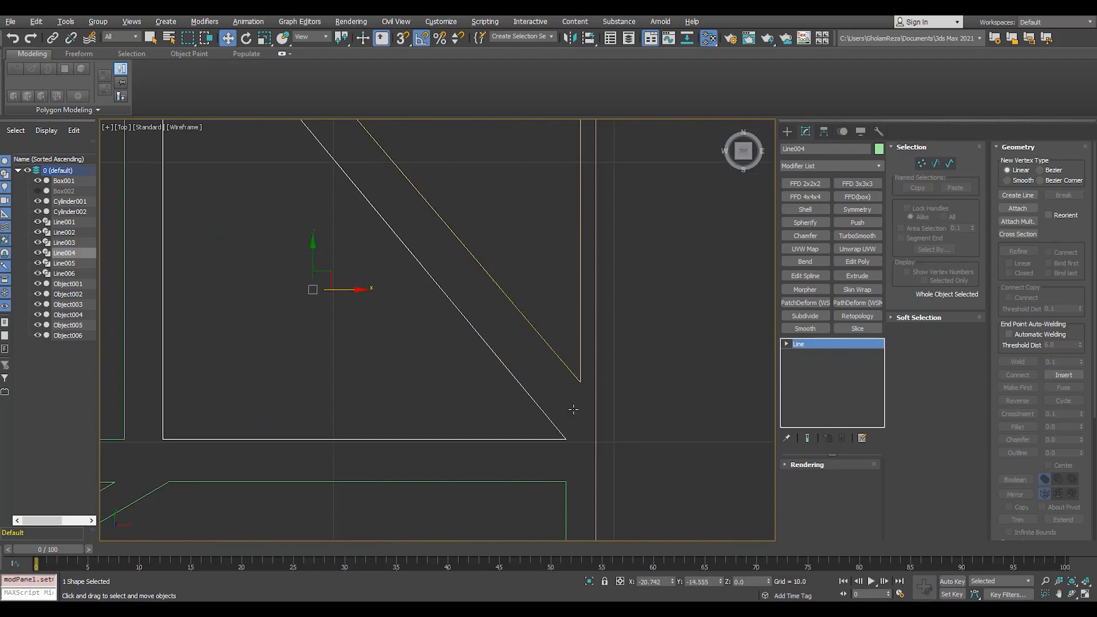
- Align the upper right triangle's two right vertices along X with the right edges of the shapes below
scroll(573, 410, "down", 3)
left_click(576, 389)
key("1")
left_click_drag(545, 442, 659, 114)
scroll(562, 411, "up", 2)
key("s")
left_click_drag(590, 380, 573, 439)
key("ctrl+z")
scroll(606, 417, "down", 3)
left_click(644, 439)
- Shift the upper right triangle's upper left vertex slightly inward along X so its diagonal parallels the neighbouring one
scroll(567, 374, "up", 2)
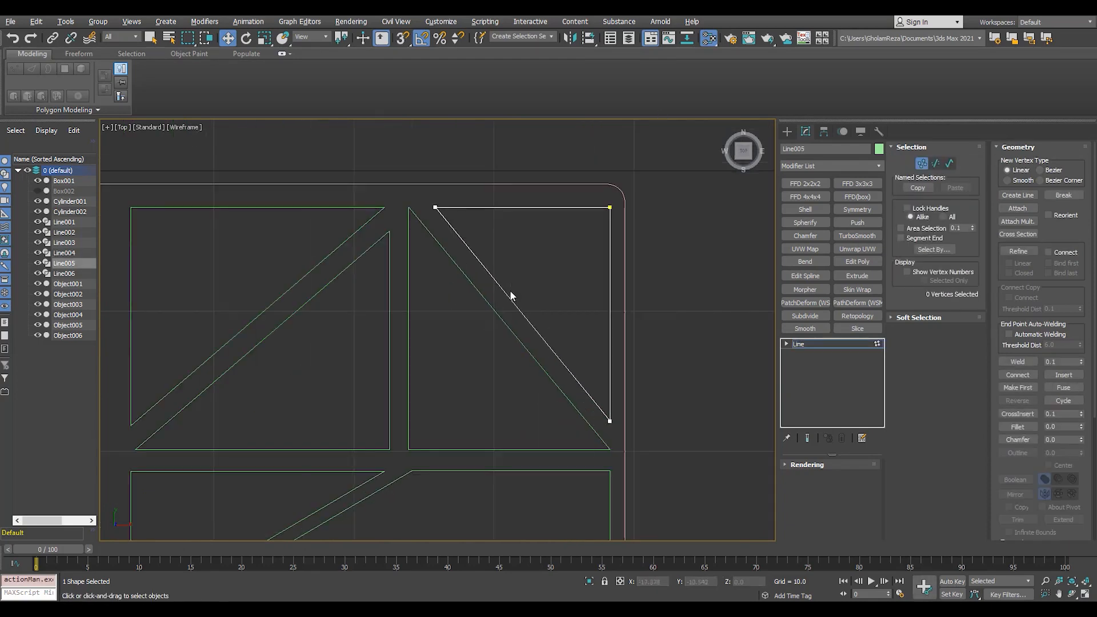
scroll(442, 249, "up", 3)
left_click_drag(443, 235, 352, 99)
middle_click_drag(469, 161, 359, 141)
scroll(379, 264, "down", 4)
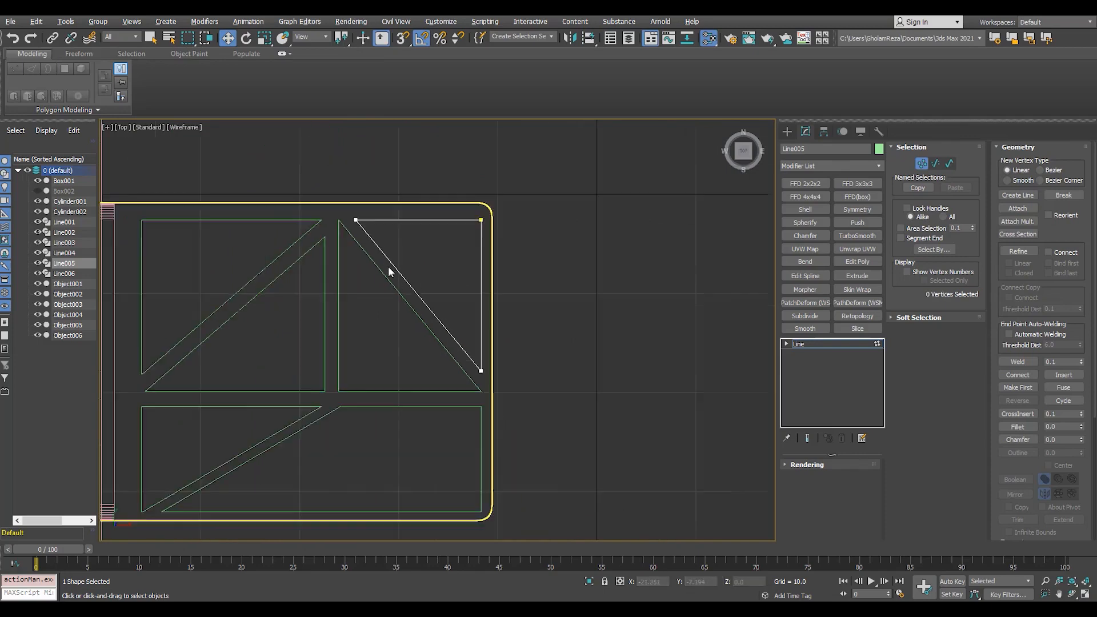
middle_click_drag(472, 444, 467, 406)
left_click(804, 344)
- Attach all the other pattern splines to the upper right triangle as one shape
middle_click_drag(391, 349, 543, 330)
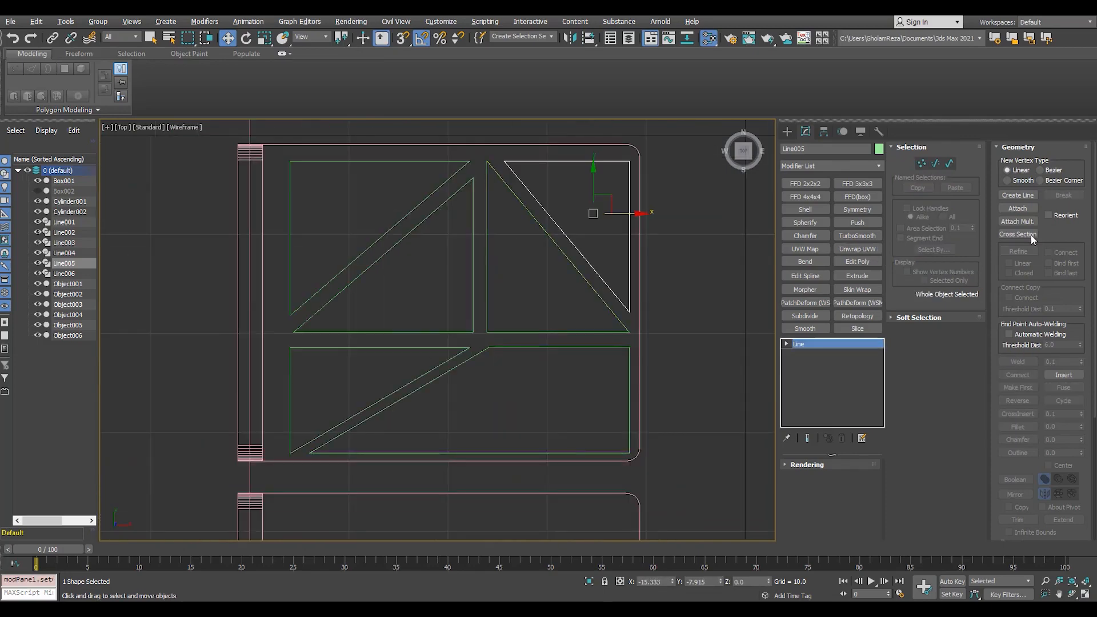
left_click(439, 348)
left_click(629, 377)
- Fillet all corner vertices of the attached pattern splines by about 1.1 and leave vertex editing
key("w")
key("1")
scroll(641, 339, "up", 2)
left_click_drag(561, 407, 653, 353)
scroll(650, 336, "down", 2)
left_click_drag(674, 398, 576, 506)
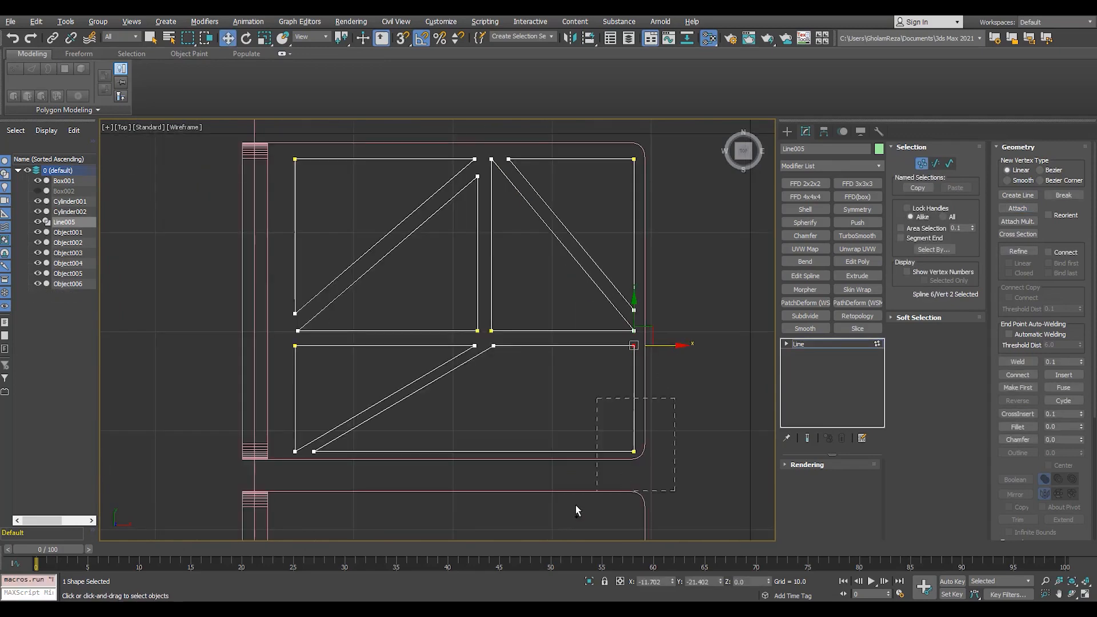
scroll(332, 346, "up", 2)
left_click_drag(294, 387, 241, 339, "ctrl")
scroll(249, 286, "down", 2)
middle_click_drag(257, 221, 276, 331)
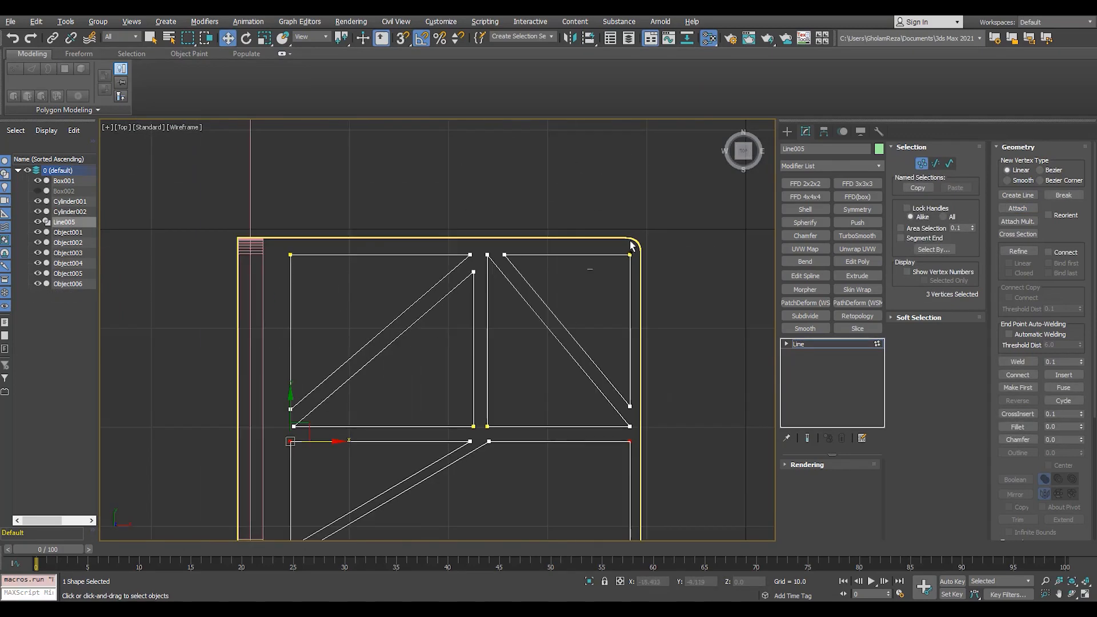
middle_click_drag(442, 467, 449, 456)
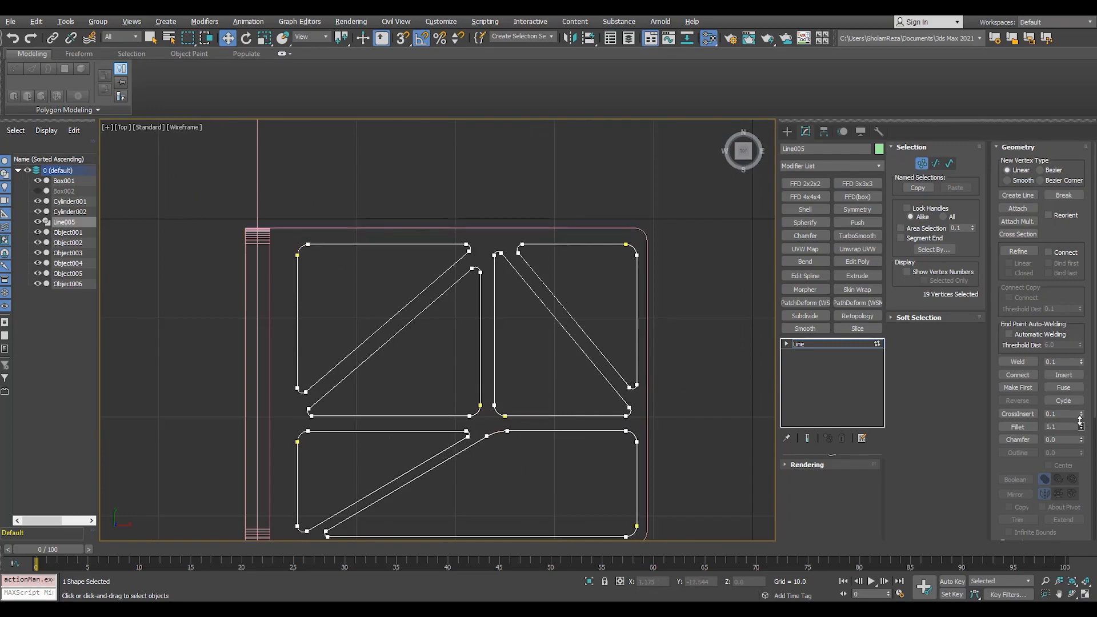
left_click(837, 344)
- Raise the pattern spline along Z to about 33.35, just above the body's upper surface
key("alt+w")
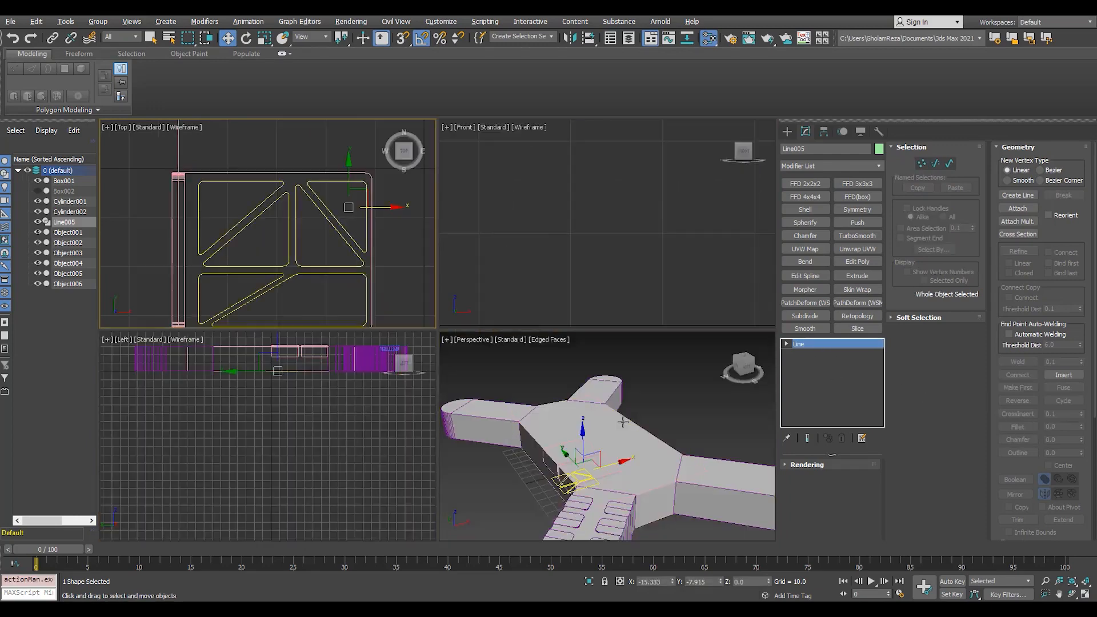
middle_click(565, 449)
key("alt+w")
scroll(429, 394, "down", 2)
scroll(420, 388, "up", 4)
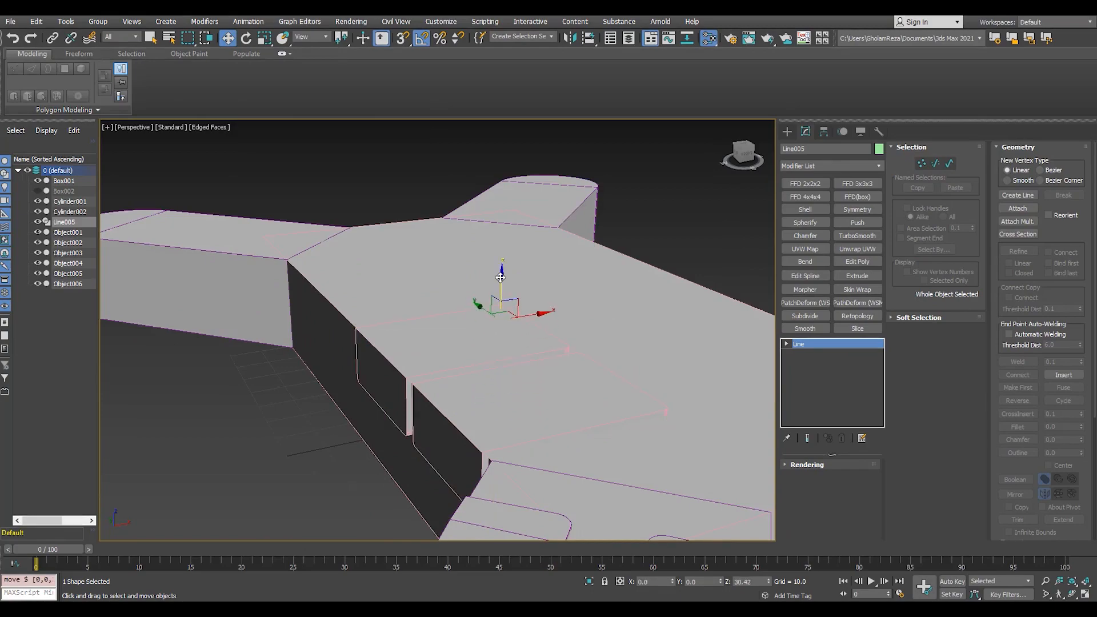
left_click_drag(500, 277, 500, 269)
scroll(470, 314, "up", 4)
middle_click_drag(470, 314, 531, 294, "alt")
- Extrude the pattern spline by -8.5 down through the panel
left_click(857, 275)
middle_click_drag(409, 394, 432, 371, "alt")
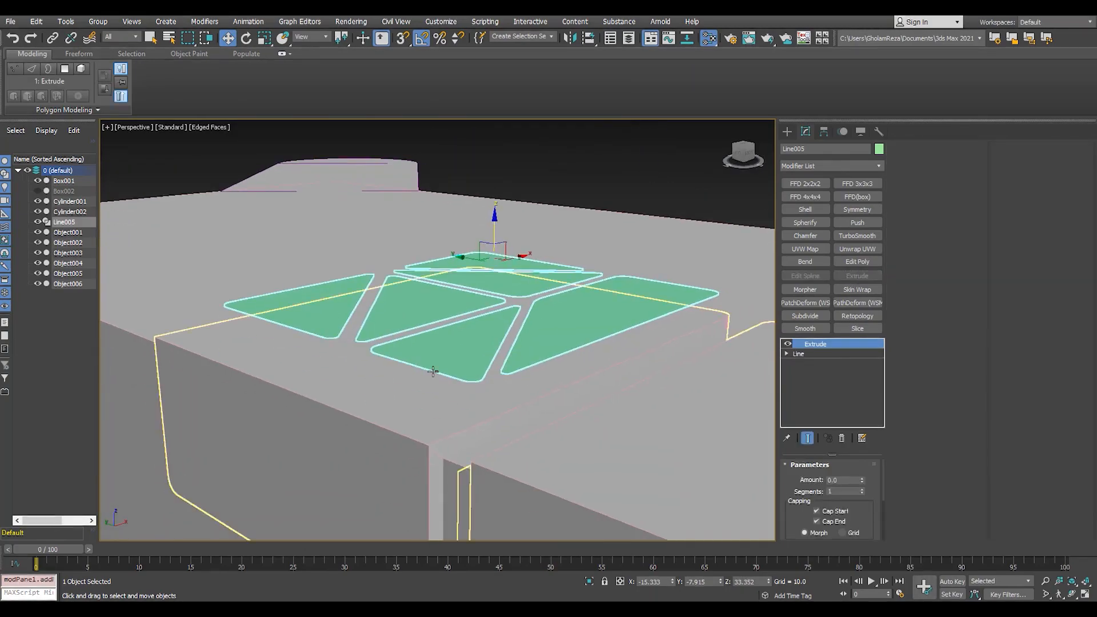
key("F3")
left_click_drag(862, 481, 862, 490)
middle_click_drag(548, 297, 514, 365, "alt")
- Center the extruded pattern's pivot on the object
key("alt+w")
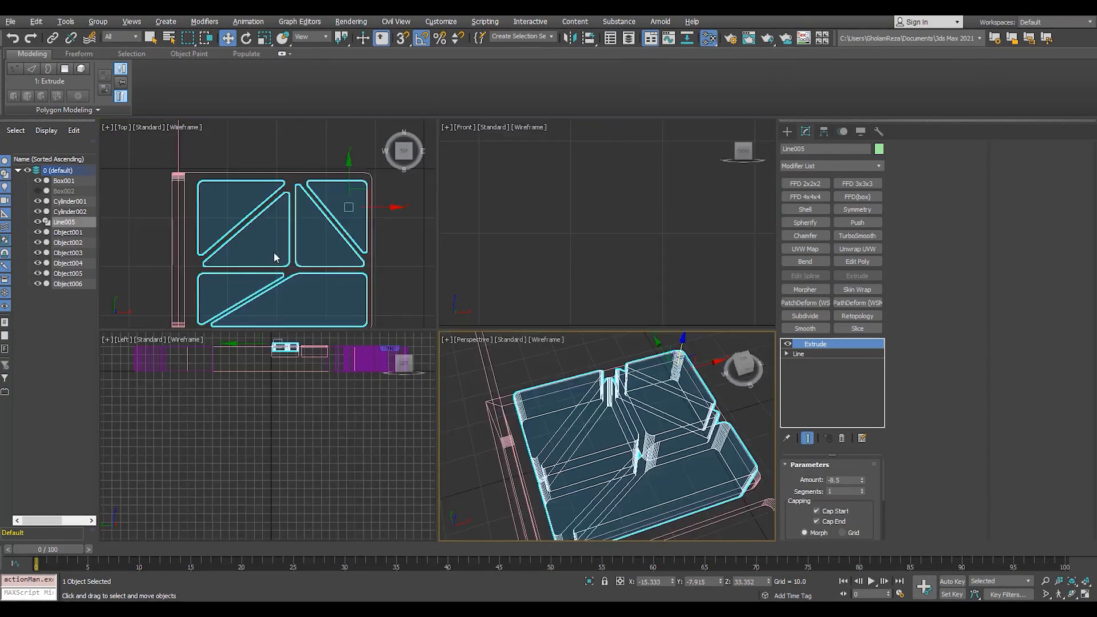
key("alt+w")
key("F3")
scroll(514, 234, "down", 3)
scroll(477, 360, "up", 5)
scroll(481, 399, "down", 3)
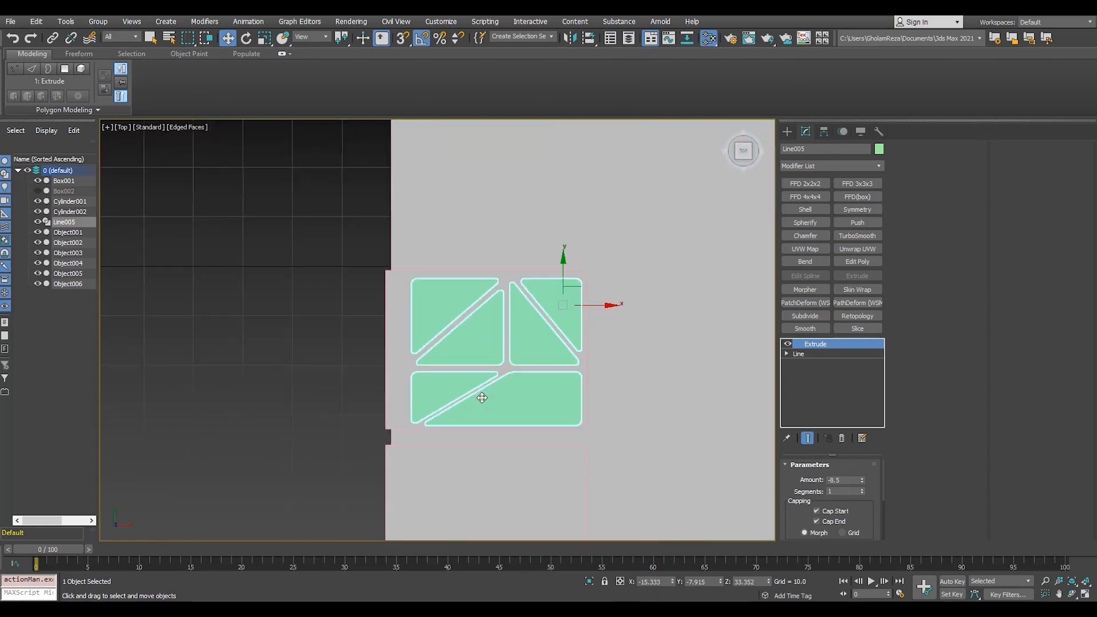
key("F3")
middle_click_drag(482, 398, 489, 265)
left_click(823, 131)
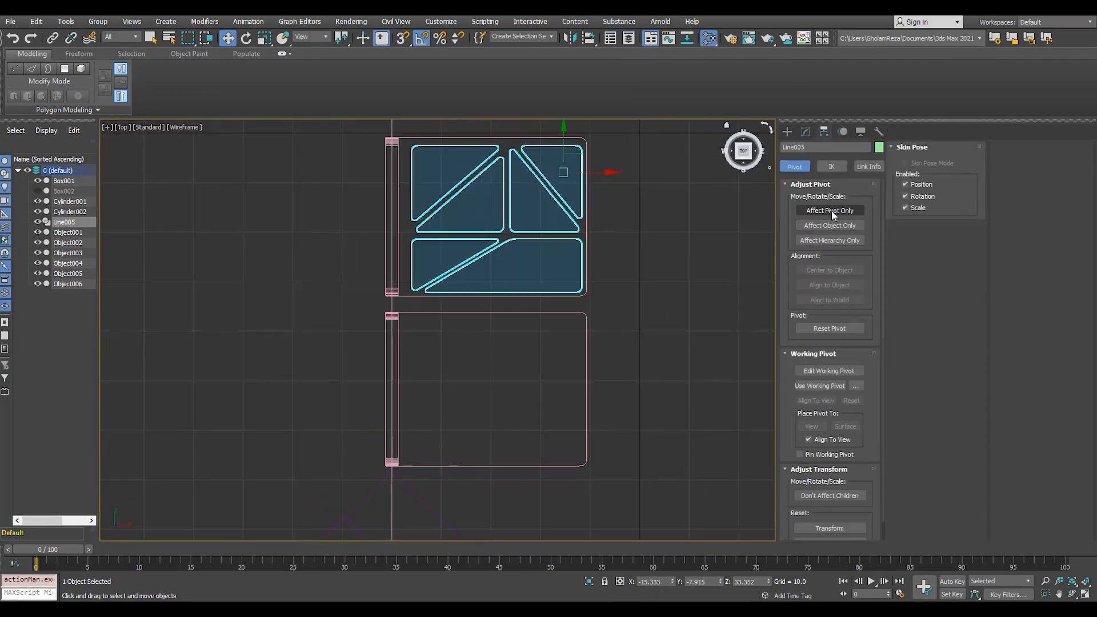
left_click(839, 210)
- Copy the extruded pattern onto the second panel with snapping on, then turn snapping off
key("s")
mouse_move(495, 195)
left_mouse_down("shift")
mouse_move(592, 360)
mouse_move(587, 381)
left_mouse_up("shift")
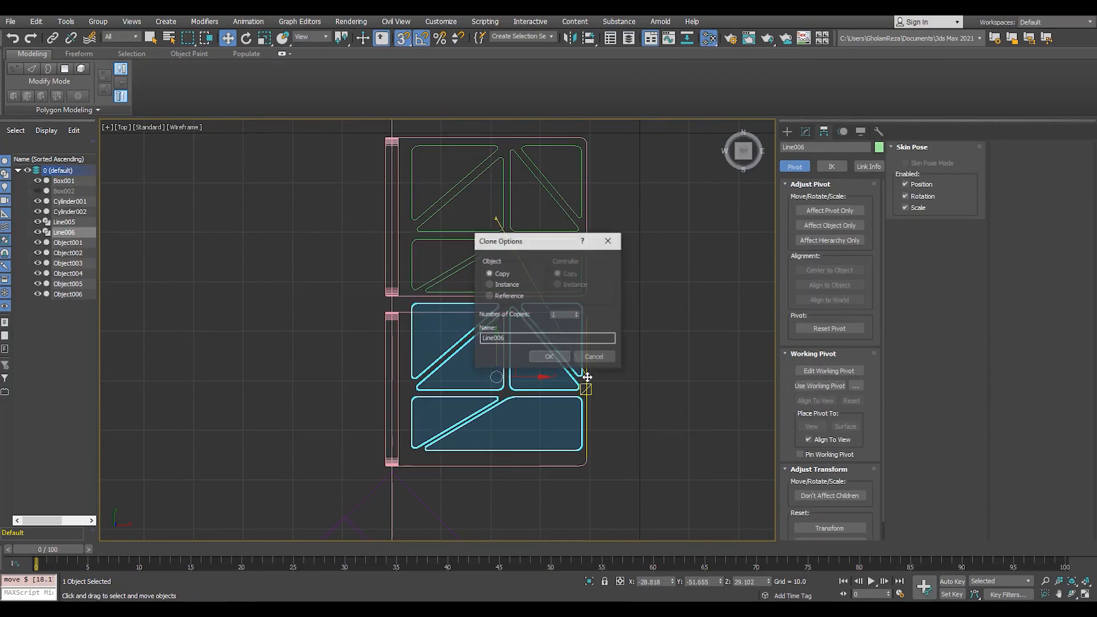
key("Return")
key("s")
scroll(491, 360, "up", 4)
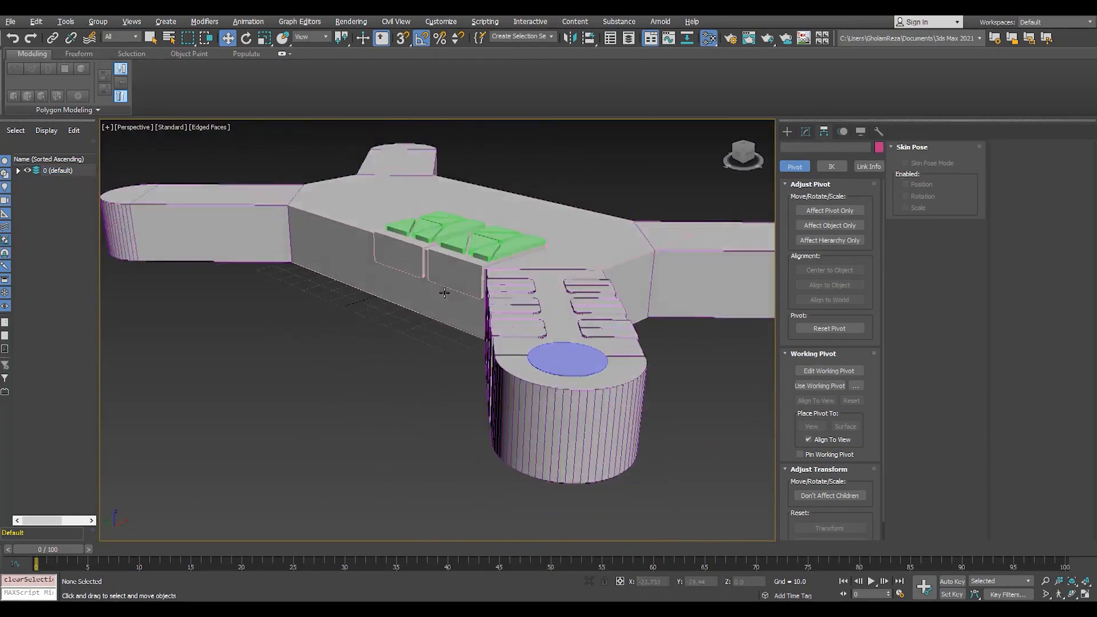
- Make the central body block a ProBoolean object with the Union operation and start picking operands
scroll(443, 293, "down", 5)
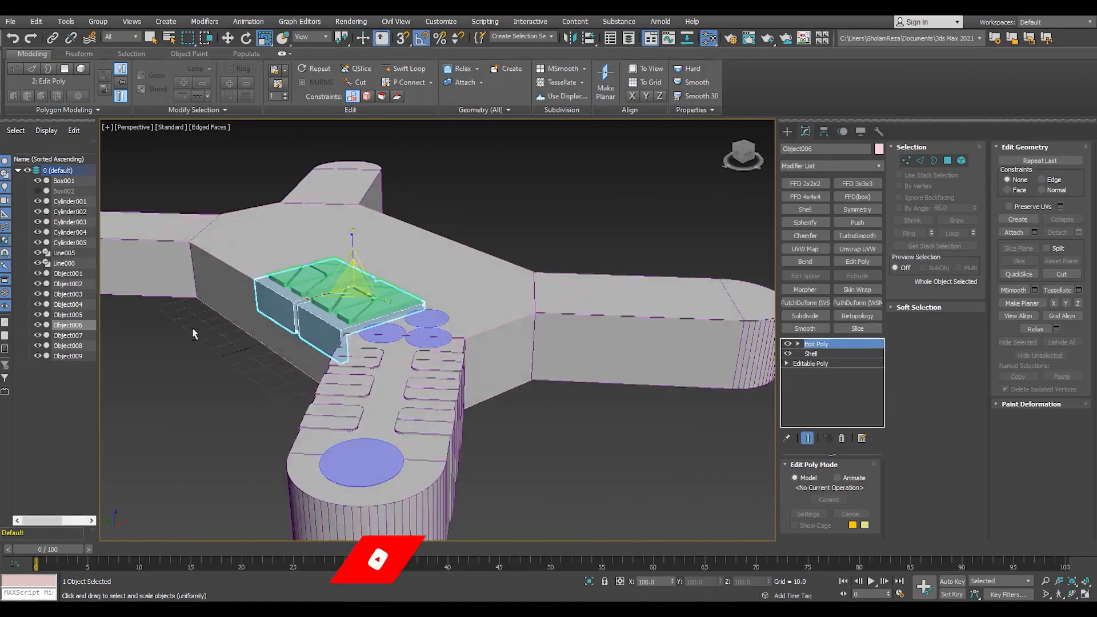
scroll(192, 327, "down", 3)
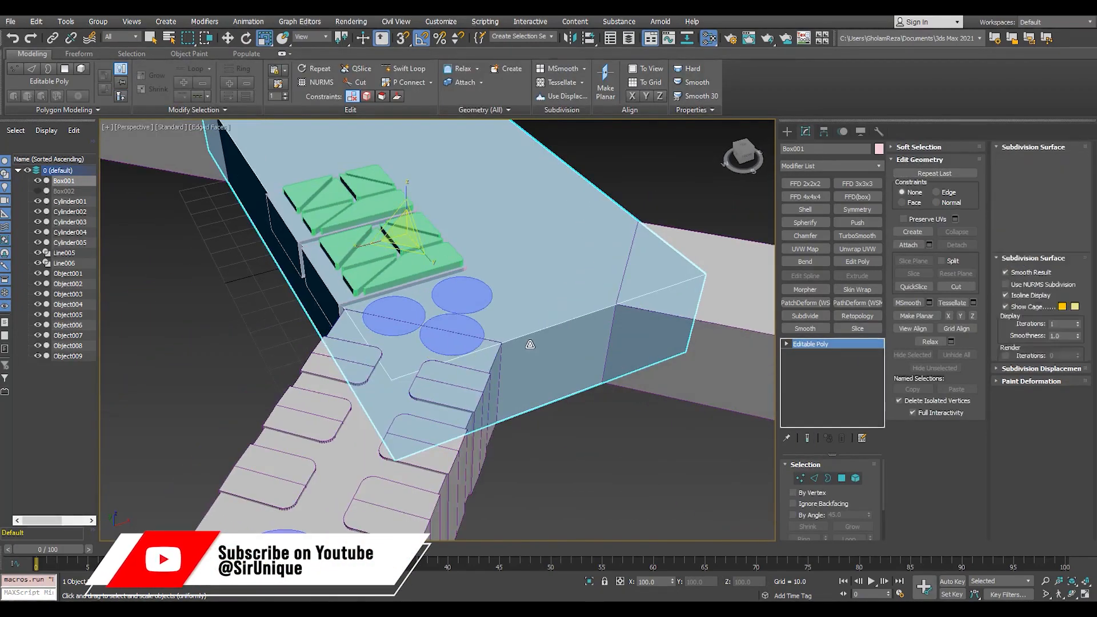
key("4")
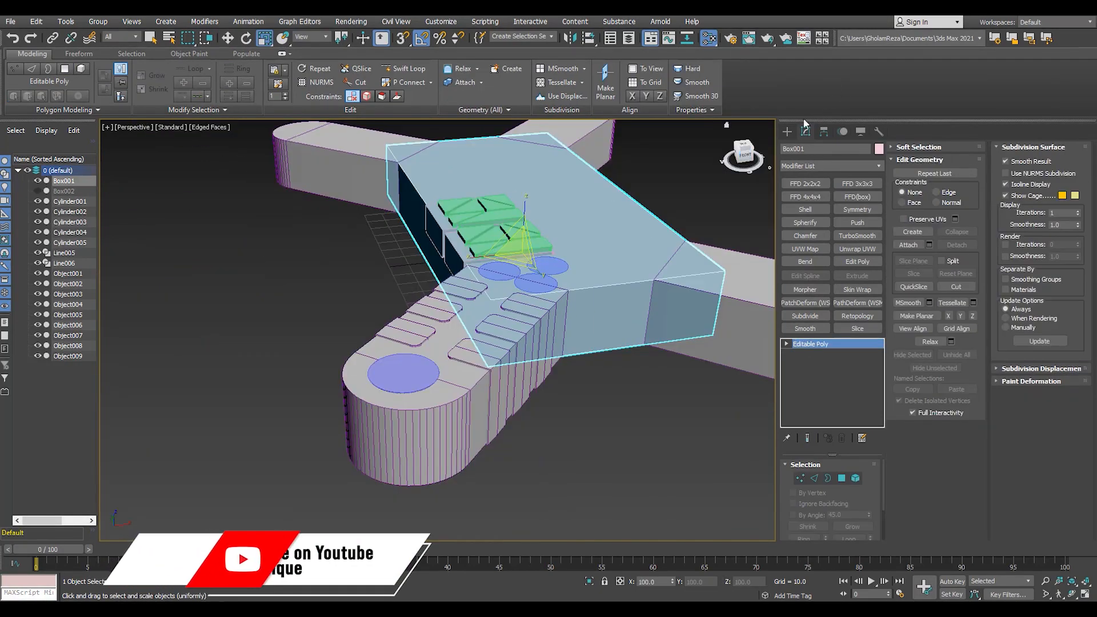
left_click(786, 131)
left_click(798, 147)
left_click(807, 163)
left_click(818, 208)
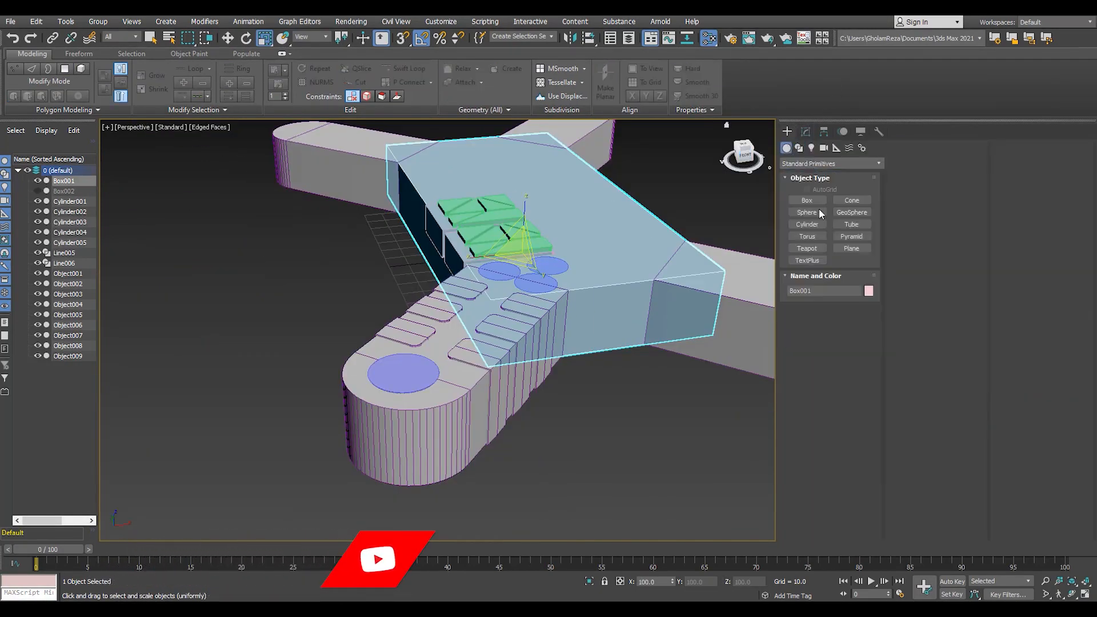
left_click(851, 248)
left_click(914, 473)
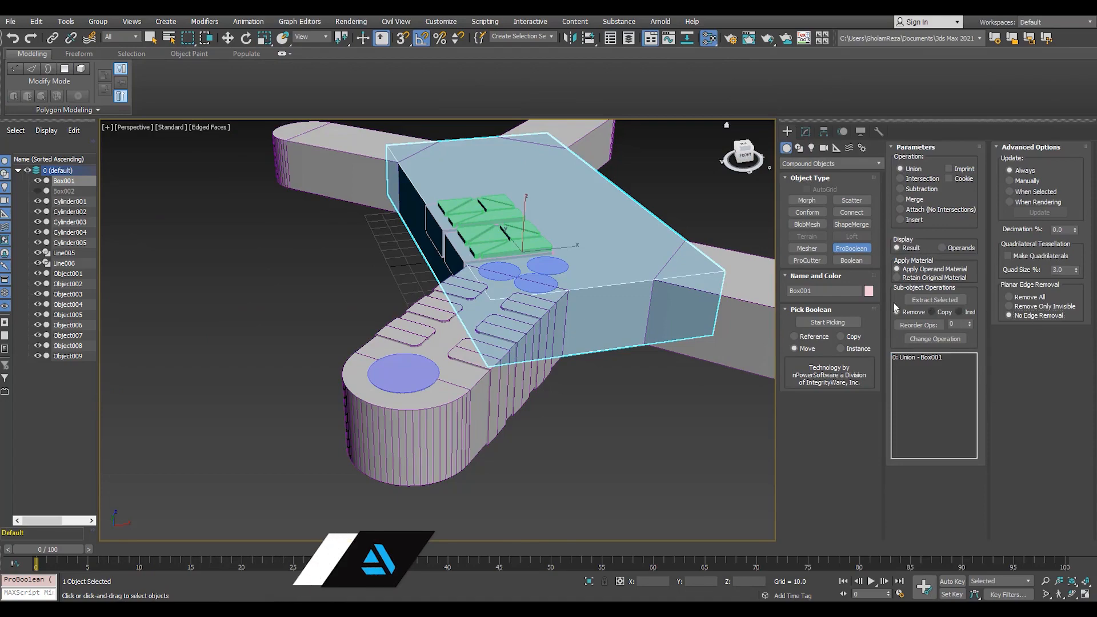
left_click(827, 323)
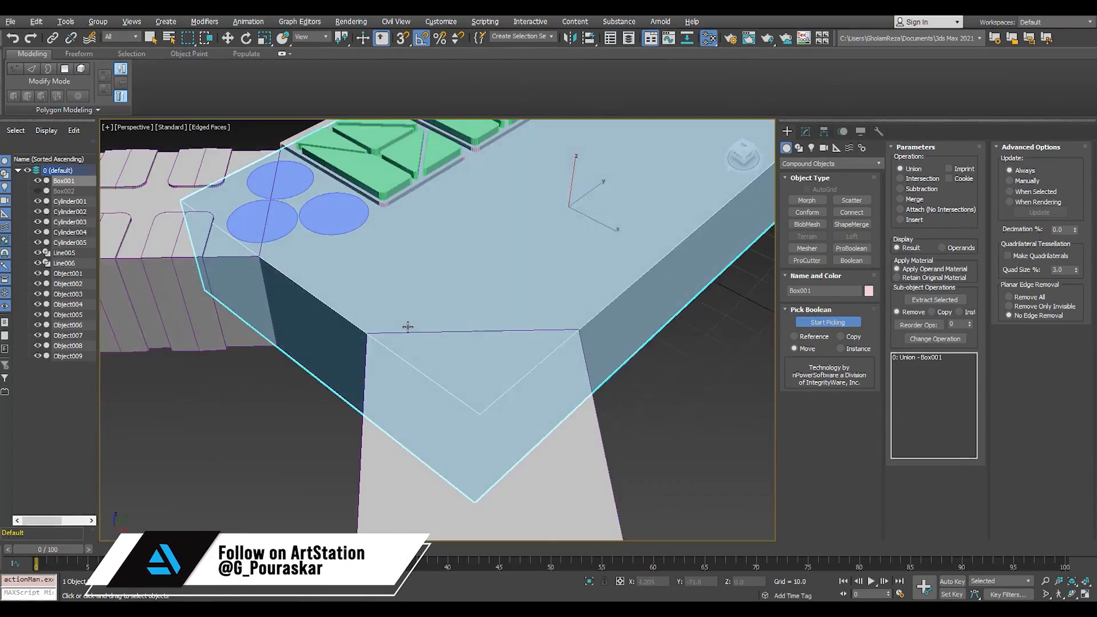
- Cap the selected open border at the isolated arm's inner end and leave border editing
scroll(282, 403, "up", 4)
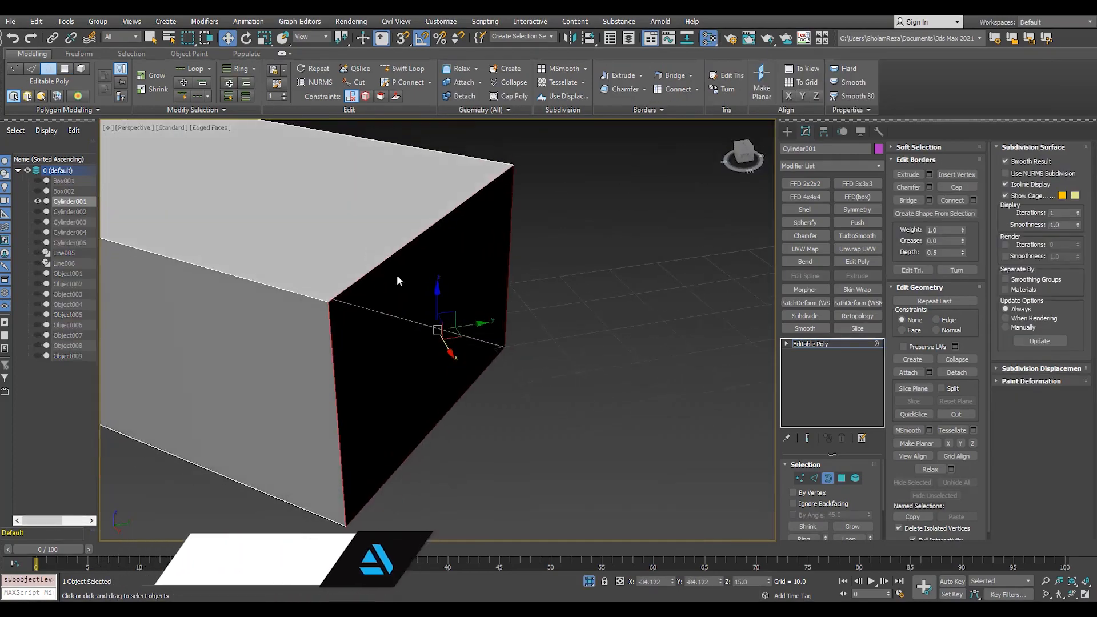
left_click(956, 187)
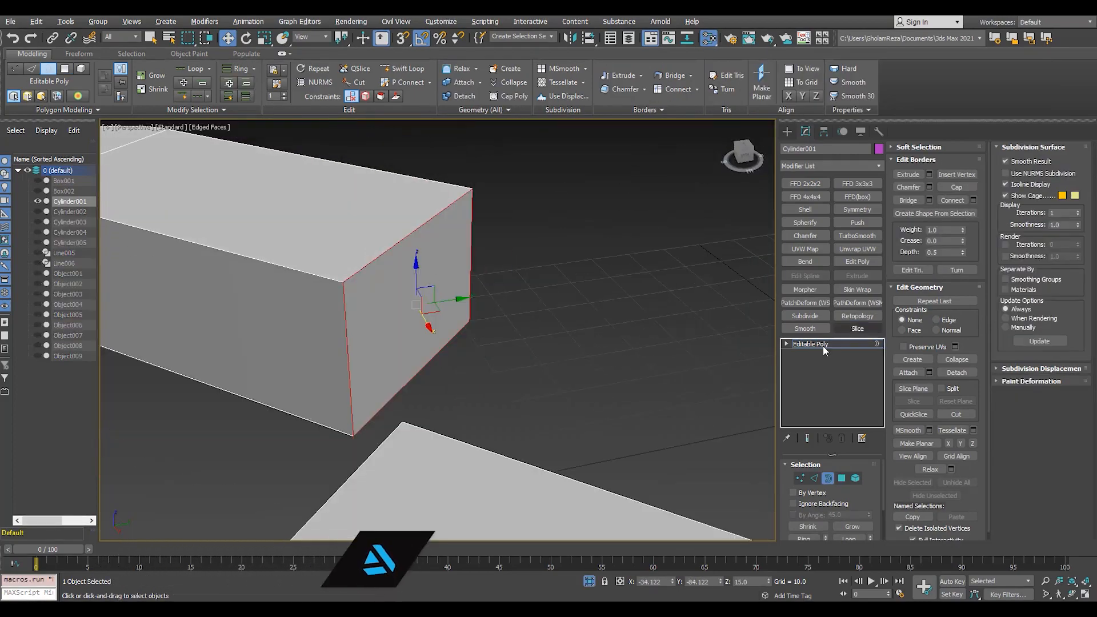
left_click(810, 343)
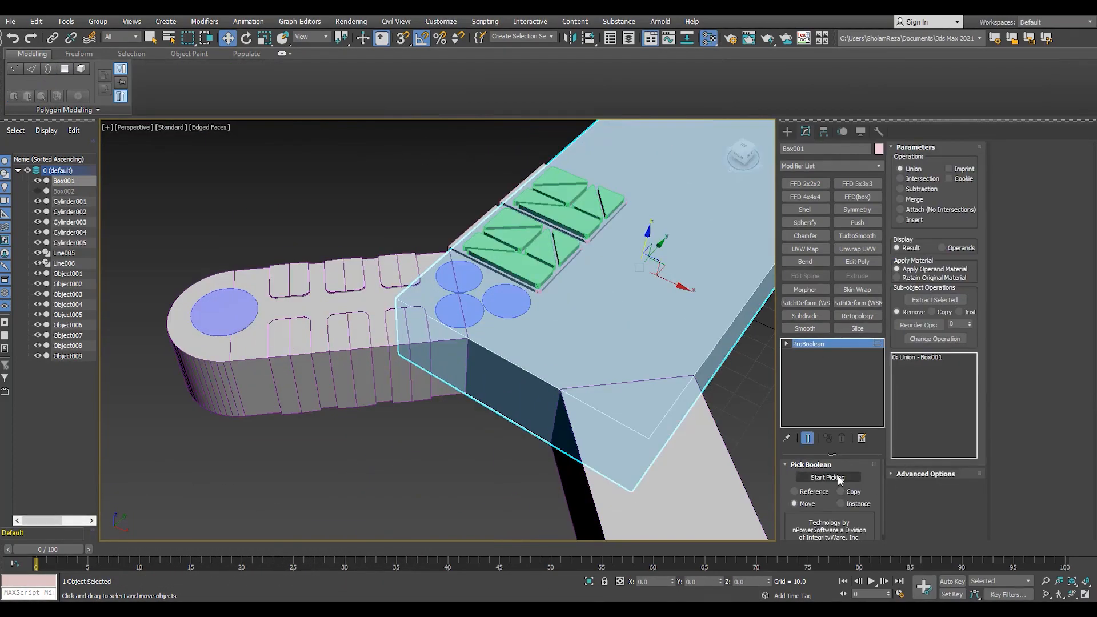
- Union the arm with the rounded pads to the central body and inspect the joined mesh in wireframe and shaded display
middle_click_drag(450, 381, 664, 207, "alt")
scroll(656, 211, "up", 5)
scroll(619, 238, "down", 5)
middle_click_drag(619, 238, 421, 297, "alt")
middle_click_drag(517, 350, 462, 329, "alt")
scroll(316, 321, "up", 4)
key("F3")
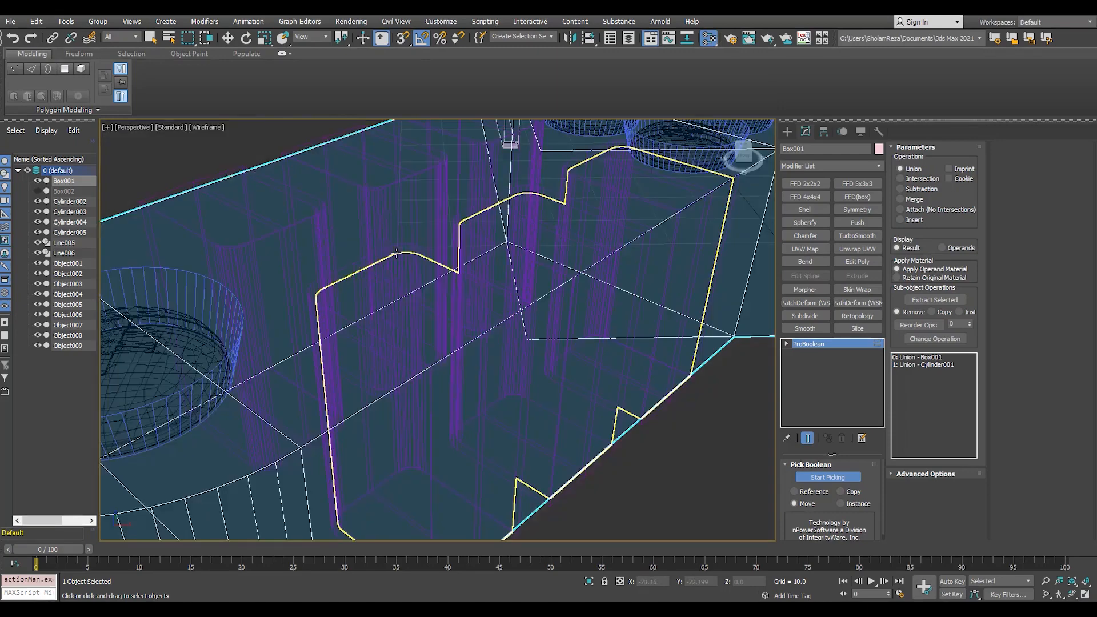
key("F3")
scroll(480, 295, "down", 4)
scroll(437, 302, "up", 4)
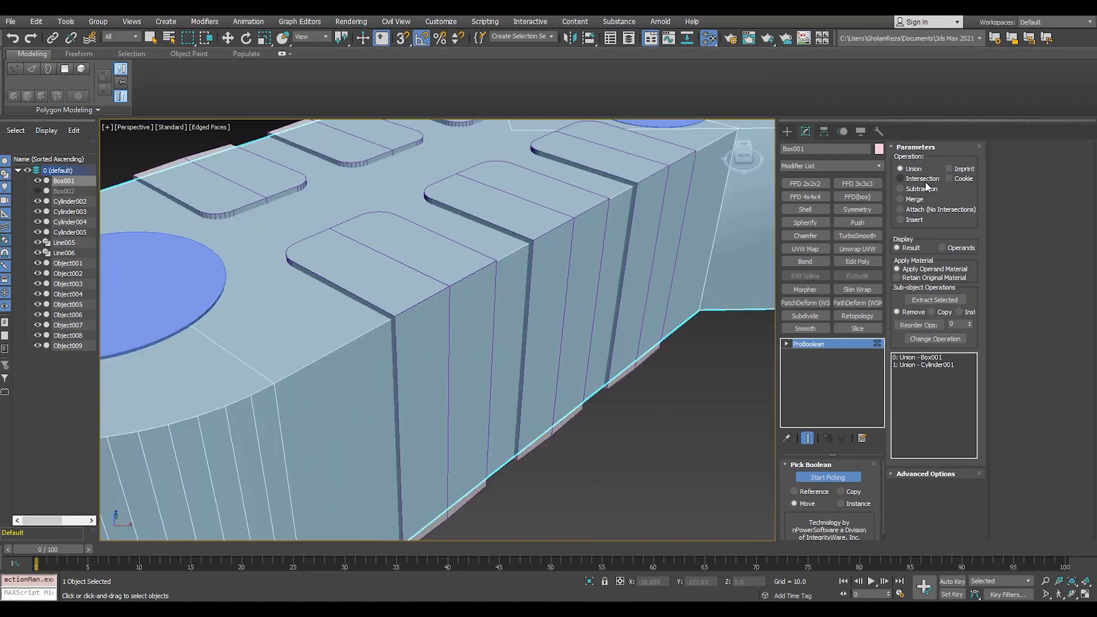
- Subtract an instance of the first side's rounded pads from the body, then hide the original pads
left_click(403, 301)
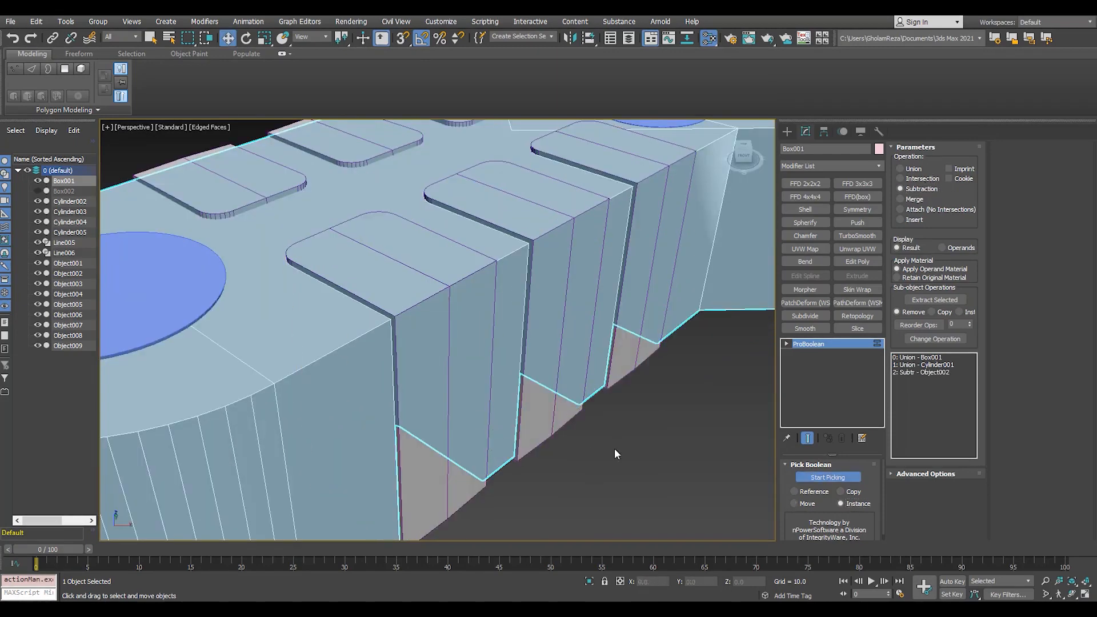
right_click(614, 453)
left_click(416, 313)
key("4")
left_click(815, 343)
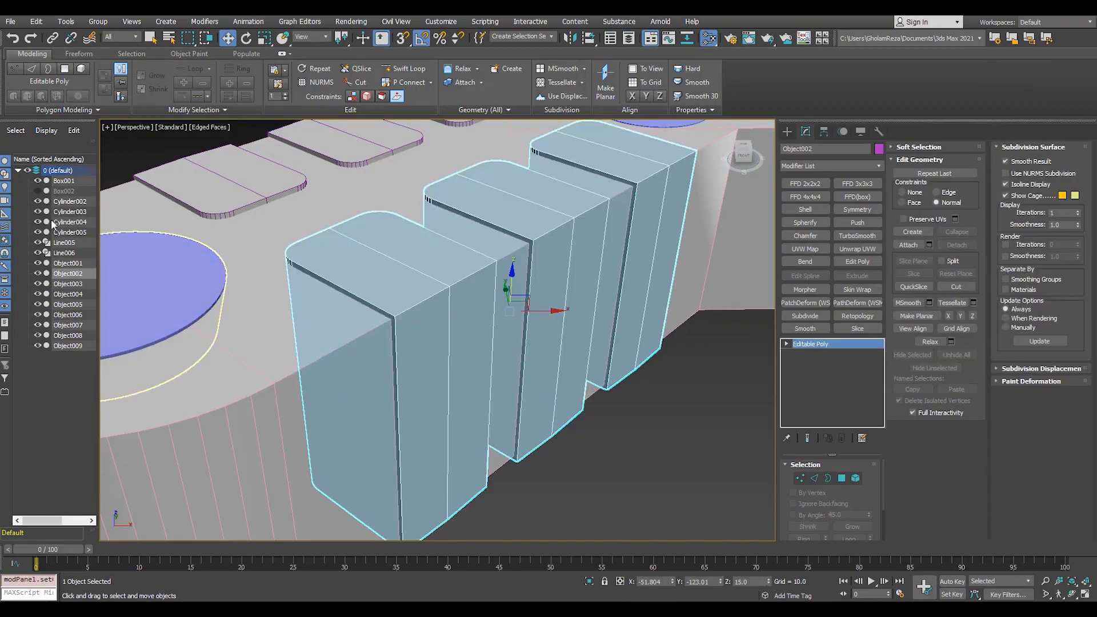
left_click(38, 273)
- Subtract an instance of the rounded pads on the arm's opposite side from the body
scroll(318, 264, "down", 4)
middle_click_drag(318, 264, 583, 351, "alt")
scroll(349, 269, "up", 3)
left_click(342, 245)
scroll(344, 245, "down", 5)
scroll(594, 211, "up", 5)
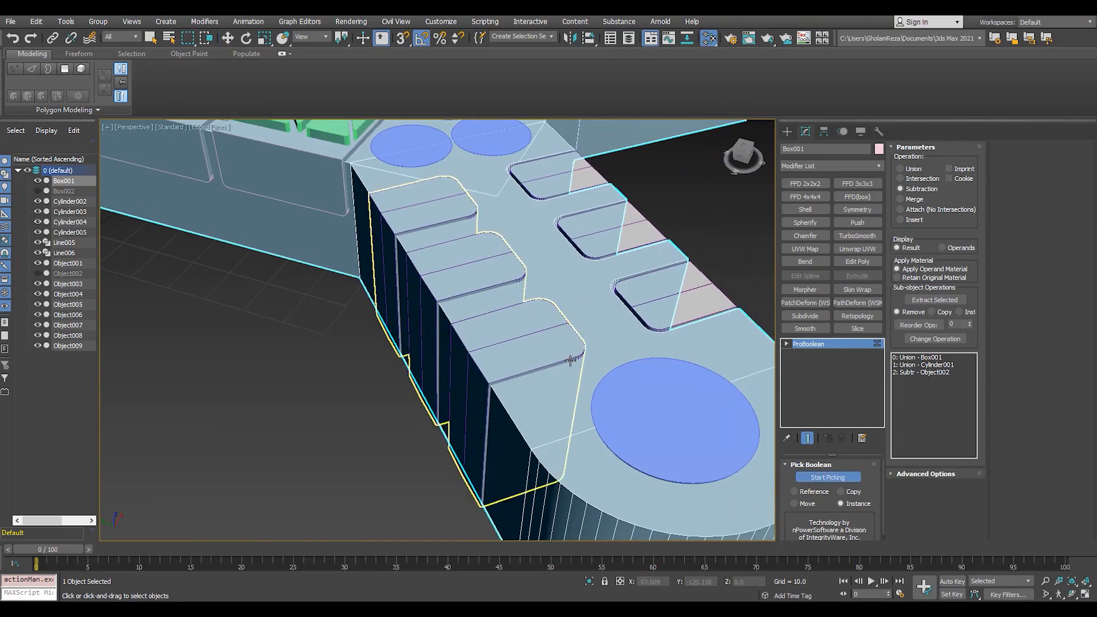
left_click(570, 361)
- Auto-smooth all polygons of the opposite side's rounded pads and hide those pads
right_click(565, 346)
left_click(566, 345)
key("4")
key("ctrl+a")
left_click(1022, 298)
left_click(813, 344)
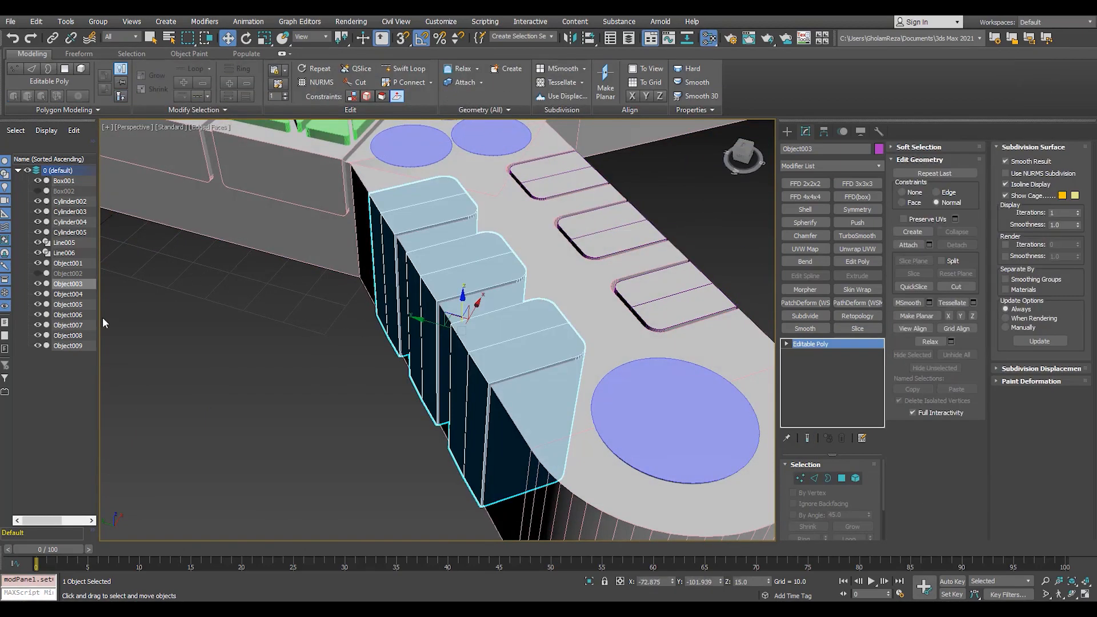
left_click(38, 284)
- Subtract instances of the arm-end cylinder and the three clustered cylinders from the body
scroll(597, 296, "down", 4)
middle_click_drag(598, 296, 429, 355, "alt")
key("F4")
scroll(602, 335, "up", 5)
middle_click_drag(602, 335, 536, 345)
scroll(433, 357, "down", 4)
left_click(537, 345)
key("F4")
middle_click_drag(342, 365, 537, 286)
scroll(435, 308, "up", 4)
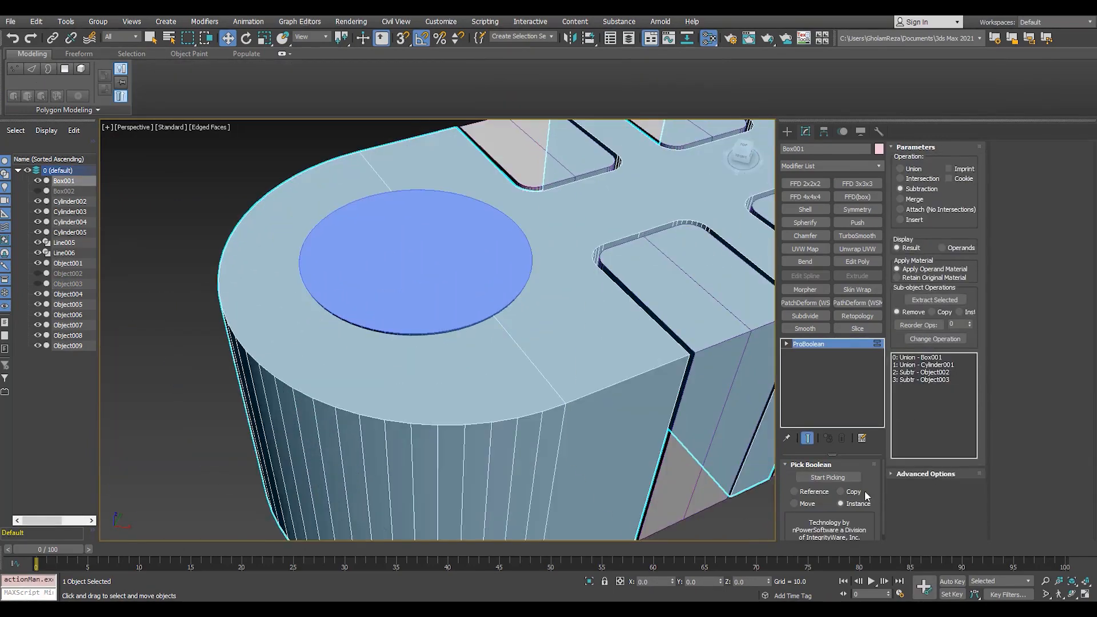
left_click(827, 477)
scroll(307, 330, "down", 5)
scroll(308, 330, "up", 4)
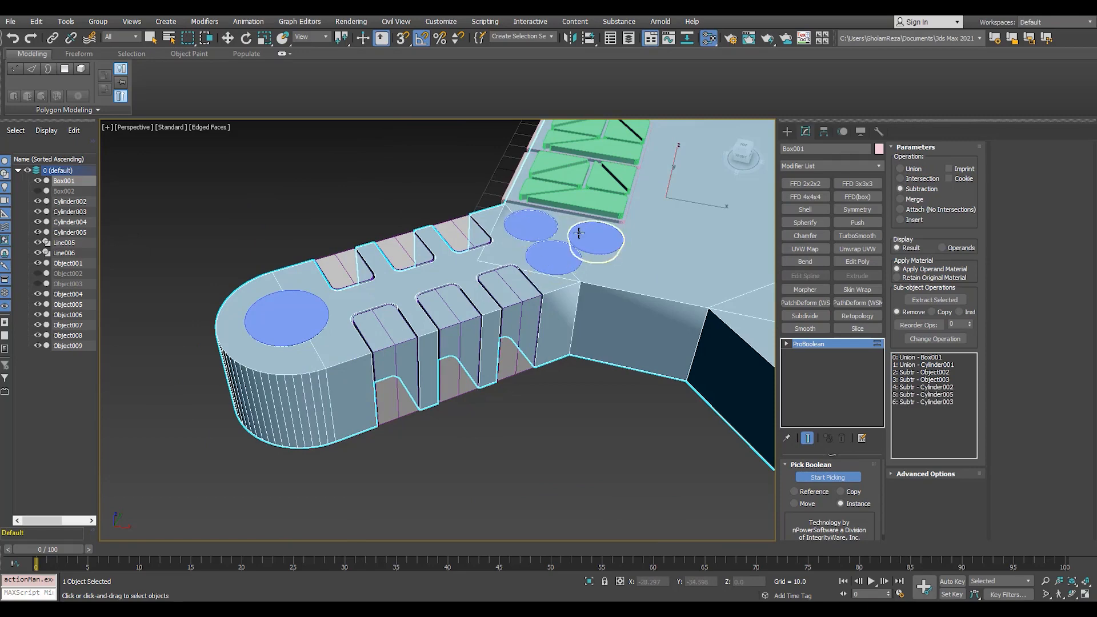
- Auto-smooth the polygons of each of the three clustered cylinders where the arm meets the body
left_click(560, 258)
key("4")
scroll(559, 259, "up", 4)
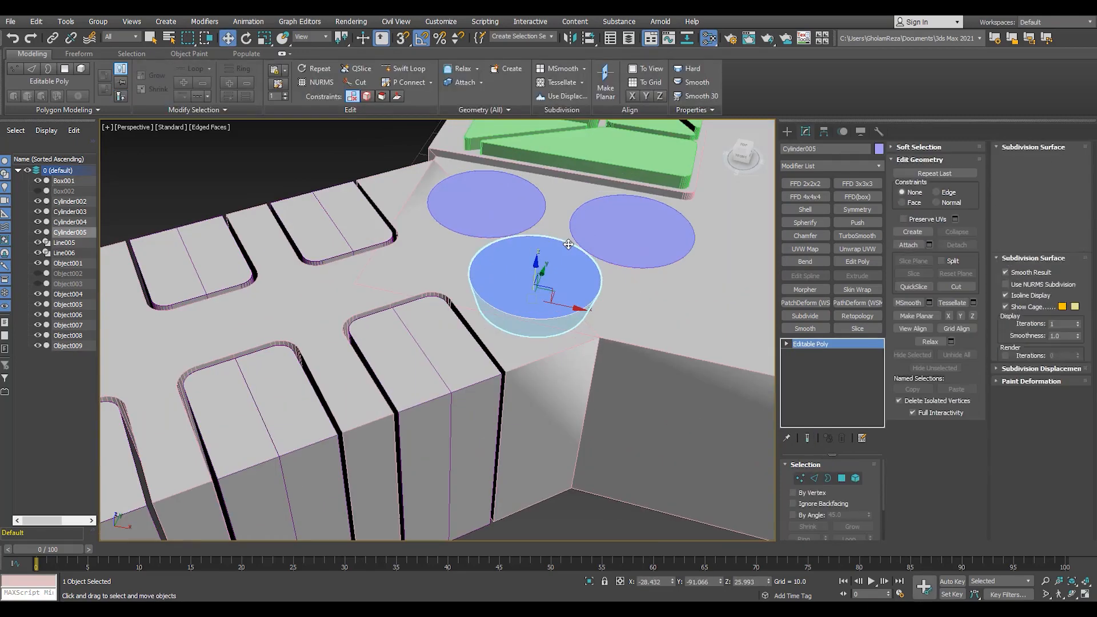
key("4")
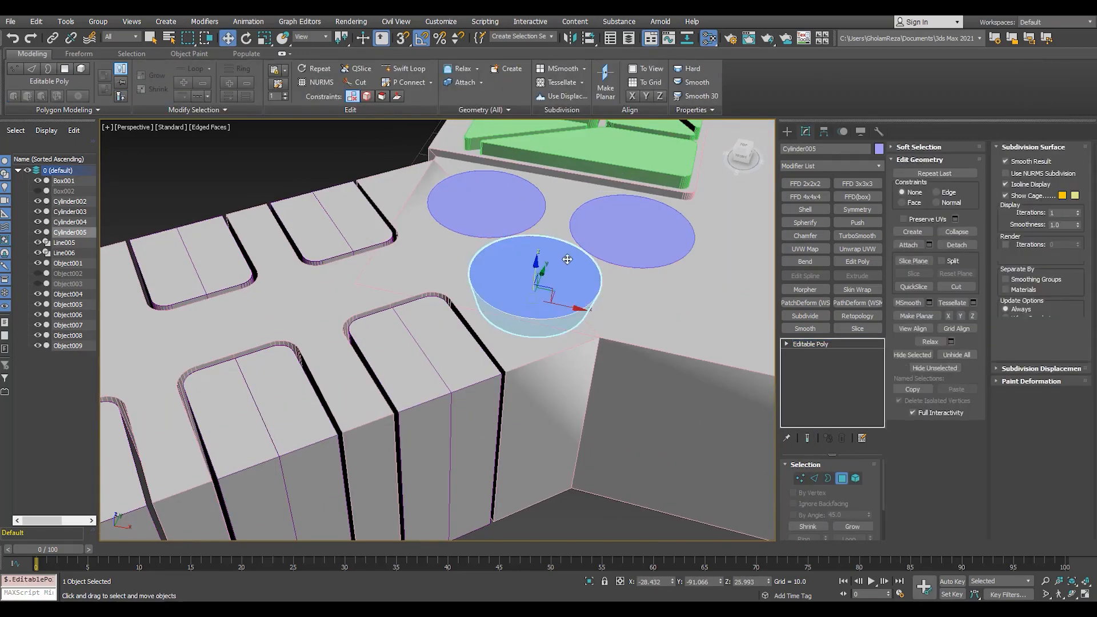
left_click(498, 213)
key("4")
key("4")
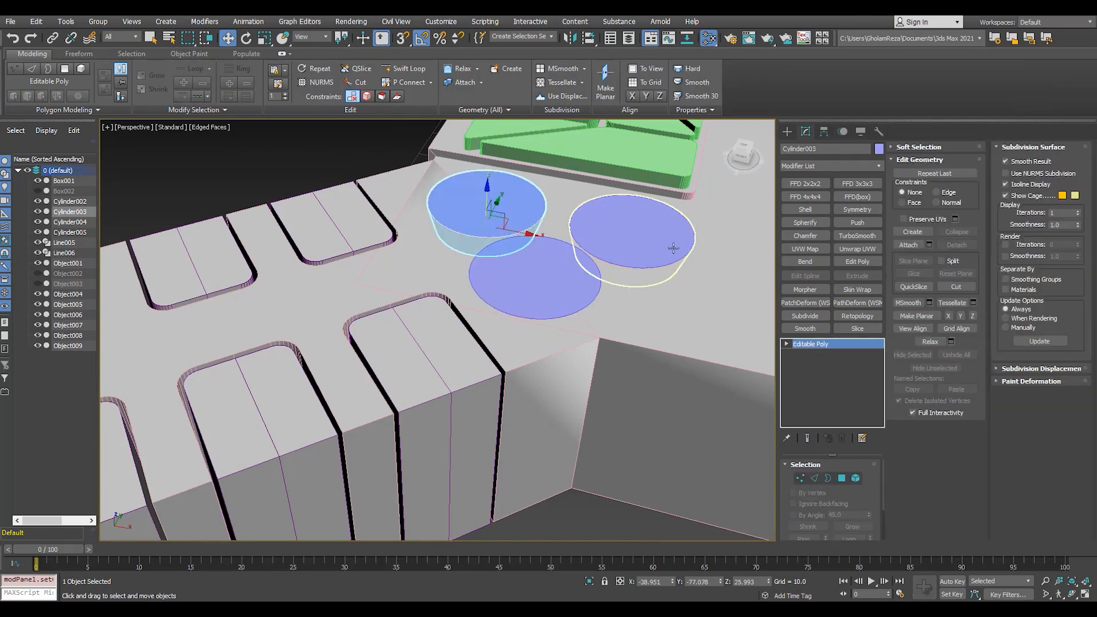
left_click(632, 231)
key("4")
scroll(771, 249, "down", 4)
key("4")
- Auto-smooth the arm-end cylinder's polygons, then select the four cylinders together and hide them
scroll(440, 318, "up", 4)
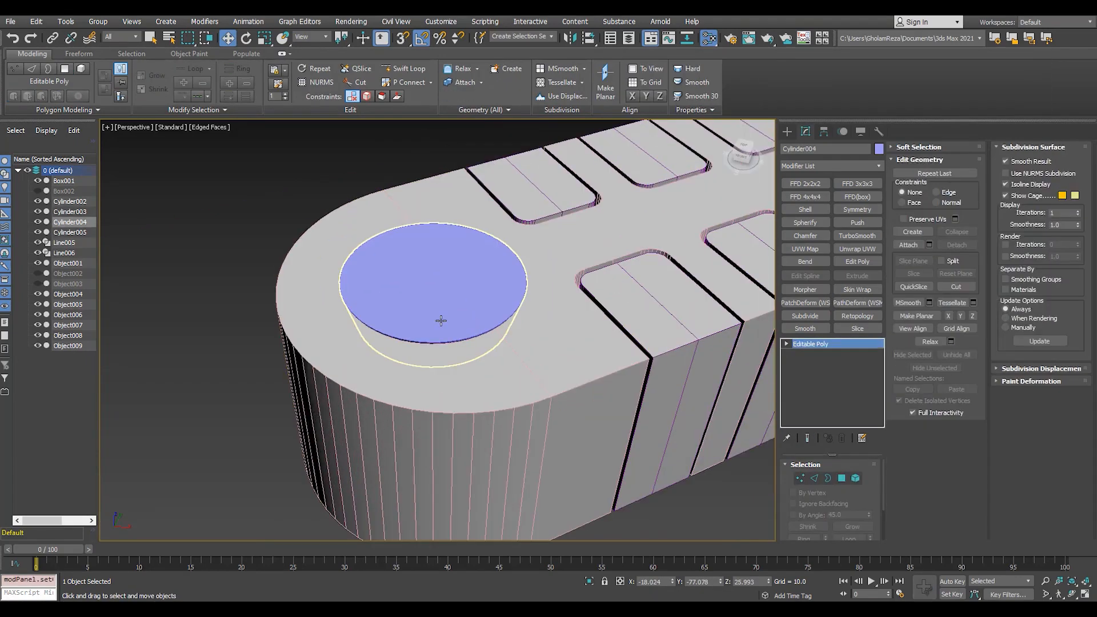
left_click(440, 318)
key("4")
key("4")
scroll(412, 343, "down", 4)
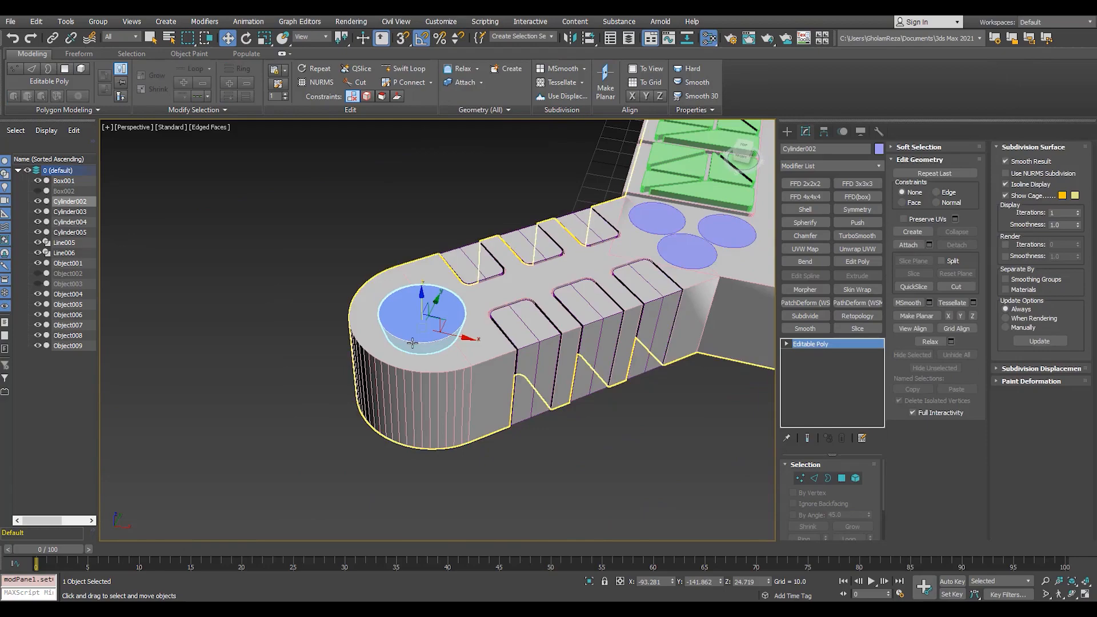
left_click(687, 257, "ctrl")
left_click(658, 222, "ctrl")
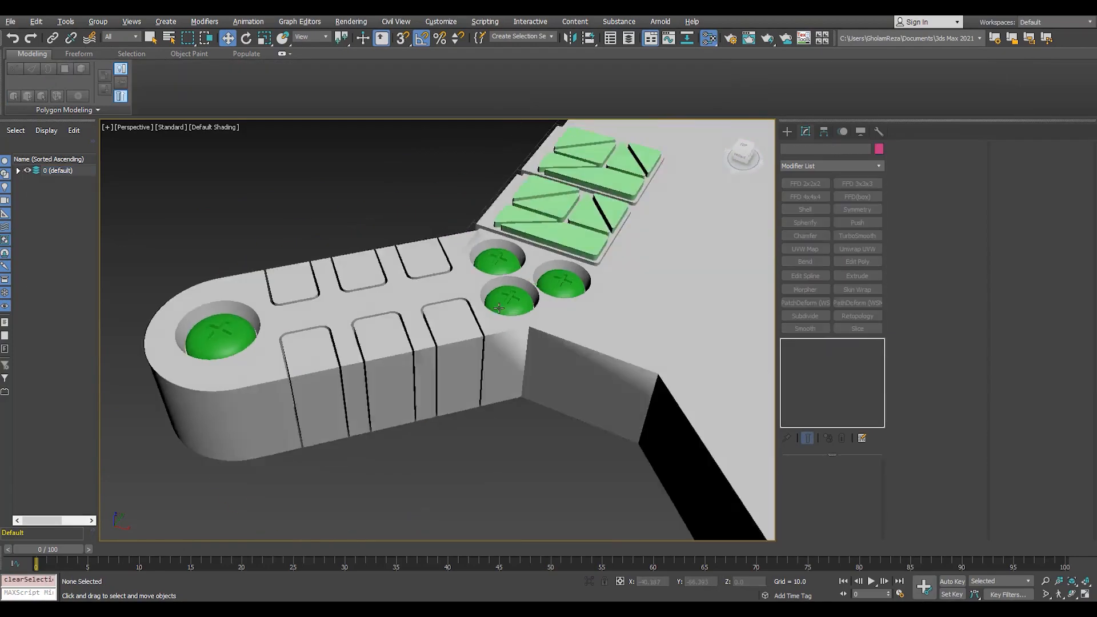
- Clone the two shelled panels beneath the triangular patterns as an independent copy
scroll(505, 319, "up", 3)
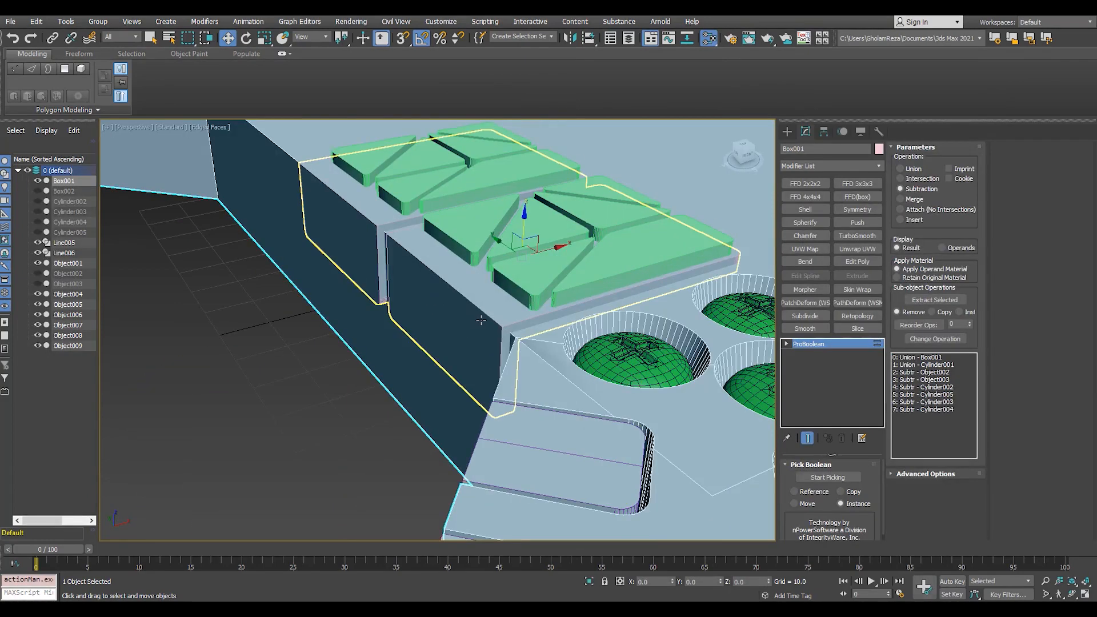
key("ctrl+v")
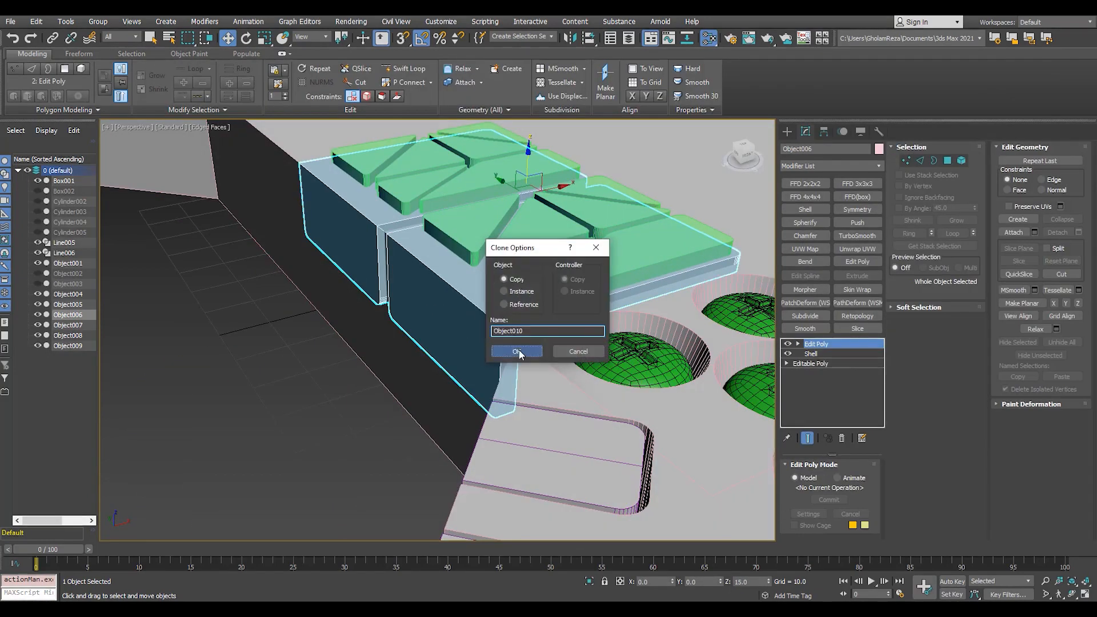
middle_click_drag(524, 290, 513, 321)
key("ctrl+d")
left_click(462, 326)
key("ctrl+v")
left_click(527, 350)
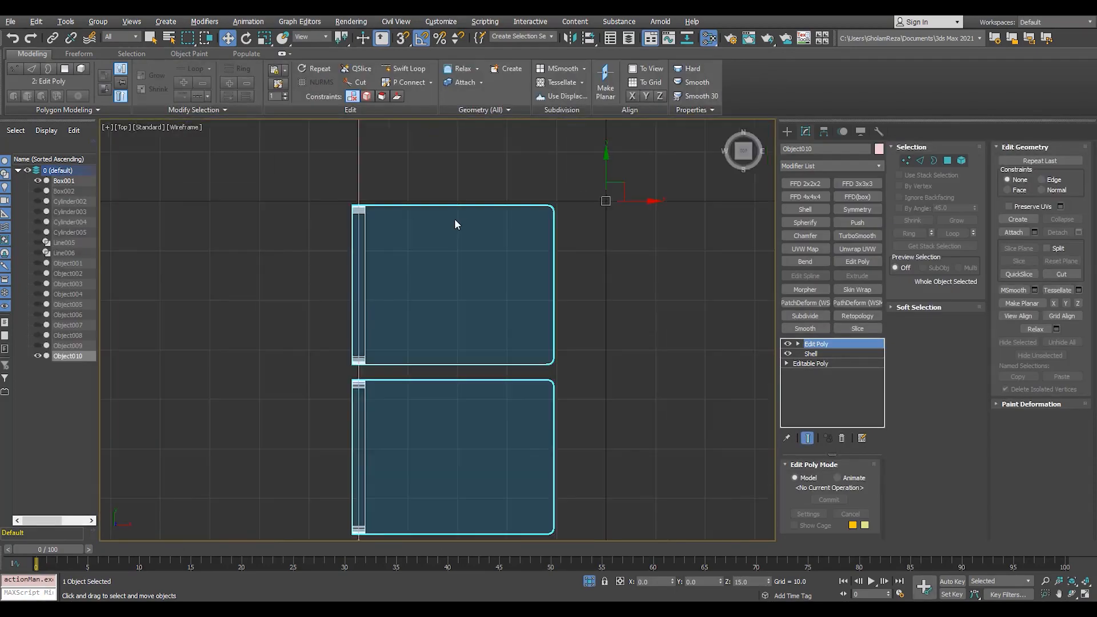
- Try to resize the copied lower panel in the top wireframe view by moving its edge vertices along Y
key("F3")
left_click_drag(383, 267, 421, 320)
left_click_drag(701, 302, 701, 298)
key("z")
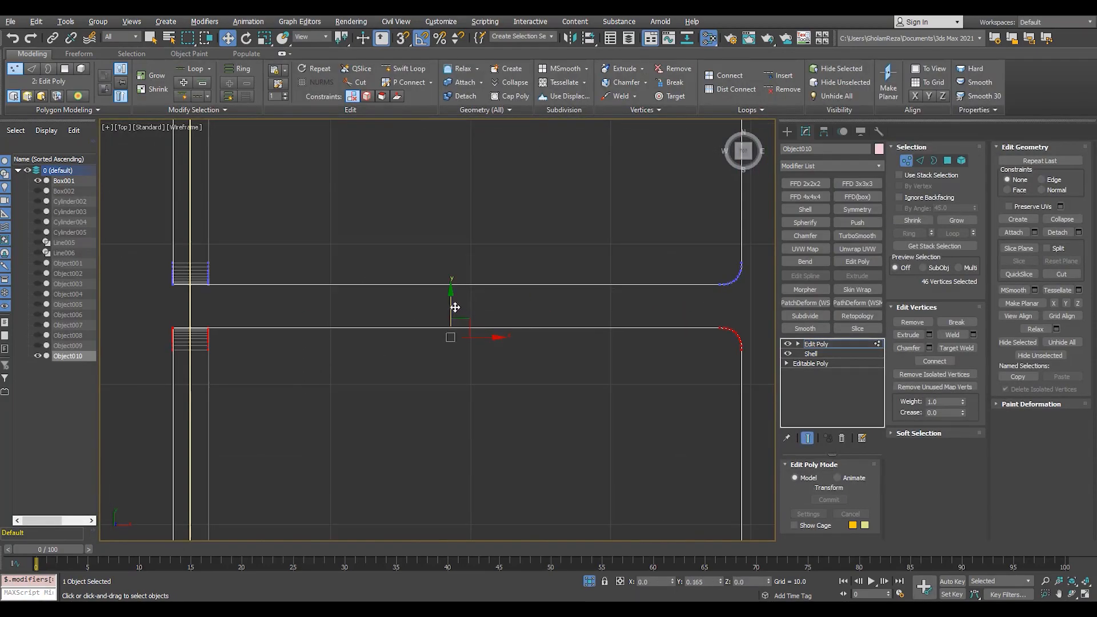
scroll(454, 307, "down", 3)
middle_click_drag(432, 496, 454, 411)
scroll(454, 411, "up", 2)
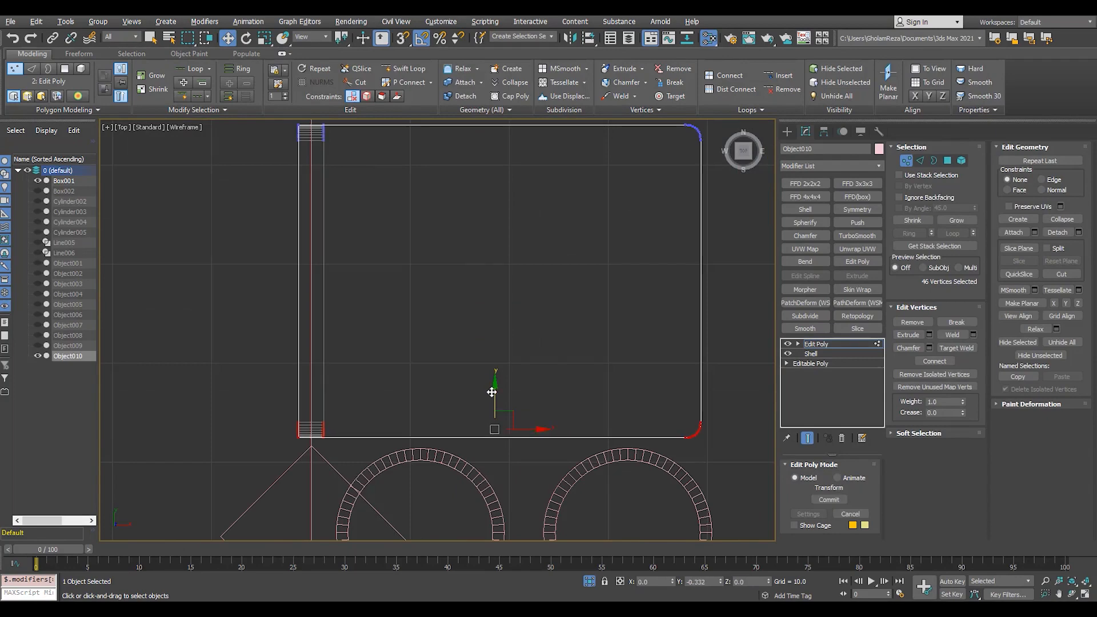
scroll(490, 393, "down", 2)
- Undo the vertex moves on the copied panels
left_click_drag(563, 482, 690, 154)
scroll(689, 155, "down", 2)
middle_click_drag(688, 155, 624, 300)
key("ctrl+z")
key("ctrl+z")
key("ctrl+z")
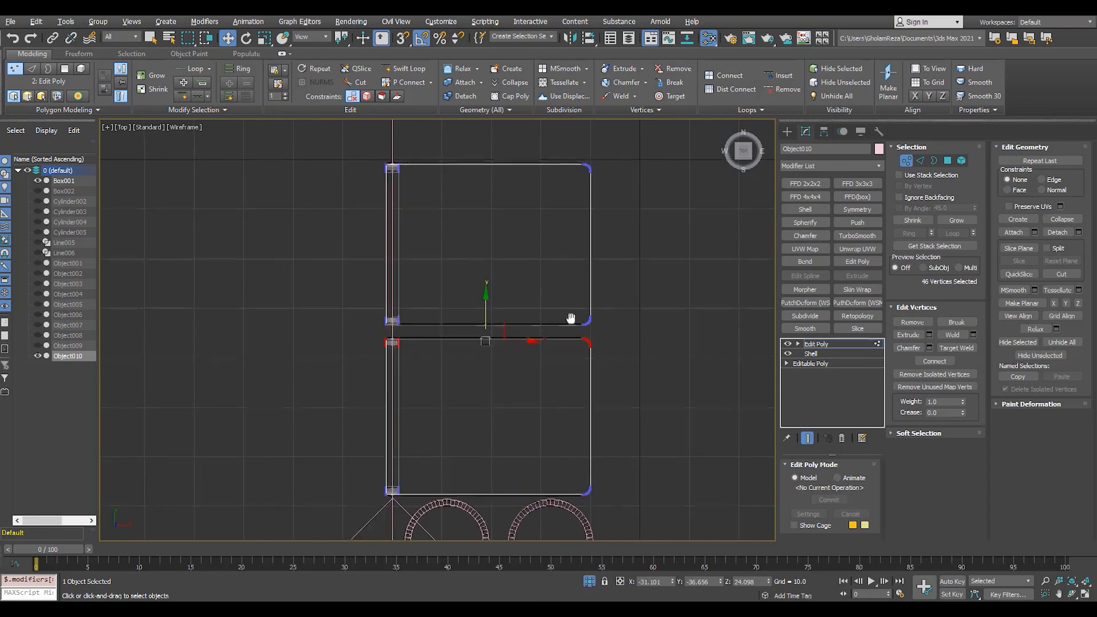
- Extend the vertex selection to the other copied panel, then auto-smooth all panel polygons with a threshold of 45
middle_click_drag(570, 318, 587, 378)
left_click_drag(644, 197, 372, 252, "ctrl")
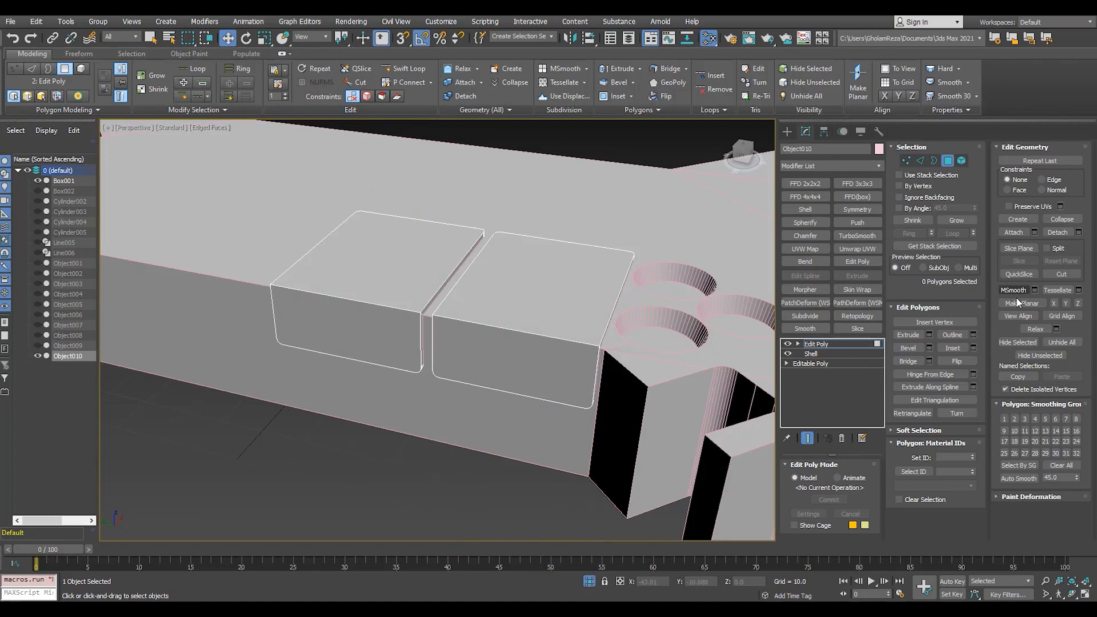
key("ctrl+a")
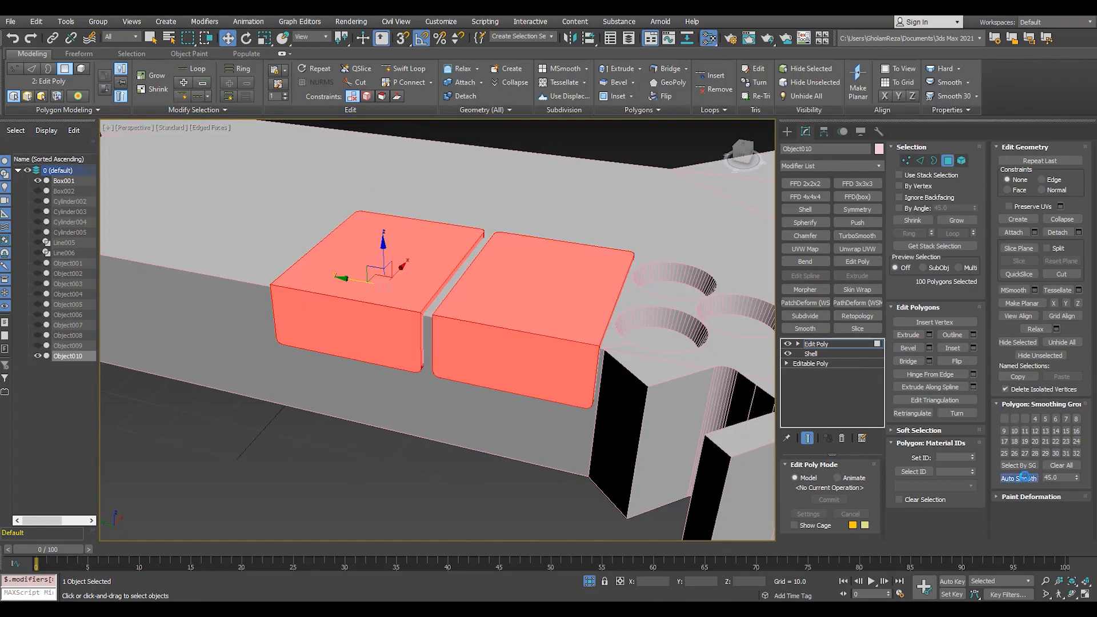
left_click(815, 343)
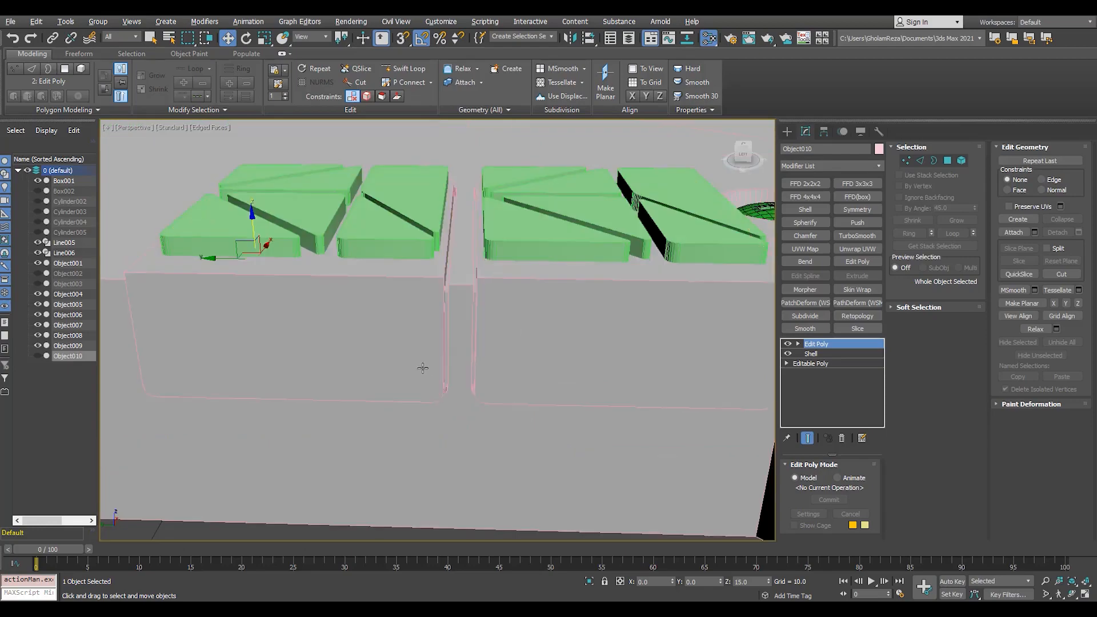
- Select the original shelled panels with both triangular pattern objects and isolate them
middle_click_drag(423, 368, 379, 337, "alt")
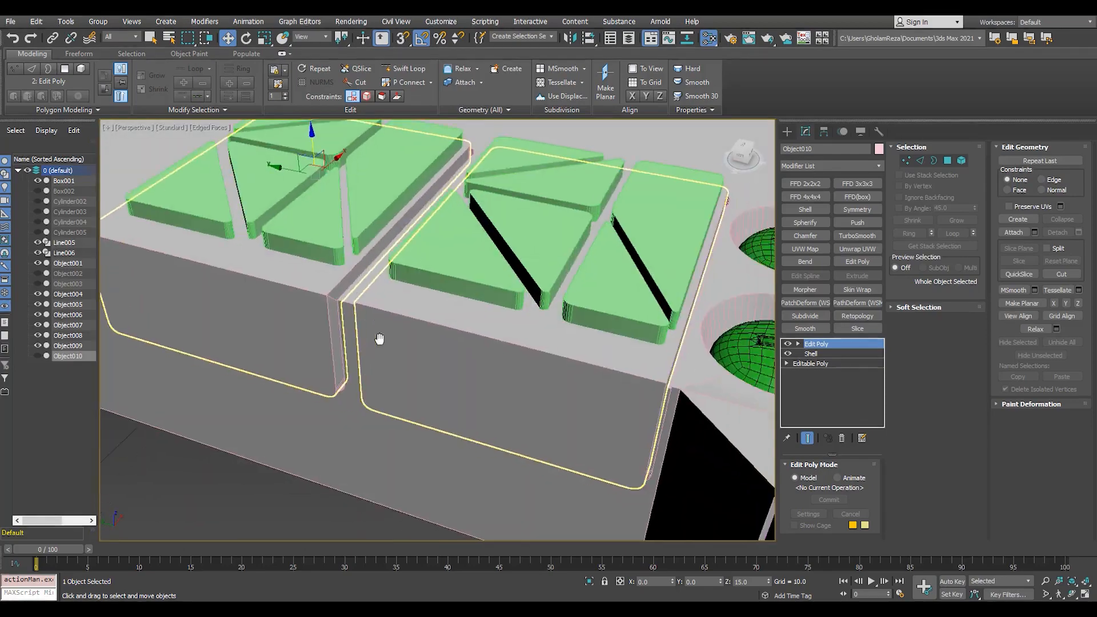
left_click(379, 338)
scroll(500, 332, "down", 2)
middle_click_drag(451, 291, 482, 359, "alt")
left_click(482, 360, "ctrl")
left_click(342, 280, "ctrl")
key("alt+q")
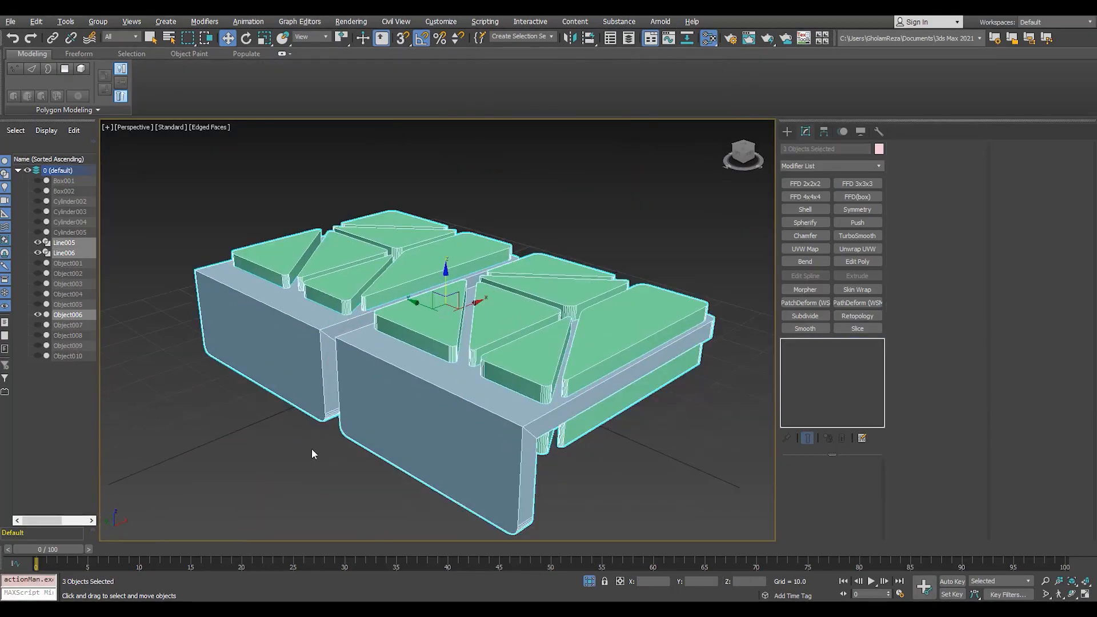
- Auto-smooth all polygons of the isolated shelled panels and leave polygon editing
left_click(313, 452)
middle_click_drag(314, 451, 479, 419, "alt")
left_click(490, 419)
key("4")
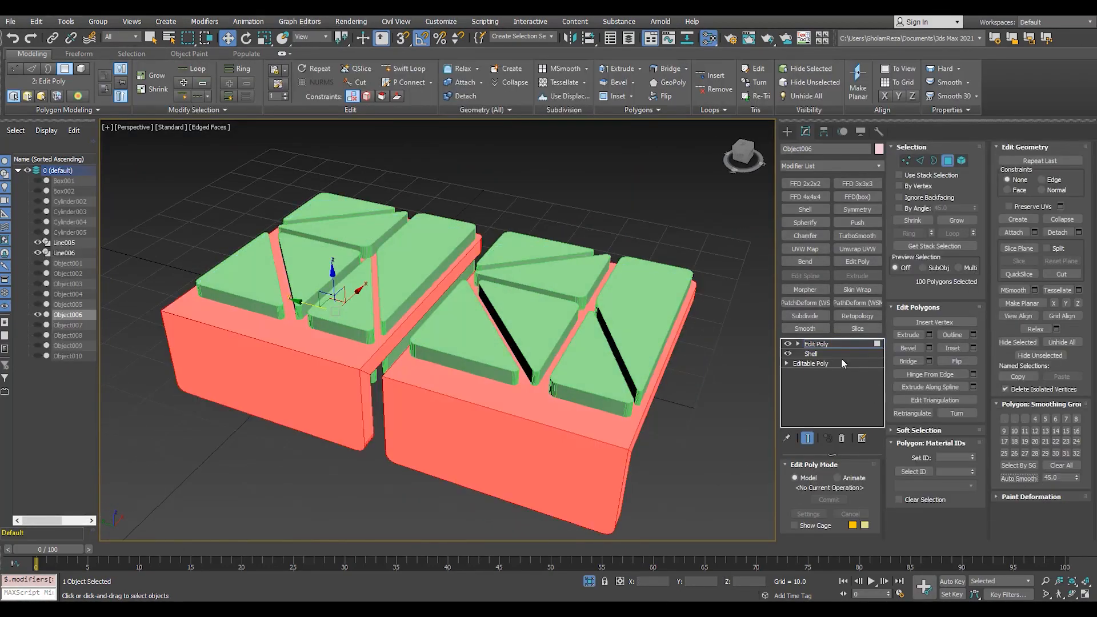
left_click(835, 344)
- Convert one extruded triangular pattern to Editable Poly and attach the other panel's pattern to it
key("alt+e")
left_click(651, 335)
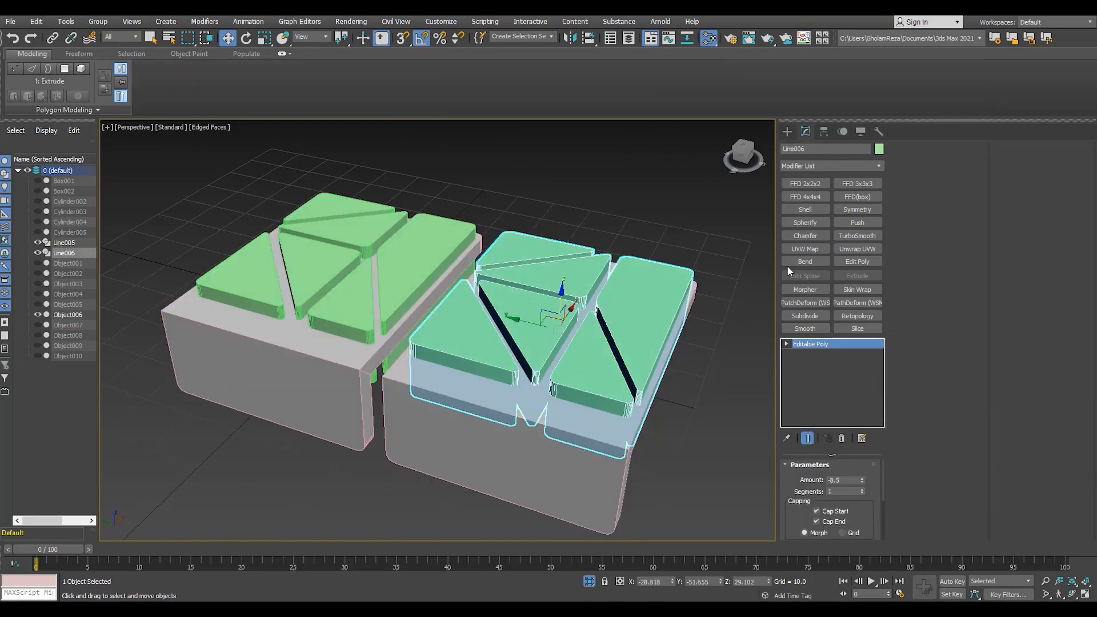
left_click(908, 244)
left_click(444, 240)
right_click(506, 189)
- Auto-smooth the polygons of the merged triangular pattern and leave polygon editing
key("4")
left_click(1019, 296)
left_click(821, 344)
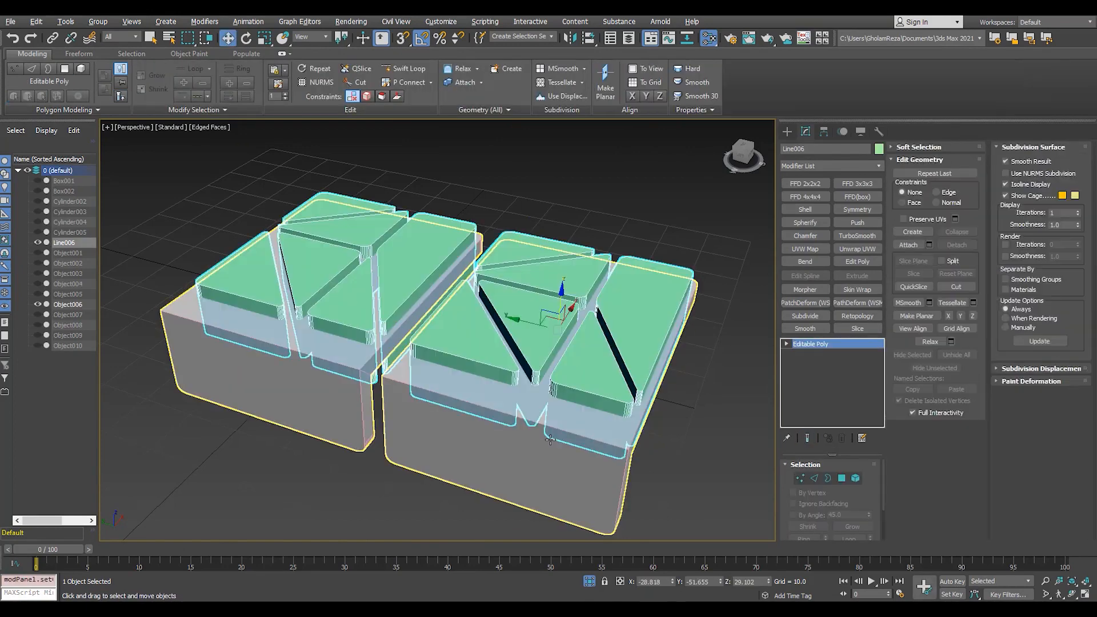
- Make the shelled panels a ProBoolean object and subtract an instance of the merged triangular pattern from them
left_click(787, 131)
left_click(851, 247)
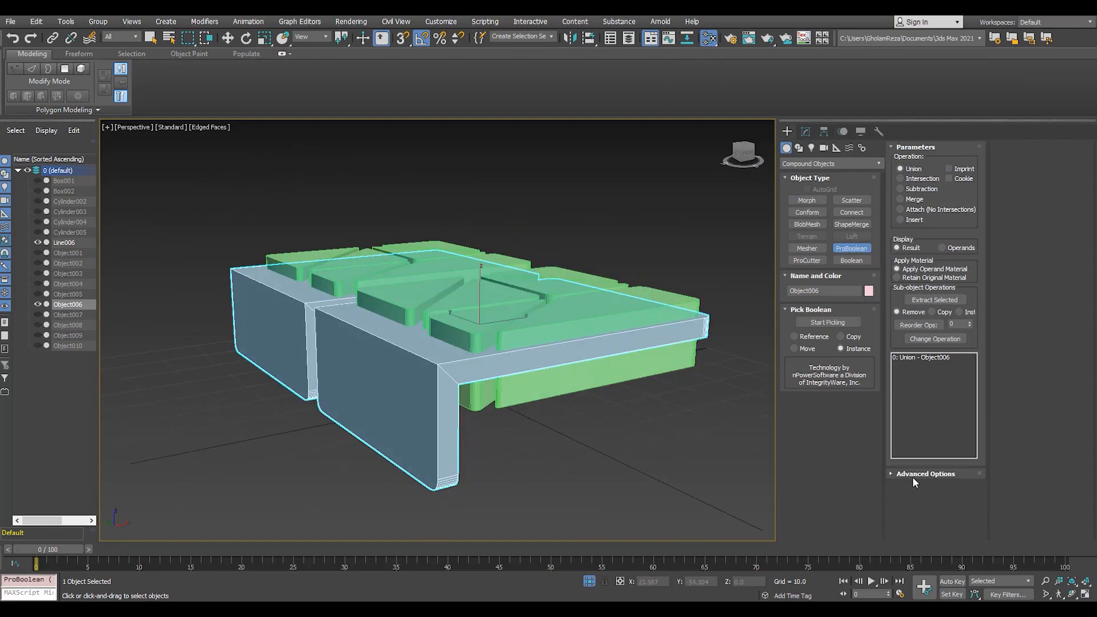
left_click(924, 473)
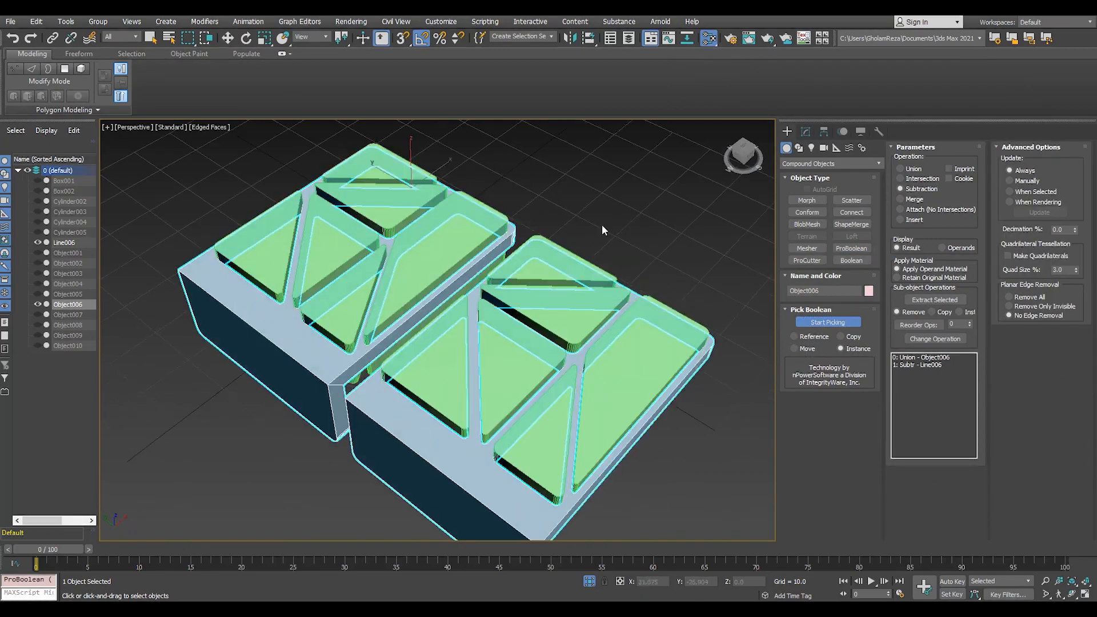
left_click(573, 318)
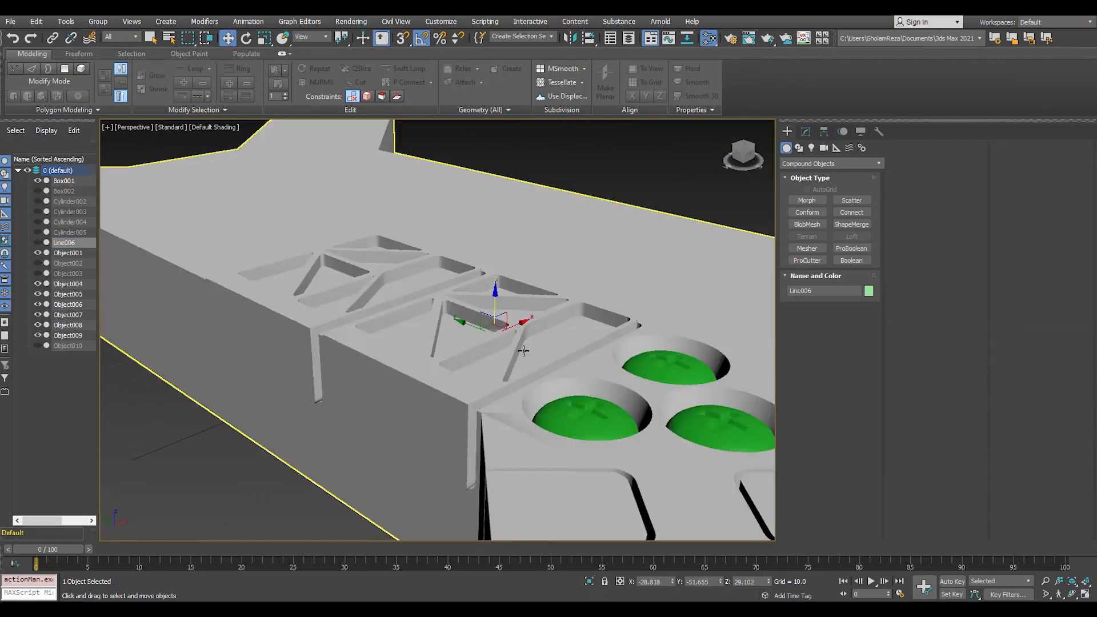
- Select the joined body with its arms and isolate it from the other objects
mouse_move(523, 351)
middle_mouse_down("alt")
mouse_move(437, 377)
mouse_move(428, 406)
mouse_move(399, 402)
mouse_move(485, 400)
mouse_move(420, 365)
mouse_move(411, 297)
mouse_move(424, 316)
mouse_move(417, 308)
middle_mouse_up("alt")
scroll(411, 297, "down", 6)
key("F4")
scroll(411, 297, "up", 3)
left_click(470, 318)
scroll(470, 318, "down", 3)
left_click(804, 132)
middle_click_drag(268, 311, 237, 304, "alt")
key("alt+q")
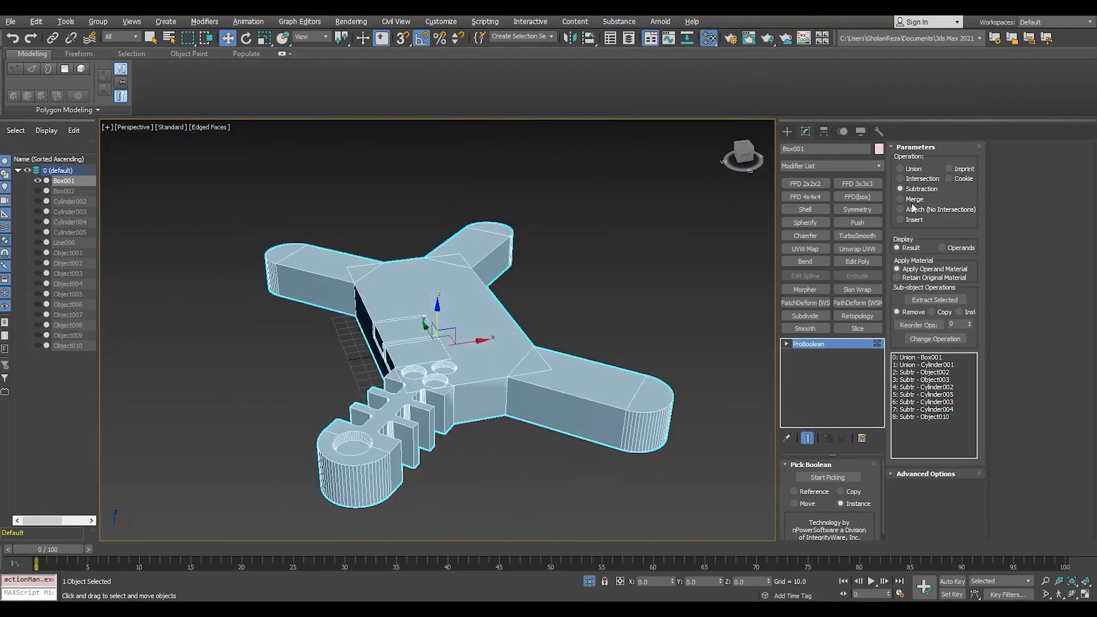
- Convert the body to Editable Poly and auto-smooth all its polygons with a threshold of 45
left_click(870, 169)
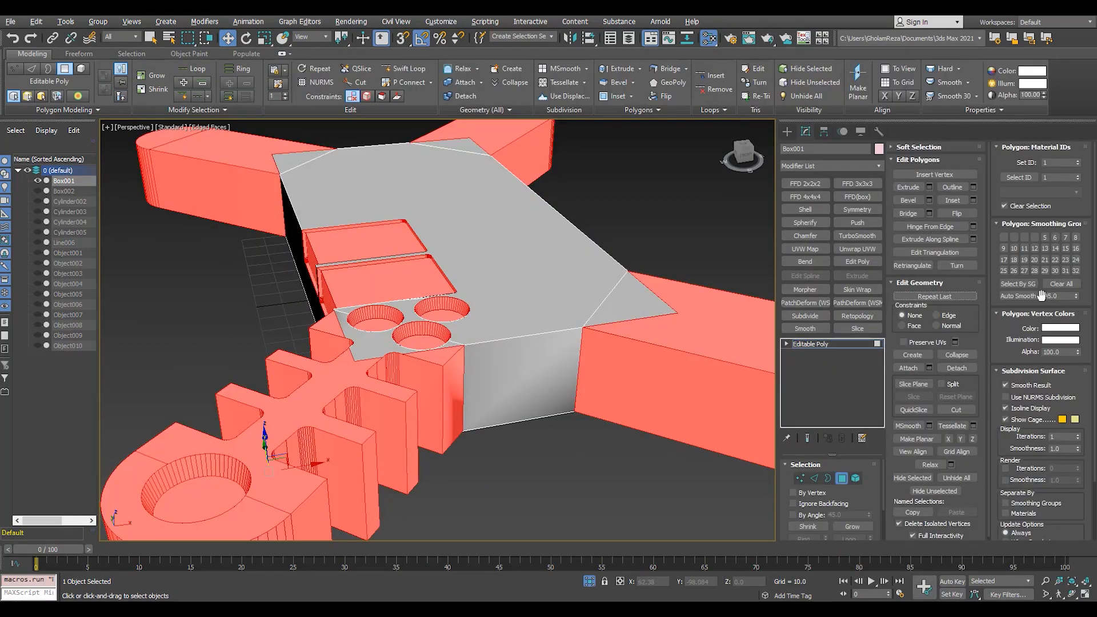
key("ctrl+a")
left_click(1026, 296)
left_click(549, 448)
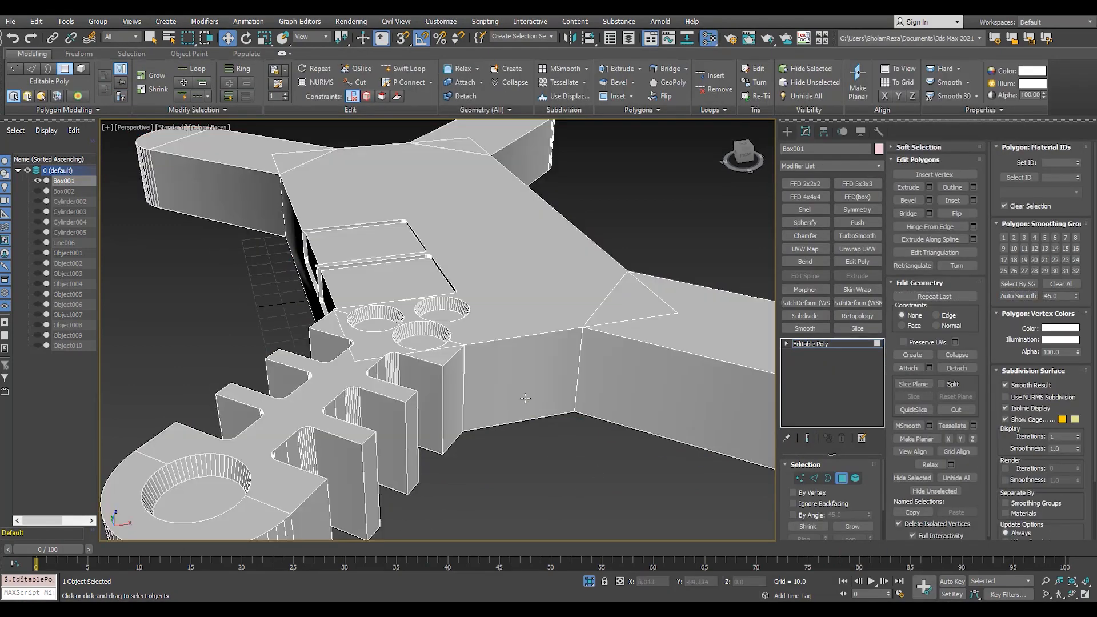
- Auto-smooth all the body's polygons again with a threshold of 25
key("F4")
key("F4")
key("ctrl+a")
left_click_drag(1060, 297, 1037, 298)
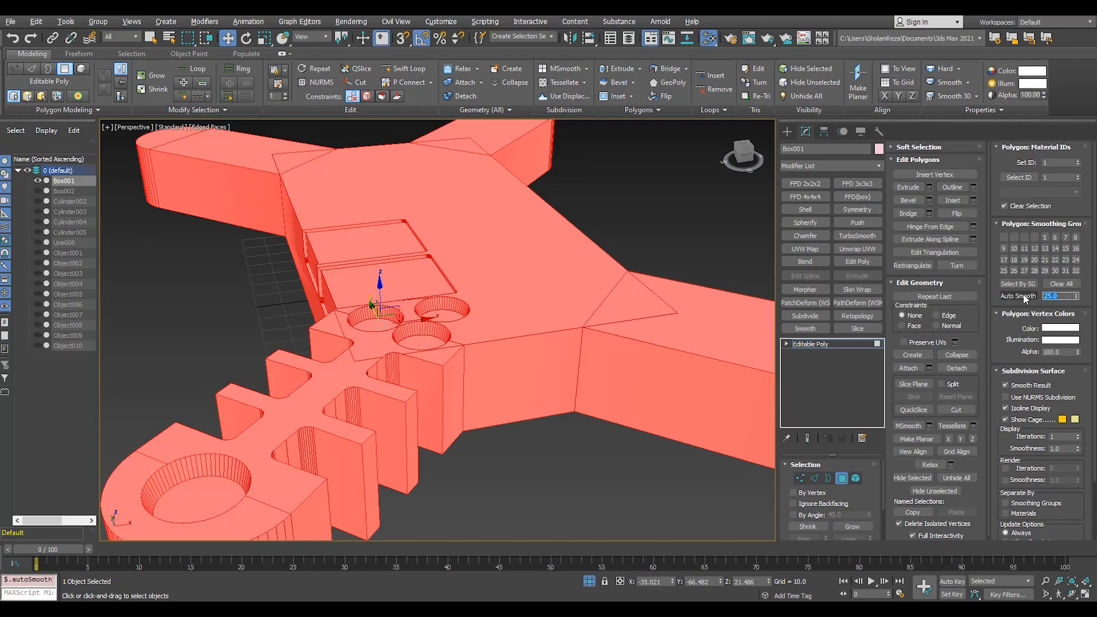
left_click(1025, 298)
left_click(535, 442)
- Examine the body's smoothed shading with and without edges, then leave polygon editing
key("F4")
scroll(503, 376, "down", 5)
scroll(502, 354, "up", 5)
middle_click_drag(486, 365, 487, 392, "alt")
key("F4")
scroll(555, 378, "down", 6)
scroll(488, 392, "up", 5)
left_click(810, 343)
- Add a Slice modifier to the body, rotate its plane upright along the body's length, and cut away one half with Remove Top
scroll(487, 371, "down", 5)
left_click(857, 328)
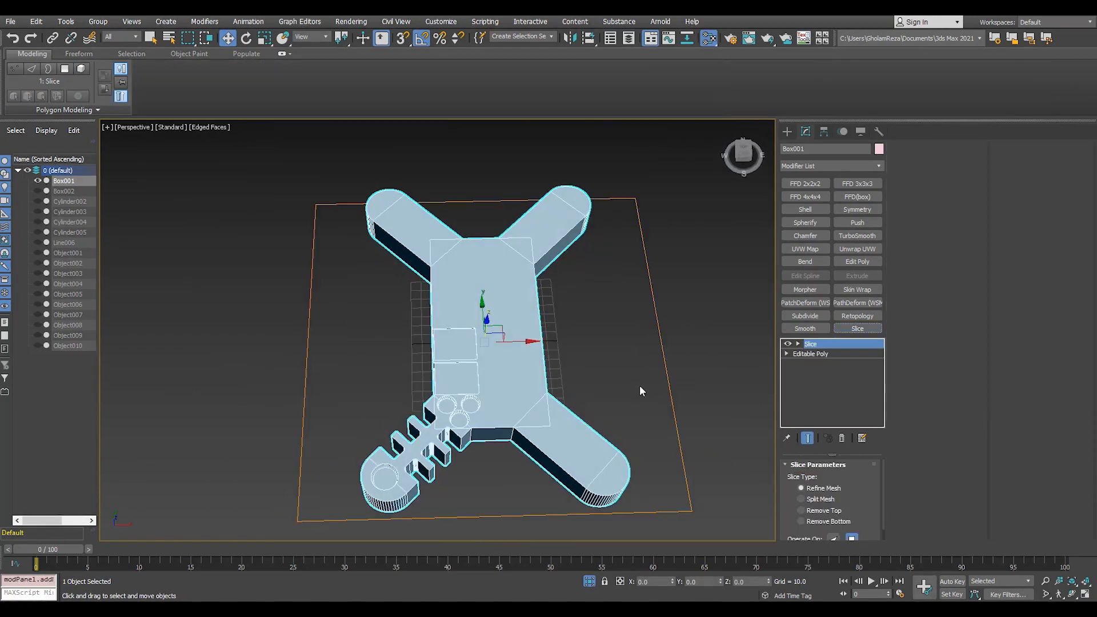
key("1")
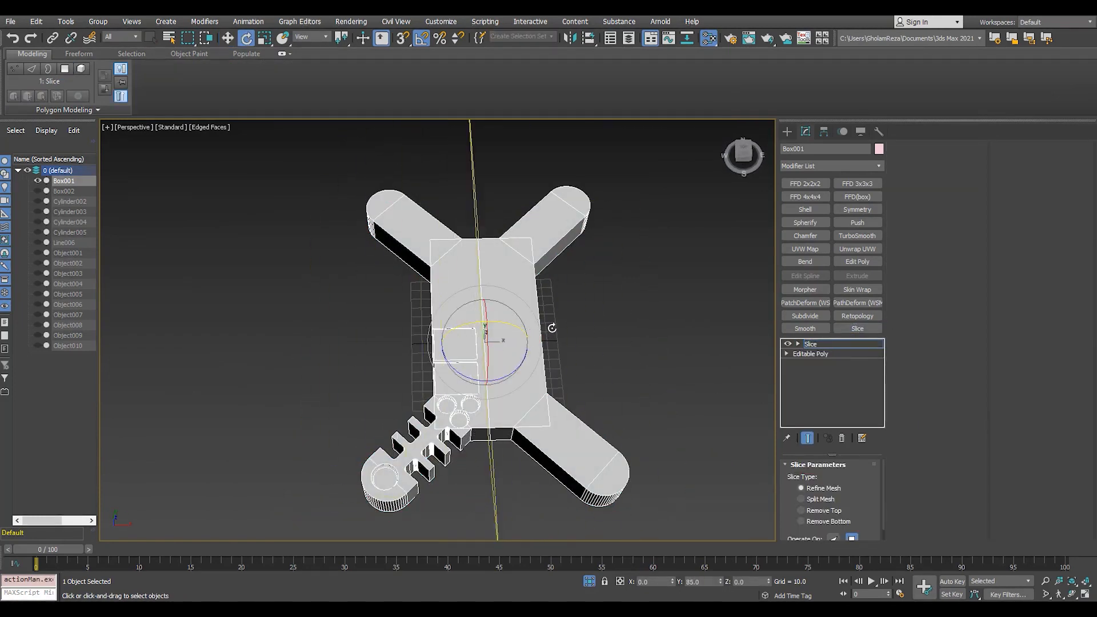
left_click(824, 524)
left_click(825, 513)
middle_click_drag(384, 320, 491, 309, "alt")
scroll(483, 314, "up", 5)
- Add a second Slice rotated -90° about X, keep the quarter with the panels using Remove Top, and collapse the body to Editable Poly
left_click(858, 328)
scroll(450, 298, "down", 5)
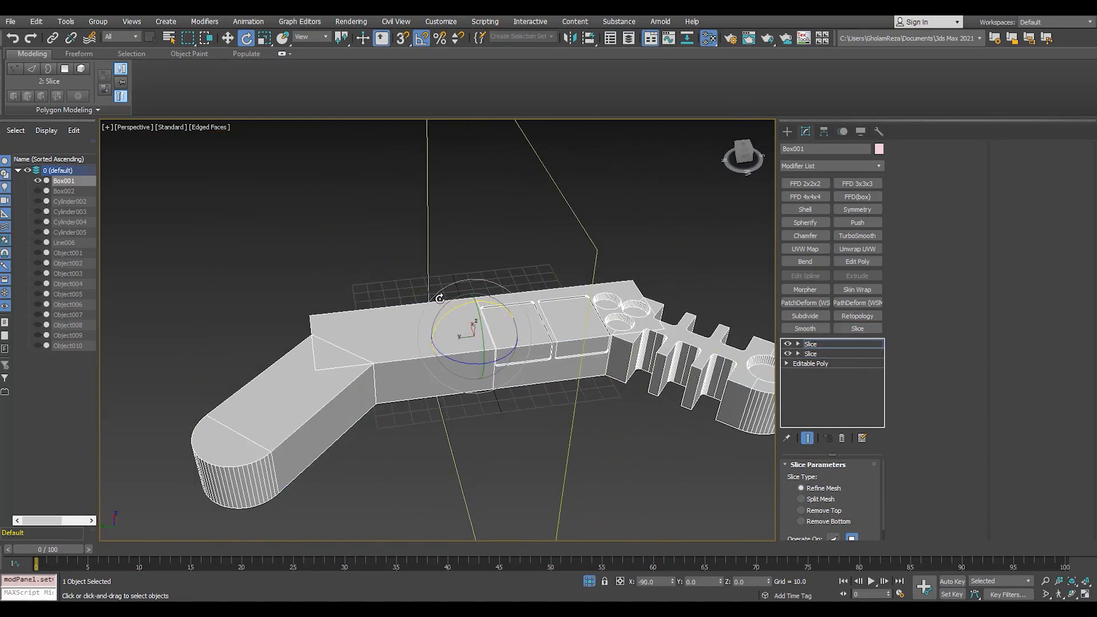
scroll(430, 372, "up", 5)
left_click(834, 521)
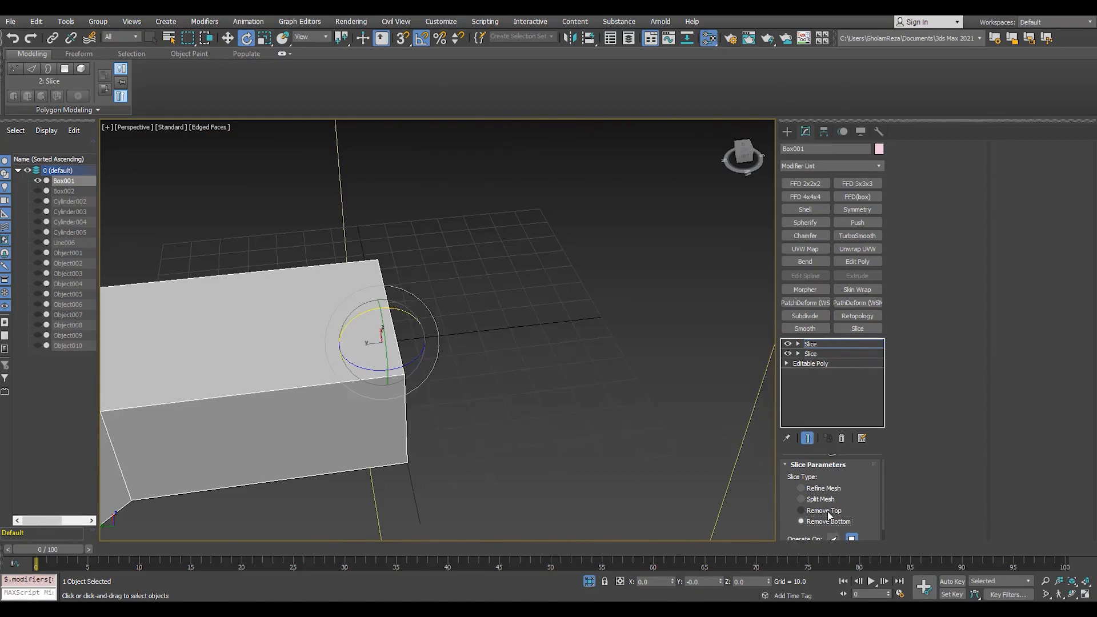
left_click(827, 512)
scroll(425, 283, "down", 5)
scroll(413, 325, "up", 4)
middle_click_drag(425, 283, 449, 328, "alt")
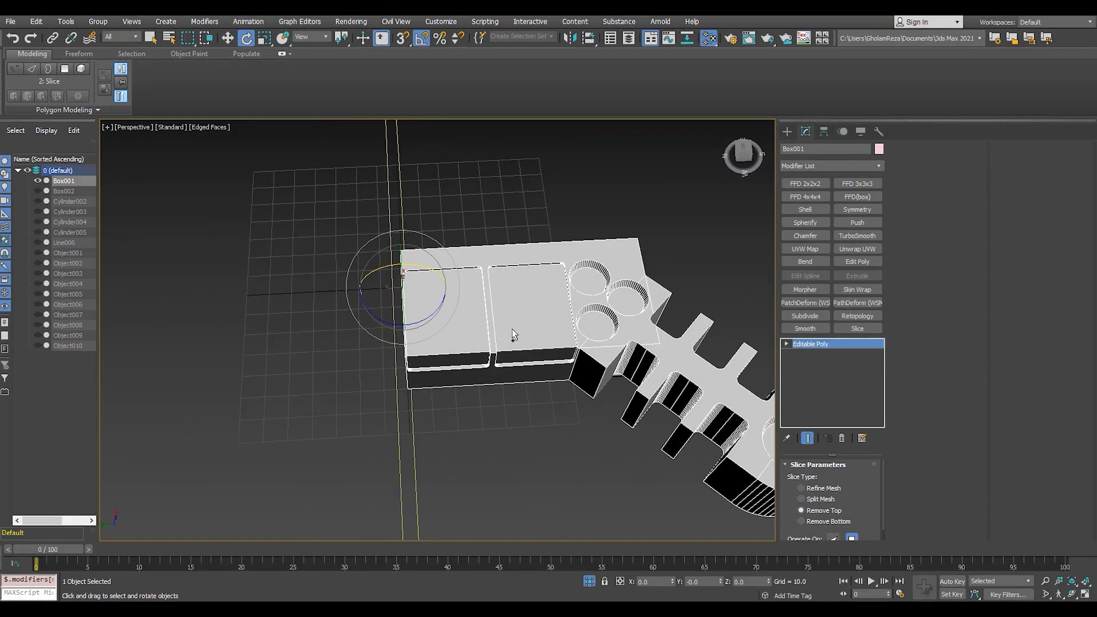
- Select the vertices along the body's cut end in the top view and move them outward about 2.568 units in Y
key("t")
scroll(348, 217, "down", 5)
key("1")
middle_click_drag(433, 210, 460, 311)
scroll(479, 241, "up", 5)
left_click_drag(549, 215, 205, 259)
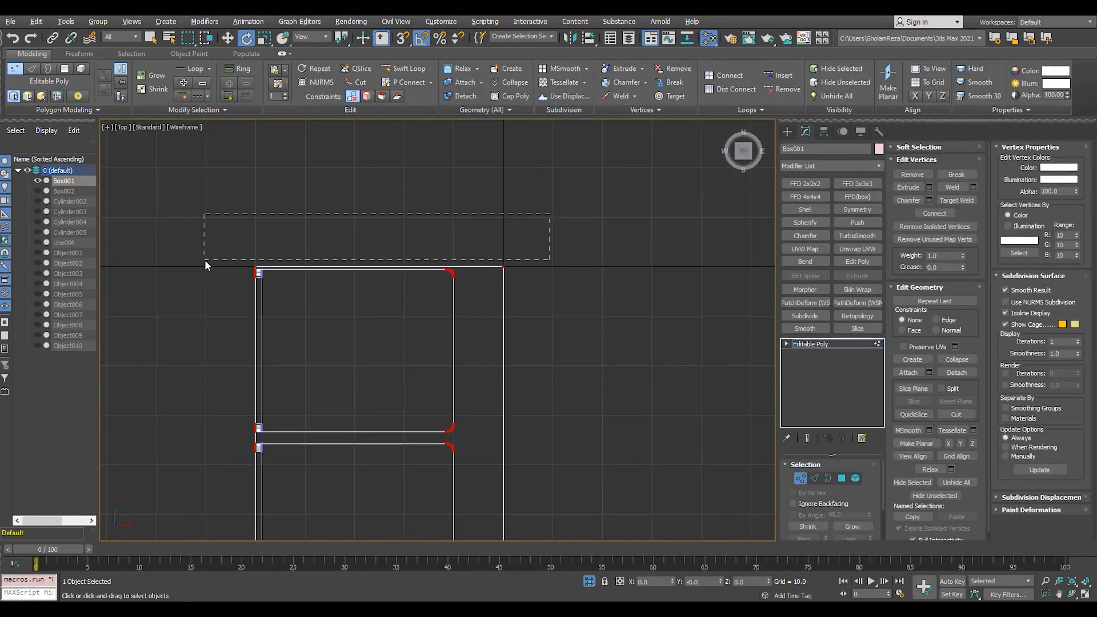
middle_click_drag(456, 228, 528, 257)
left_click_drag(657, 231, 434, 269)
left_click_drag(283, 293, 283, 296)
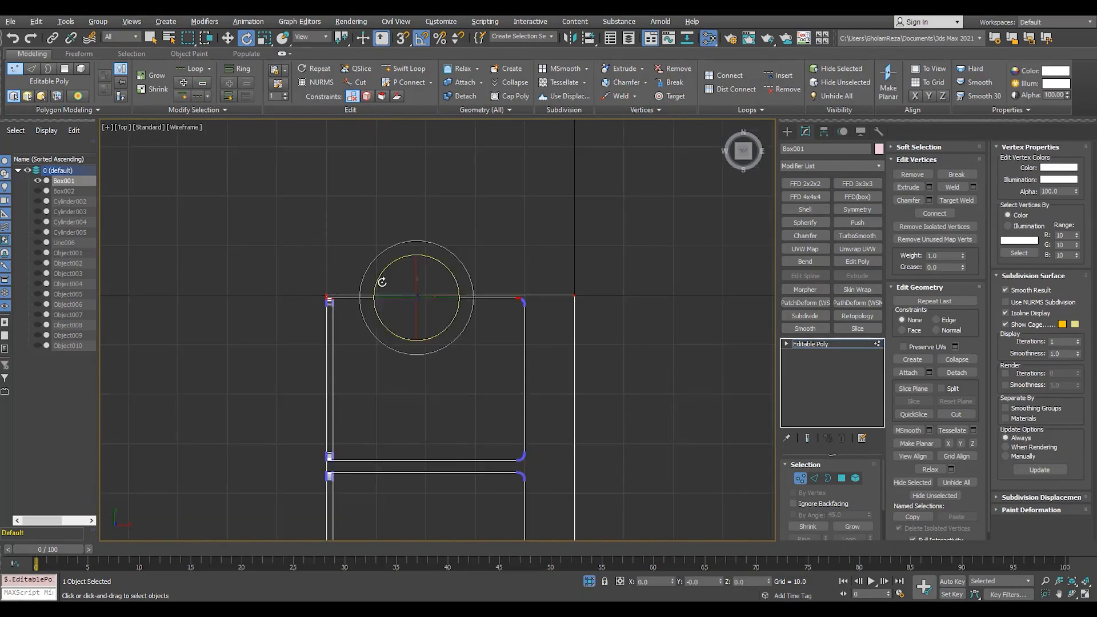
scroll(317, 302, "up", 5)
left_click_drag(303, 350, 432, 296)
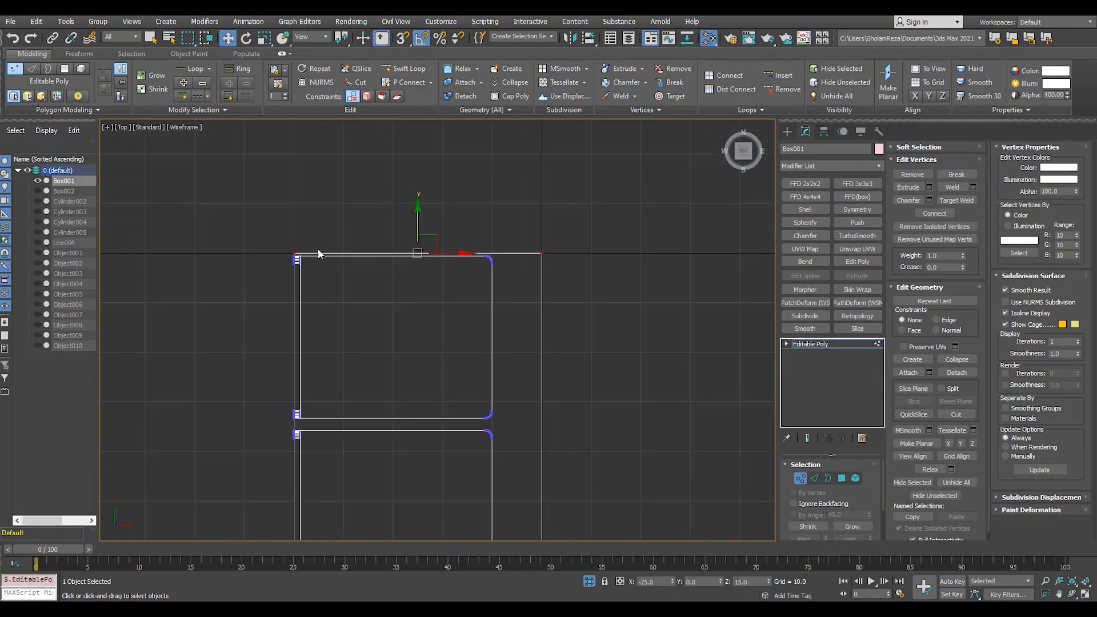
scroll(570, 188, "down", 6)
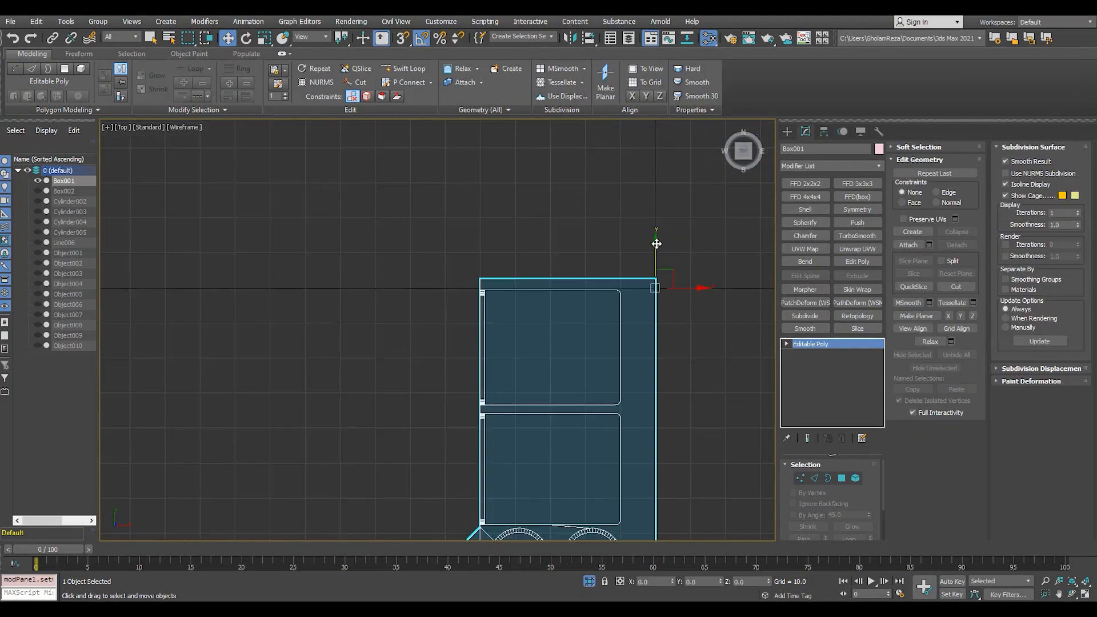
- Try to move the body's cut end onto the origin axis with vertex snapping, and open the pivot settings
left_click(663, 268)
left_click(655, 281)
scroll(657, 282, "up", 3)
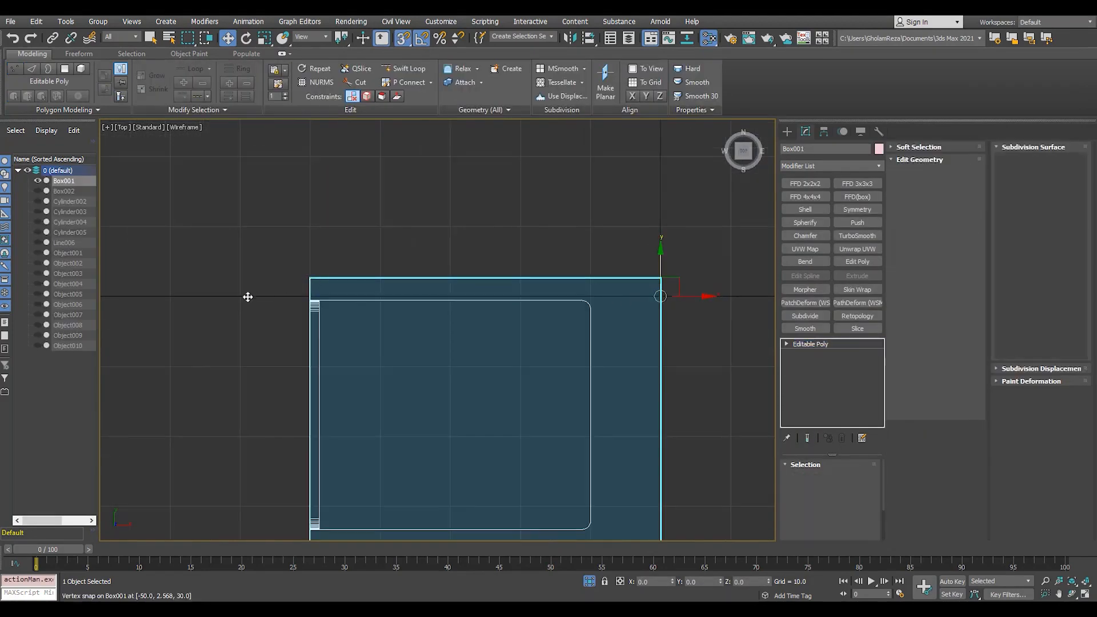
left_click(824, 131)
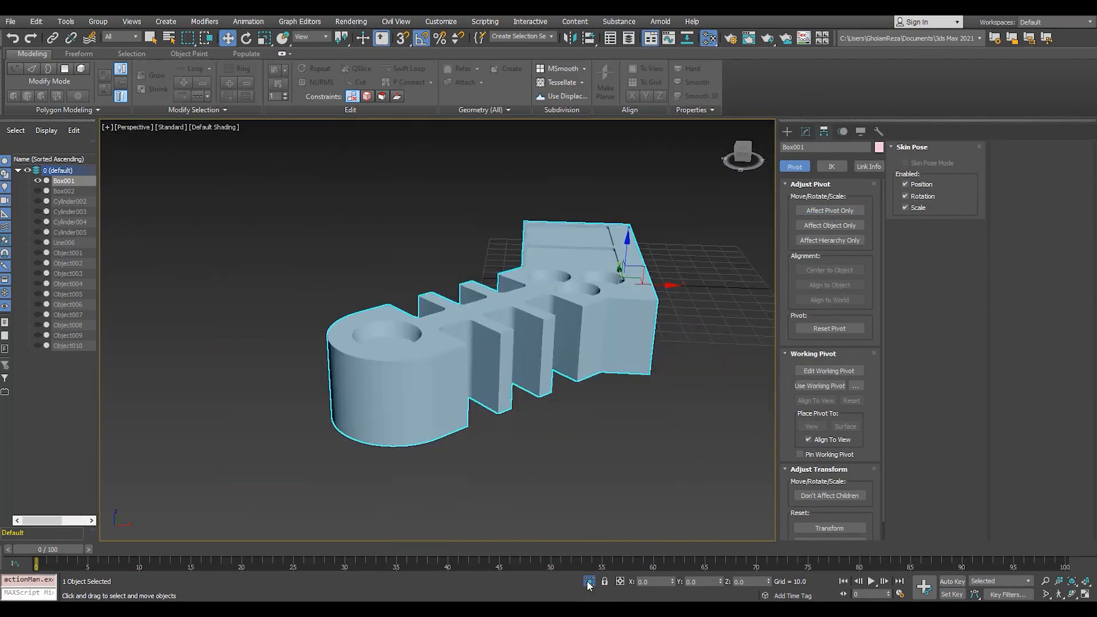
- End the isolation and place the visible parts in a new layer named Mesh, with edged faces displayed
left_click(588, 582)
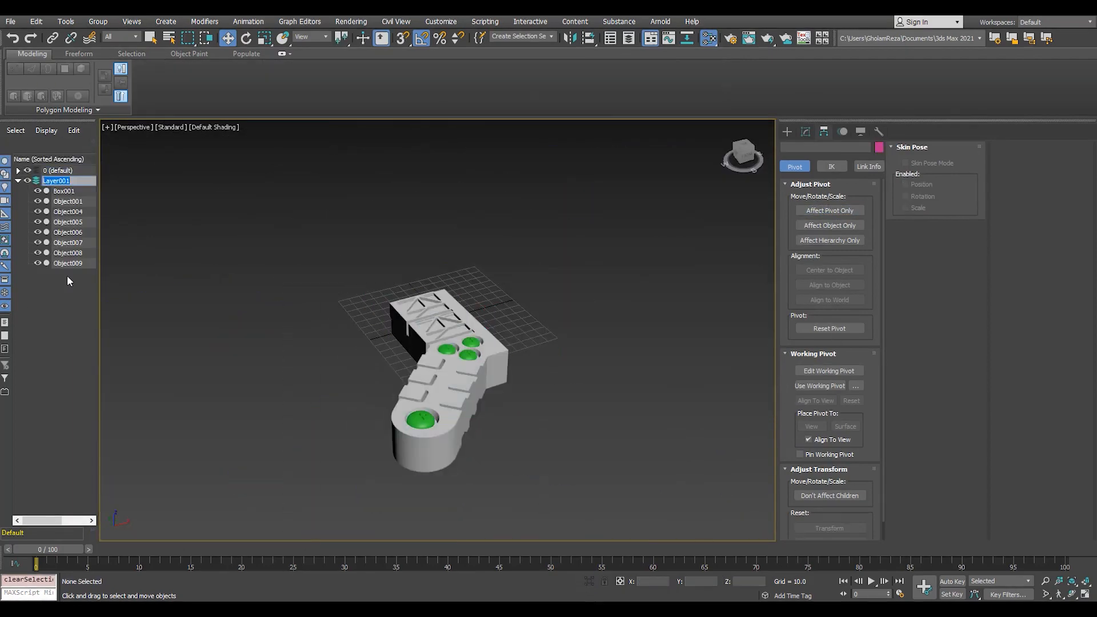
type("Mesh")
key("Return")
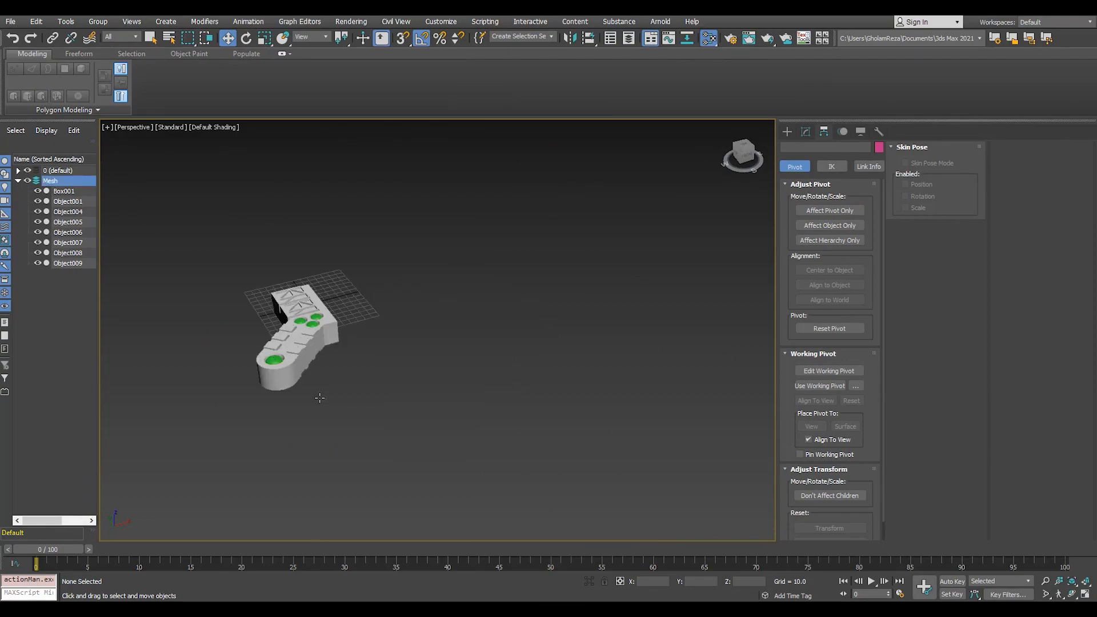
scroll(318, 394, "up", 4)
middle_click_drag(318, 394, 381, 345, "alt")
scroll(442, 353, "up", 5)
key("F4")
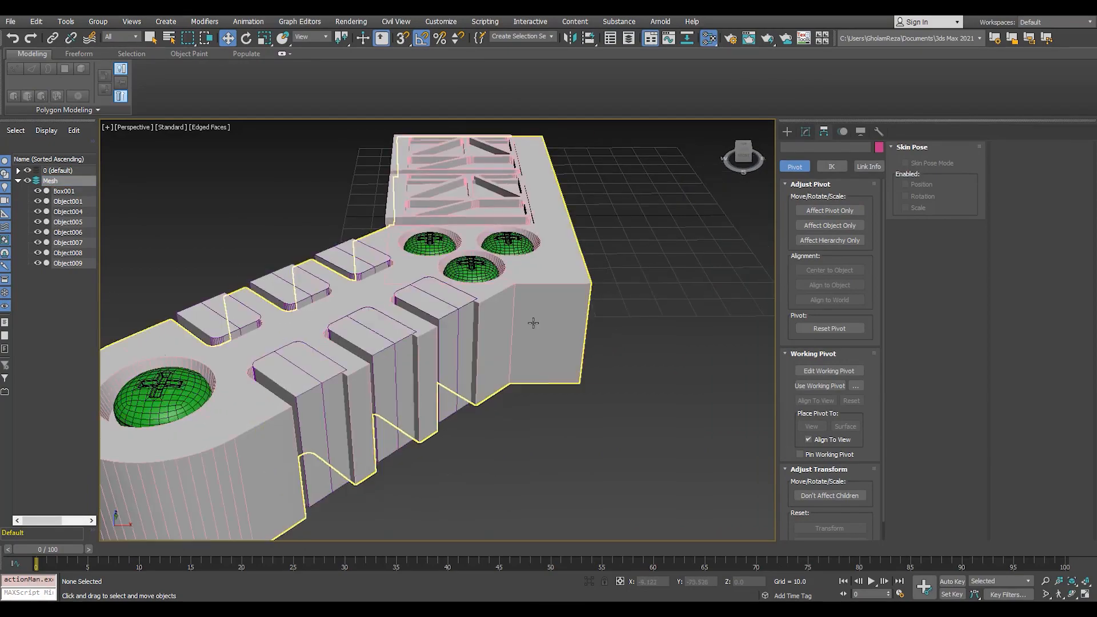
- Select the body to inspect its cut end, and undo back to before the layer was created
left_click(533, 323)
scroll(533, 323, "up", 3)
middle_click_drag(533, 324, 480, 340, "alt")
scroll(479, 341, "down", 3)
key("ctrl+d")
key("ctrl+a")
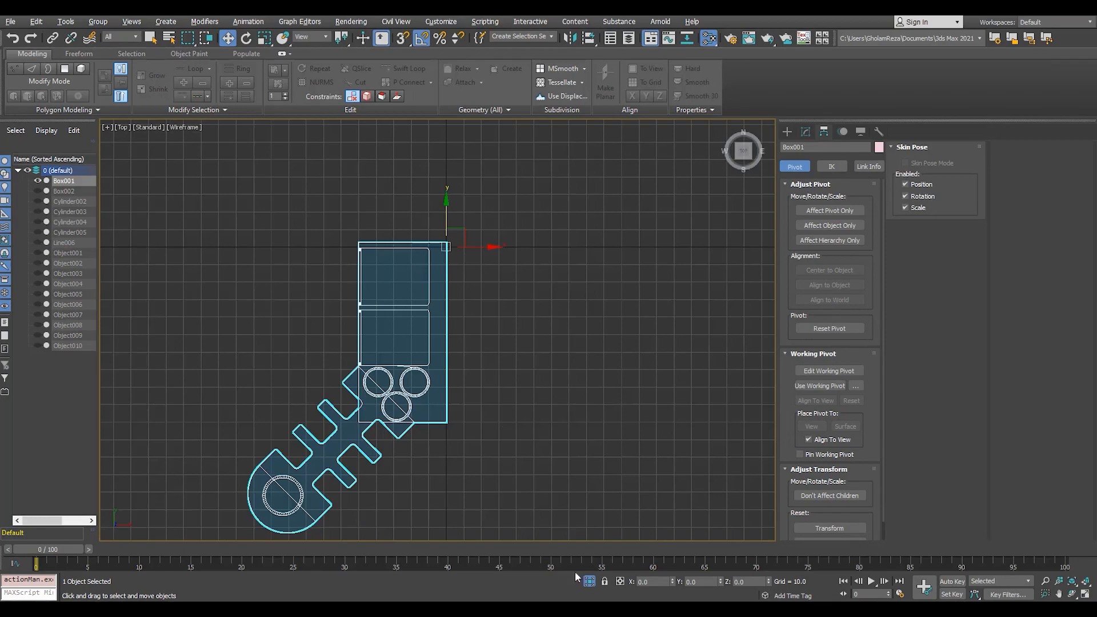
- End the isolation, select all visible parts, and move them together in the top view so the cut end snaps to the origin axis
key("ctrl+a")
scroll(646, 445, "up", 5)
scroll(607, 330, "down", 4)
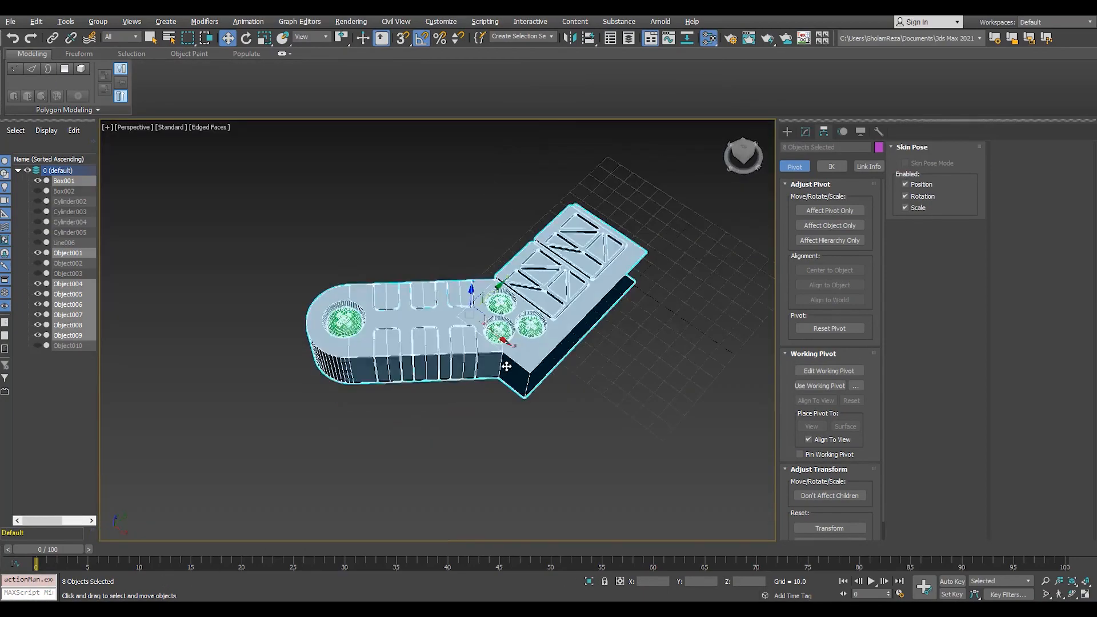
scroll(506, 366, "up", 4)
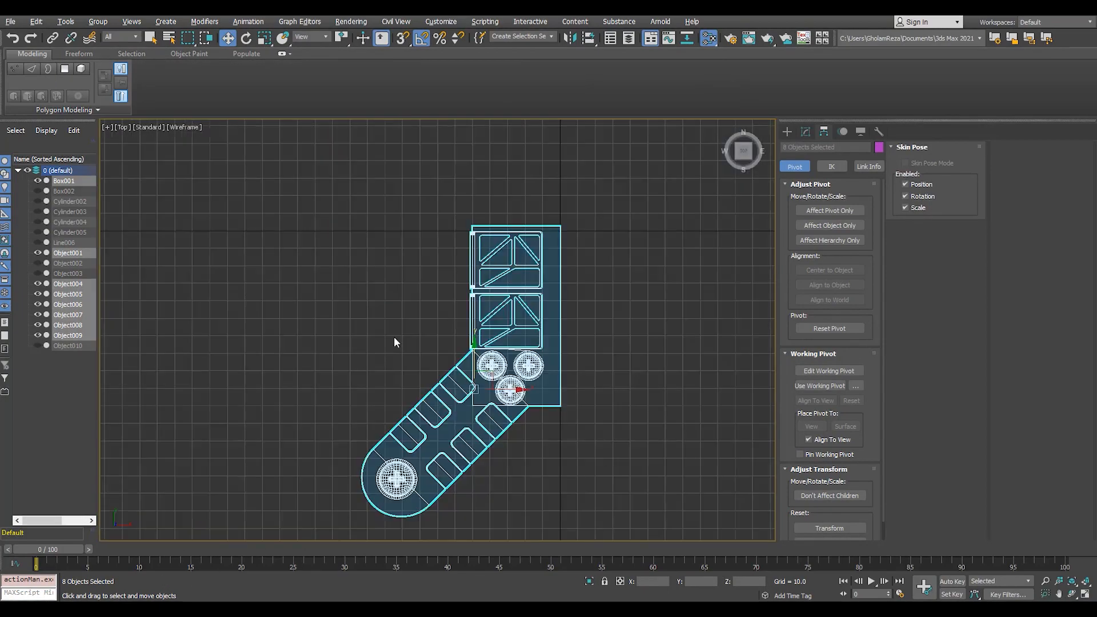
scroll(571, 237, "up", 5)
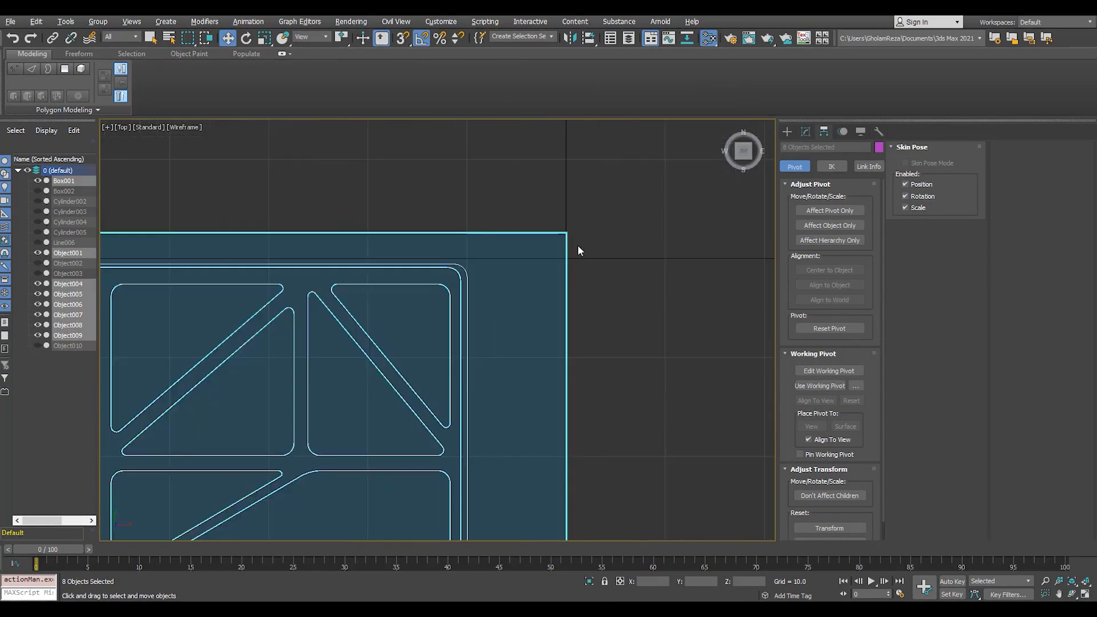
key("s")
key("s")
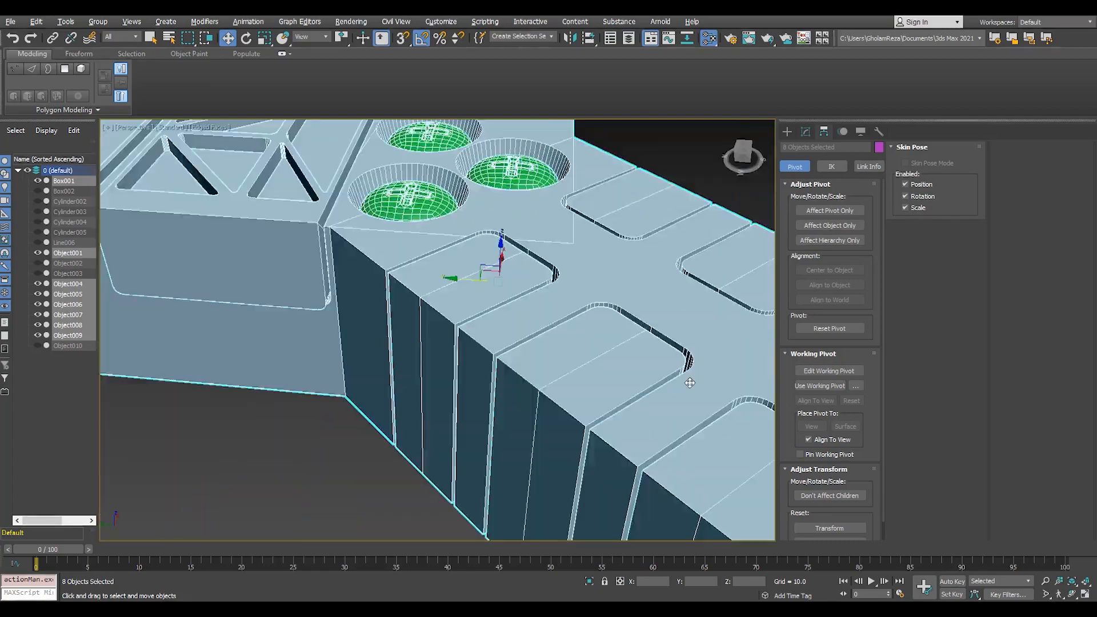
- Examine the aligned parts from below and above with and without edges, including the selected body
scroll(478, 334, "up", 10)
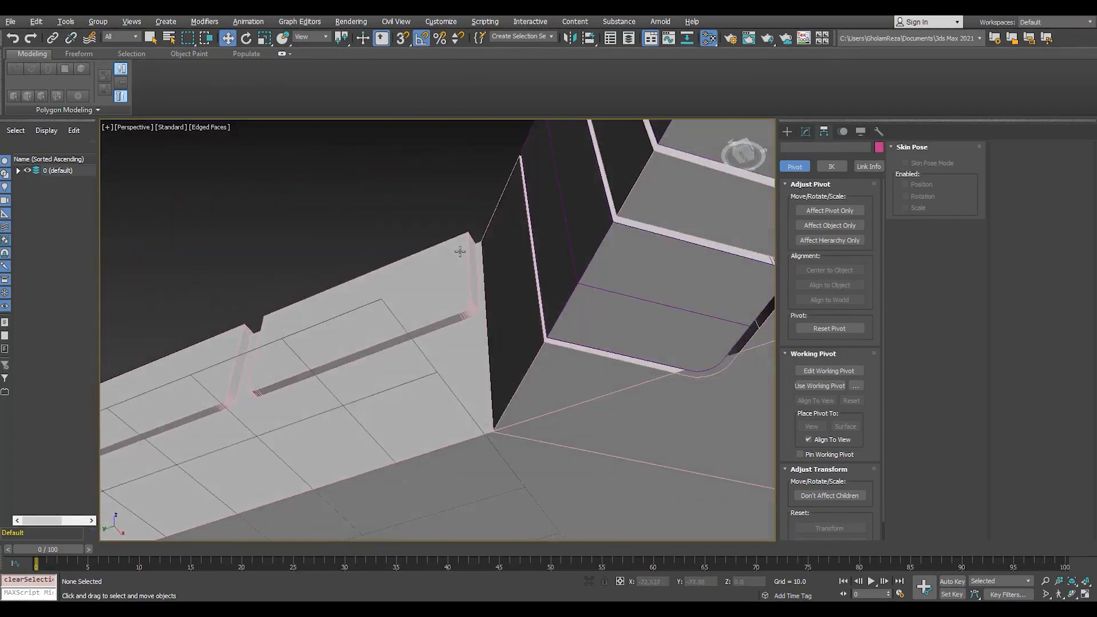
scroll(438, 352, "down", 3)
scroll(438, 351, "down", 10)
key("F4")
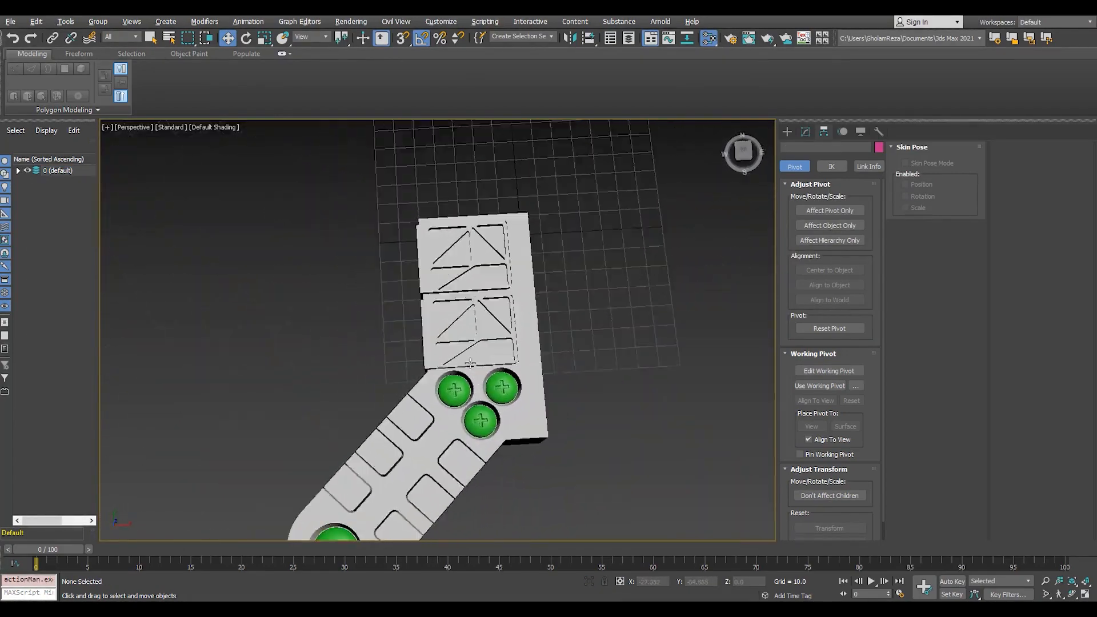
scroll(485, 305, "down", 3)
middle_click_drag(486, 305, 424, 327, "alt")
scroll(443, 342, "up", 3)
left_click(526, 358)
scroll(528, 360, "up", 3)
key("F4")
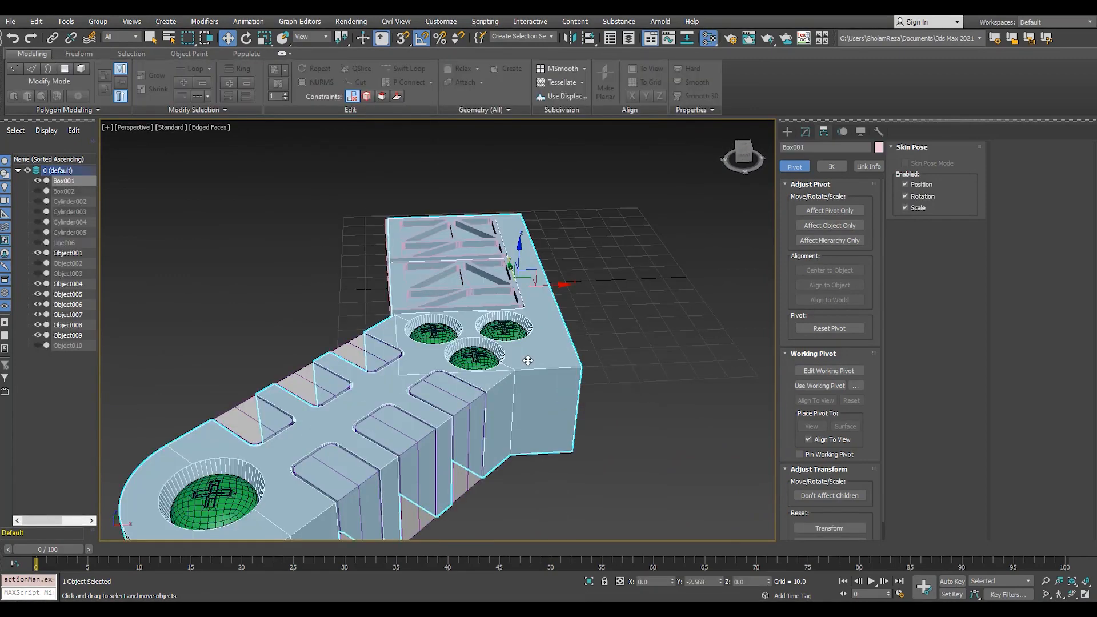
- Put all visible parts in a new layer named Mesh, hide the default layer, and select the body
scroll(581, 302, "down", 4)
left_click_drag(631, 440, 400, 243)
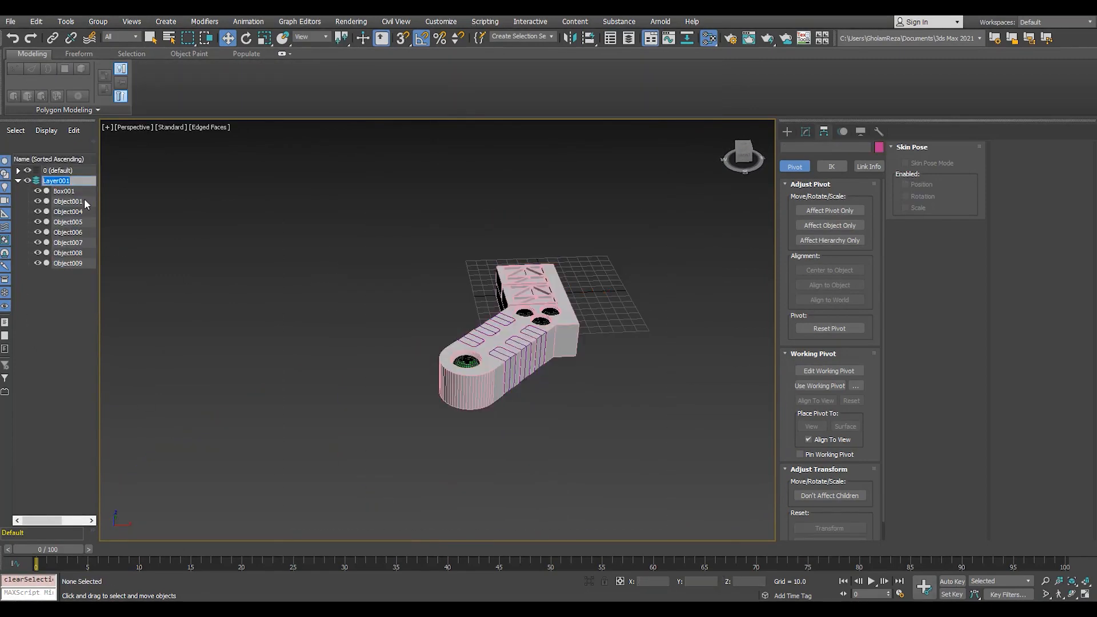
left_click(529, 349)
scroll(529, 365, "up", 10)
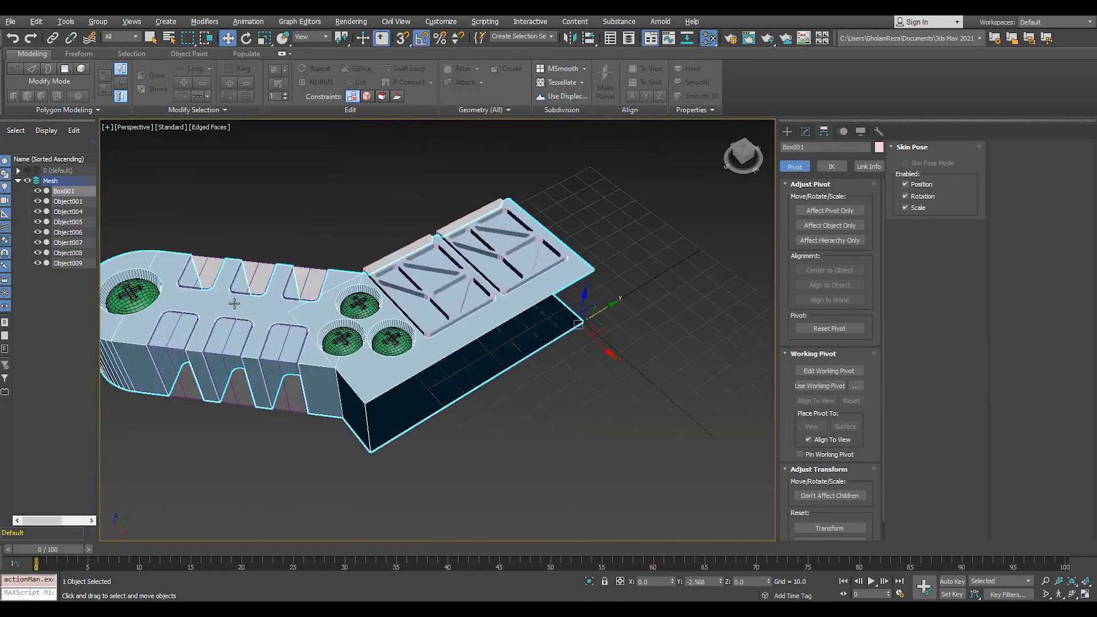
- Select the lower vertices of the body's two side panel recesses in the left view and lower them to Z 17.244
left_click(806, 132)
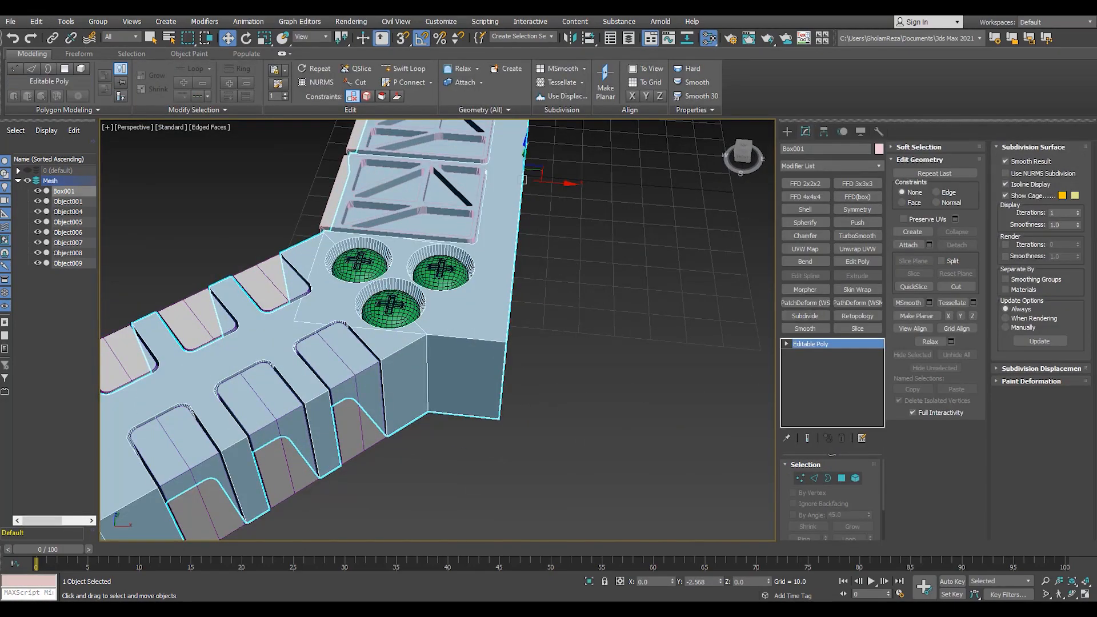
scroll(399, 396, "down", 5)
middle_click_drag(297, 383, 420, 375, "alt")
key("1")
key("l")
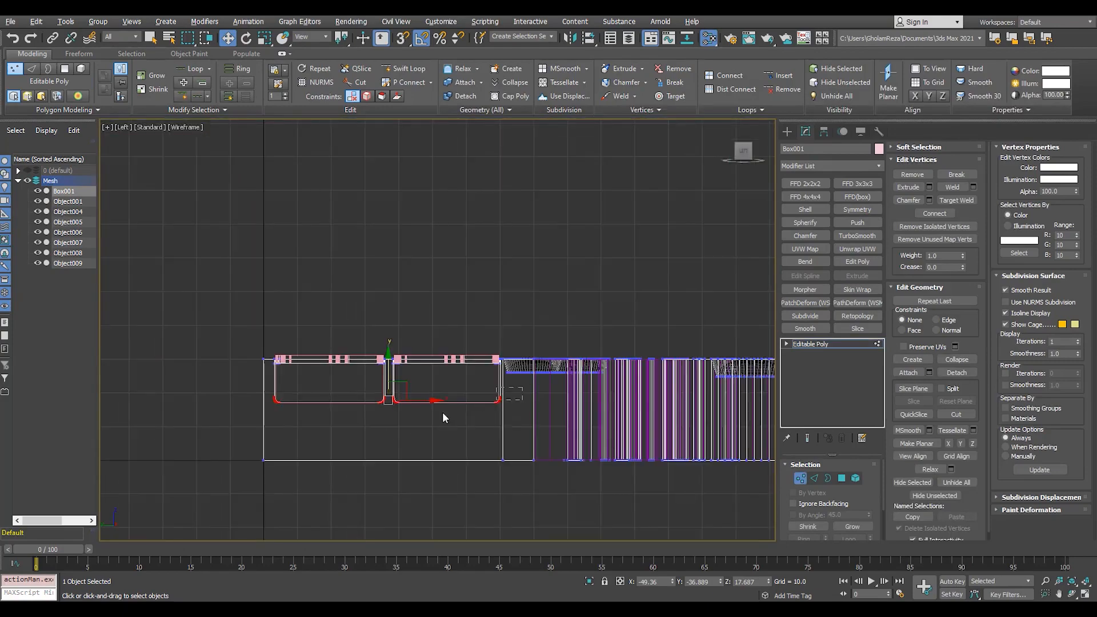
scroll(412, 400, "up", 8)
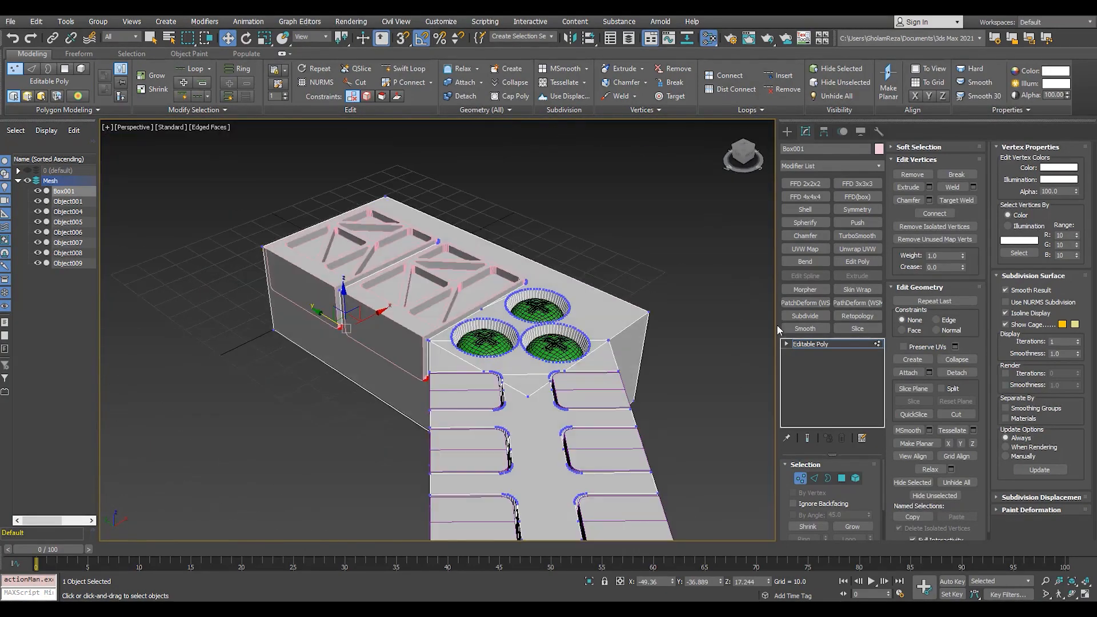
left_click(822, 345)
- Clean up the edges around the round recesses on the body's upper face, using Target Weld on vertices along the rims
middle_click_drag(526, 411, 464, 347, "alt")
middle_click_drag(562, 349, 517, 242)
scroll(516, 243, "up", 4)
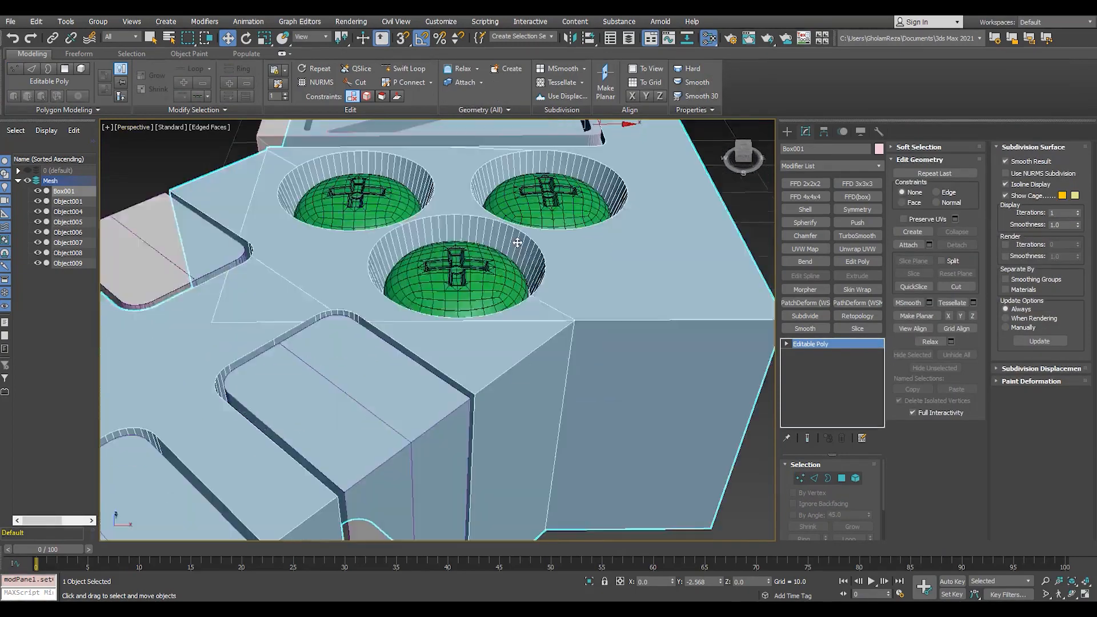
key("2")
scroll(517, 242, "up", 2)
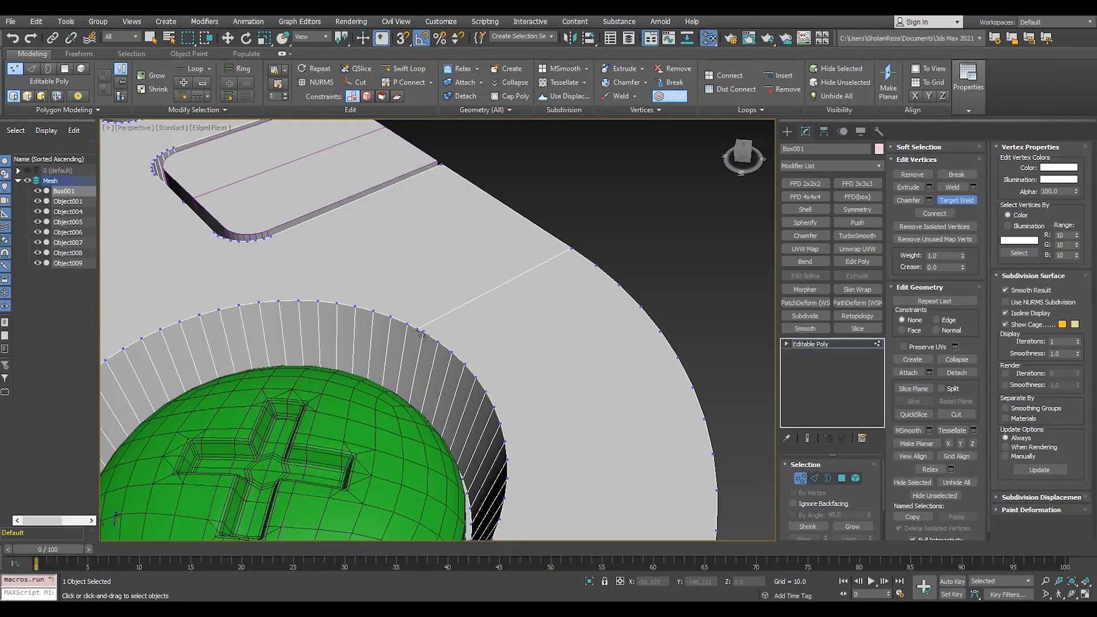
- Slide the round recesses' lower edge loops along the walls with the Edge constraint, and select bevel polygons on a small recess's rim
key("2")
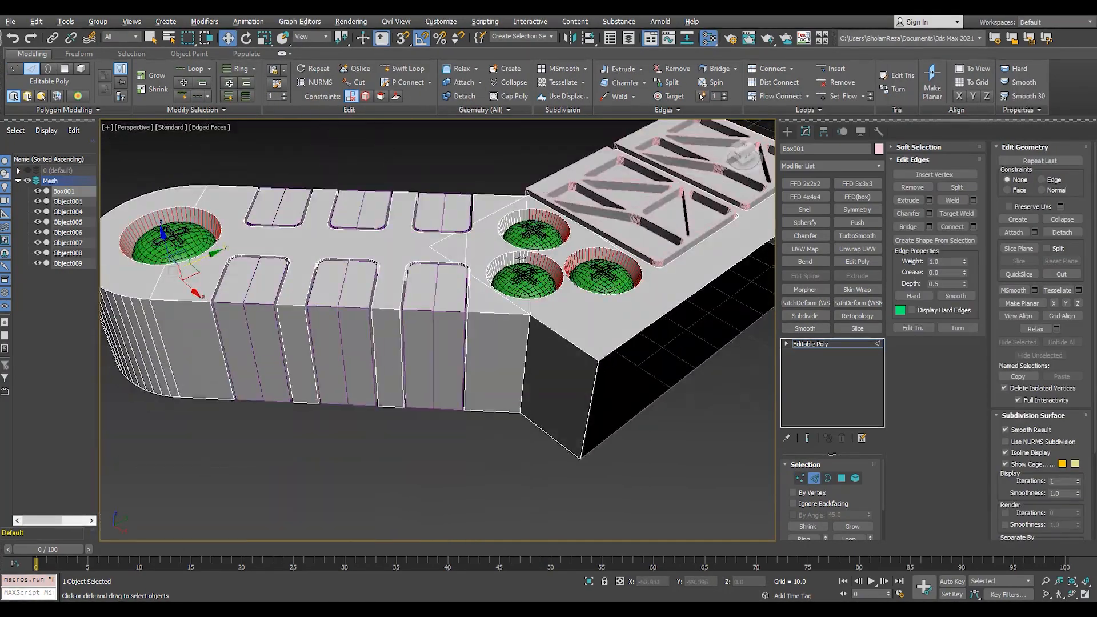
key("1")
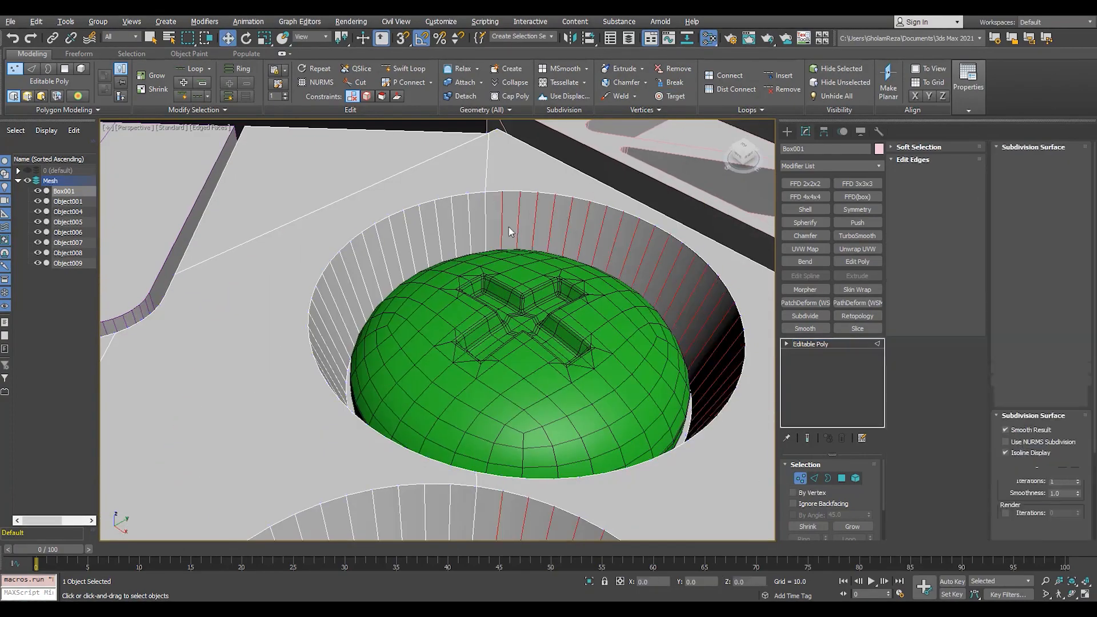
key("2")
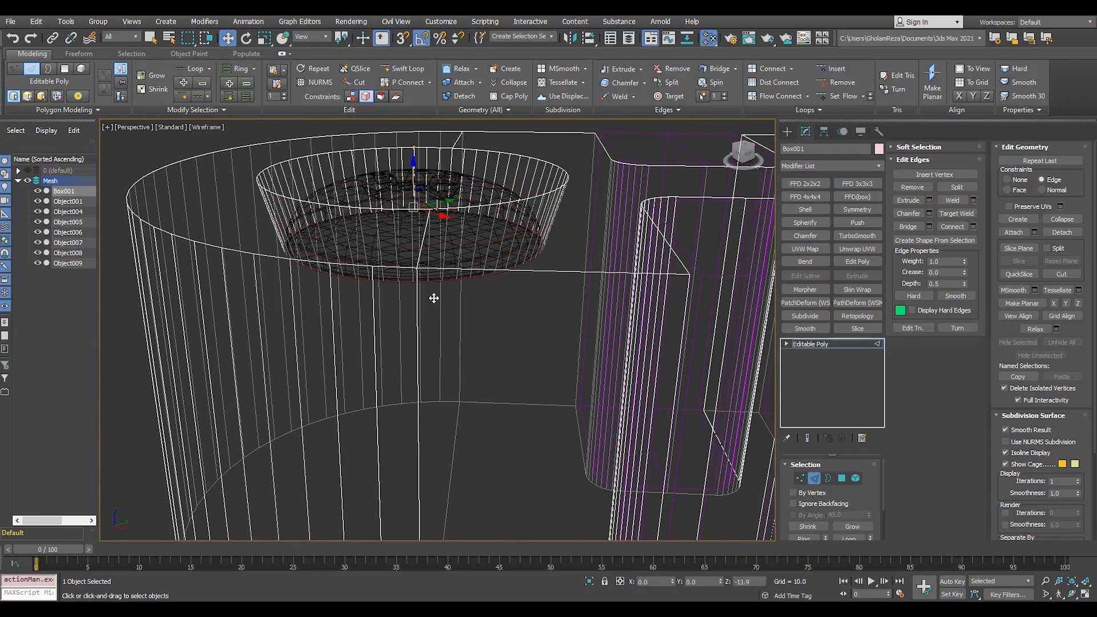
left_click(1019, 180)
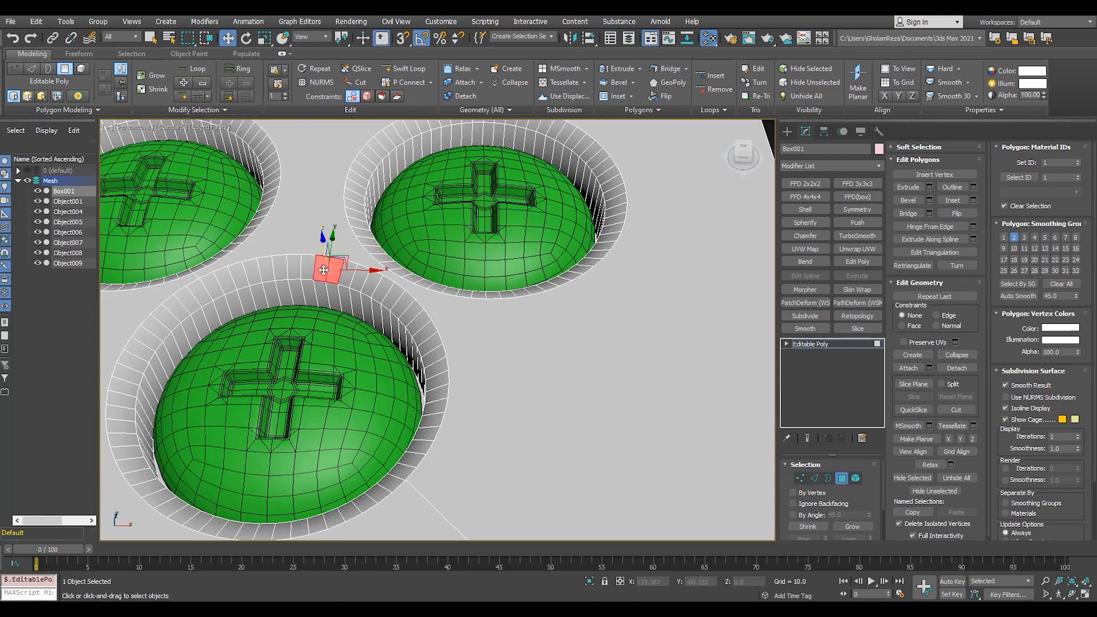
double_click(323, 273)
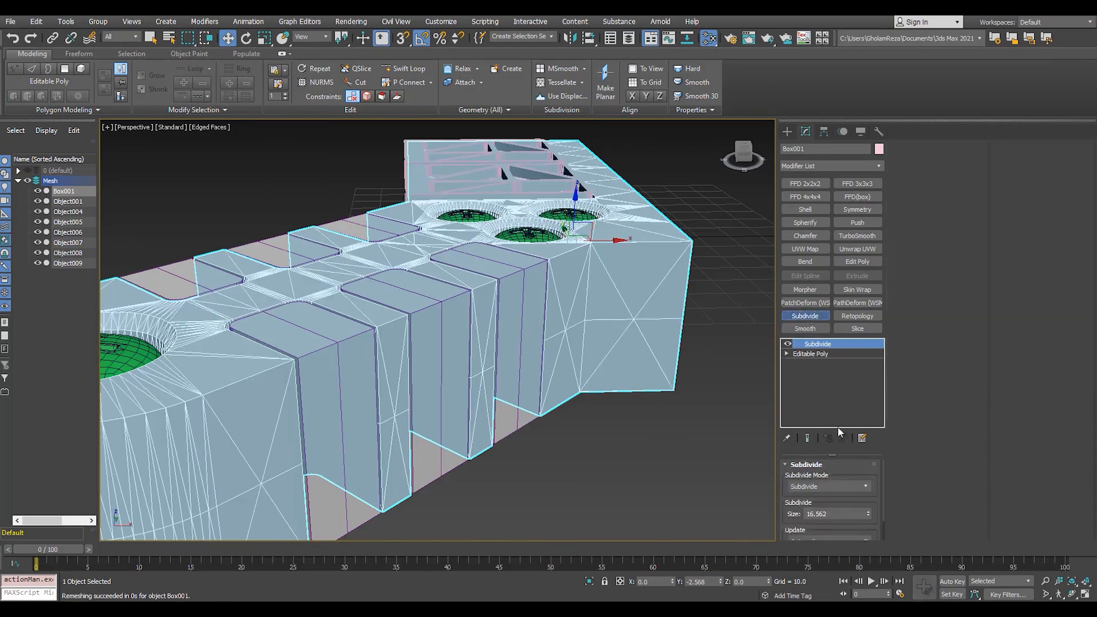
- Apply a Subdivide modifier to the body and set its subdivide mode to Variable Curvature
left_click(855, 486)
left_click(807, 520)
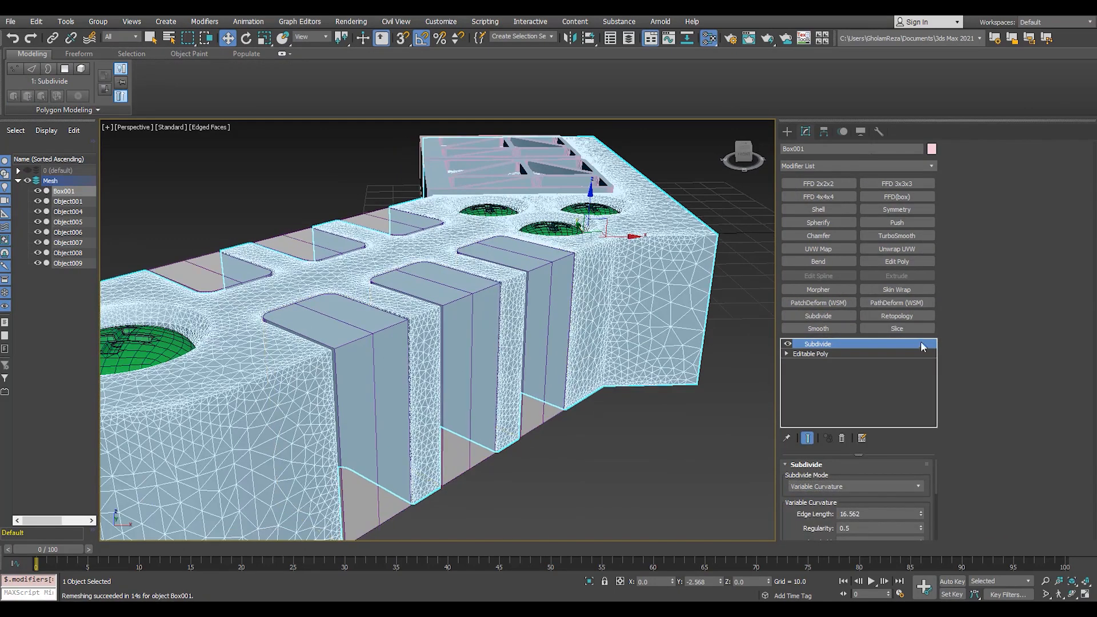
- Retopologize the subdivided body with ReForm at a face count of 10000 and apply TurboSmooth
left_click(821, 478)
left_click(821, 488)
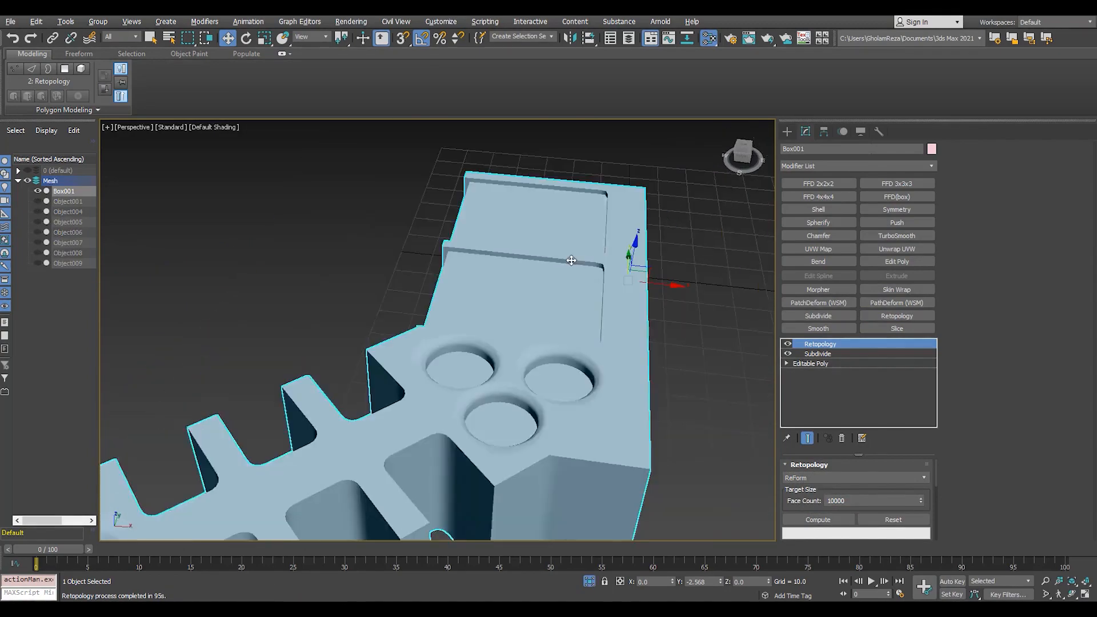
left_click(911, 240)
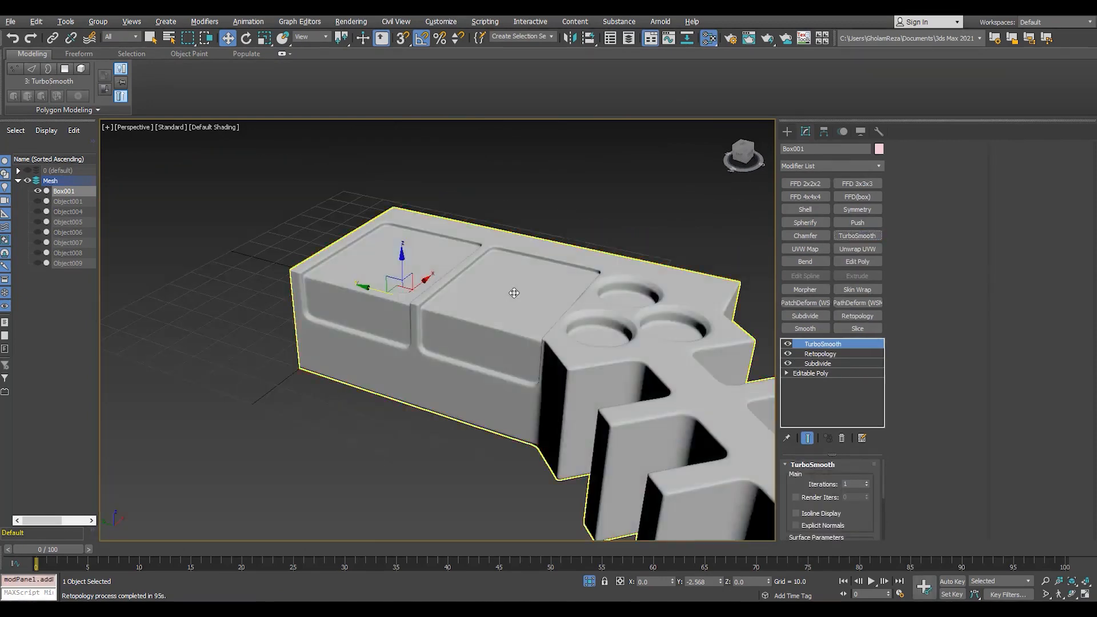
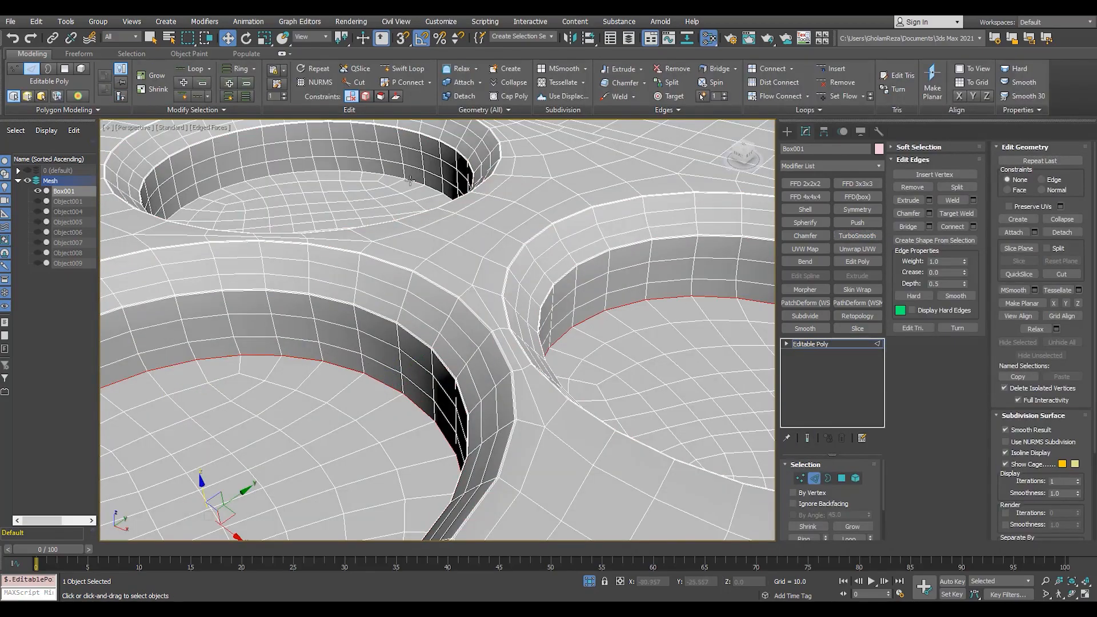
- Check the round recesses' lower edge loops and try TurboSmooth on the retopologized body
scroll(410, 181, "down", 10)
scroll(377, 283, "up", 10)
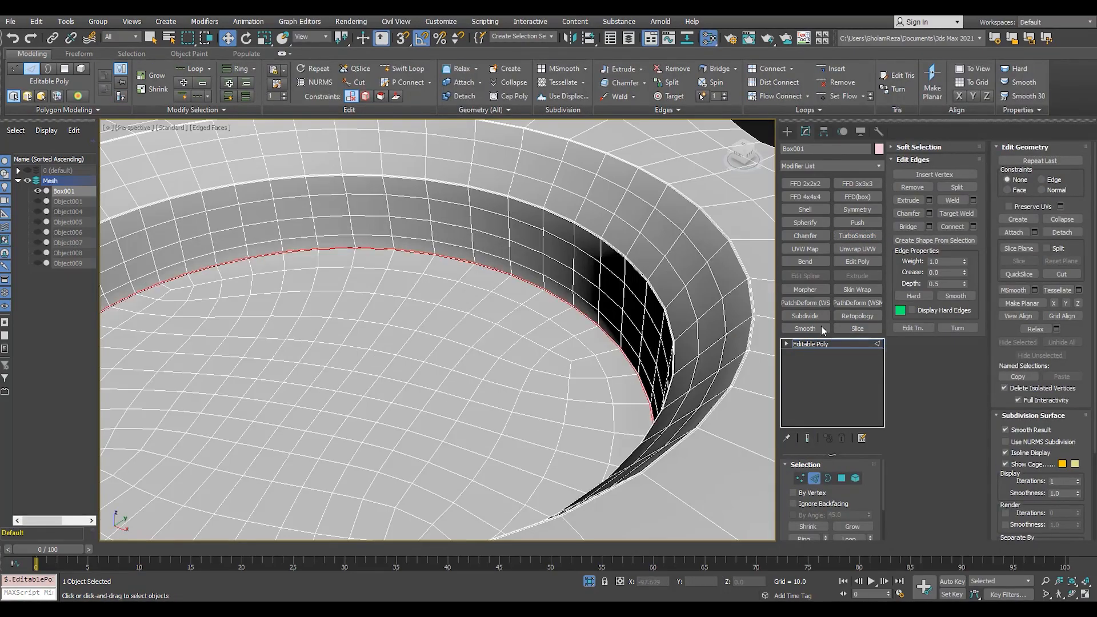
left_click(856, 236)
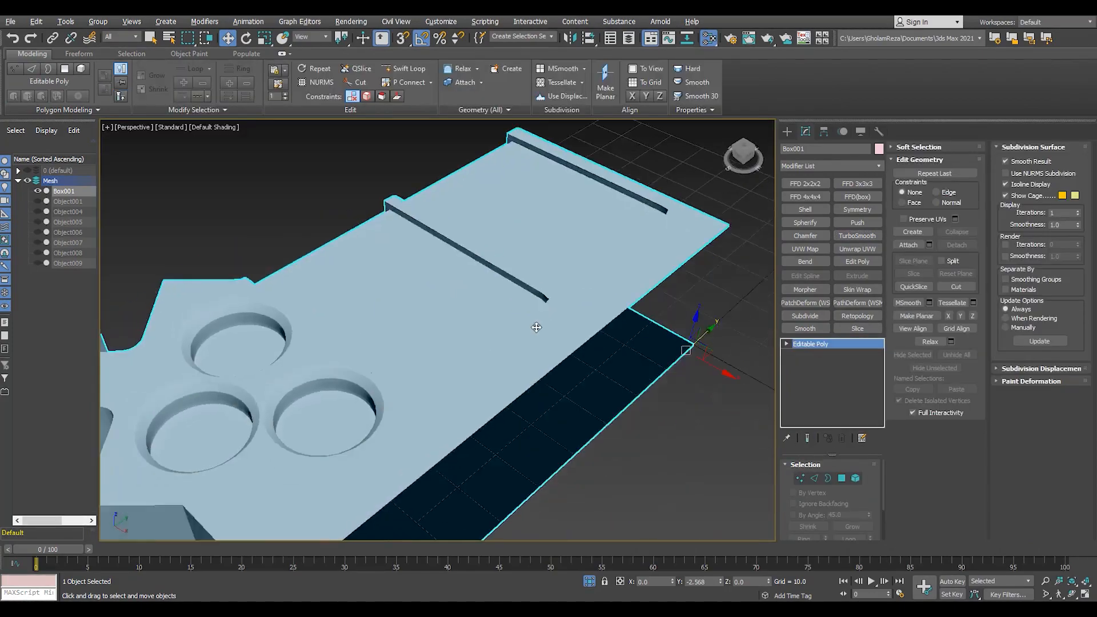
left_click(857, 236)
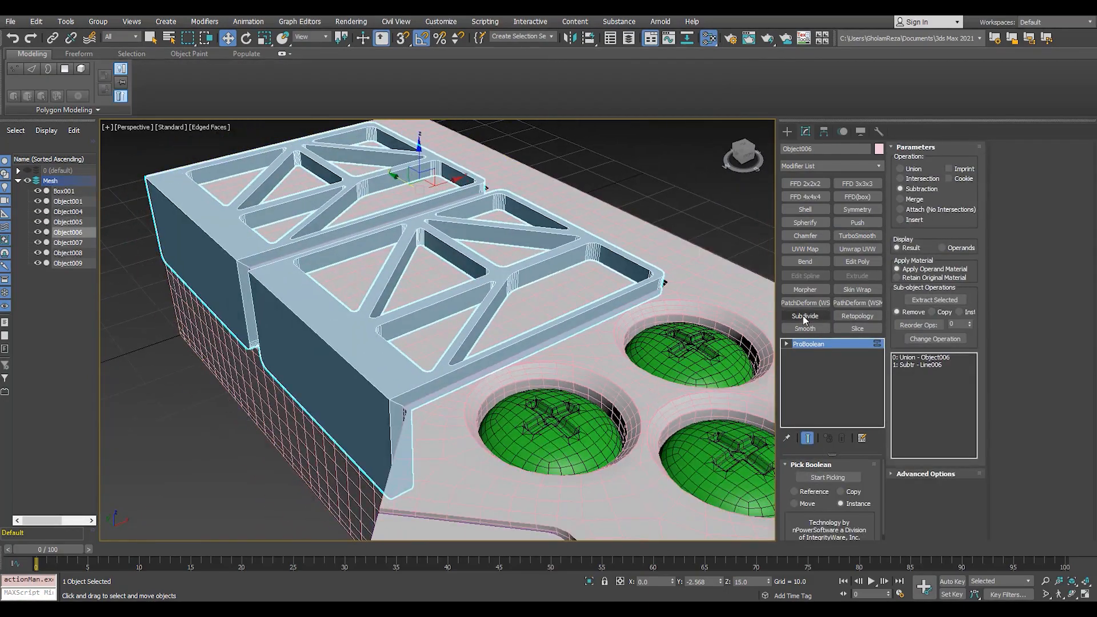
- Subdivide and retopologize the patterned panels at a face count of 10000, and apply TurboSmooth to them
left_click(878, 165)
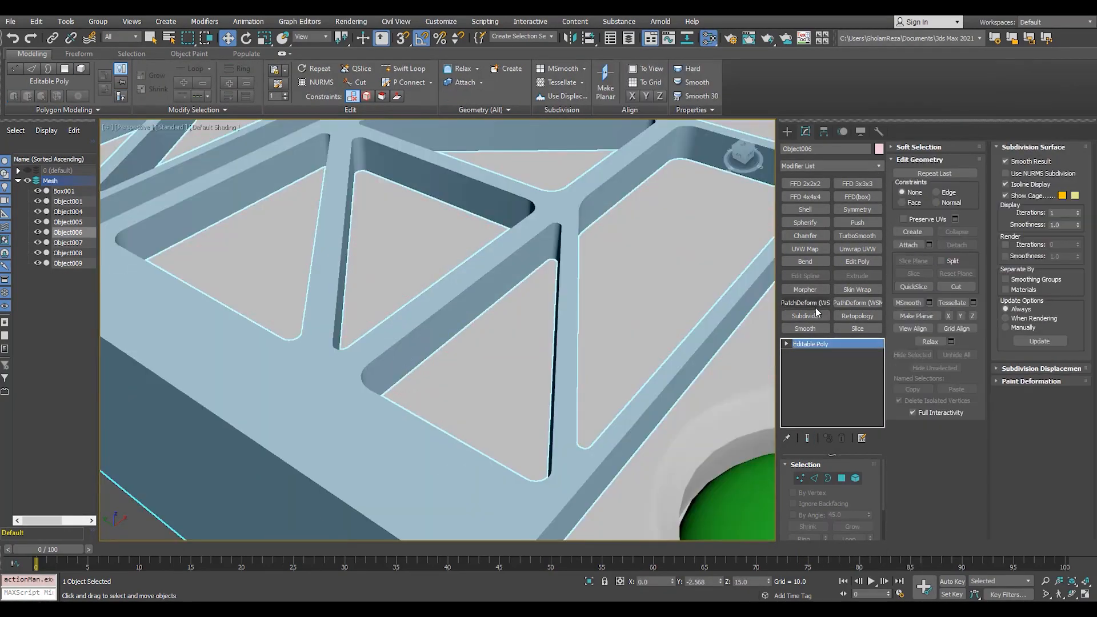
left_click(804, 315)
left_click(811, 529)
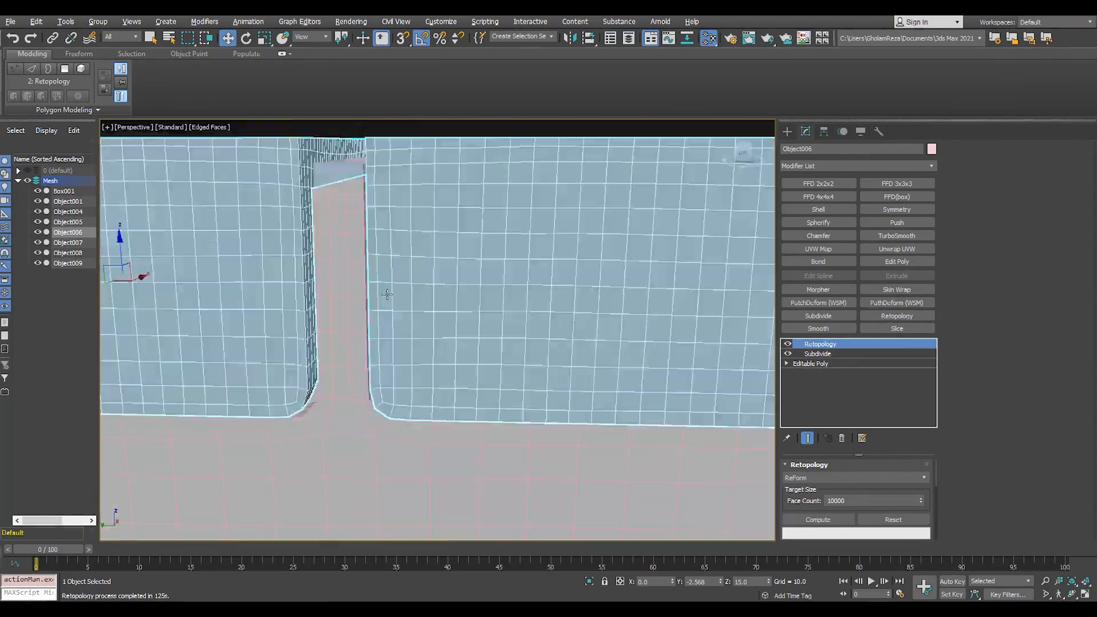
left_click(897, 235)
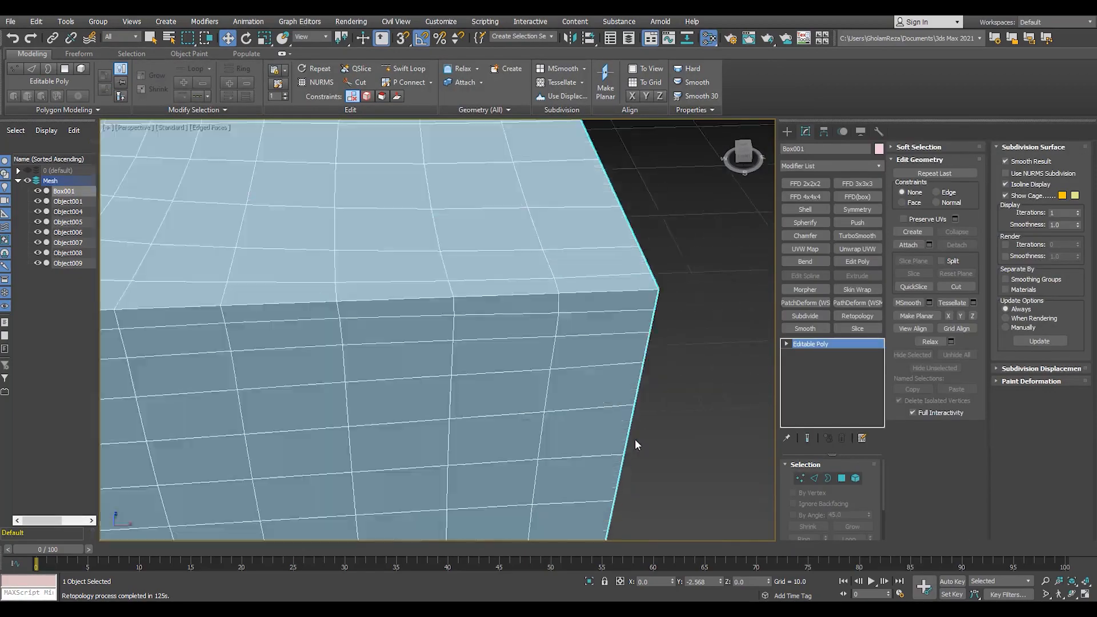
- Mirror the body across X and Y with two flipped Symmetry modifiers at threshold 0.01, and collapse it to Editable Poly
key("2")
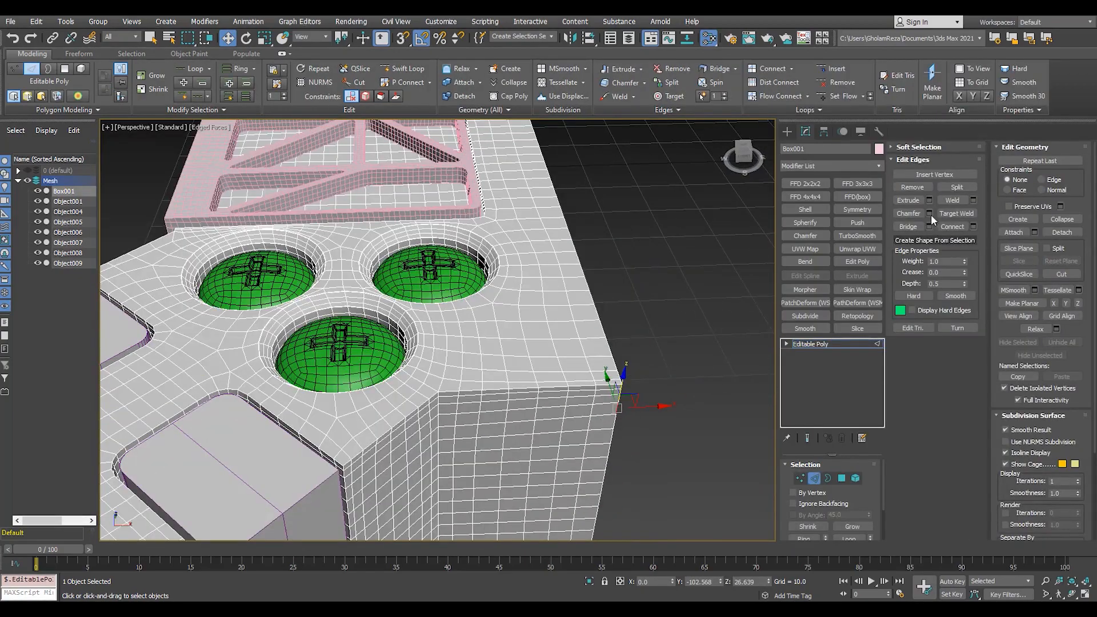
left_click(857, 209)
left_click(808, 498)
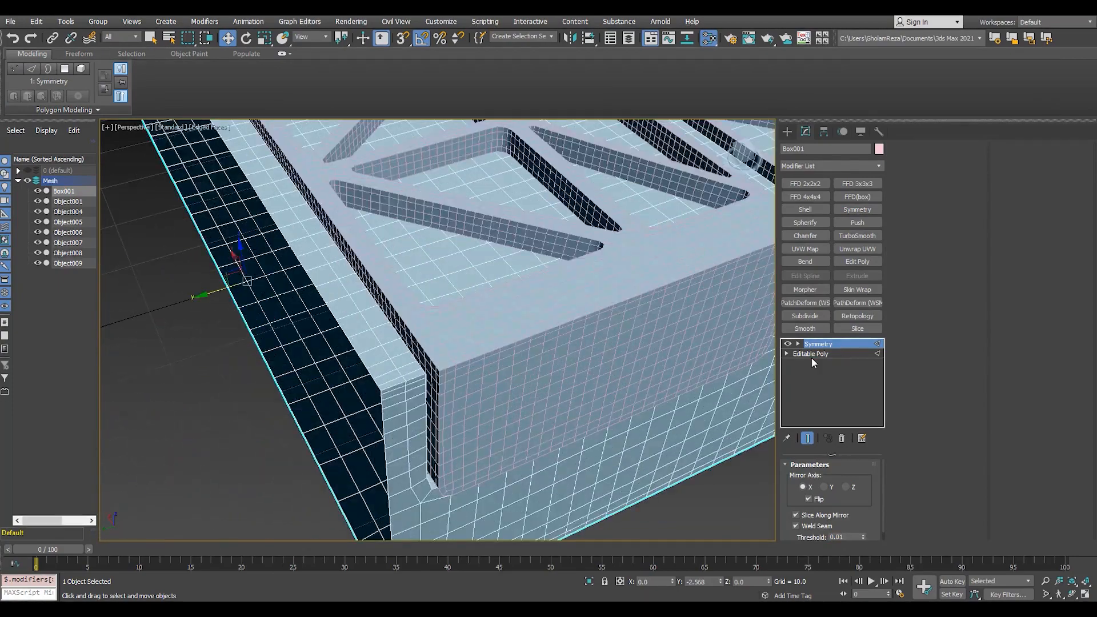
left_click(811, 354)
left_click(857, 209)
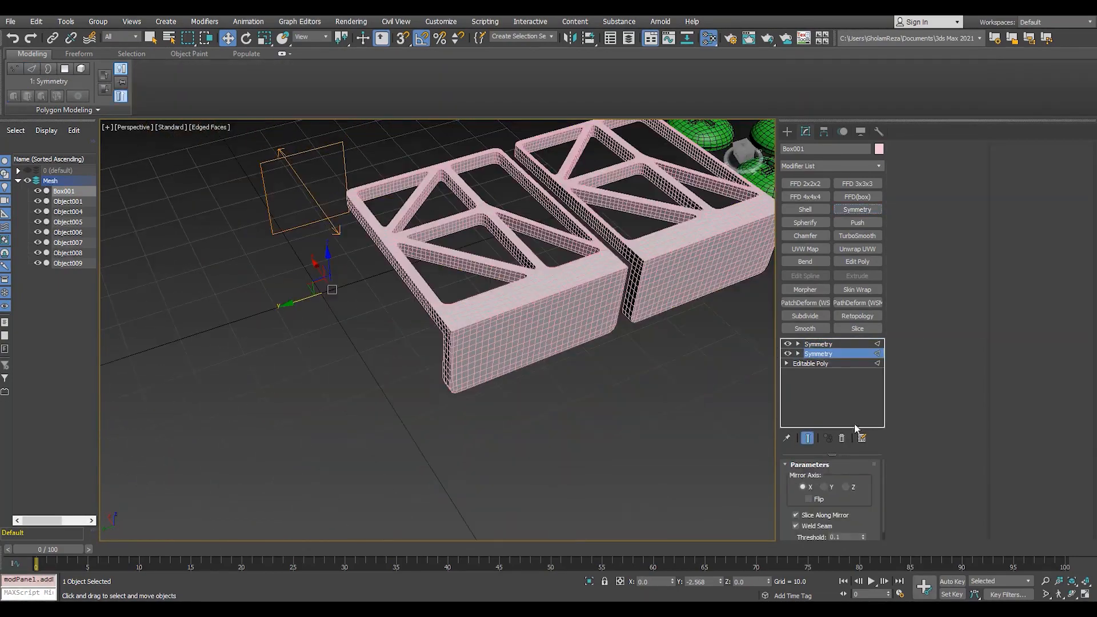
left_click(819, 499)
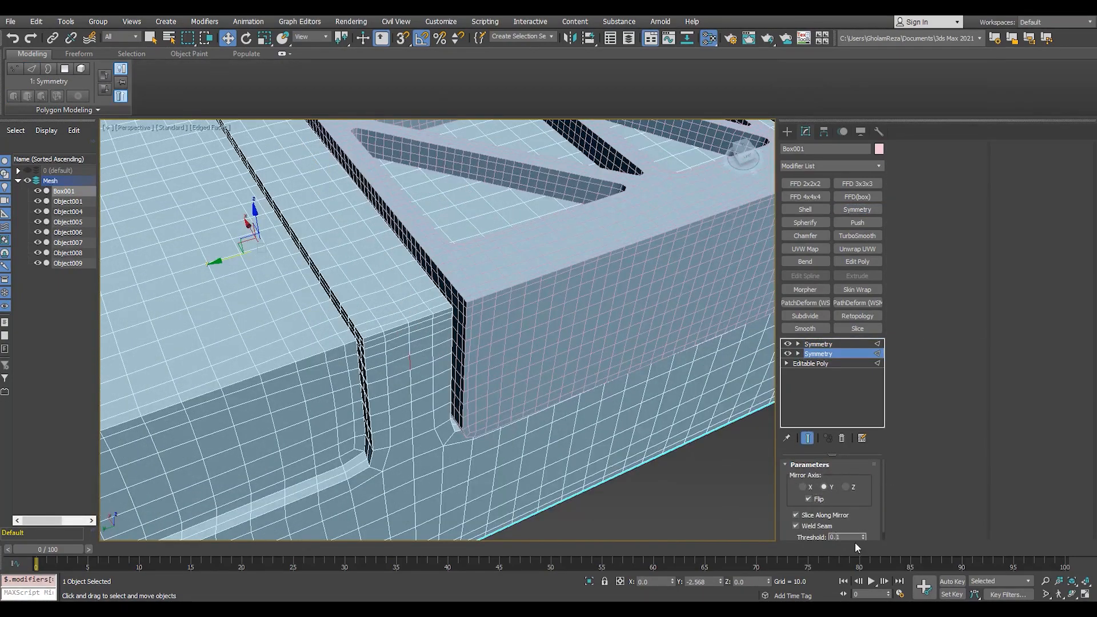
key("F4")
scroll(519, 314, "down", 8)
middle_click_drag(519, 313, 342, 355, "alt")
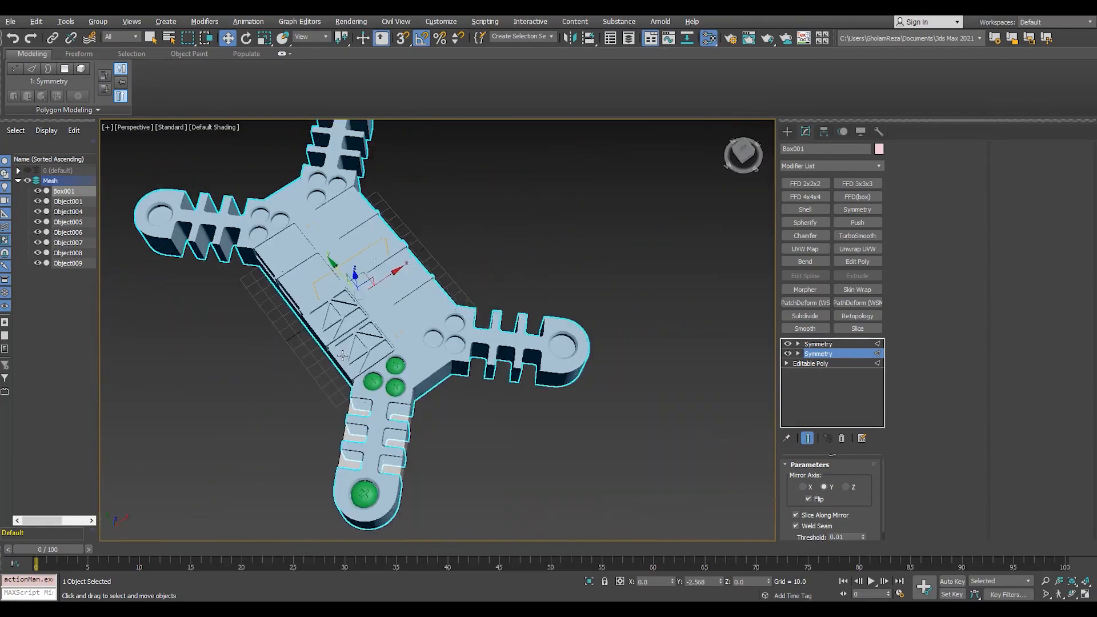
scroll(337, 334, "up", 6)
key("F4")
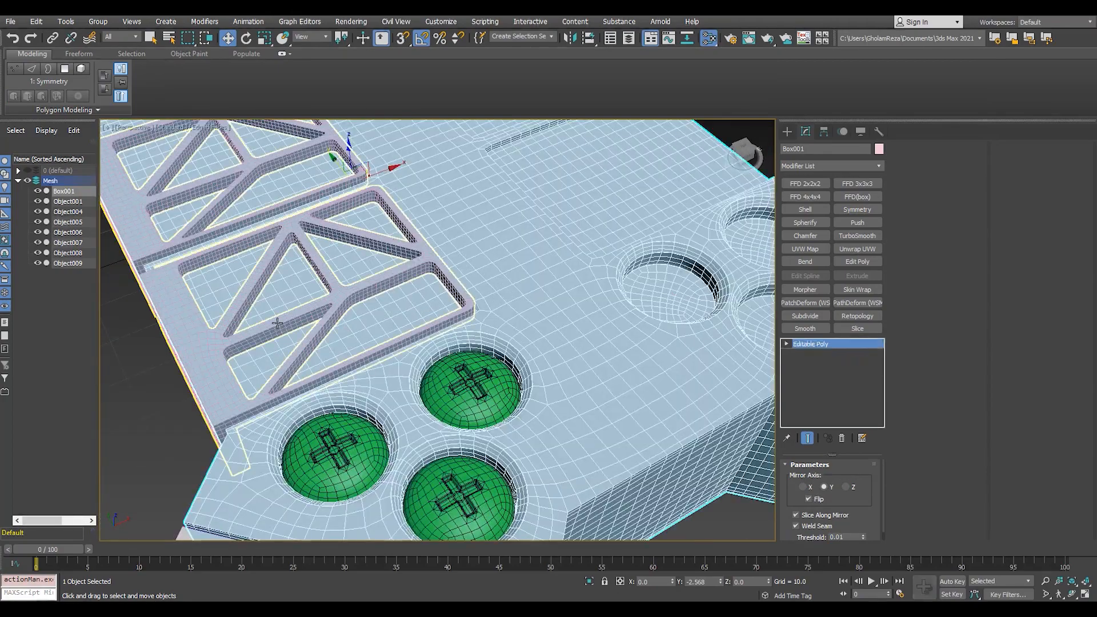
- Select the patterned panels and move their pivot to Y 0 on the body's centre line in the top view
left_click(277, 323)
scroll(277, 322, "down", 6)
middle_click_drag(277, 323, 308, 360, "alt")
key("alt+w")
middle_click(309, 197)
key("alt+w")
scroll(574, 217, "up", 7)
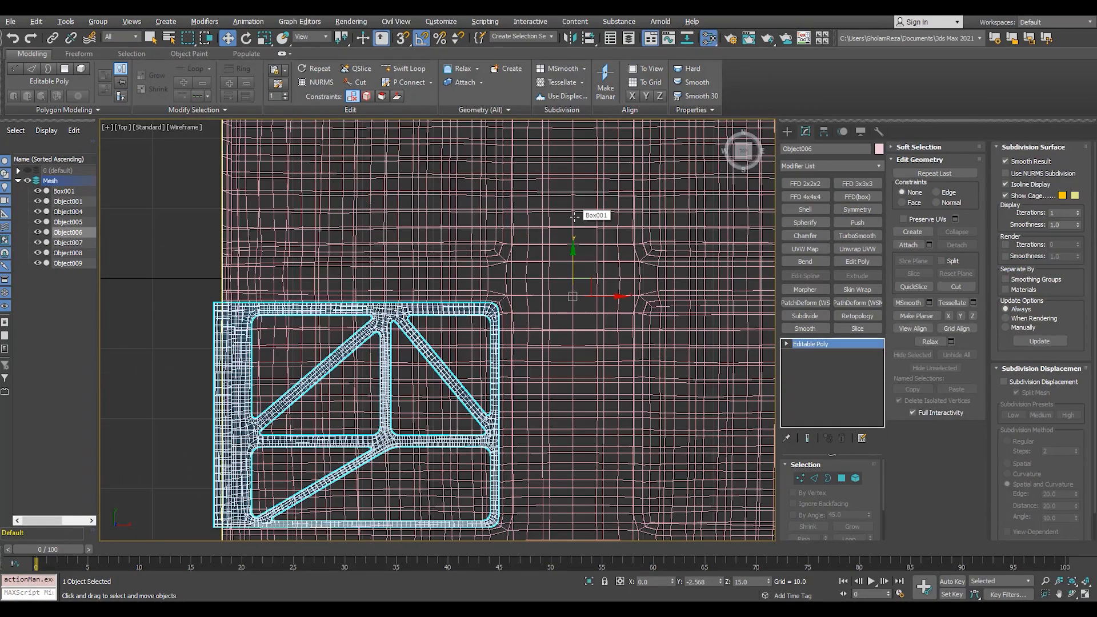
key("Insert")
middle_click_drag(589, 265, 642, 298)
scroll(641, 298, "down", 2)
left_click_drag(630, 306, 365, 296)
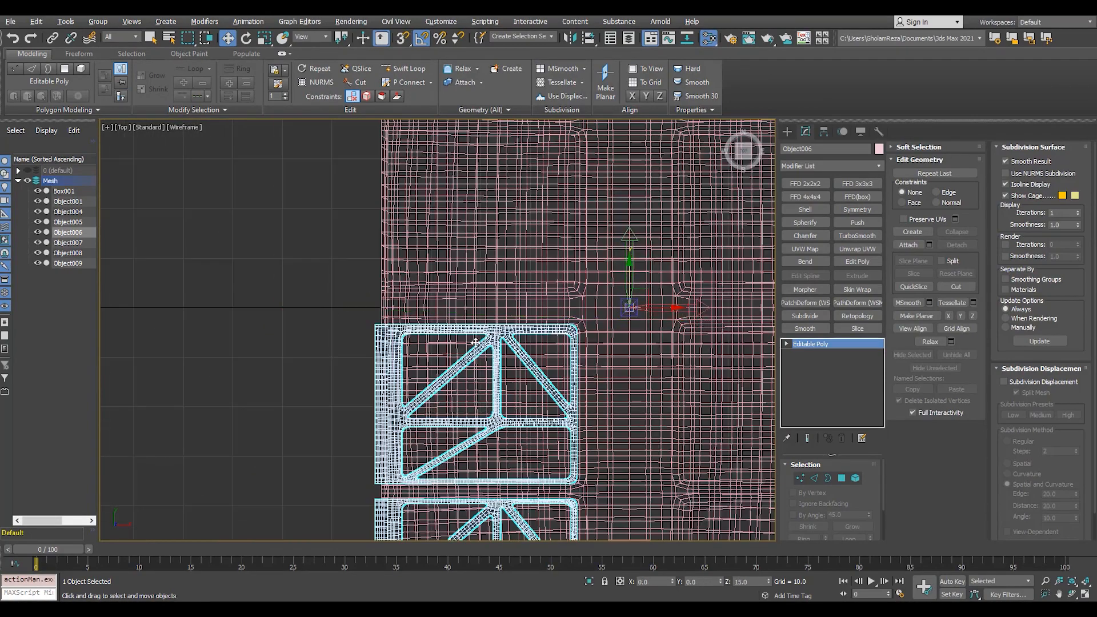
middle_click_drag(475, 342, 455, 359)
- Mirror the patterned panels across X and Y with two flipped Symmetry modifiers at threshold 0.1
left_click(857, 210)
left_click(817, 497)
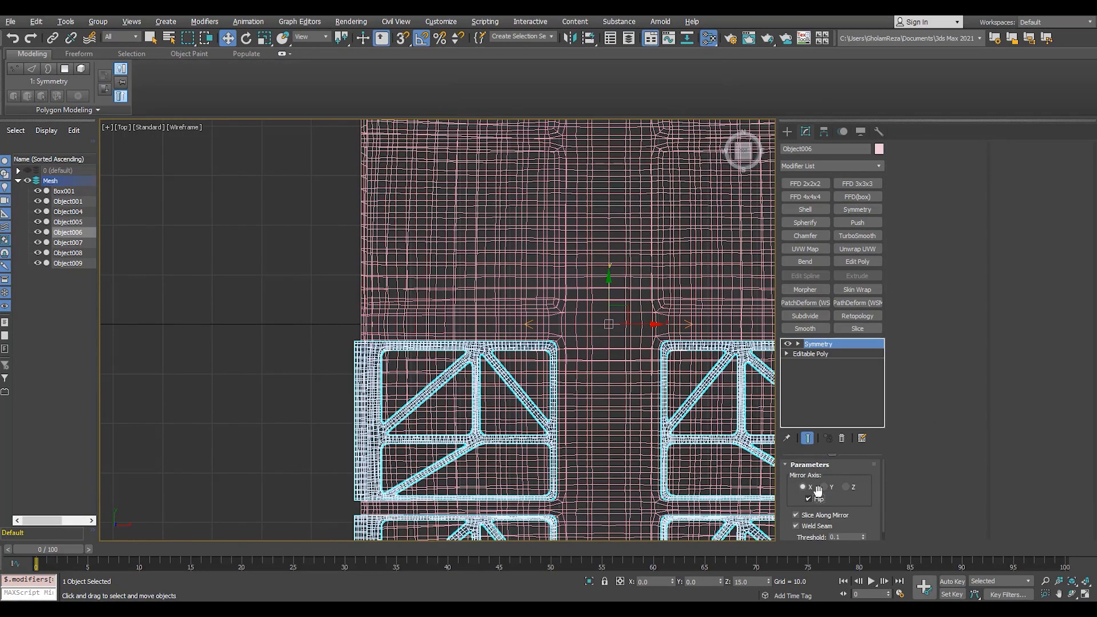
left_click(857, 210)
left_click(823, 486)
left_click(808, 499)
scroll(523, 329, "down", 4)
key("F3")
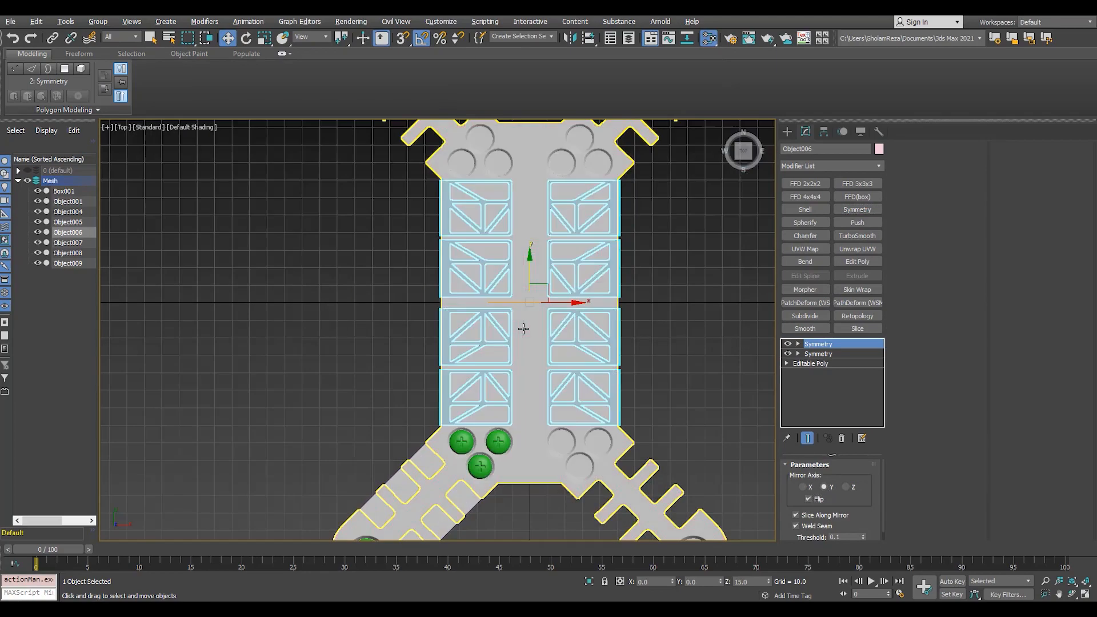
- Select the three blocks along the arm's side and isolate them with edged faces displayed
left_click_drag(523, 328, 588, 404, "alt")
middle_click_drag(588, 404, 583, 334, "alt")
left_click(552, 419)
middle_click_drag(496, 377, 422, 407, "alt")
left_click(268, 465)
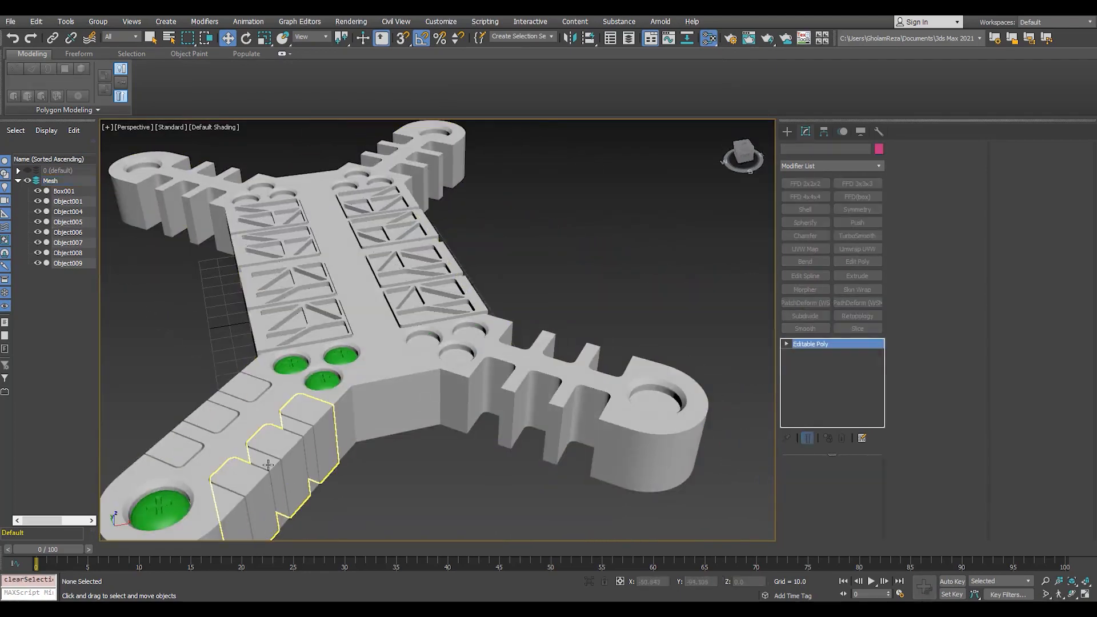
scroll(268, 465, "up", 3)
middle_click_drag(268, 465, 445, 360)
key("alt+q")
key("F4")
scroll(445, 360, "up", 4)
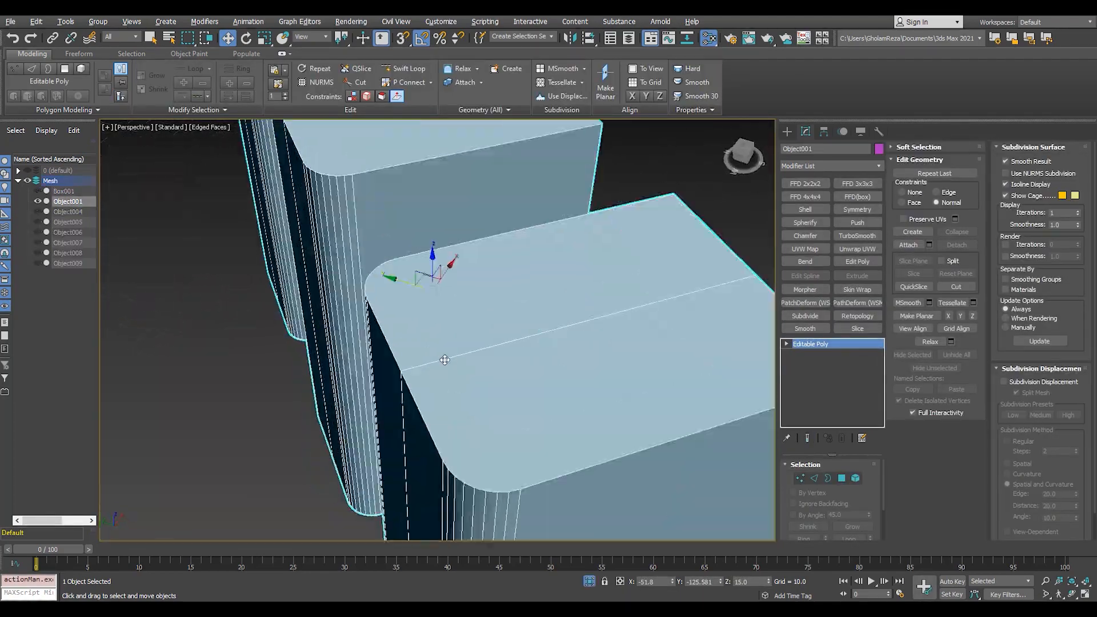
- Try to subdivide the arm's side blocks in Variable Curvature mode and retopologize them with ReForm at 5000 faces
scroll(445, 360, "down", 4)
key("4")
key("ctrl+a")
left_click(805, 316)
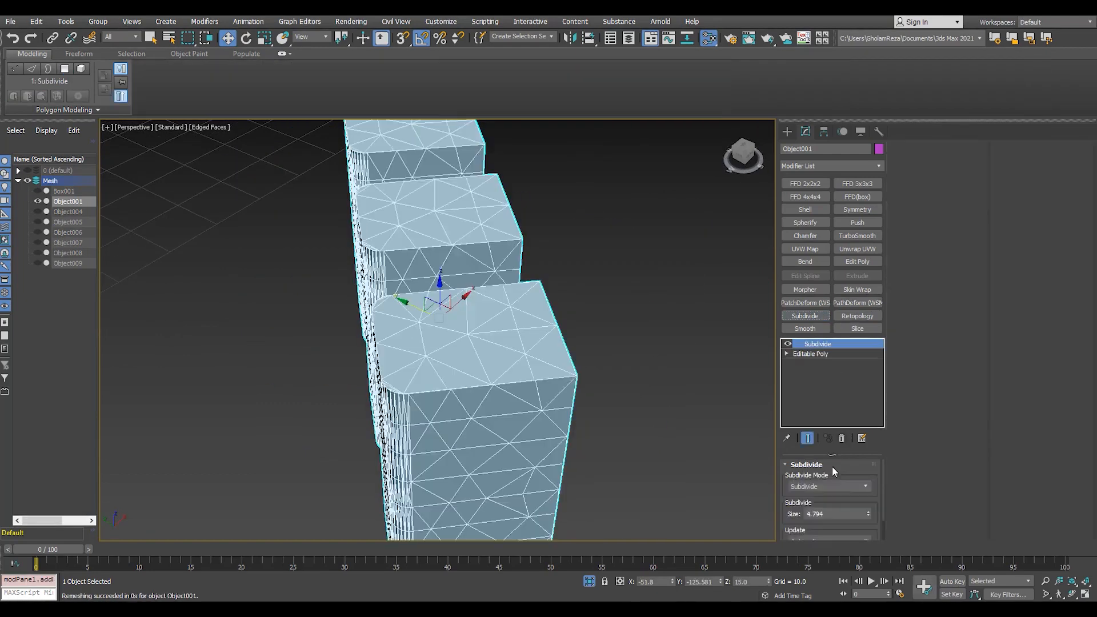
left_click(817, 529)
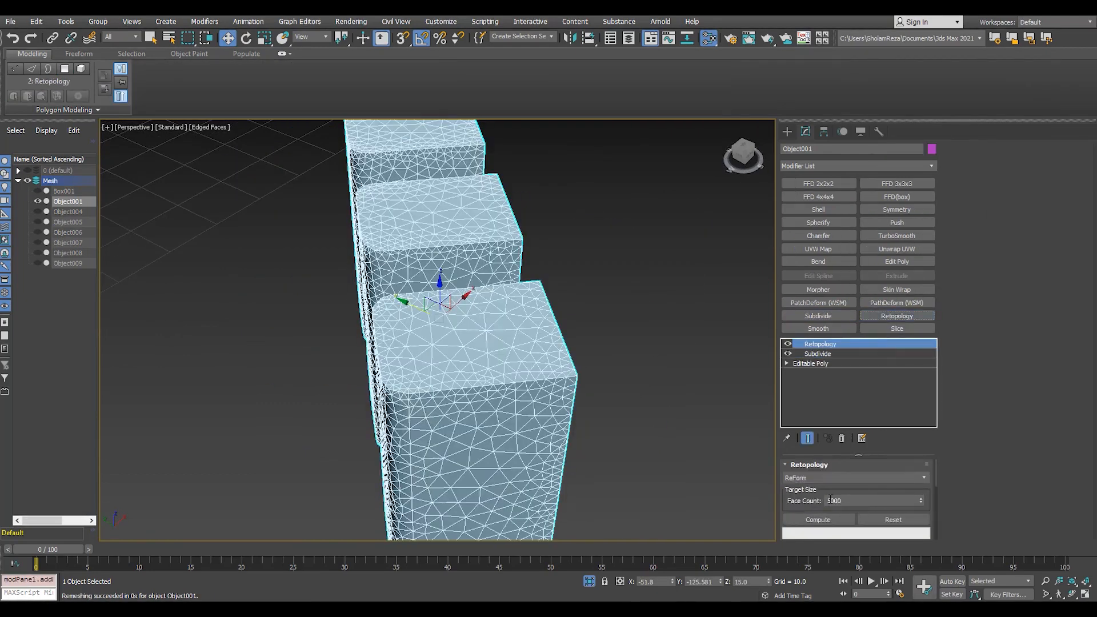
middle_click_drag(494, 409, 577, 394, "alt")
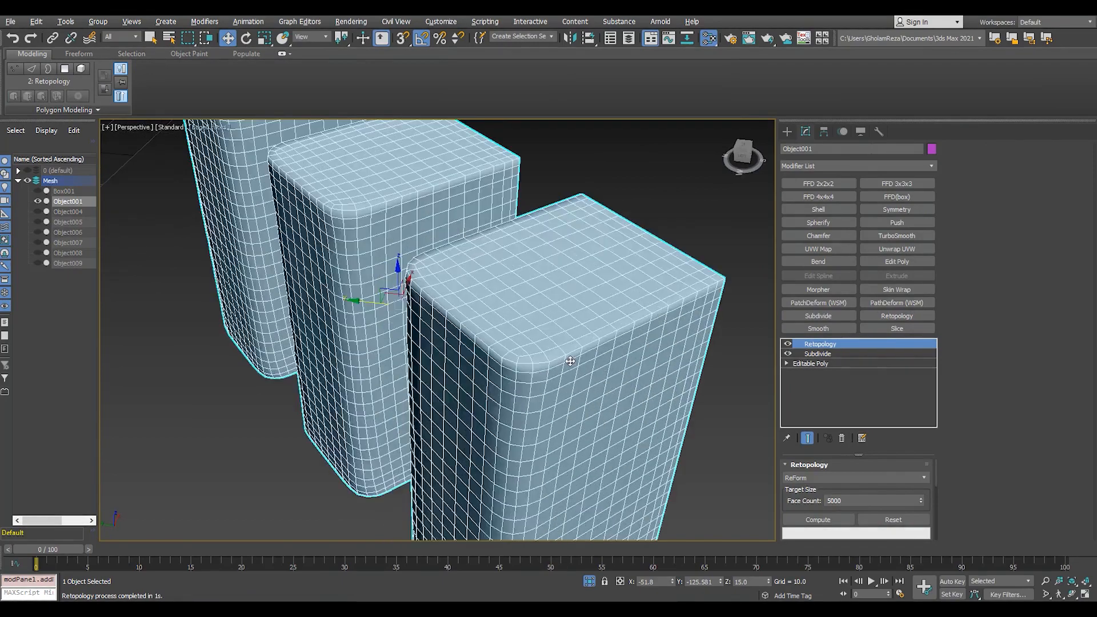
- Undo the TurboSmooth test and the Retopology on the side blocks, and delete their Subdivide modifier
key("F4")
left_click(906, 237)
middle_click_drag(474, 348, 486, 285, "alt")
key("ctrl+z")
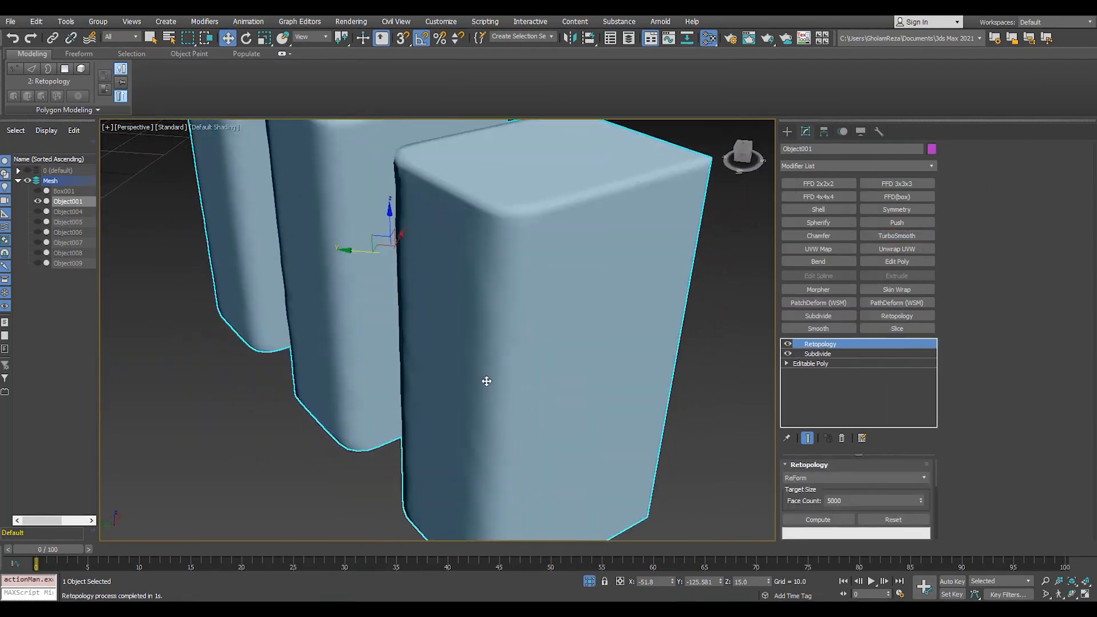
key("F4")
key("ctrl+z")
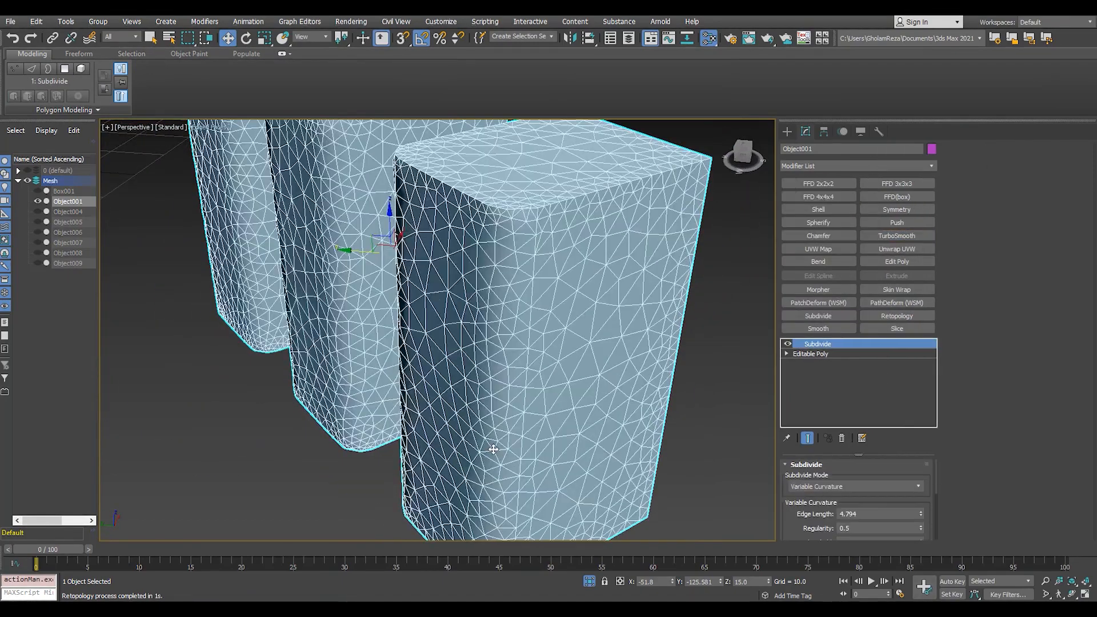
left_click(842, 438)
- Select the side blocks' parallel lengthwise edges in the top view and connect them with 2 segments and pinch 46
middle_click_drag(528, 336, 430, 270, "alt")
key("t")
key("F3")
scroll(421, 431, "up", 5)
key("2")
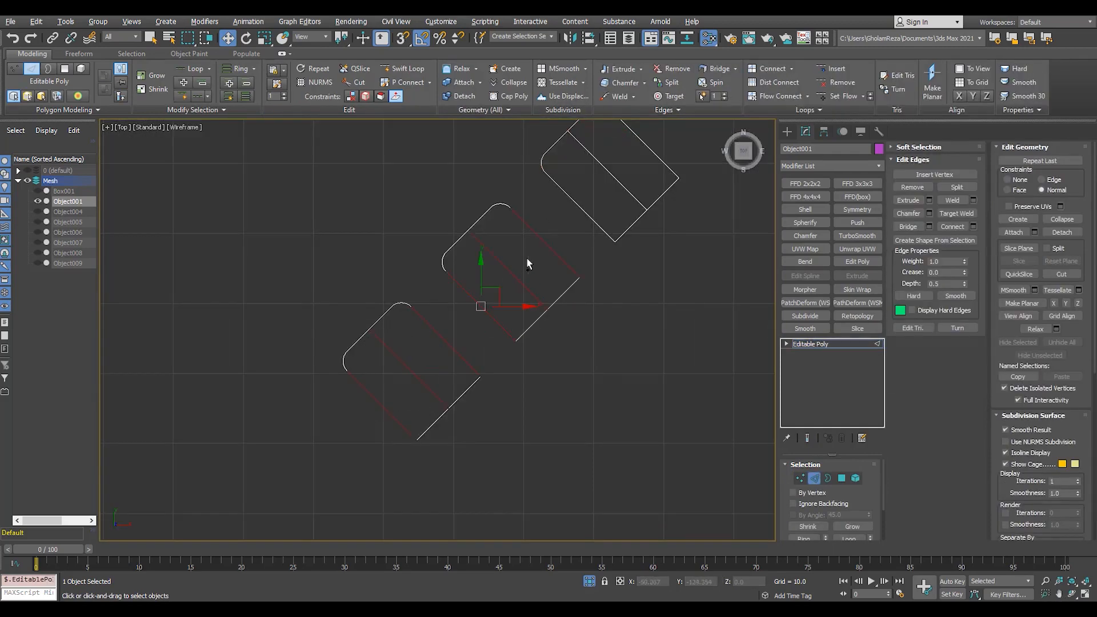
key("alt+w")
left_click(725, 413)
key("alt+w")
scroll(724, 413, "up", 4)
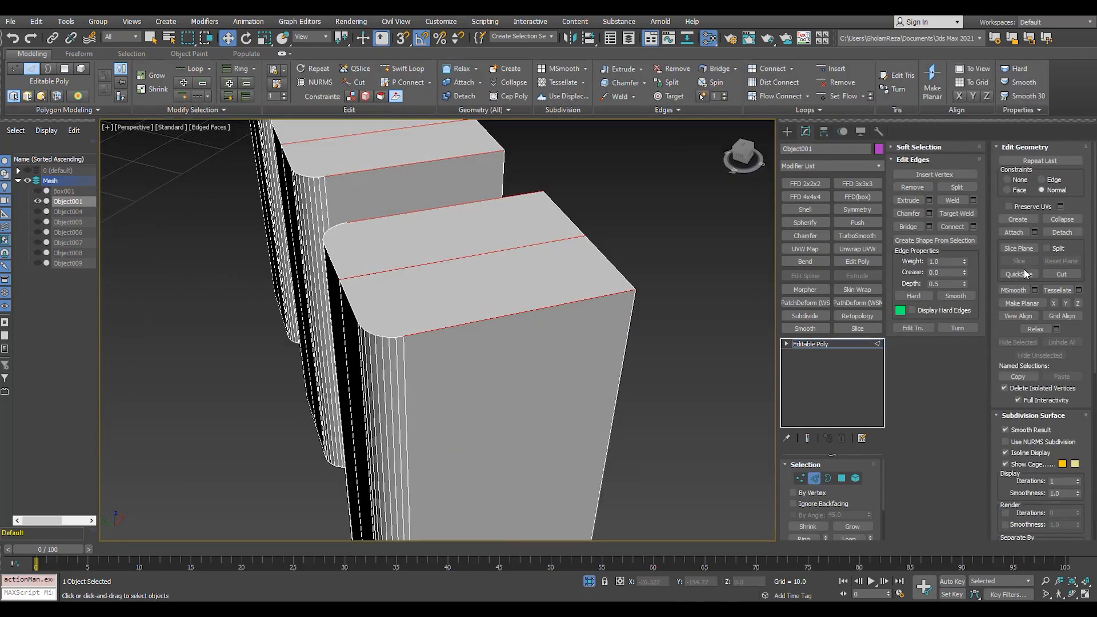
left_click(446, 334)
left_click_drag(446, 352, 450, 265)
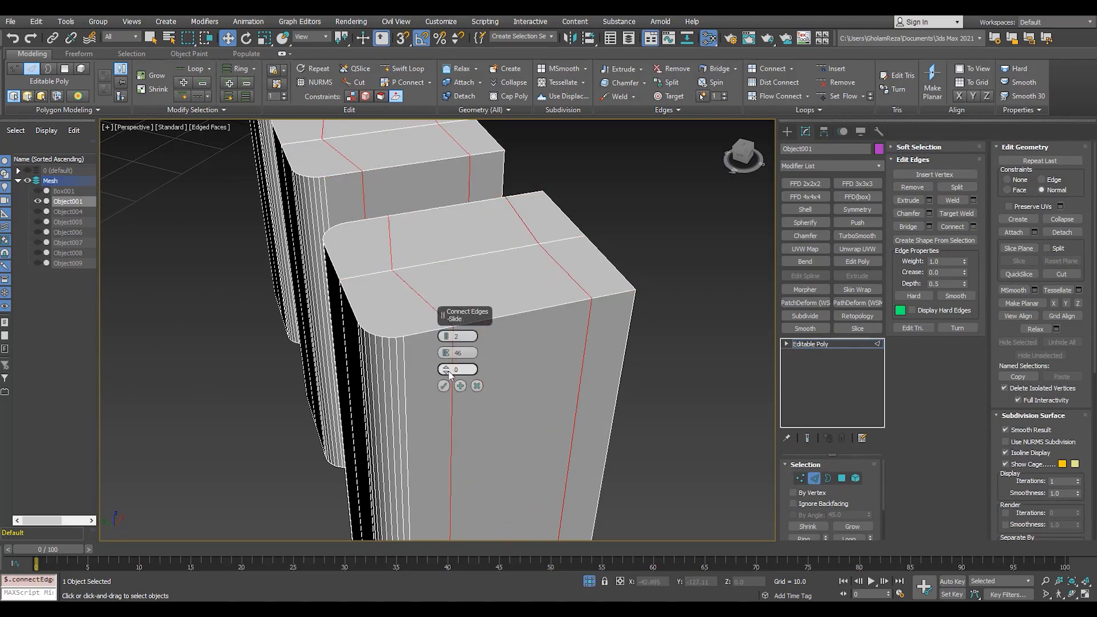
- Apply TurboSmooth separated by smoothing groups to the side blocks and collapse them to Editable Poly
left_click(857, 236)
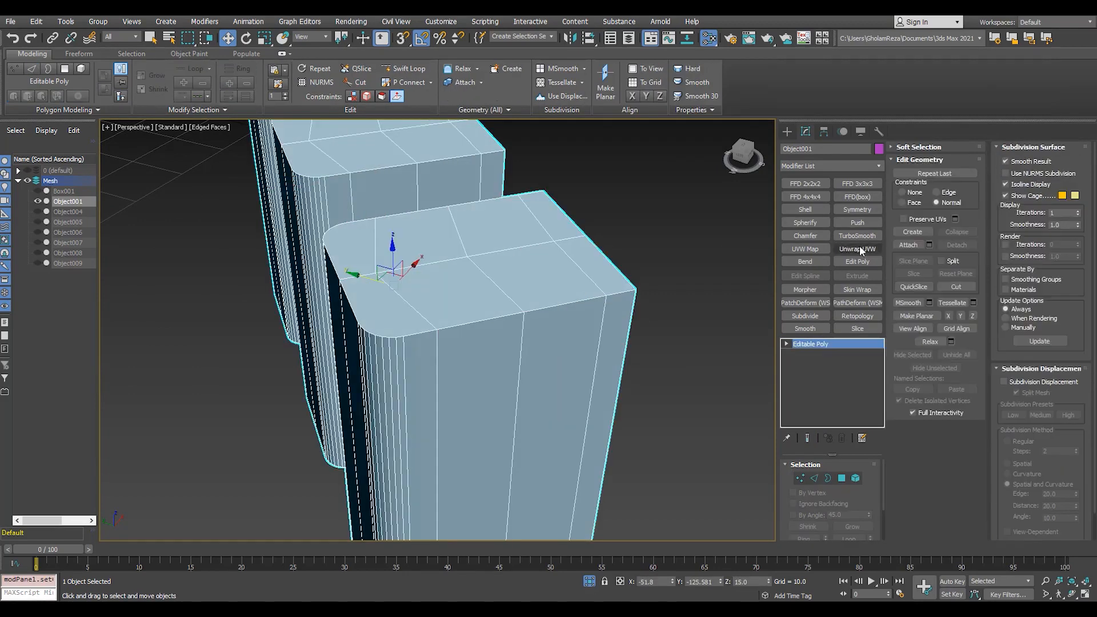
left_click(814, 491)
middle_click_drag(430, 336, 477, 276, "alt")
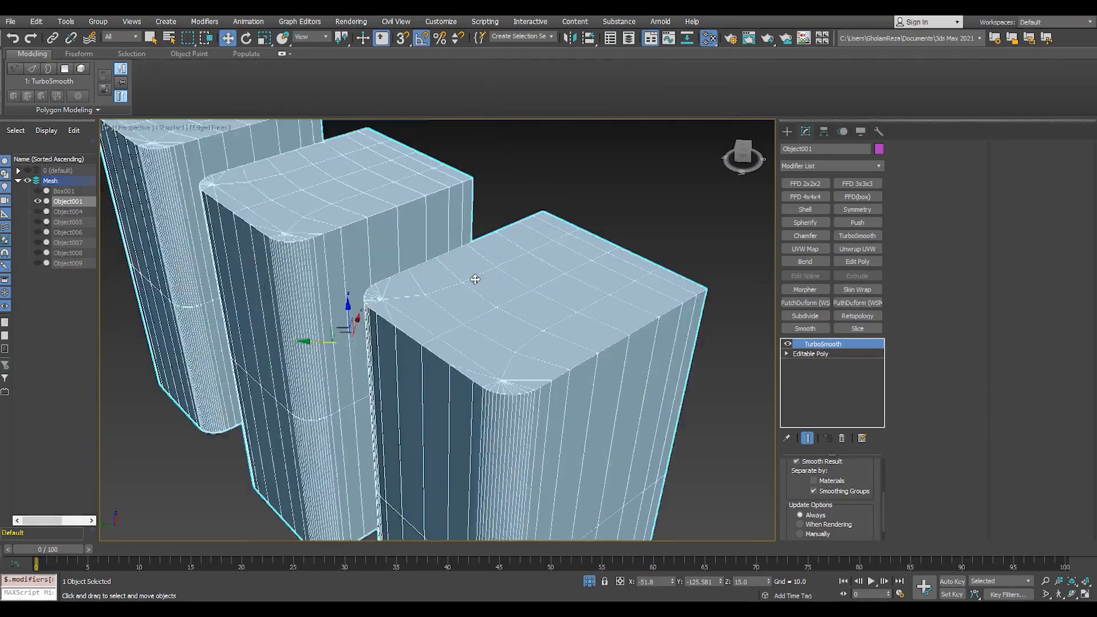
scroll(505, 343, "up", 3)
scroll(505, 342, "down", 5)
middle_click_drag(504, 343, 480, 291, "alt")
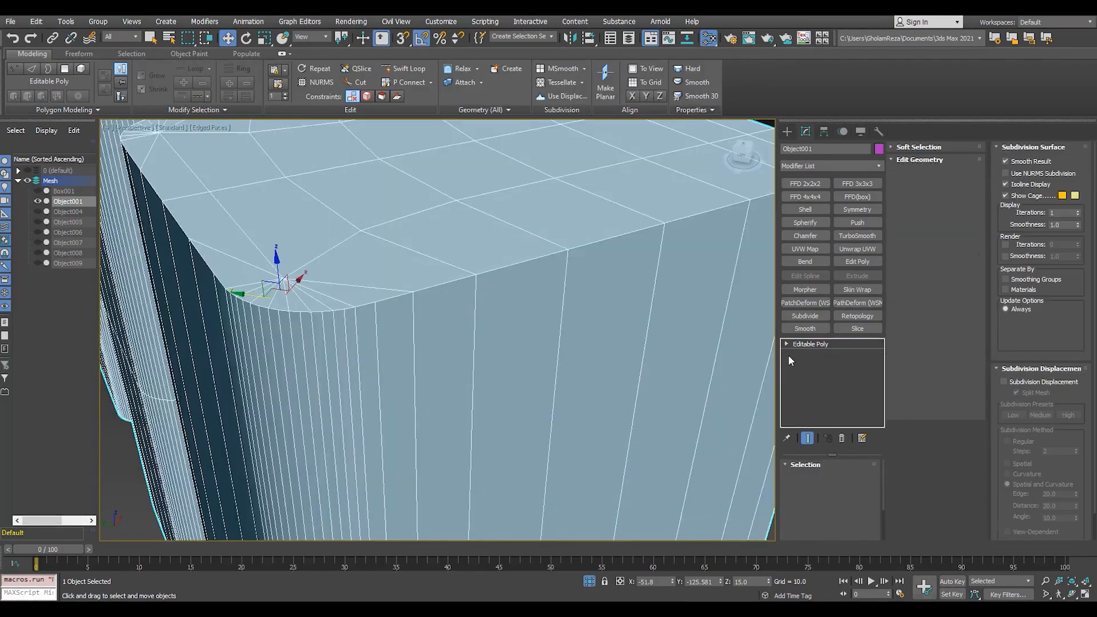
- Try to subdivide the side blocks in Variable Curvature mode and retopologize them with ReForm at 8000 faces
left_click(805, 316)
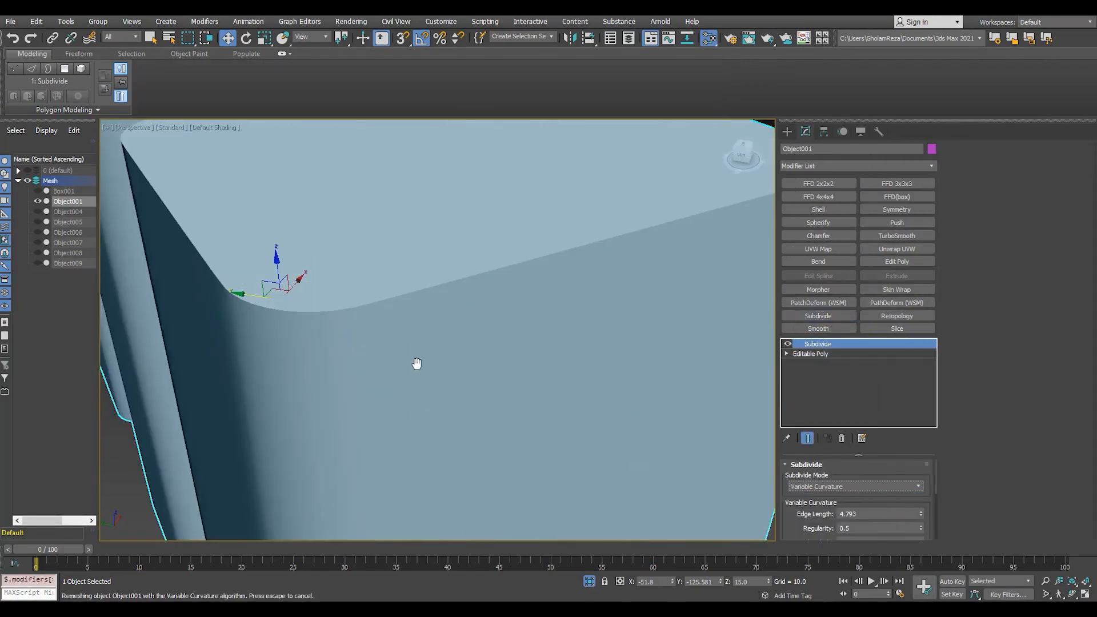
scroll(416, 362, "down", 6)
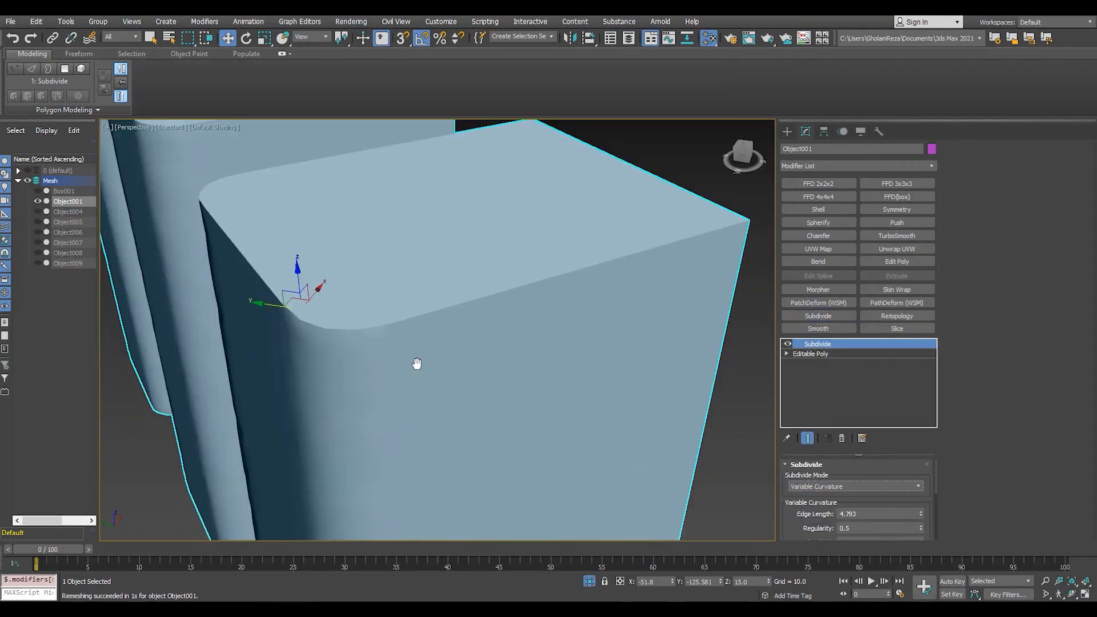
key("F4")
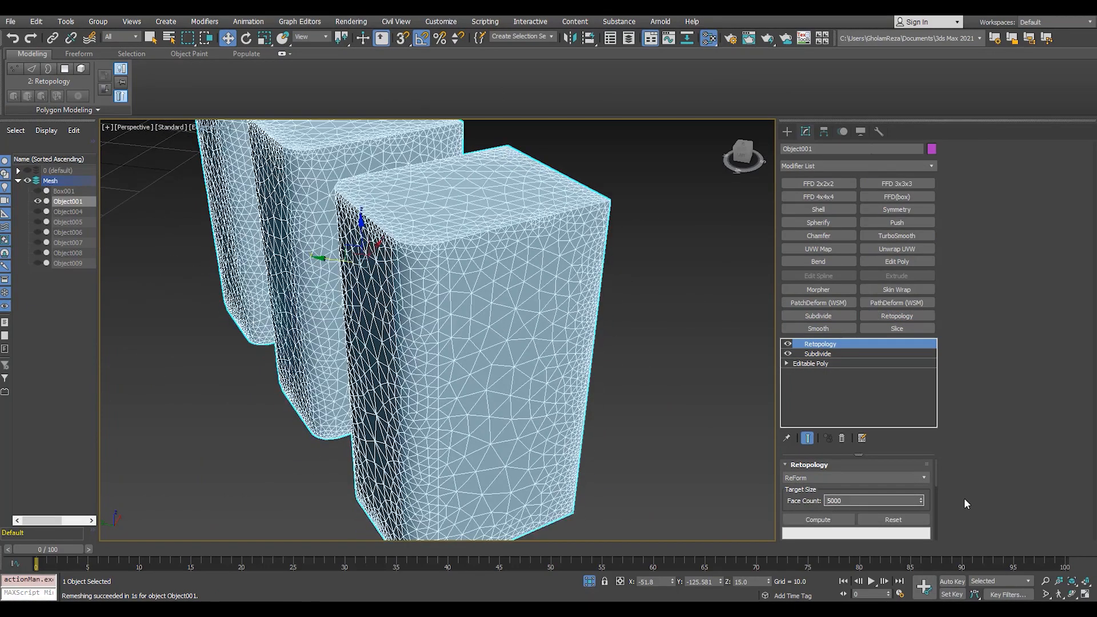
type("8000")
left_click(818, 520)
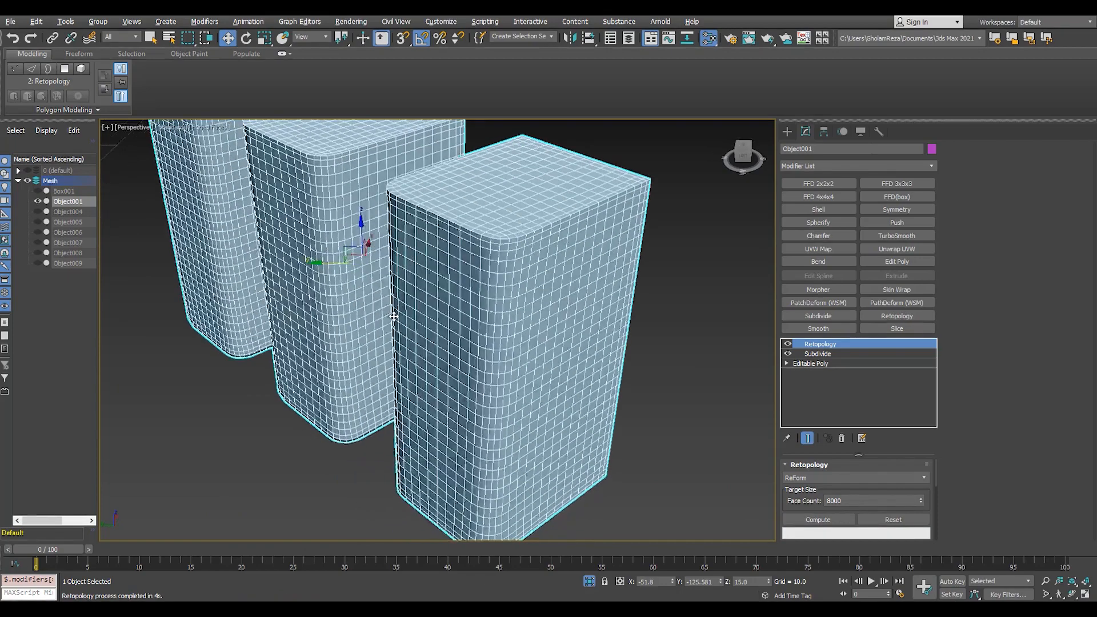
- Test TurboSmooth on the 8000-face retopologized side blocks and undo it
key("F4")
left_click(879, 236)
middle_click_drag(660, 294, 548, 363, "alt")
scroll(549, 362, "up", 2)
key("F4")
key("ctrl+z")
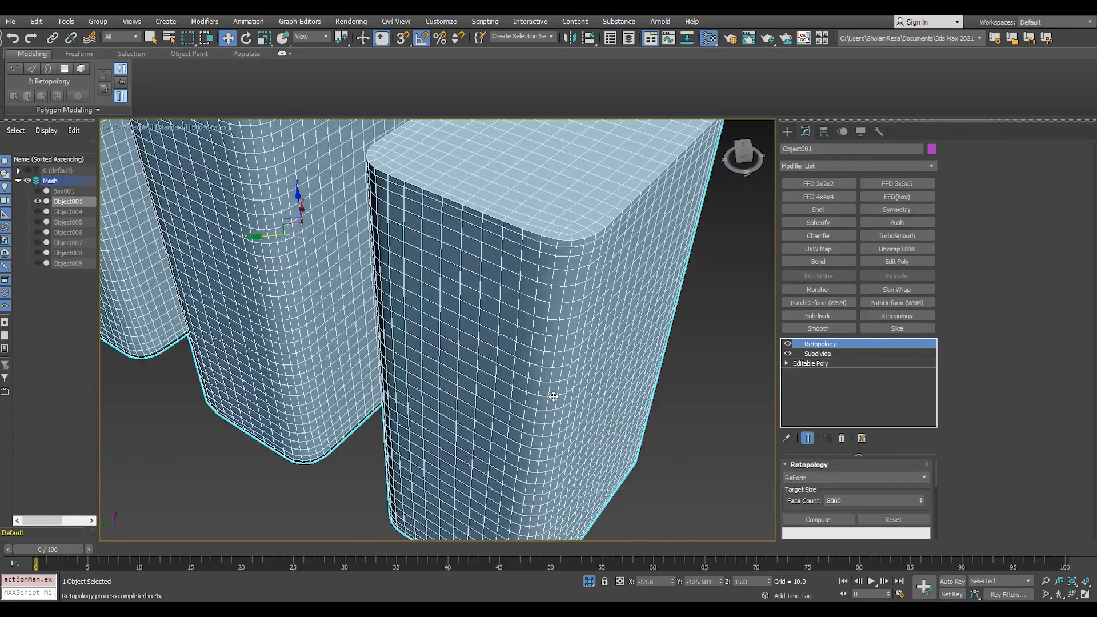
- Try to add a Smooth modifier to the side blocks and retopologize them again with ReForm at 5000 faces
scroll(548, 362, "down", 3)
left_click(816, 329)
middle_click_drag(543, 302, 581, 305, "alt")
scroll(581, 305, "up", 4)
key("F4")
left_click(817, 480)
middle_click_drag(429, 432, 407, 280)
scroll(409, 313, "down", 4)
key("F4")
key("F4")
left_click(857, 315)
key("F4")
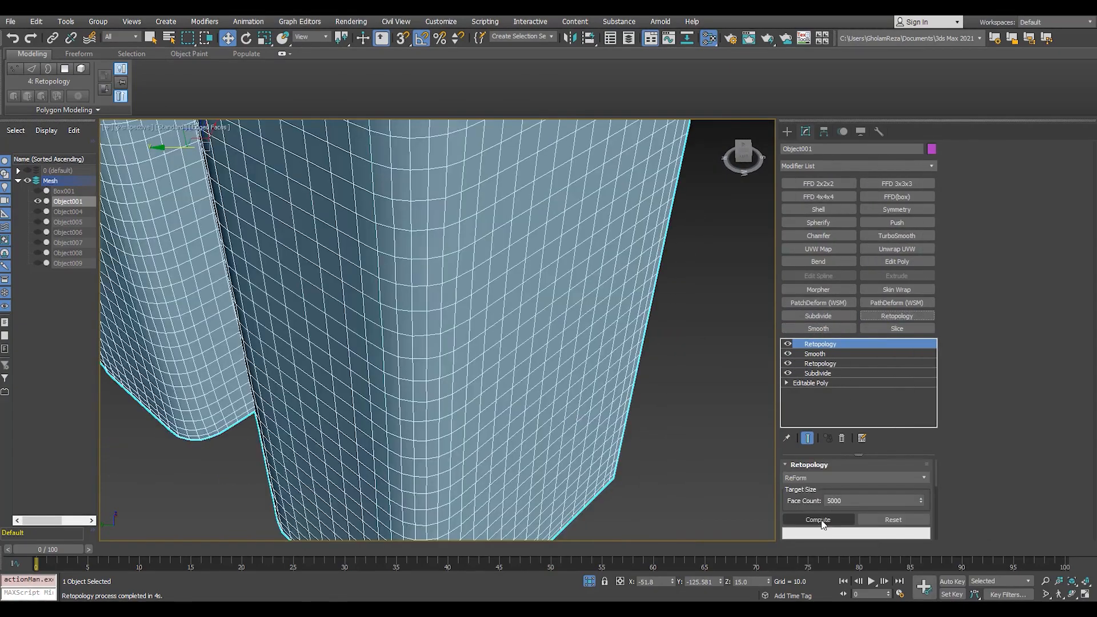
scroll(469, 369, "down", 4)
key("F4")
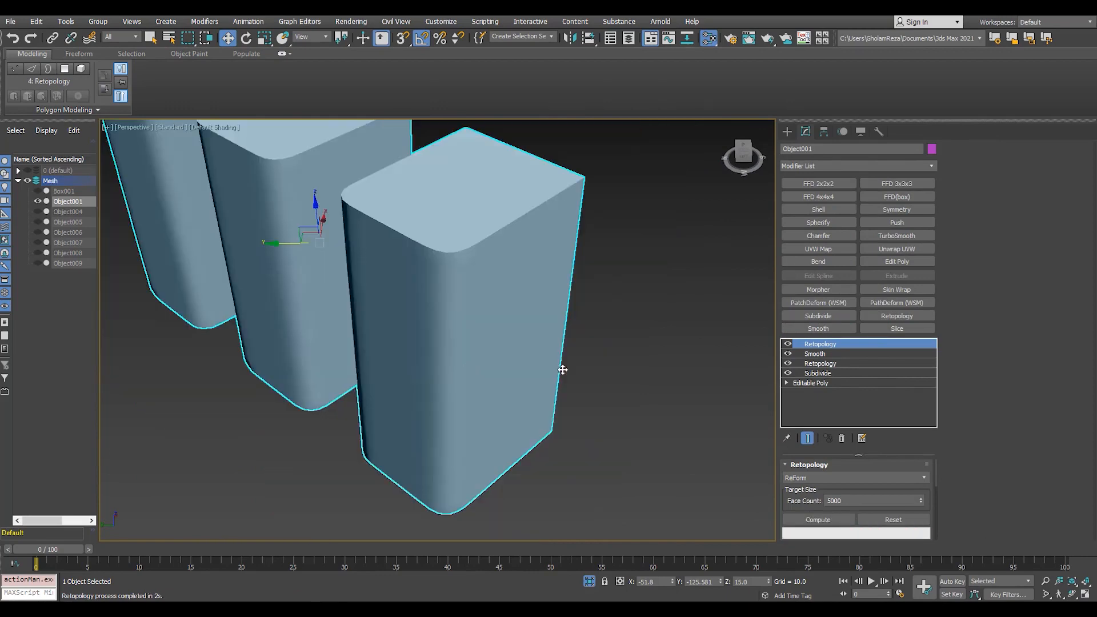
- Try TurboSmooth on the twice-retopologized side blocks, and undo back to the single TurboSmooth over the Editable Poly
left_click(896, 235)
scroll(425, 324, "up", 8)
middle_click_drag(425, 324, 487, 350, "alt")
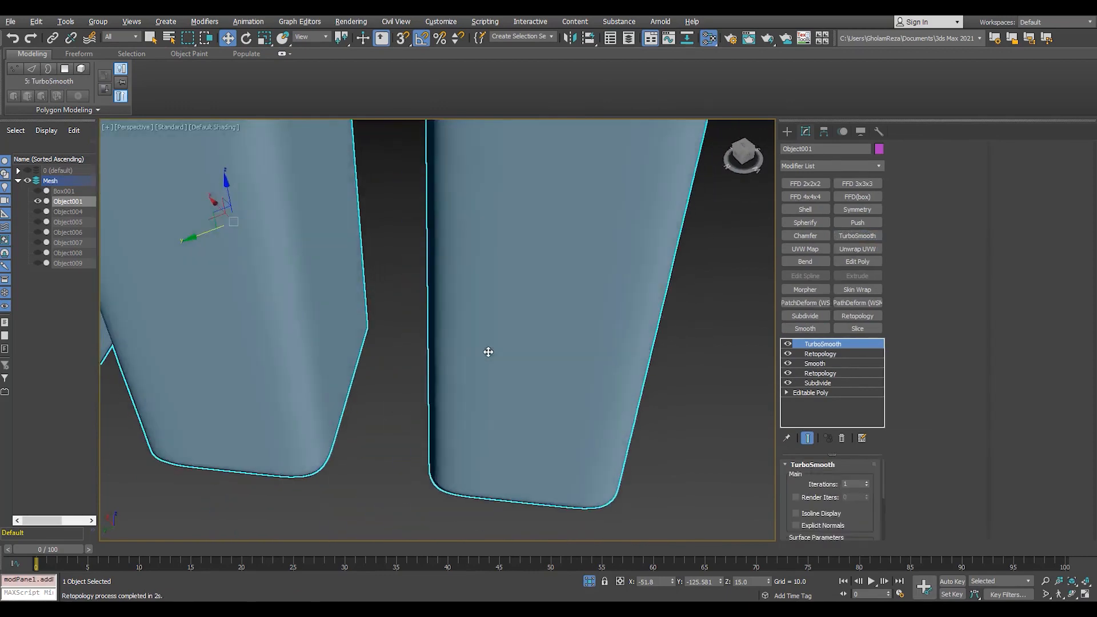
scroll(487, 350, "down", 5)
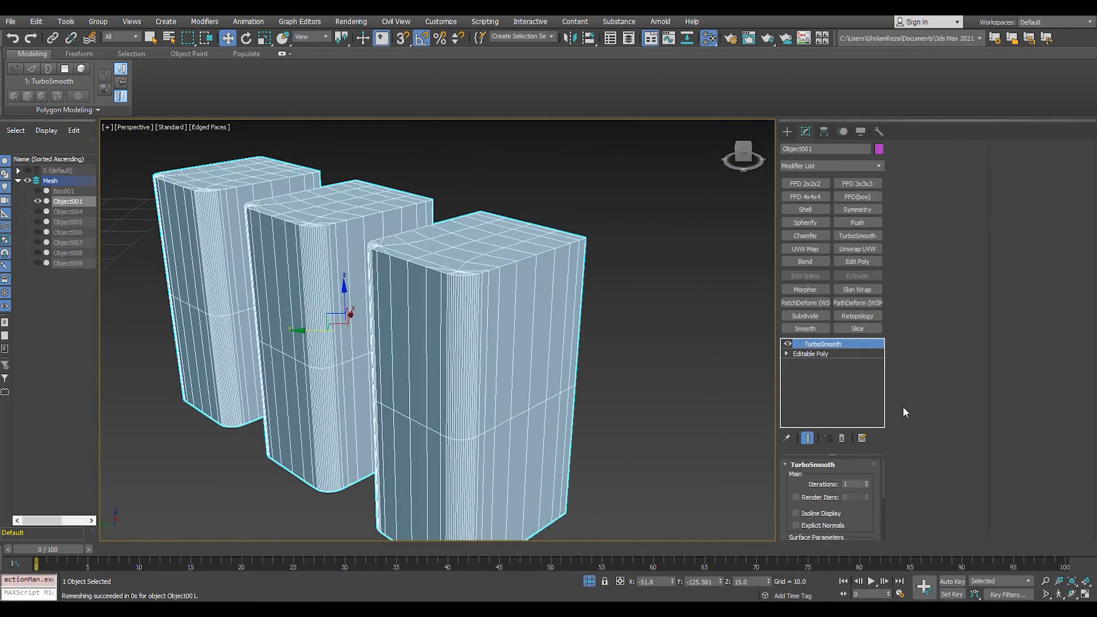
- Connect the side blocks' vertical edges at the Editable Poly level with 3 segments and pinch 46
left_click(809, 354)
scroll(530, 322, "down", 3)
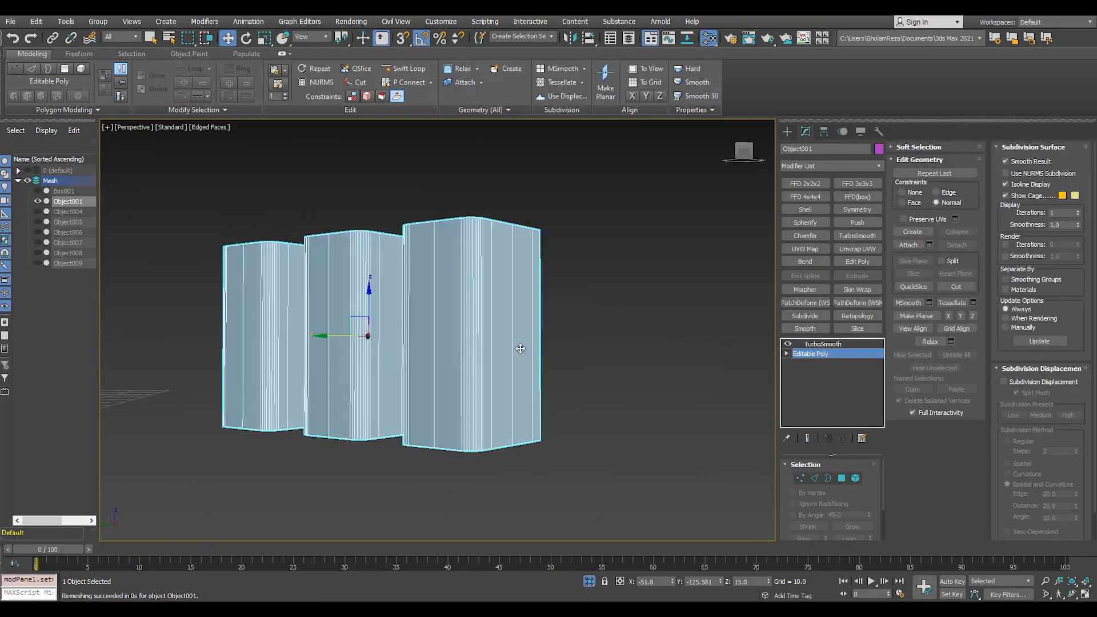
key("F3")
key("2")
left_click(972, 226)
key("F3")
left_click_drag(445, 353, 444, 344)
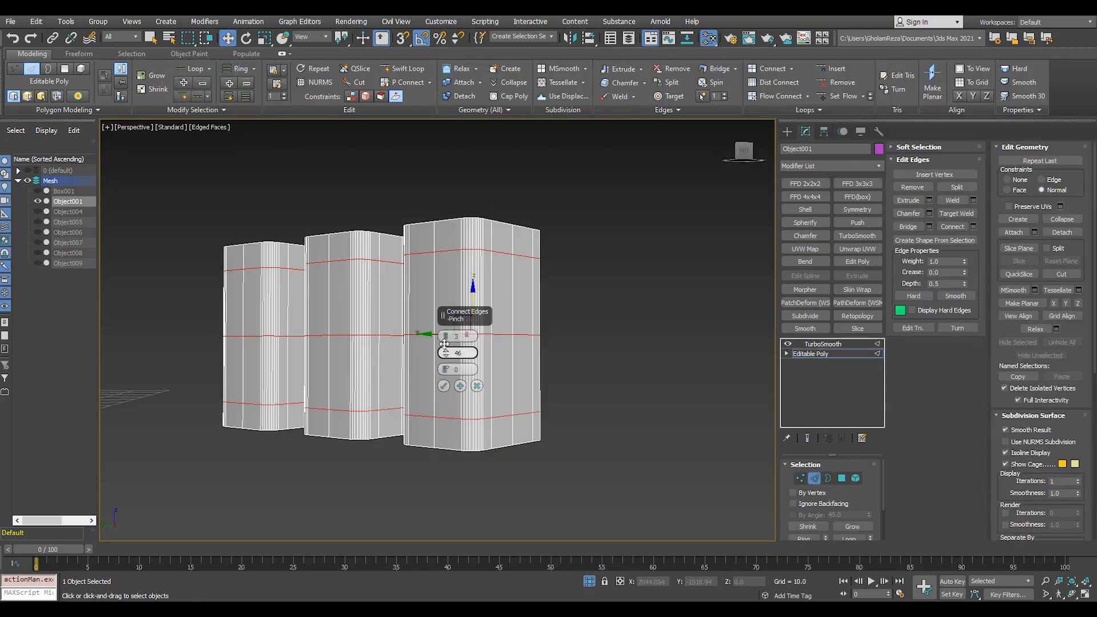
left_click(443, 387)
key("2")
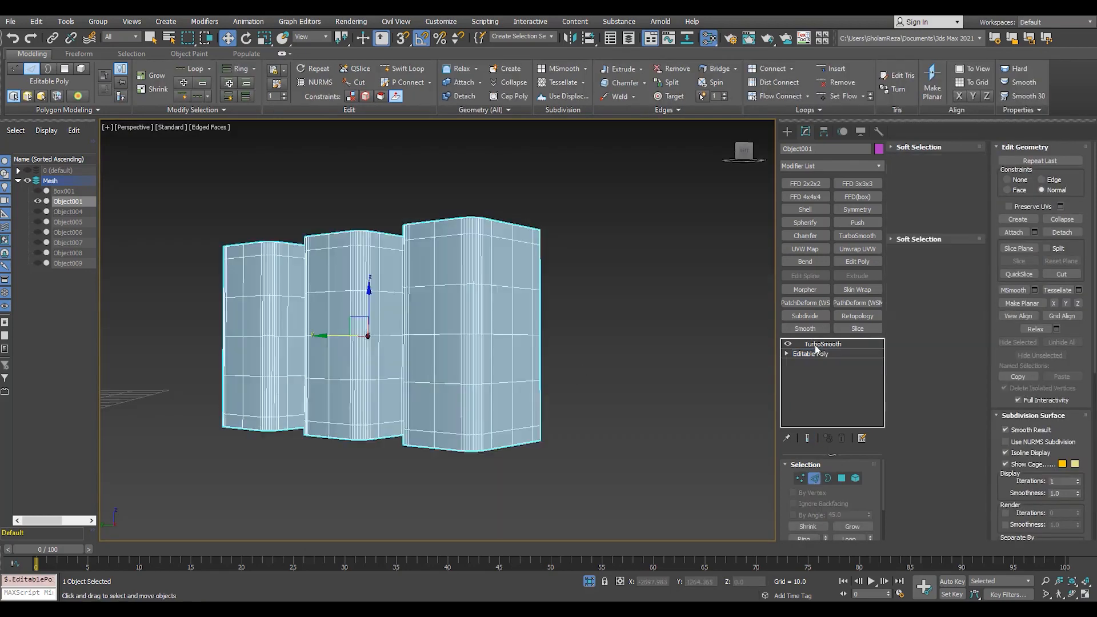
- Return to the side blocks' TurboSmooth level, check the shaded corners and collapse the stack to Editable Poly
left_click(817, 345)
key("F4")
scroll(470, 315, "up", 4)
scroll(470, 316, "down", 5)
middle_click_drag(470, 315, 468, 374, "alt")
scroll(463, 369, "up", 4)
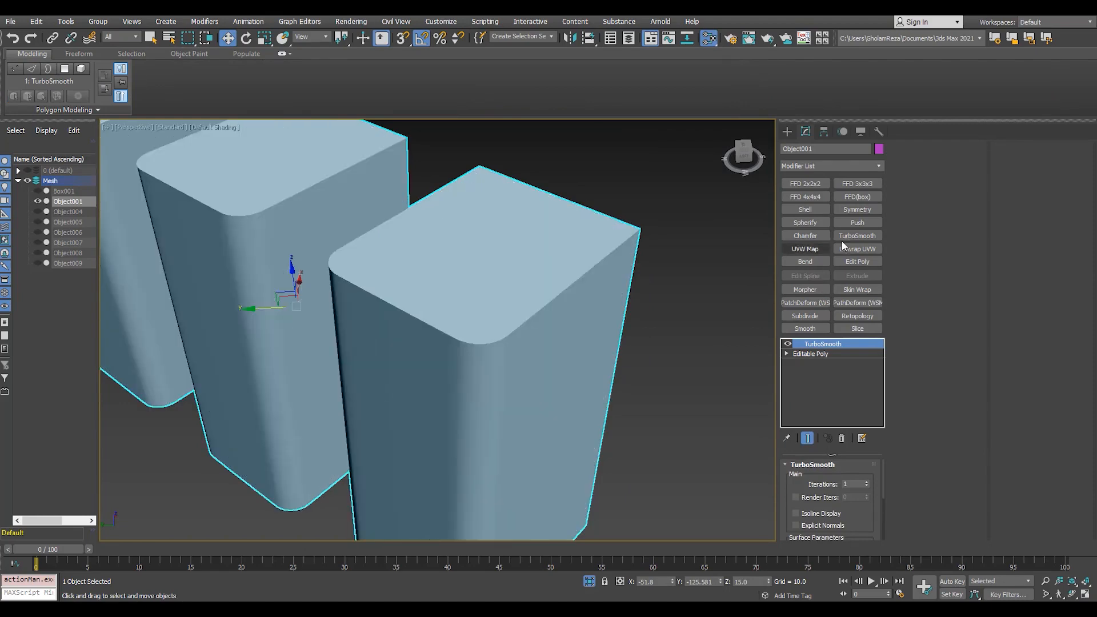
key("alt+e")
- Subdivide the side blocks in Variable Curvature mode and retopologize them with ReForm at 7000 faces
key("F4")
left_click(814, 316)
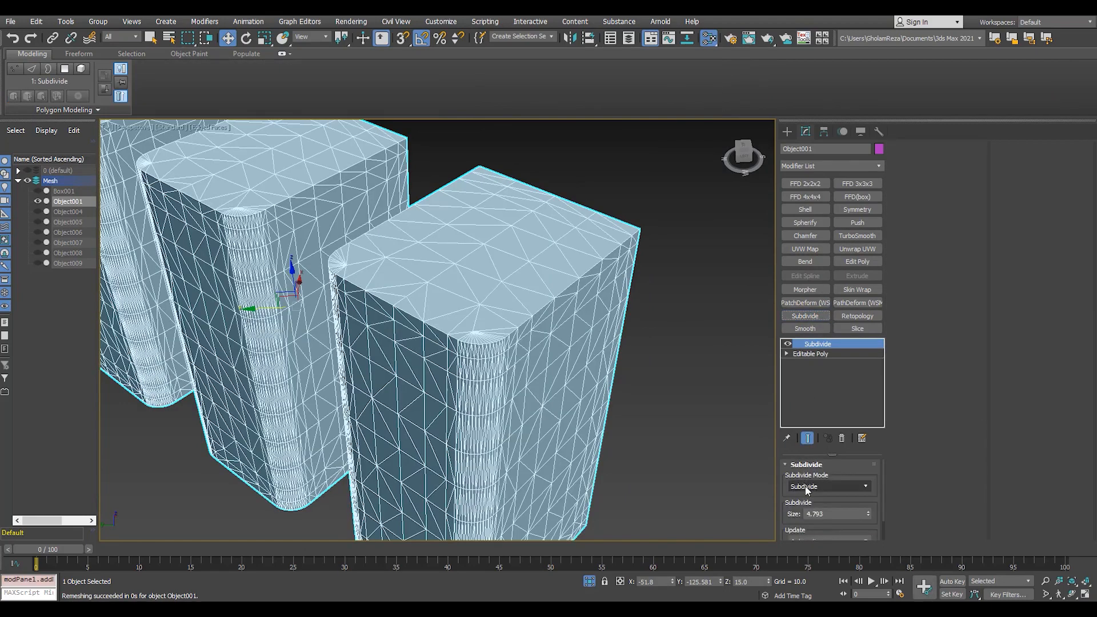
left_click(807, 487)
left_click(812, 531)
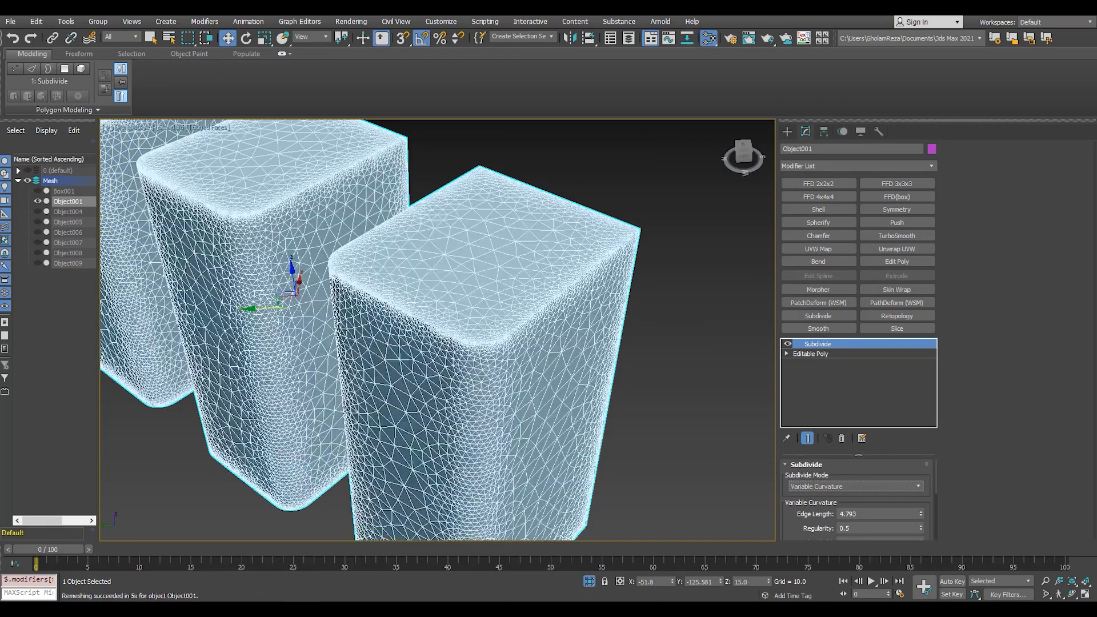
double_click(835, 500)
type("7000")
key("Return")
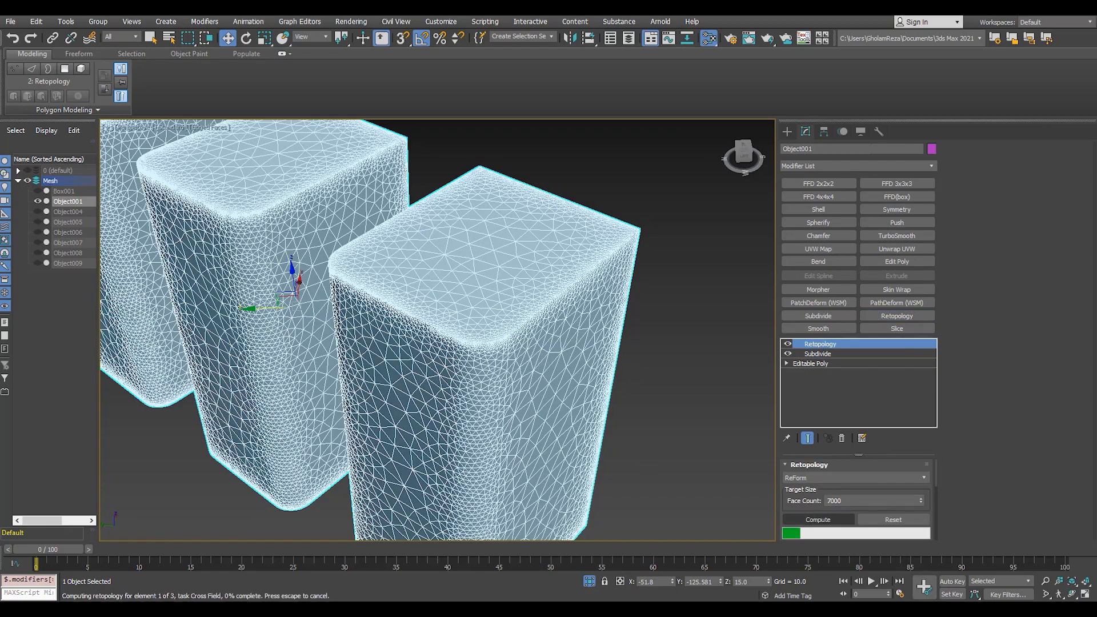
- Test TurboSmooth on the retopologized side blocks, delete it and bring the other parts back into view
left_click(896, 235)
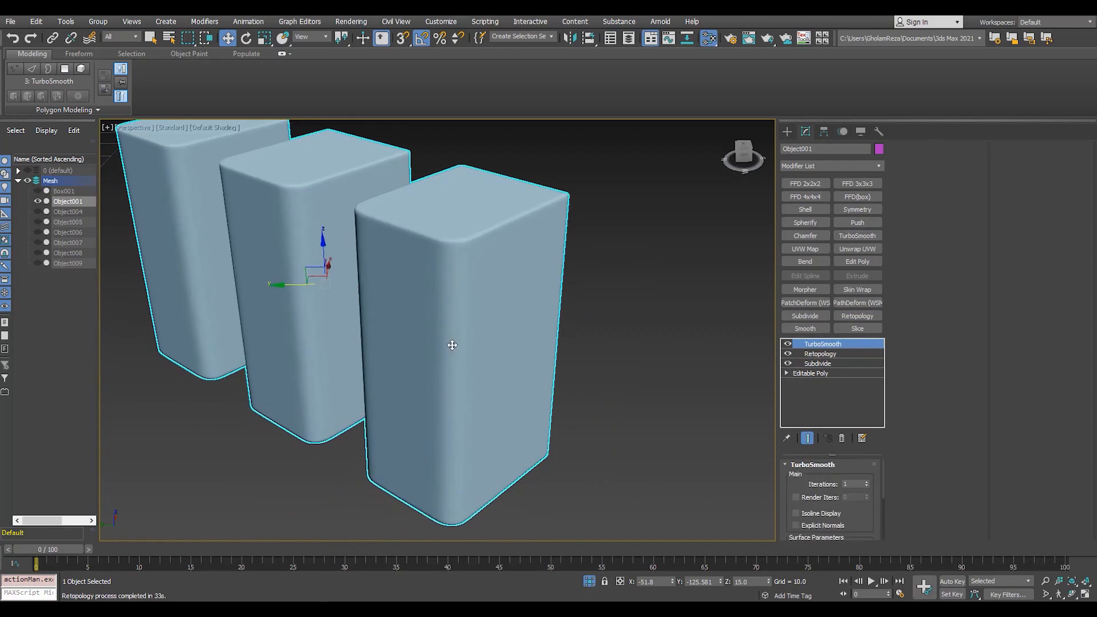
left_click(841, 438)
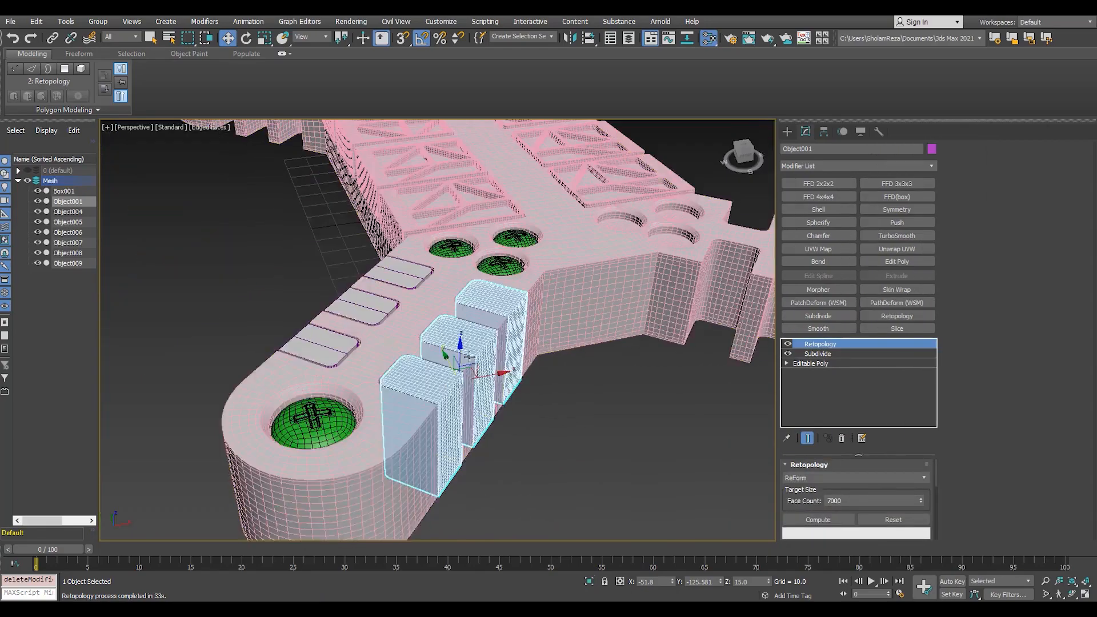
middle_click_drag(469, 357, 541, 271, "alt")
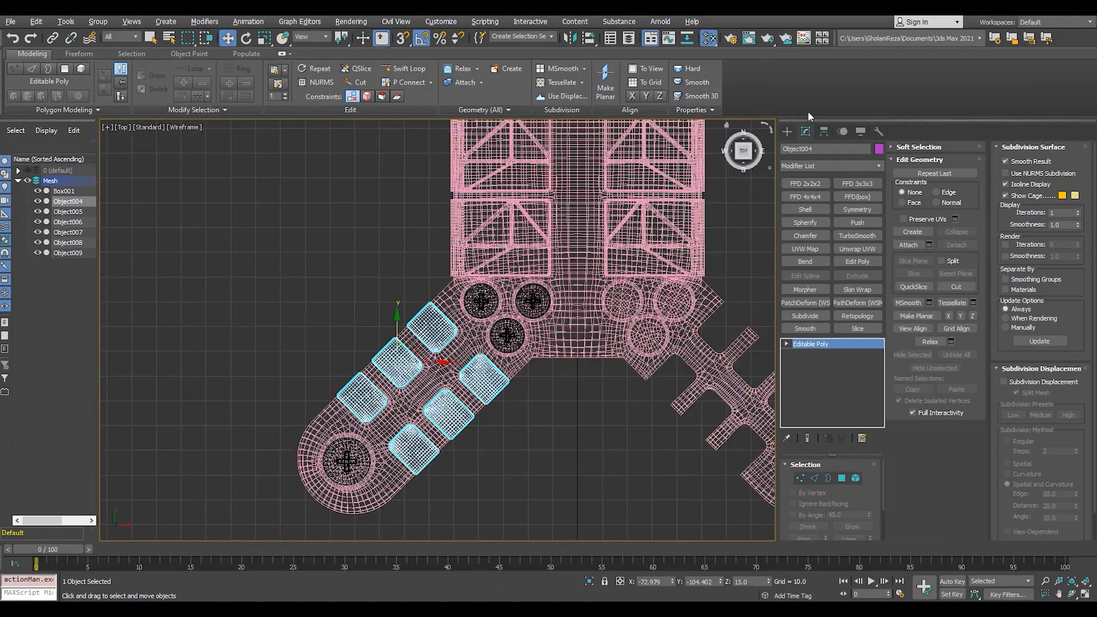
- Move the pivot of the six attached arm blocks to X 0, Y 0 and reset their transform
left_click(824, 132)
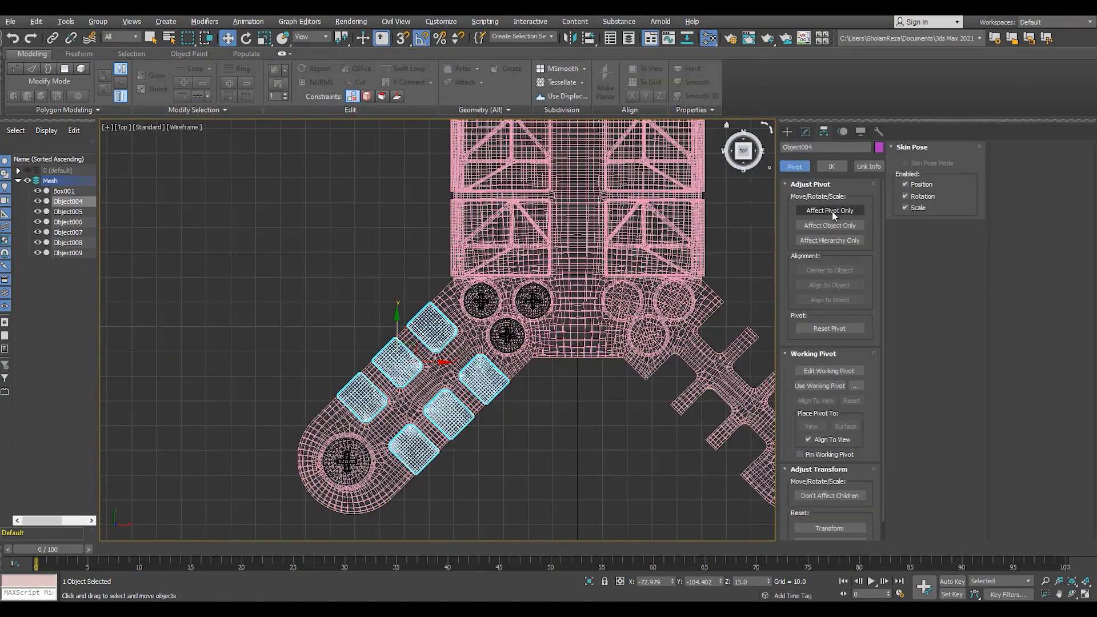
left_click(830, 210)
scroll(576, 266, "down", 4)
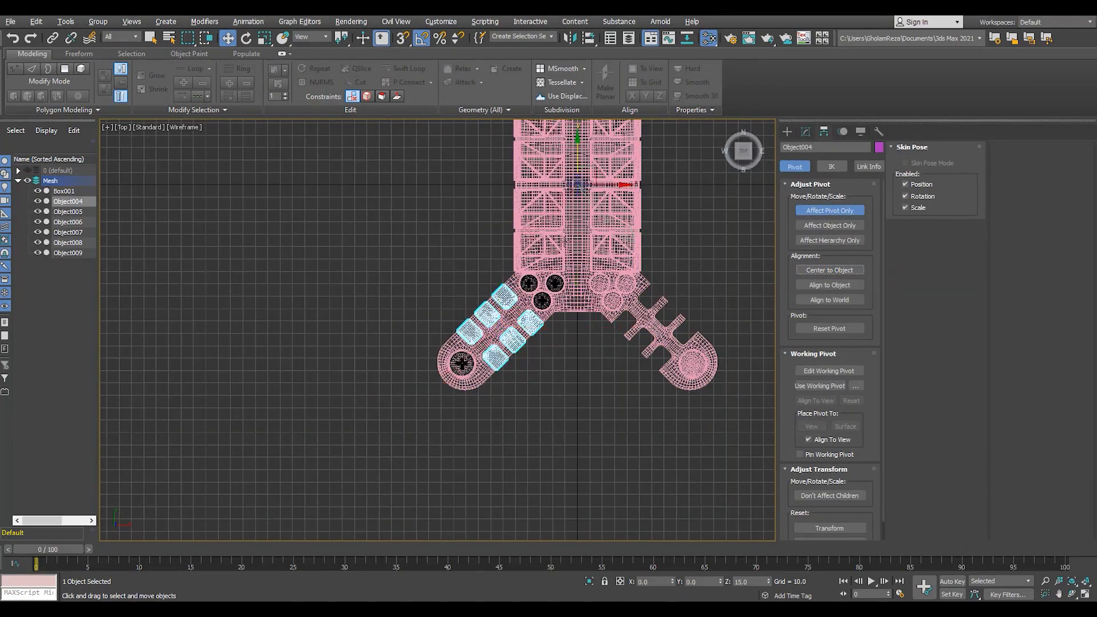
scroll(564, 241, "up", 4)
middle_click_drag(564, 241, 559, 394)
left_click(878, 132)
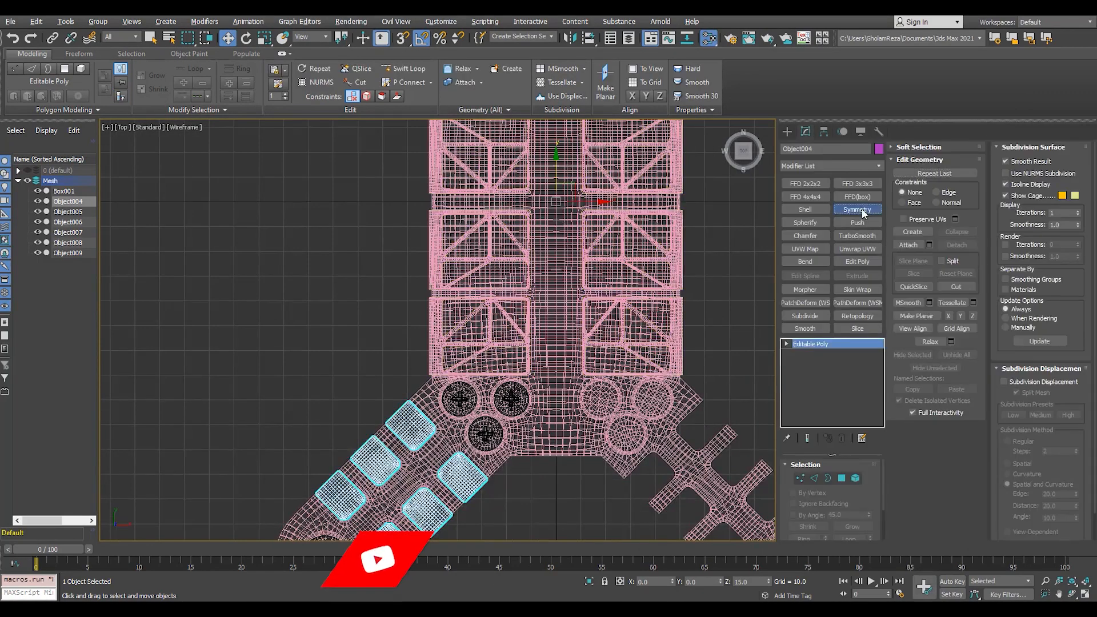
- Mirror the arm blocks to the other arms with two flipped Symmetry modifiers, one on X and one on Y
left_click(857, 209)
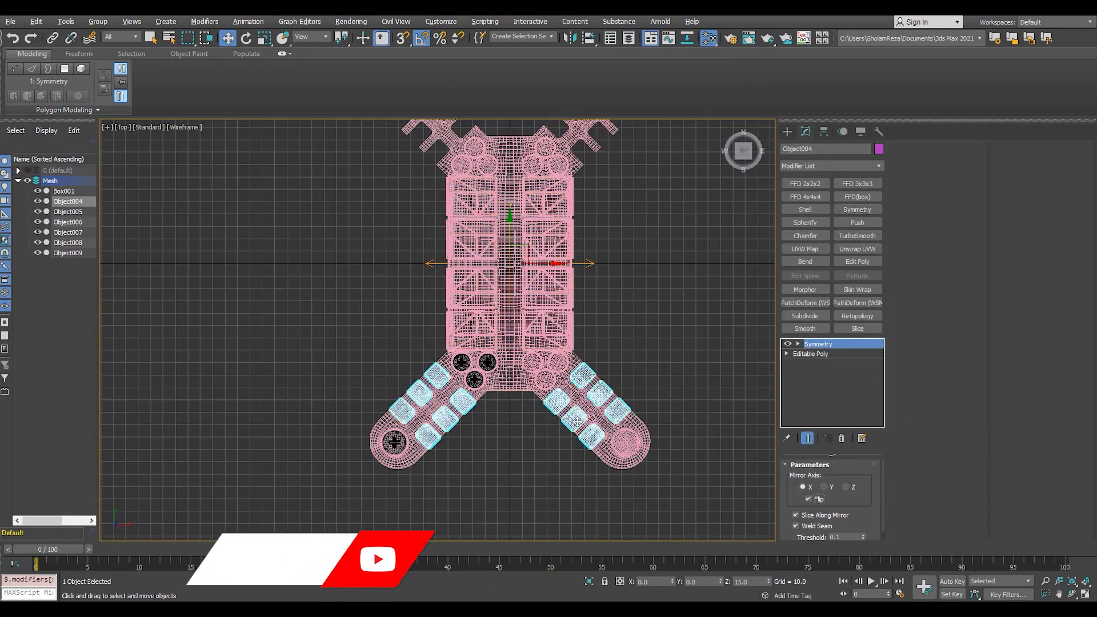
scroll(571, 416, "up", 2)
left_click(824, 486)
left_click(818, 499)
key("alt+w")
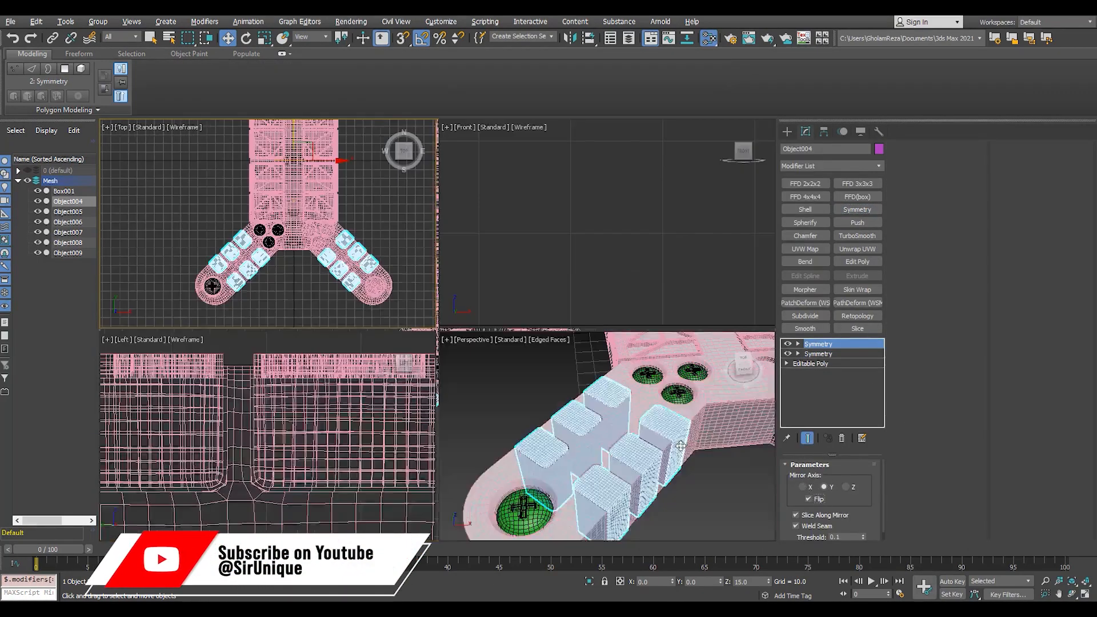
key("alt+w")
scroll(571, 365, "down", 5)
middle_click_drag(549, 366, 587, 338, "alt")
scroll(585, 334, "up", 4)
key("F4")
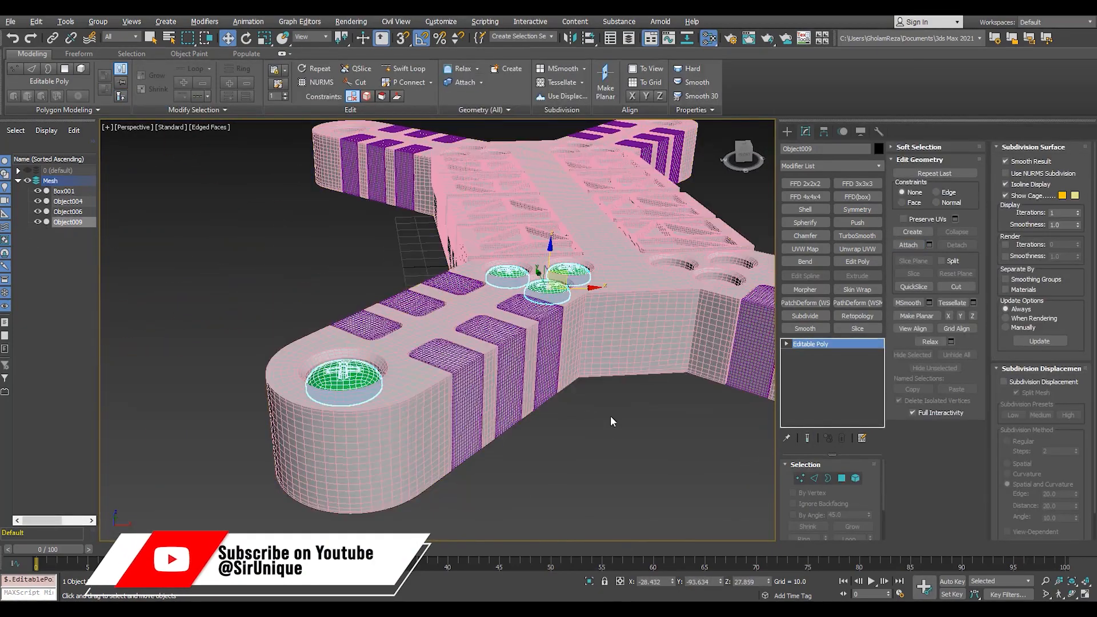
- Move the pivot of the green round caps to X 0, Y 0, Z 0 and reset their transform
key("t")
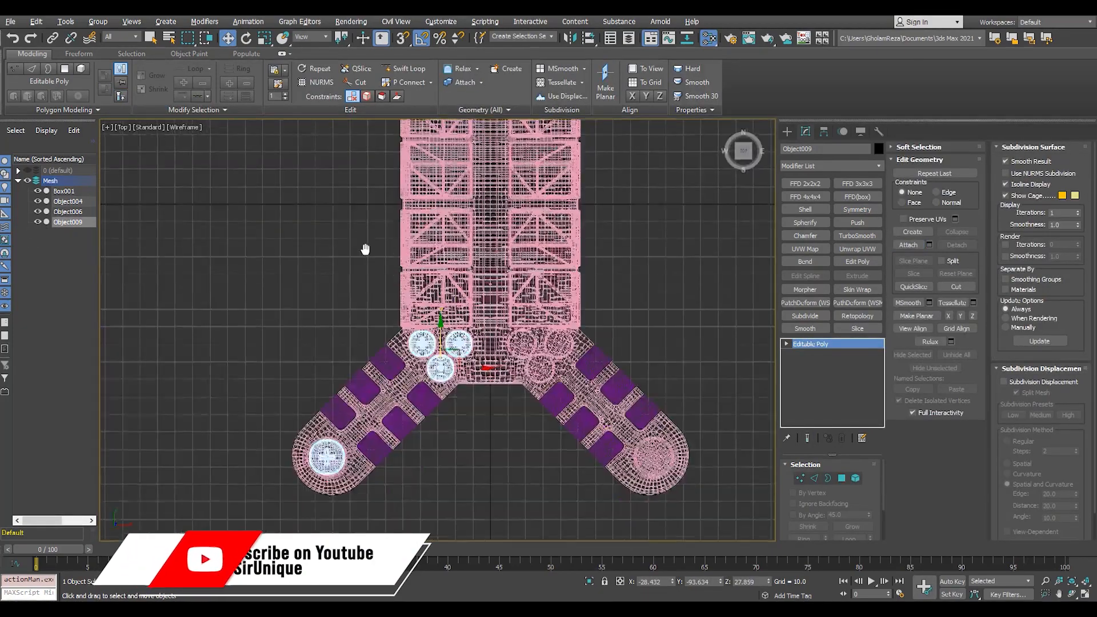
middle_click_drag(367, 250, 387, 308)
left_click(824, 132)
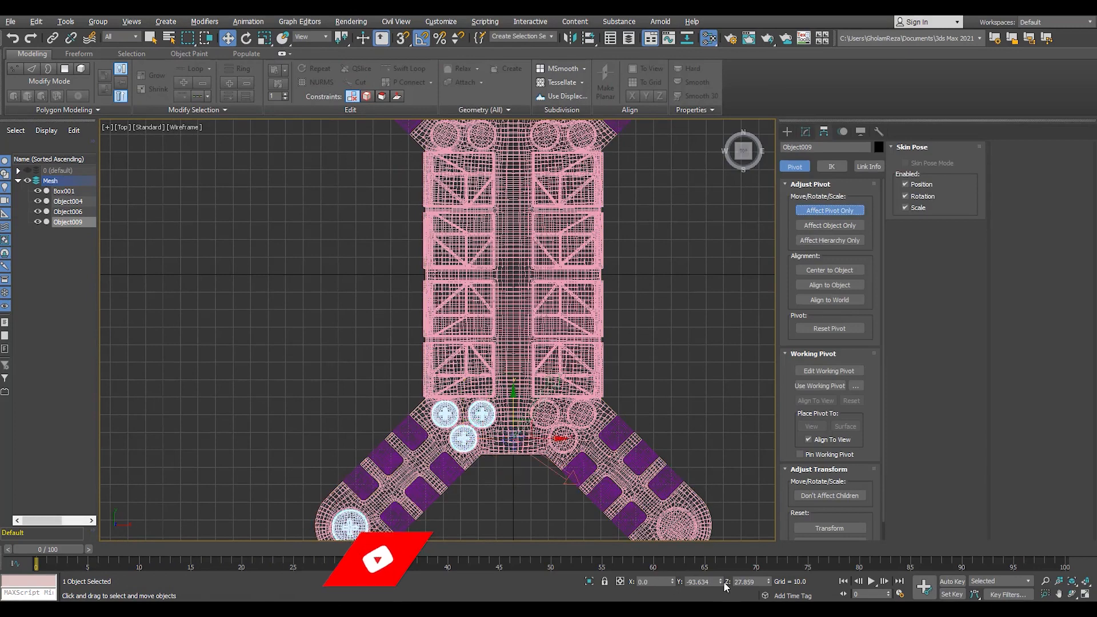
left_click(878, 132)
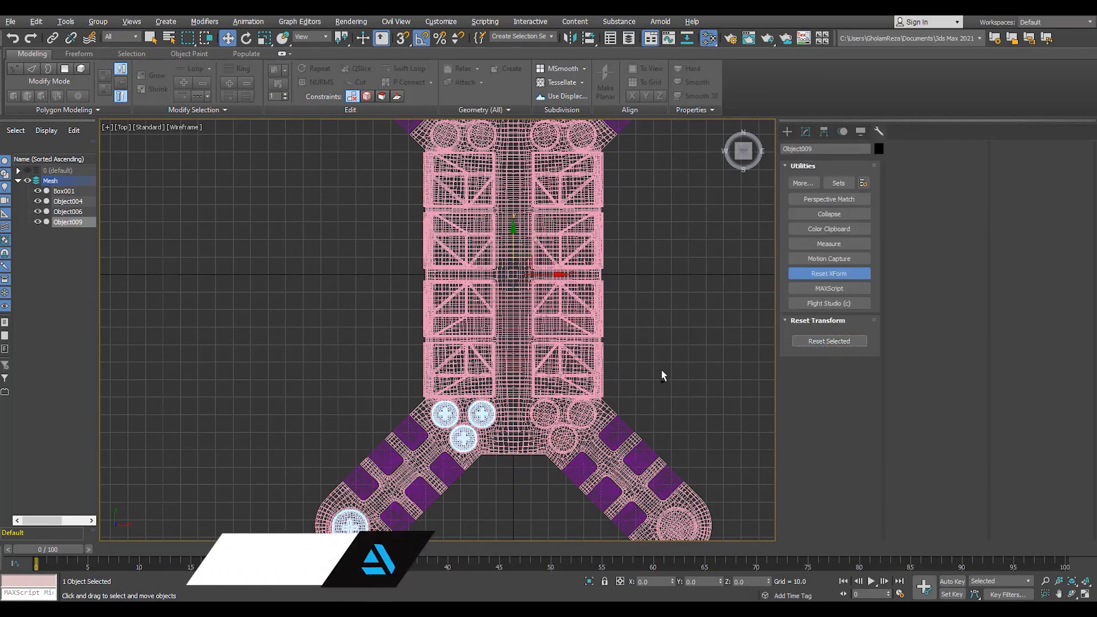
- Mirror the round caps to all four arms with flipped Symmetry modifiers on X and Y
left_click(856, 209)
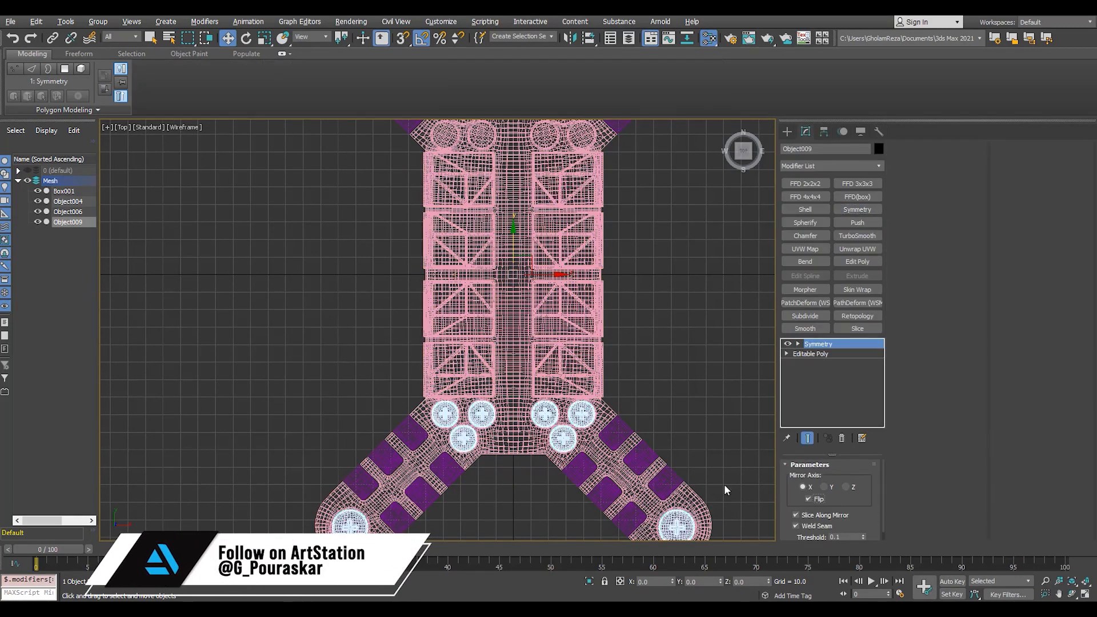
left_click(817, 501)
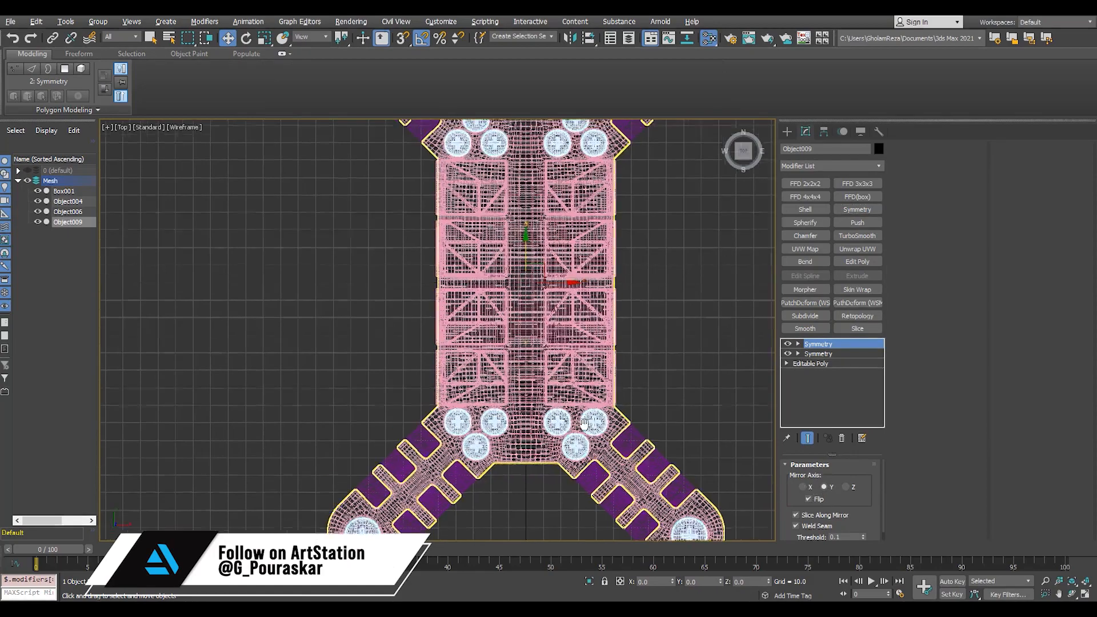
key("p")
scroll(605, 319, "up", 4)
key("F4")
middle_click_drag(674, 320, 813, 292, "alt")
- Apply TurboSmooth to the mirrored round caps and check their surface up close
left_click(865, 237)
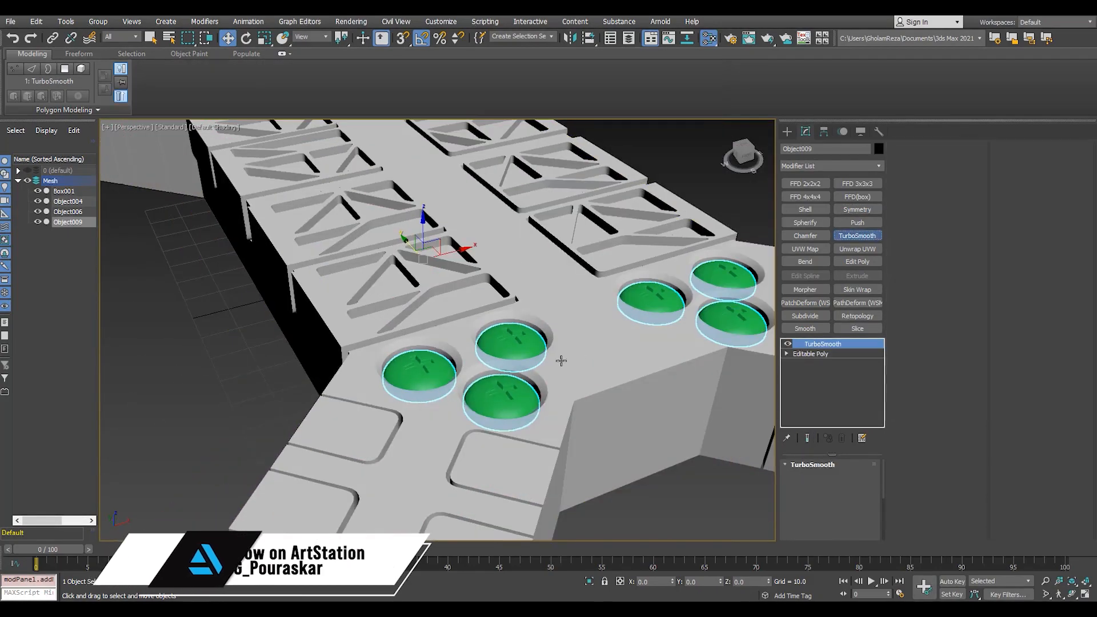
scroll(502, 385, "up", 5)
scroll(562, 393, "down", 8)
- Select the main body and add an Edit Poly modifier above its Symmetry modifiers
left_click(571, 457)
middle_click_drag(548, 400, 491, 389, "alt")
left_click(408, 305)
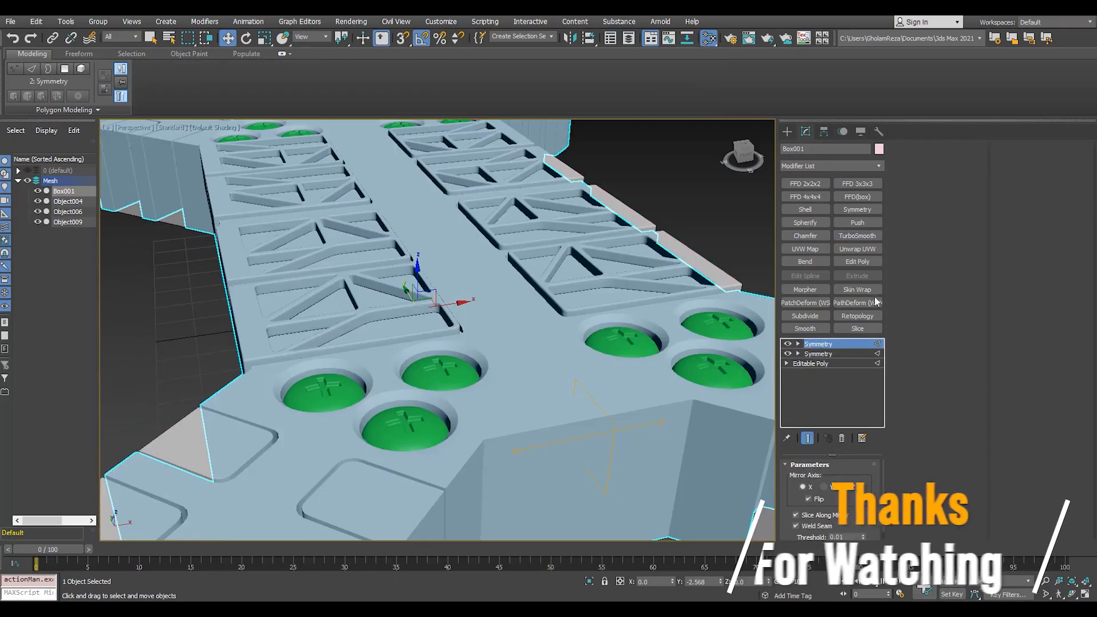
left_click(857, 261)
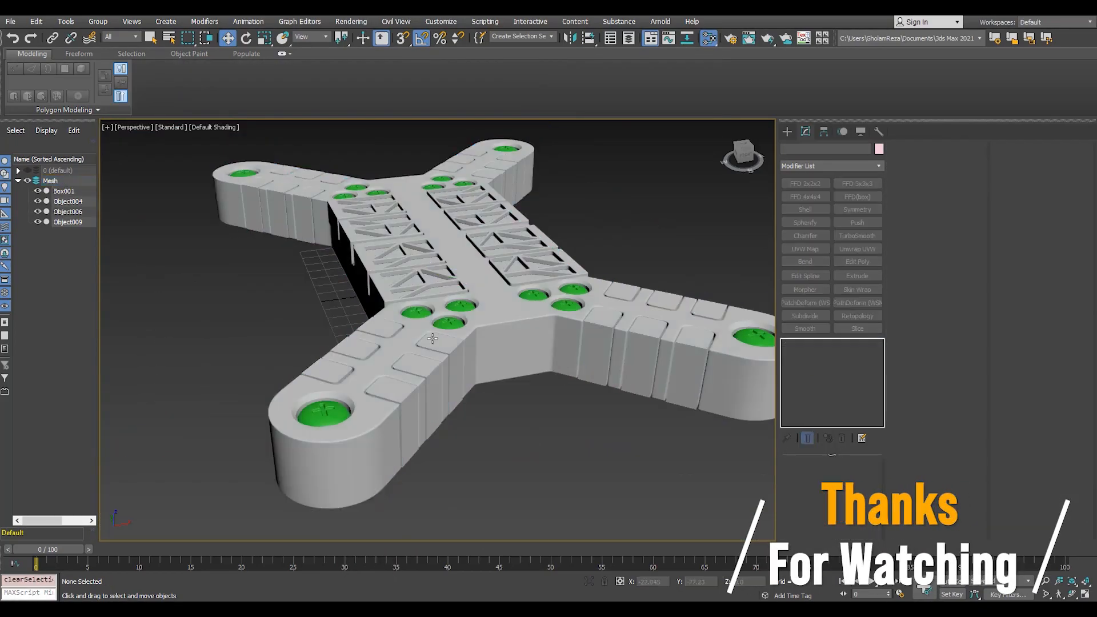
- Examine the finished drone body's panels, caps and arm blocks from several angles
middle_click_drag(432, 338, 462, 371, "alt")
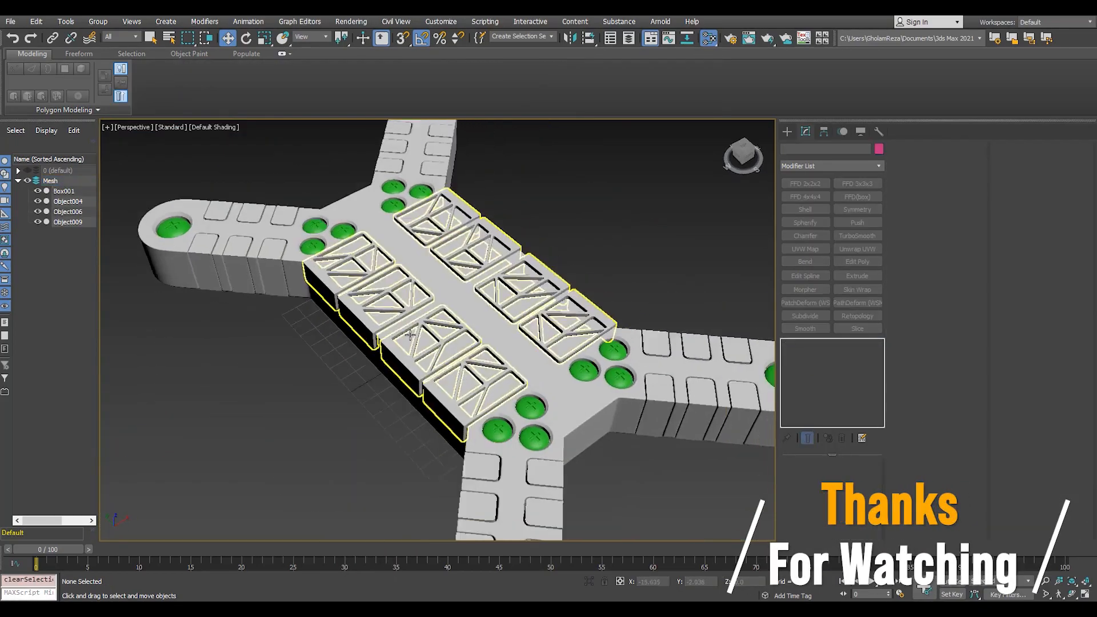
scroll(403, 338, "down", 4)
scroll(404, 338, "up", 3)
middle_click_drag(403, 339, 420, 326, "alt")
scroll(402, 356, "down", 4)
scroll(403, 357, "up", 5)
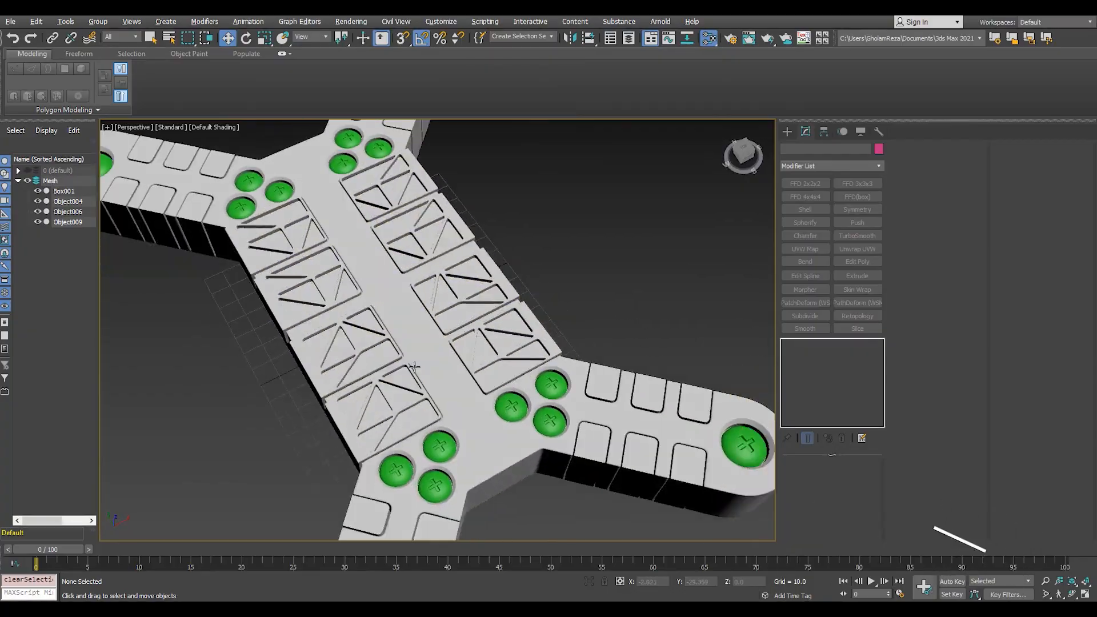